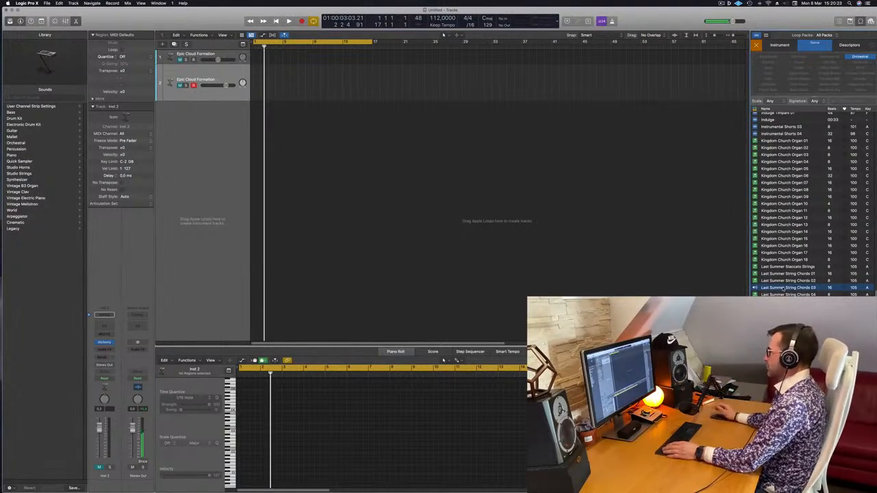
Add the Last Summer String Chords 03 loop at bar 1 on a new instrument track and play it back.
key("space")
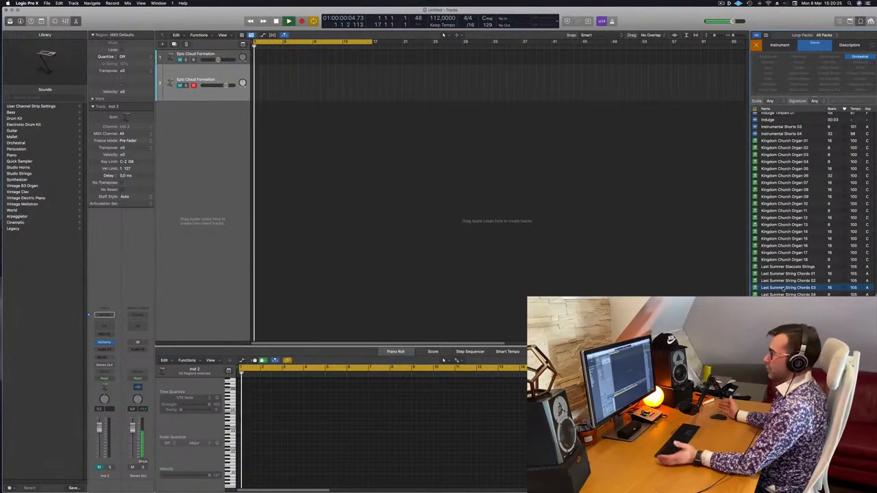
left_click_drag(173, 184, 255, 134)
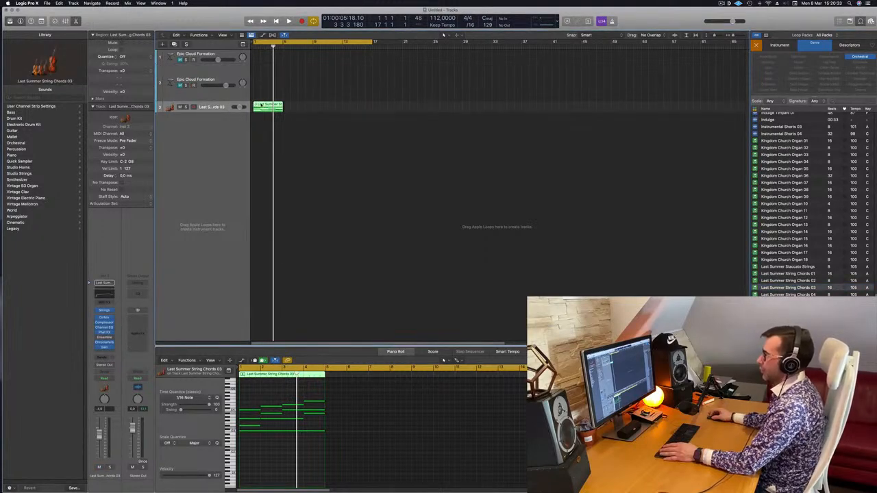
key("space")
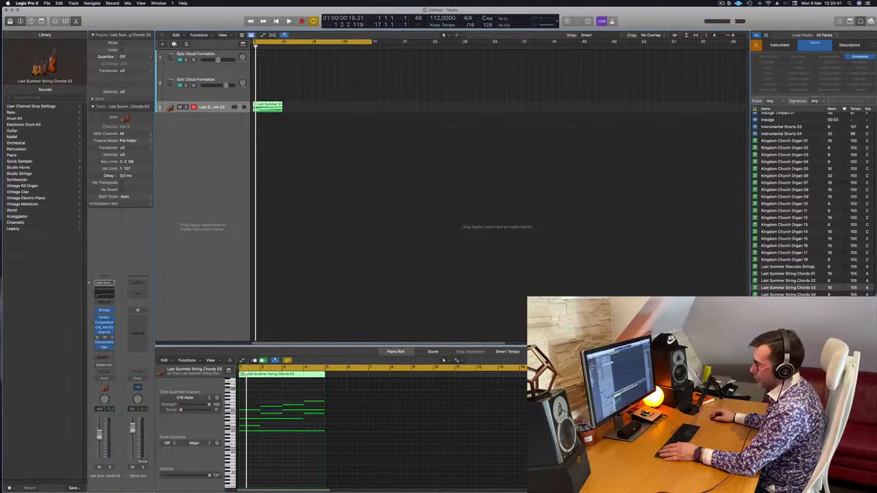
key("space")
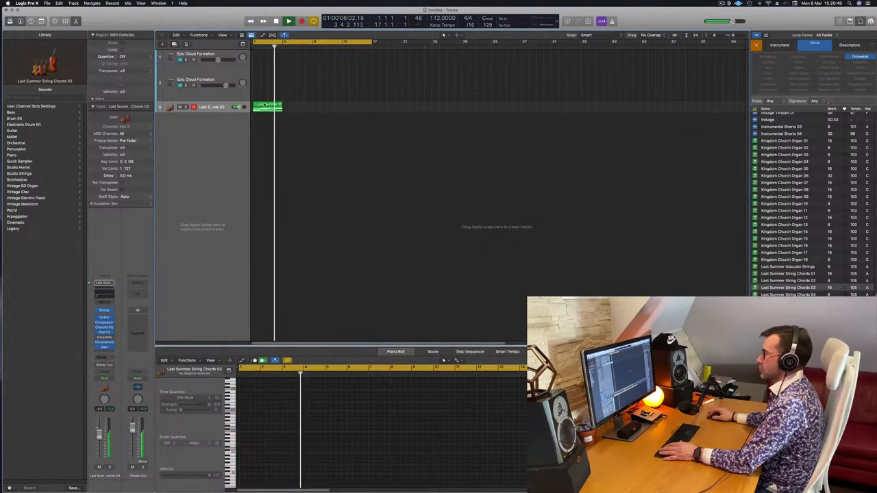
key("space")
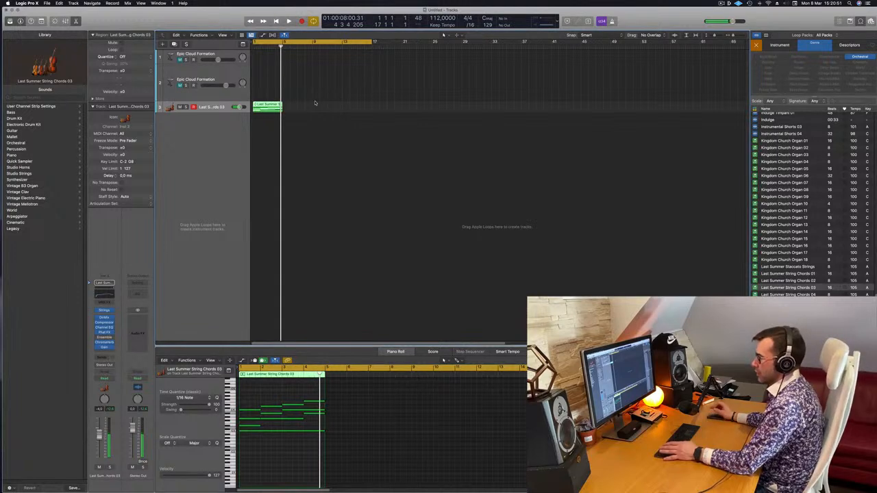
key("space")
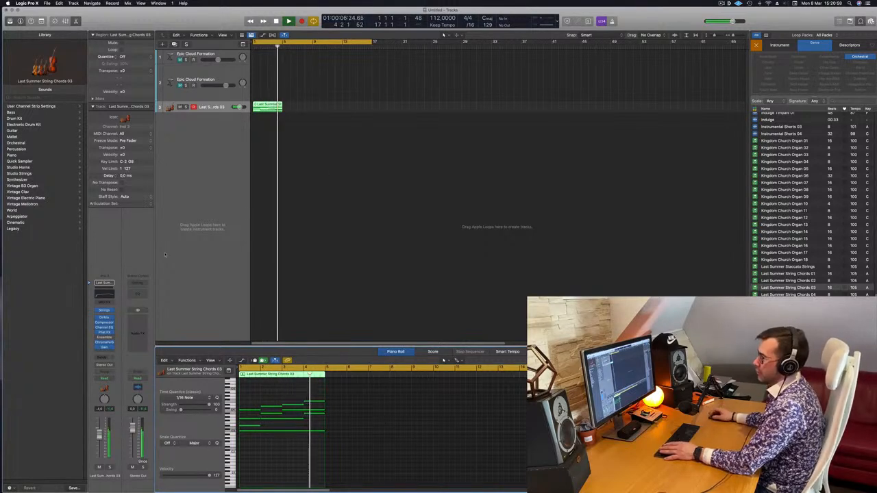
Open the string chords track's Studio Strings instrument and examine its settings while the loop plays.
left_click(106, 310)
key("space")
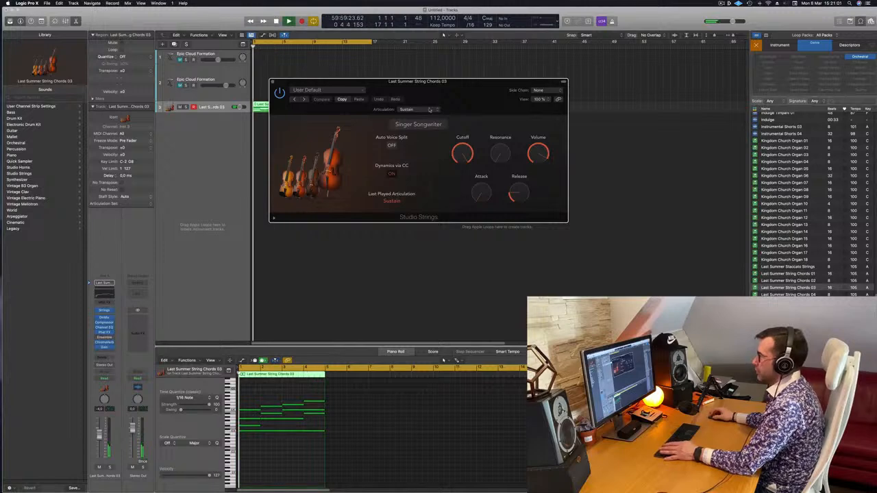
left_click_drag(486, 92, 600, 150)
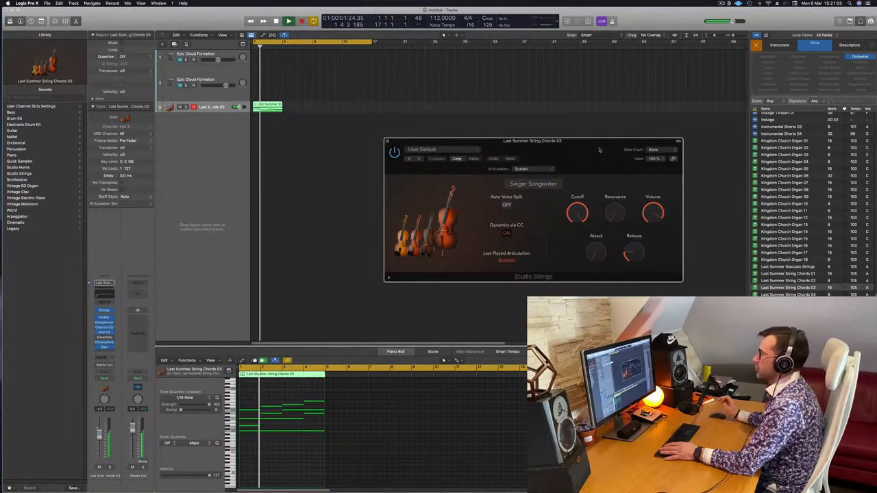
left_click_drag(556, 242, 602, 194)
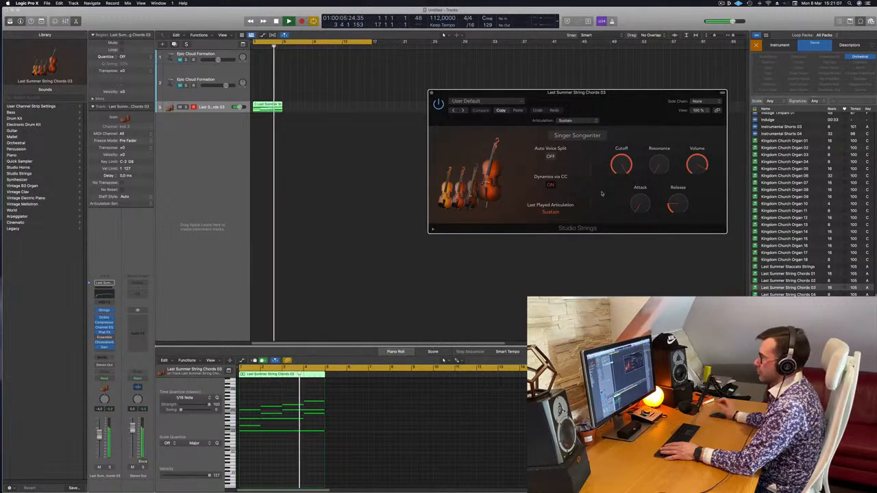
key("space")
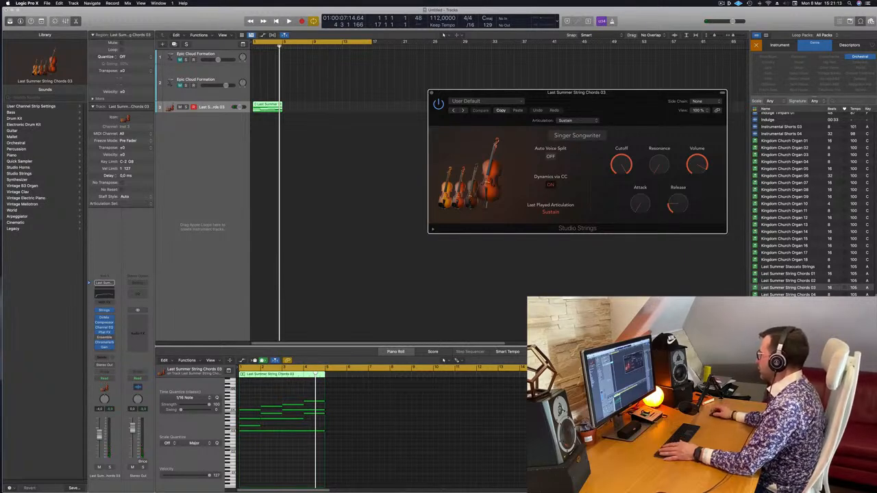
Add the Last Summer String Lead 01 loop at bar 1 on a new track below the string chords and select that track.
left_click(788, 288)
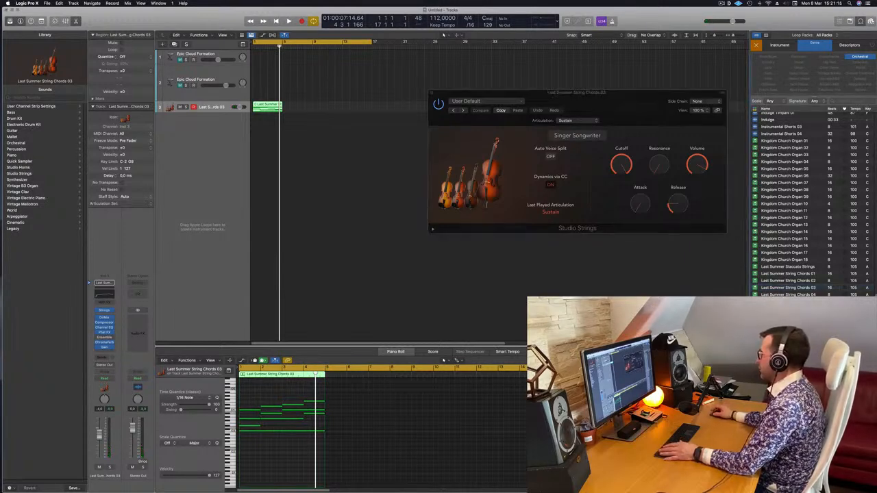
left_click_drag(581, 269, 254, 150)
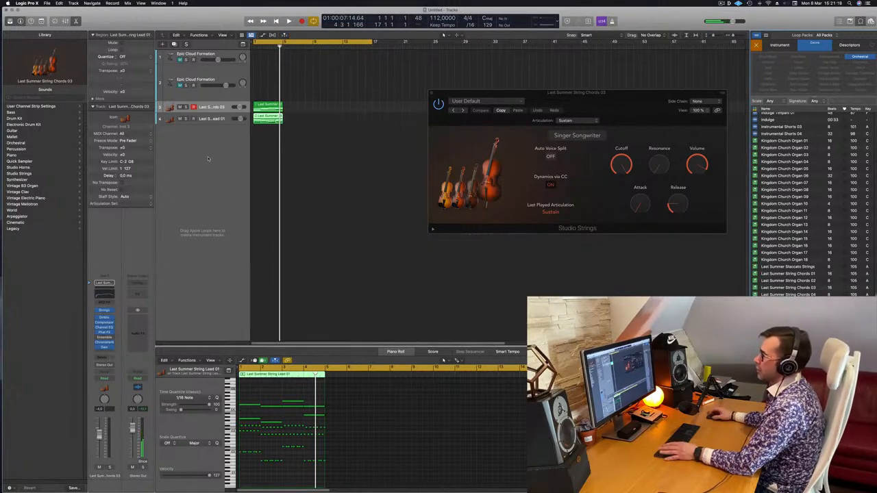
left_click(215, 118)
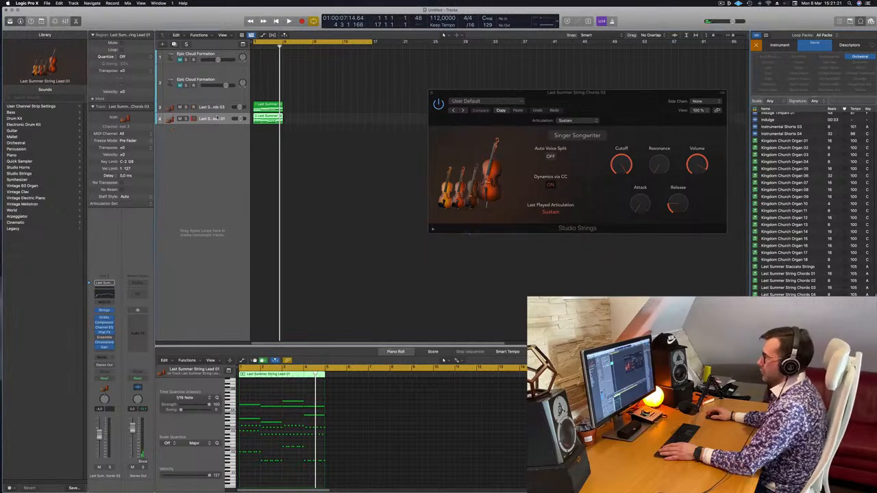
Play the string chords and string lead together from the start and close the Studio Strings window.
key("Return")
key("space")
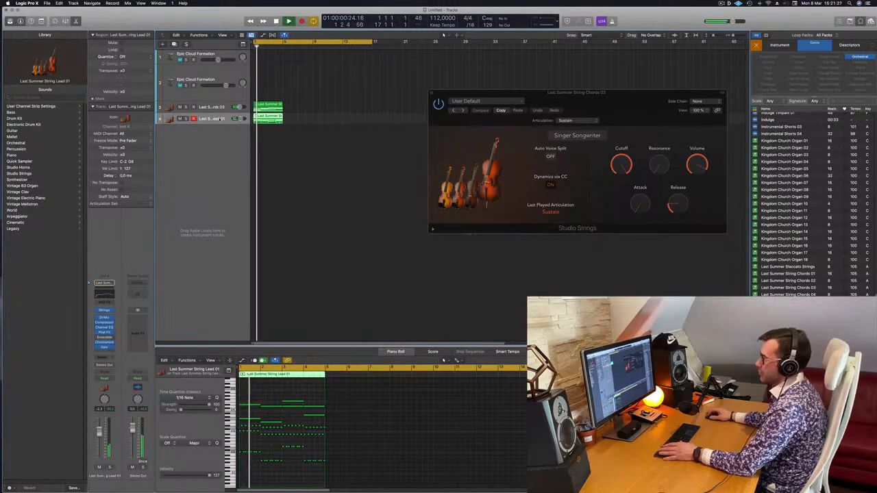
left_click_drag(450, 94, 398, 141)
left_click(381, 140)
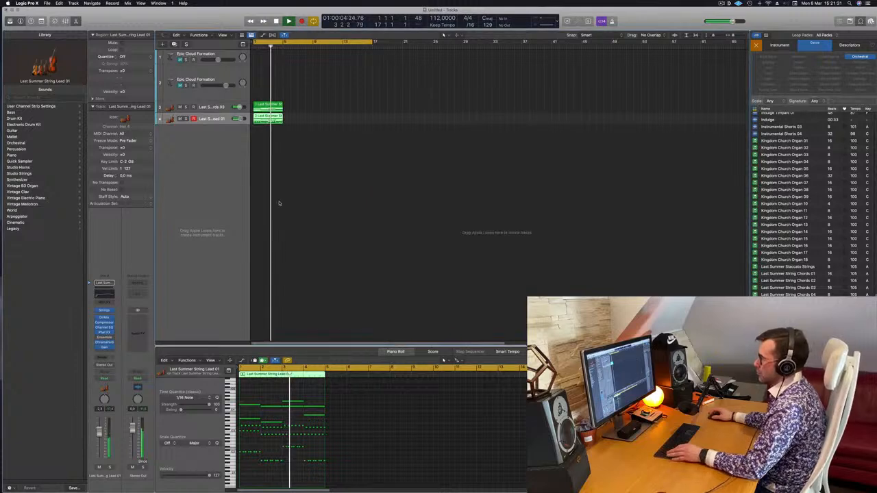
scroll(269, 176, "left", 3)
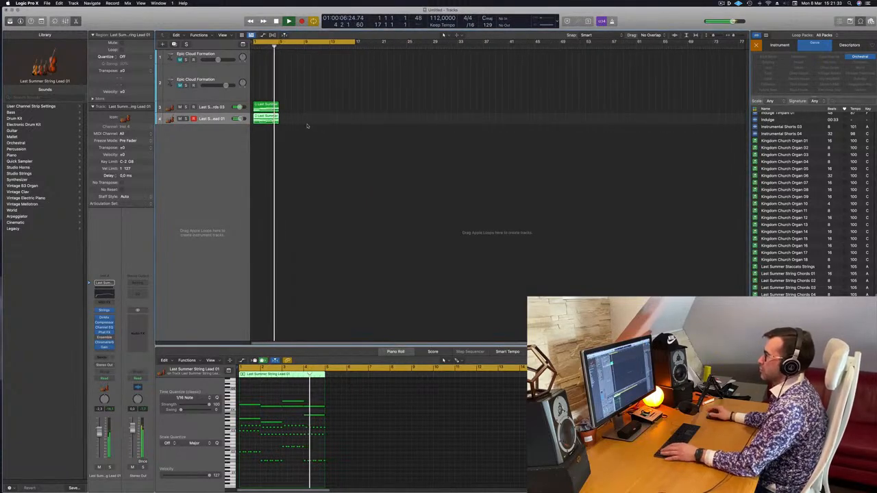
key("space")
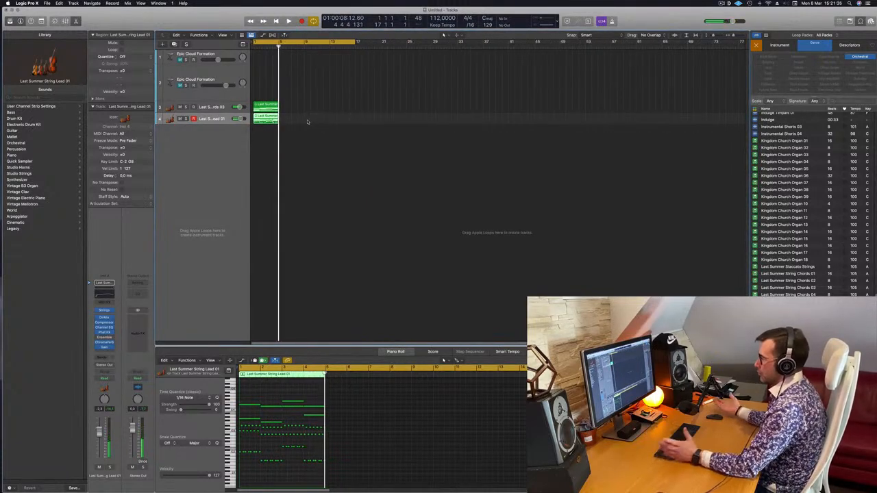
Repeat the string chords and string lead regions so both tracks fill bars 1 to 16.
key("super+Right")
key("super+Right")
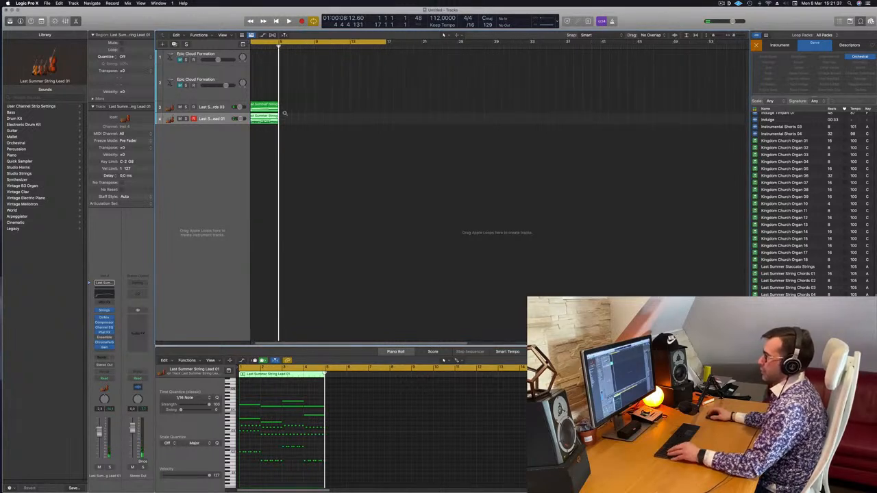
left_click_drag(313, 134, 275, 94)
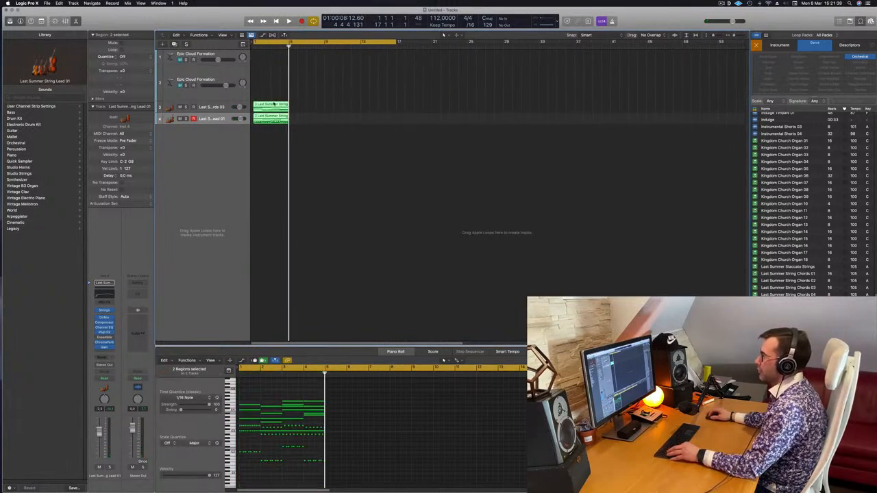
key("super+r")
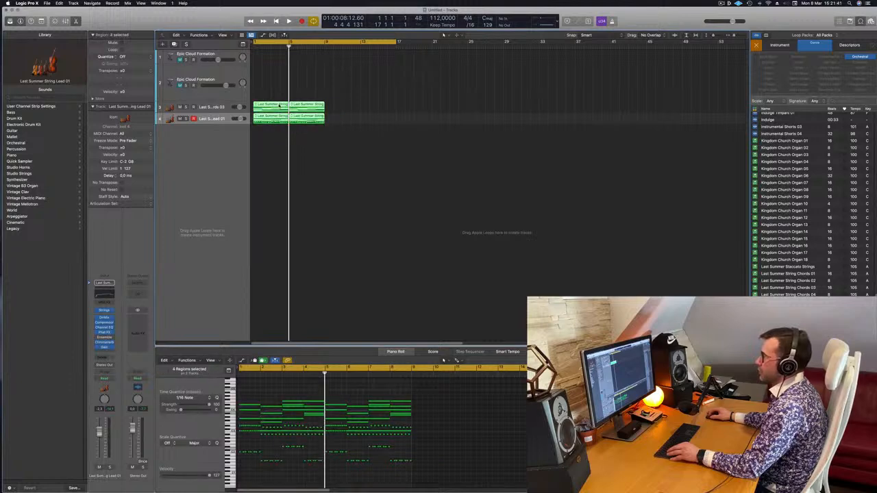
left_click_drag(298, 106, 348, 112)
Play the arrangement from the start, muting and unmuting the string lead track to compare the sound.
key("space")
key("super+Left")
key("super+Left")
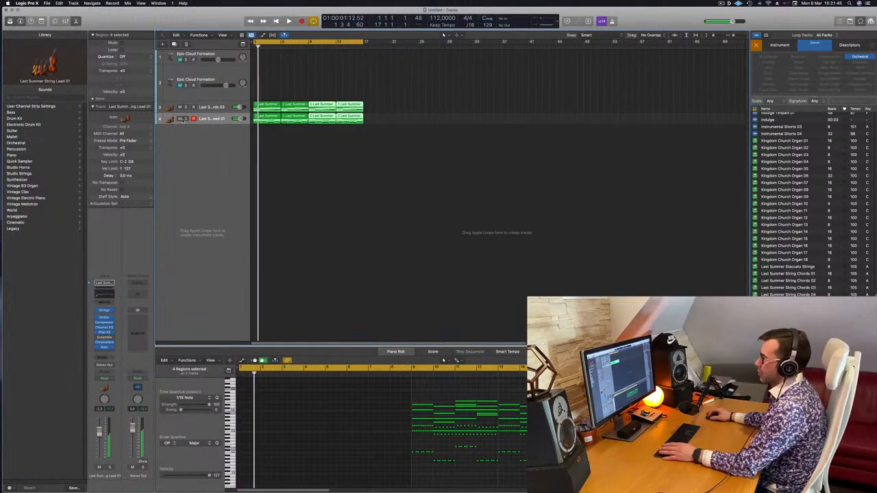
left_click(179, 118)
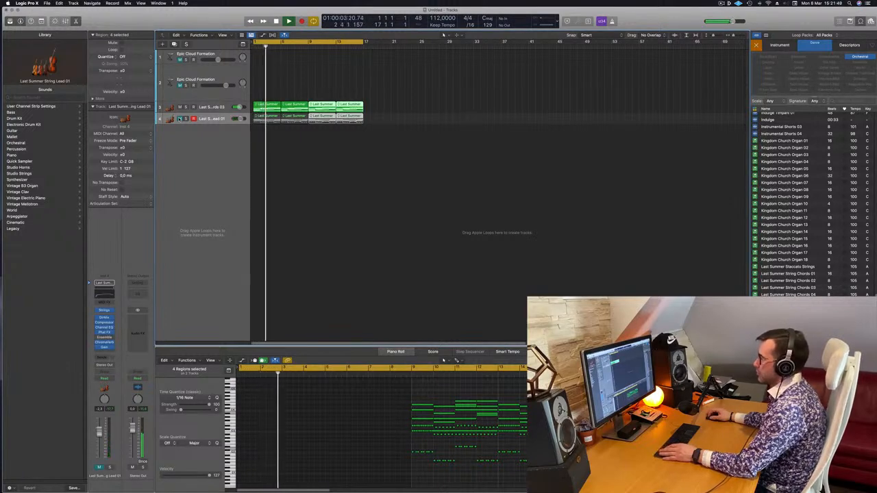
left_click(180, 119)
Duplicate the Last Summer String Chords 03 track and copy its first region onto the duplicate at bar 1.
left_click(211, 107)
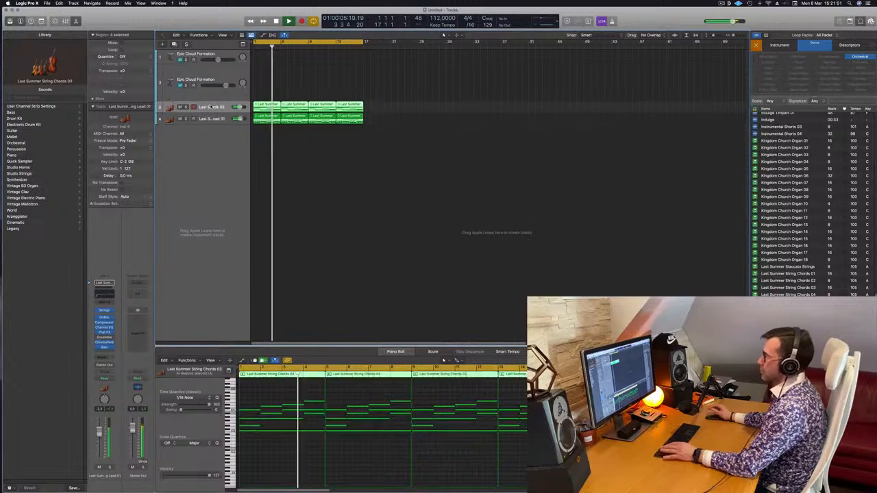
key("space")
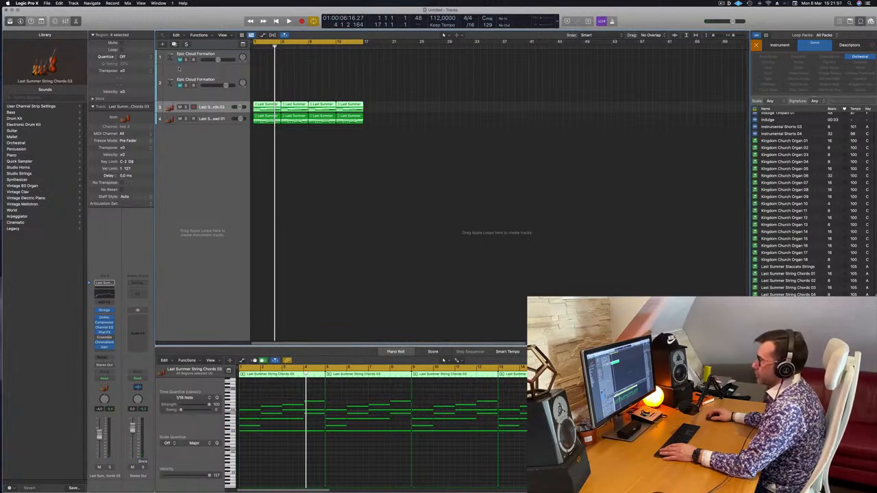
key("super+d")
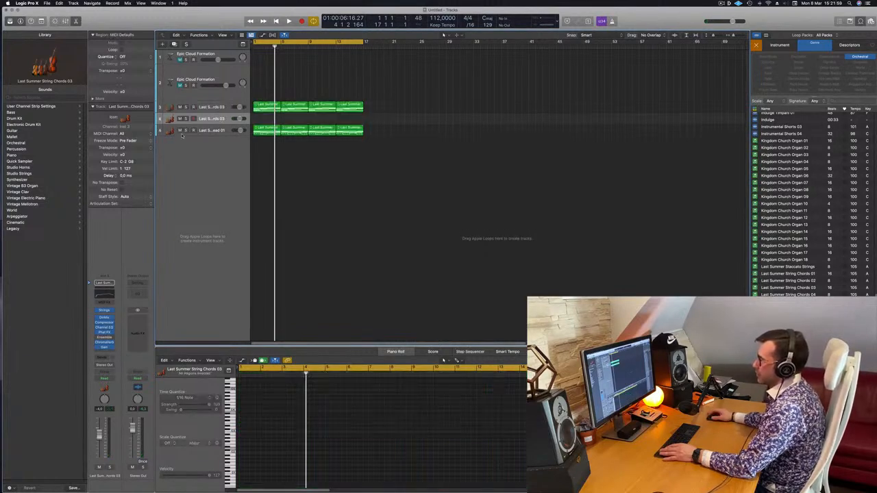
left_click(267, 107)
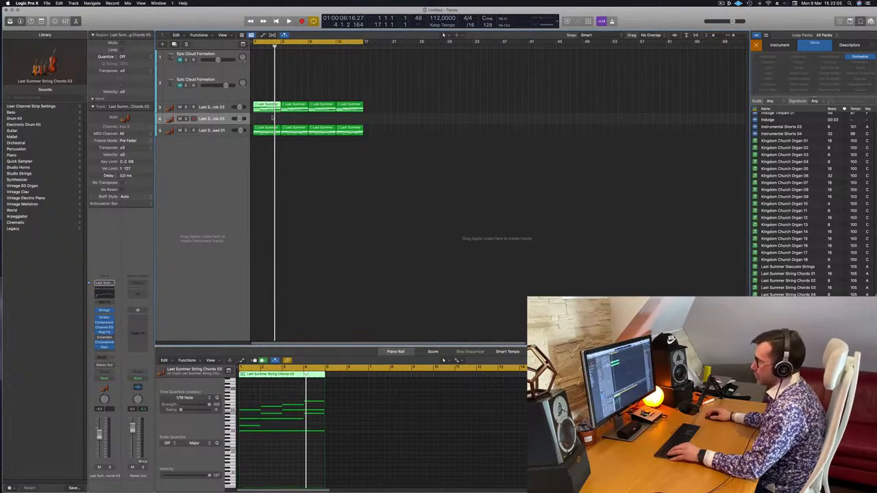
left_click_drag(267, 109, 267, 121)
Delete the upper chord notes in the copied region, keeping only the lower notes, and play the result.
left_click_drag(256, 319, 261, 393)
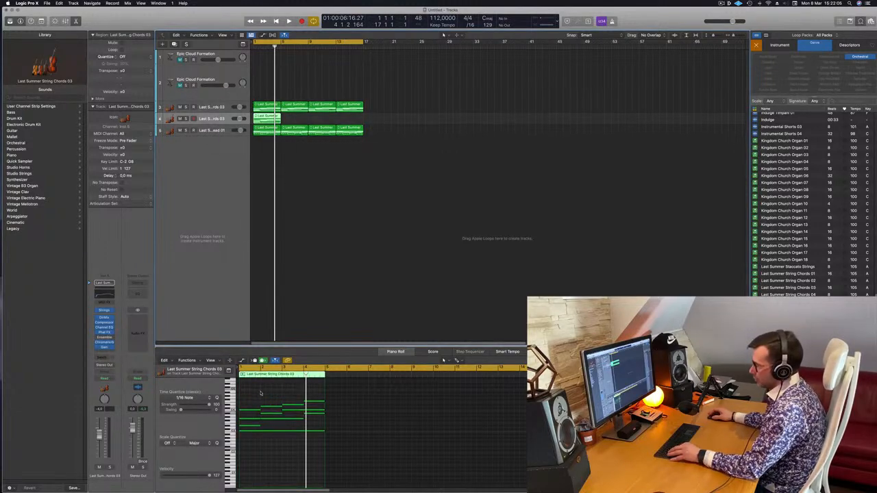
left_click(267, 420)
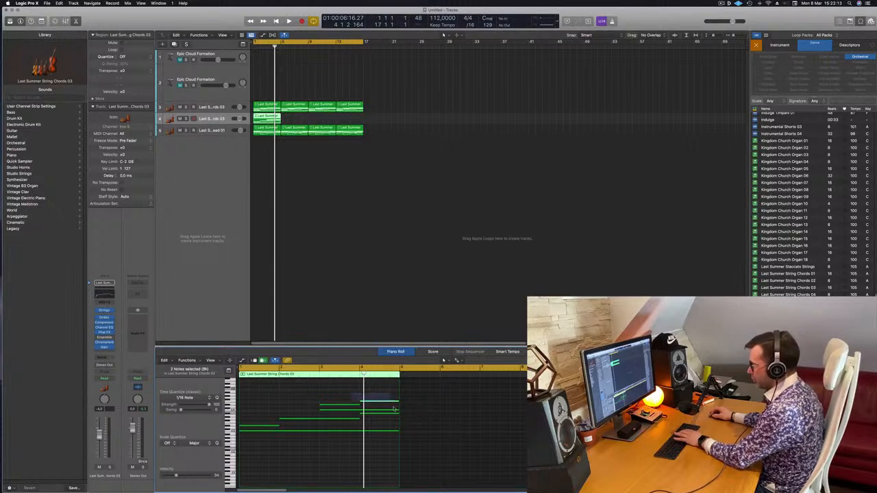
left_click_drag(393, 409, 395, 413)
key("Delete")
key("space")
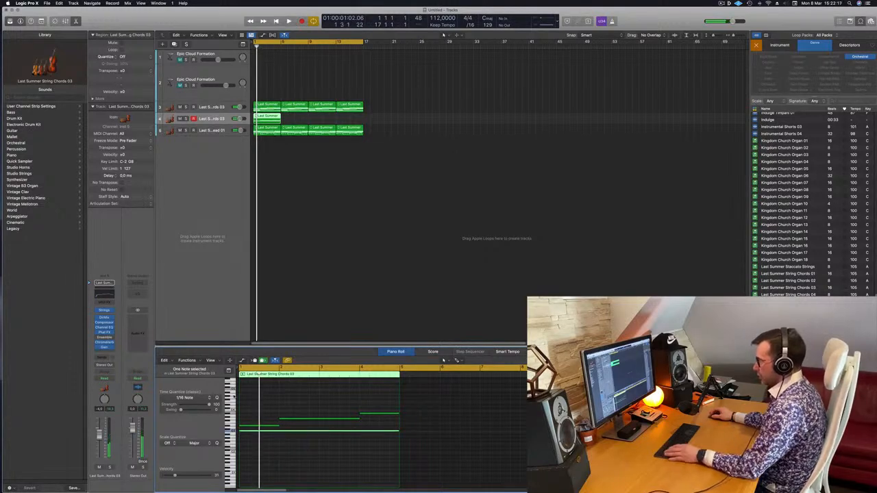
Transpose all remaining notes in the copied region down two octaves and audition them.
left_click_drag(263, 400, 403, 465)
key("alt+shift+Down")
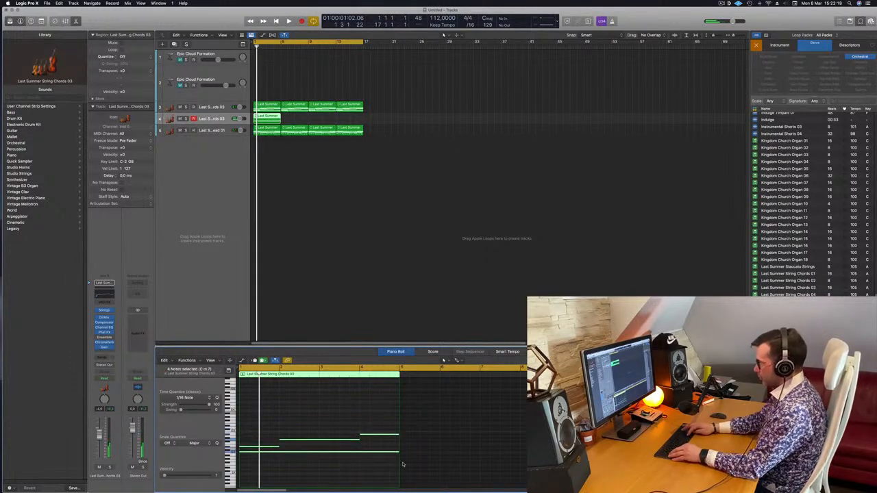
key("alt+shift+Down")
key("space")
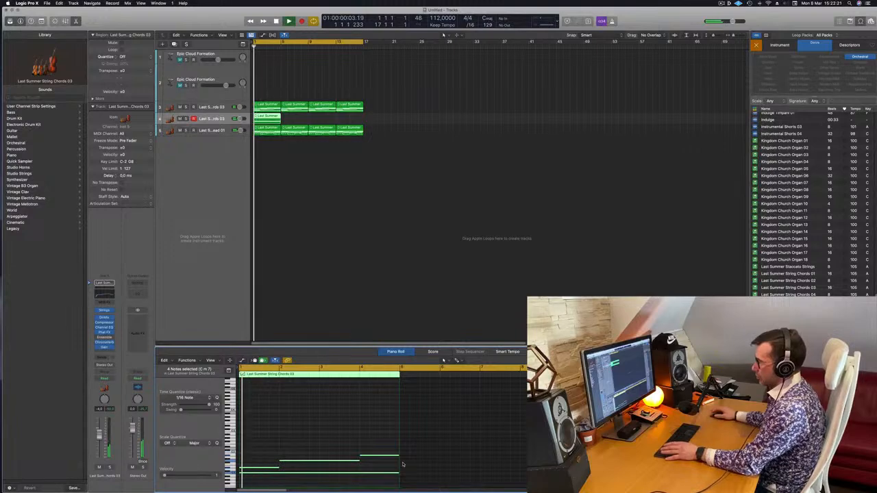
key("space")
key("space")
key("space")
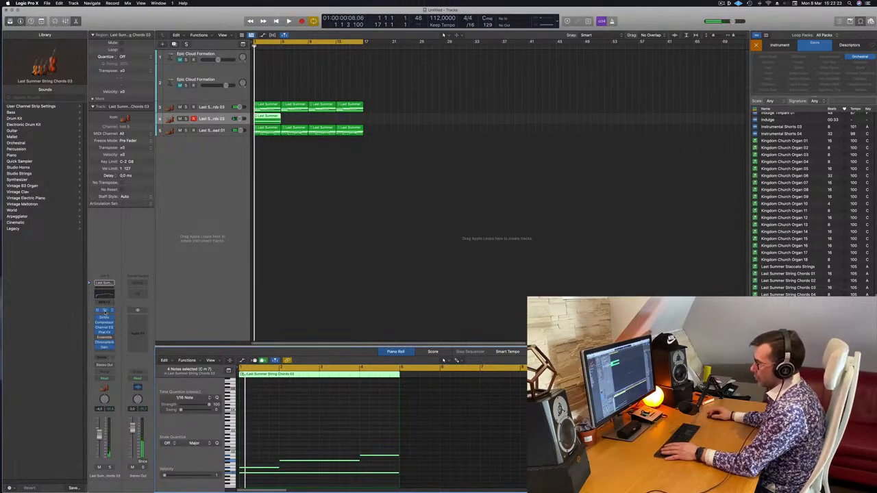
Change the duplicated track's Studio Strings instrument from the section sound to Cellos.
left_click(103, 311)
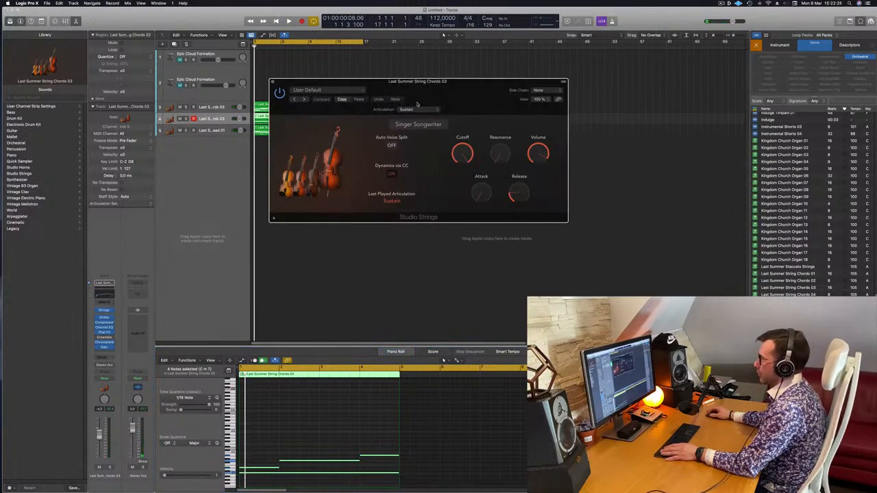
left_click(422, 125)
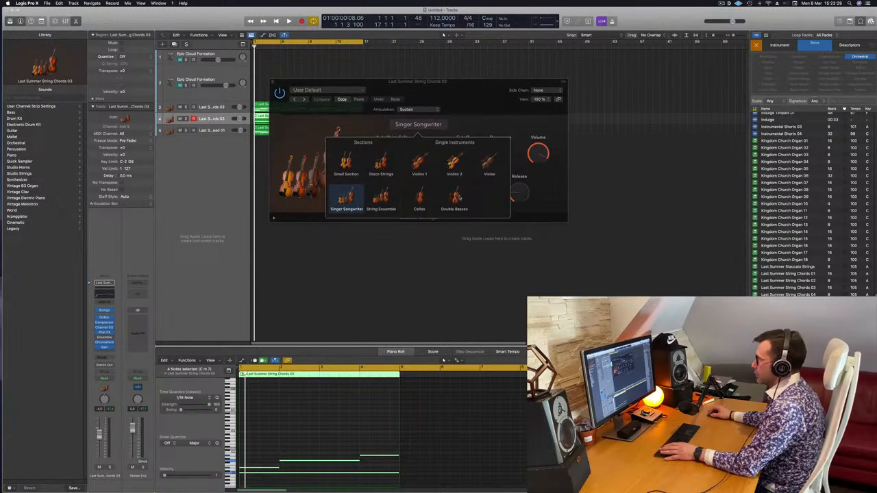
left_click(420, 199)
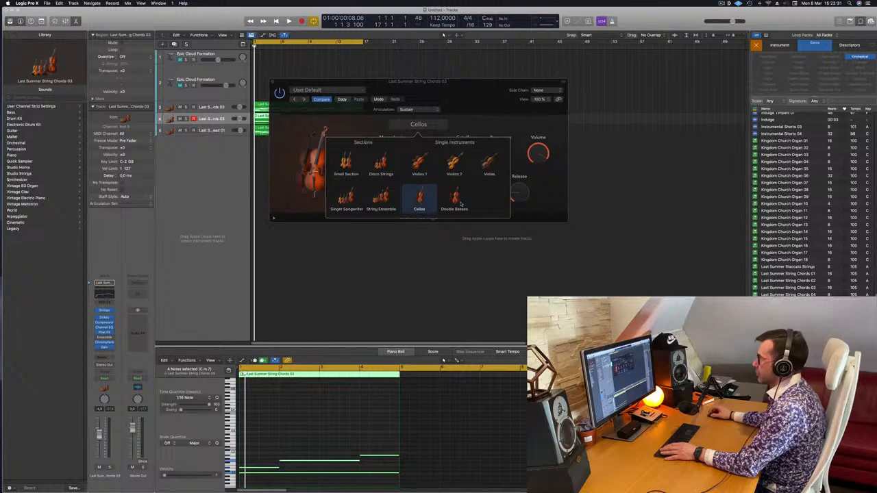
Play the Cellos sound together with the other string tracks and raise the duplicated track's volume slightly.
left_click(544, 186)
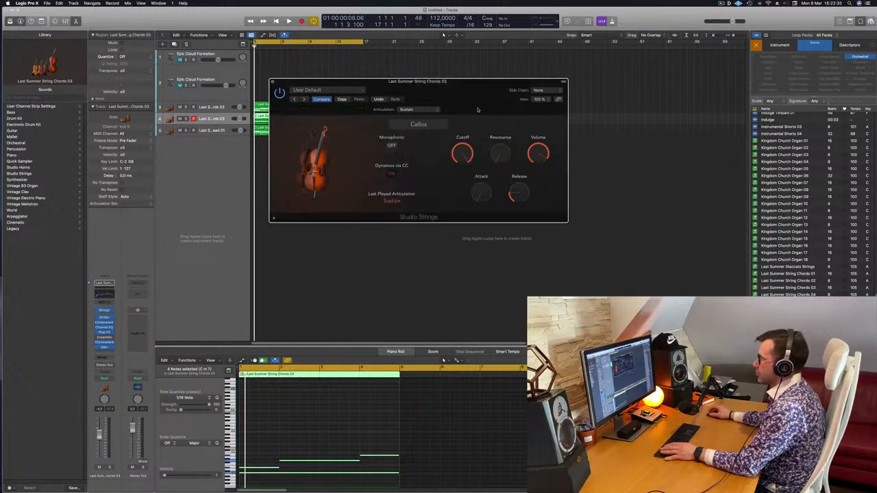
left_click_drag(466, 97, 529, 123)
key("space")
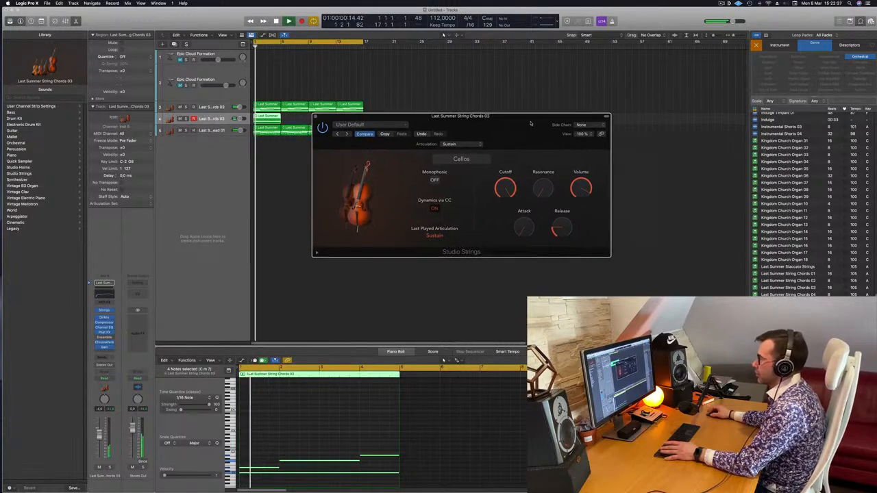
key("space")
key("space")
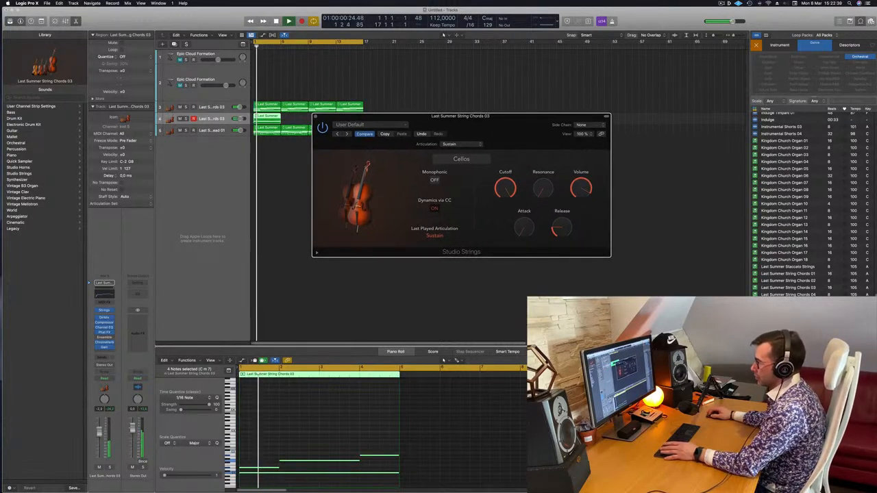
left_click_drag(100, 434, 101, 430)
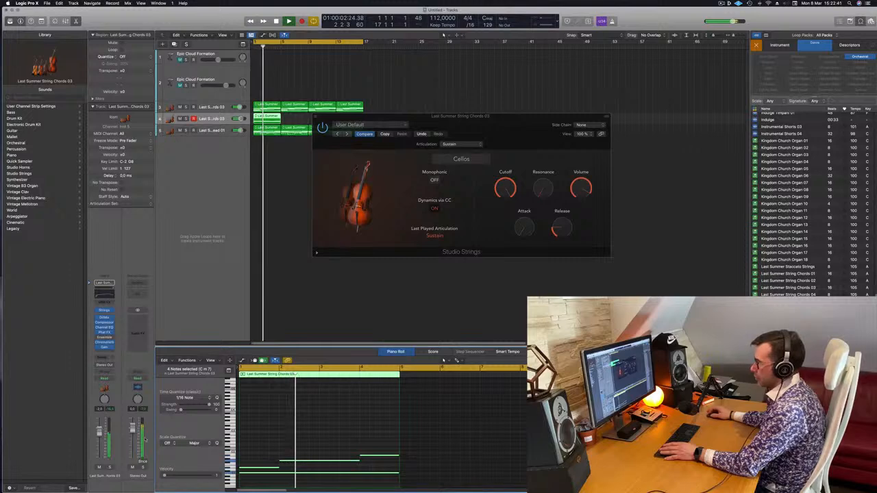
Delete the moving notes above the sustained lowest note in the cello region.
left_click_drag(540, 117, 616, 102)
left_click_drag(254, 435, 371, 471)
key("Delete")
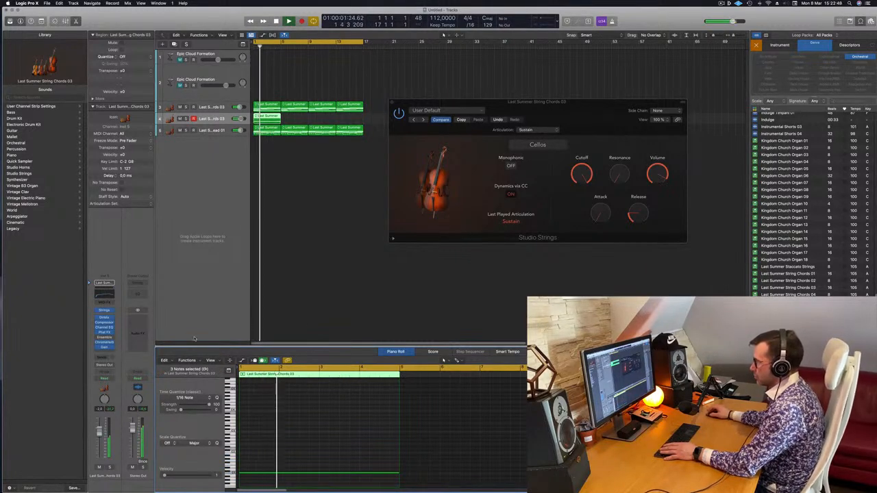
Solo the cello track and lengthen its Studio Strings release, trying Dynamics via CC off before turning it back on.
left_click(108, 468)
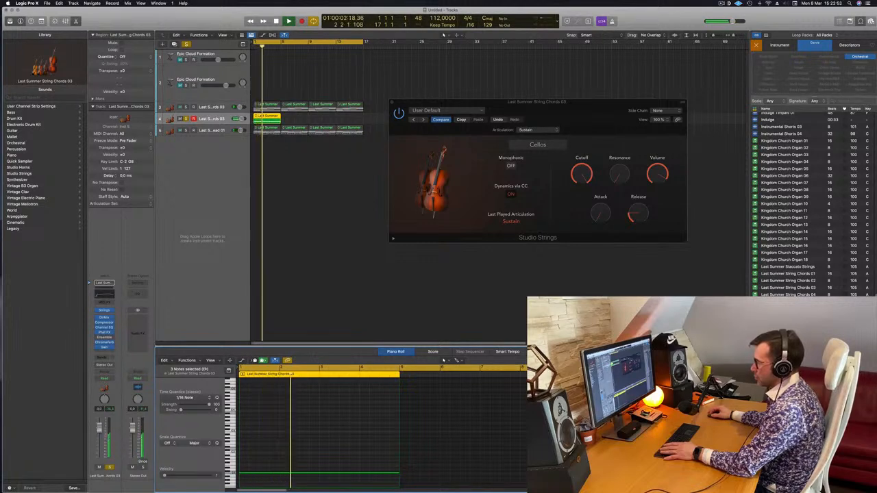
left_click_drag(612, 109, 573, 130)
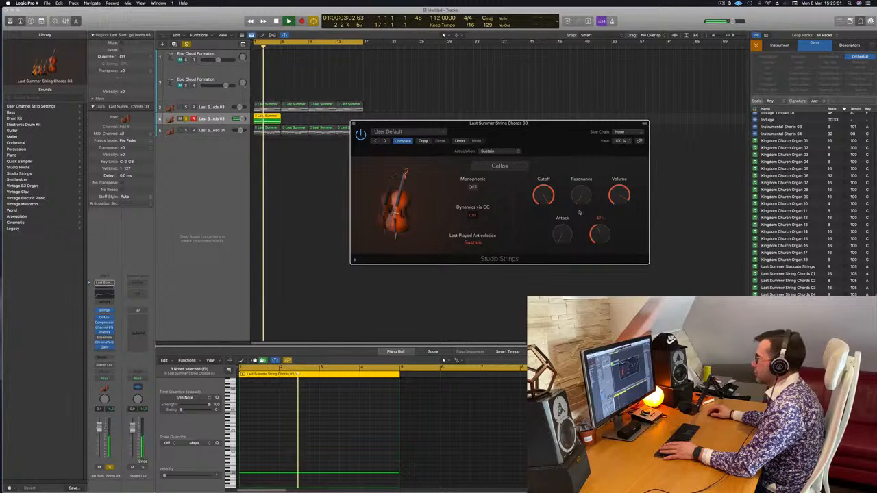
left_click(471, 216)
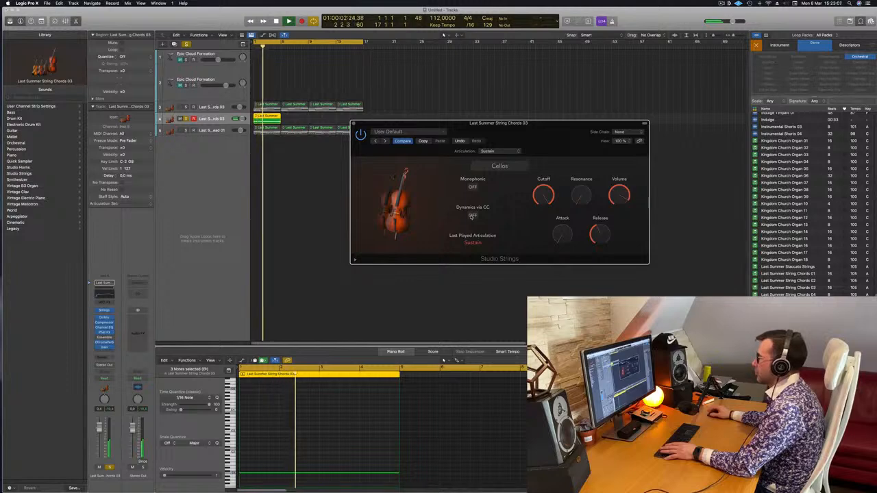
left_click(471, 216)
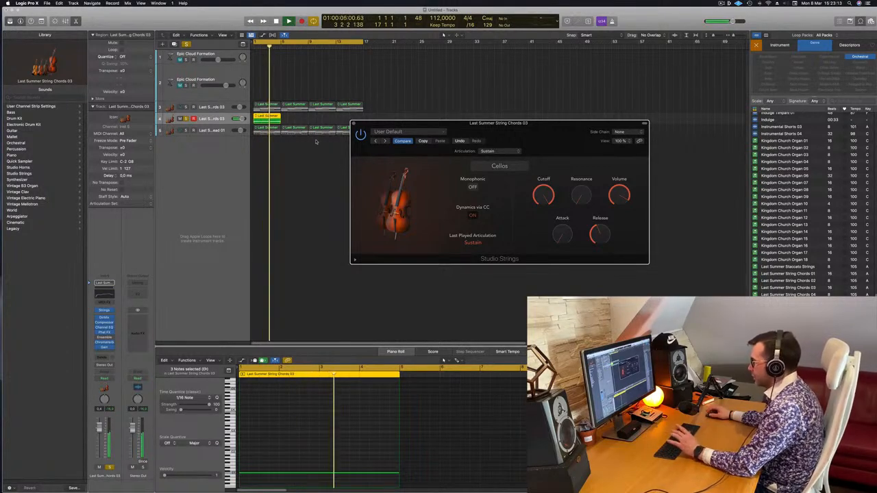
Audition the soloed cello note, close its Studio Strings window and unsolo the track.
left_click_drag(466, 122, 514, 129)
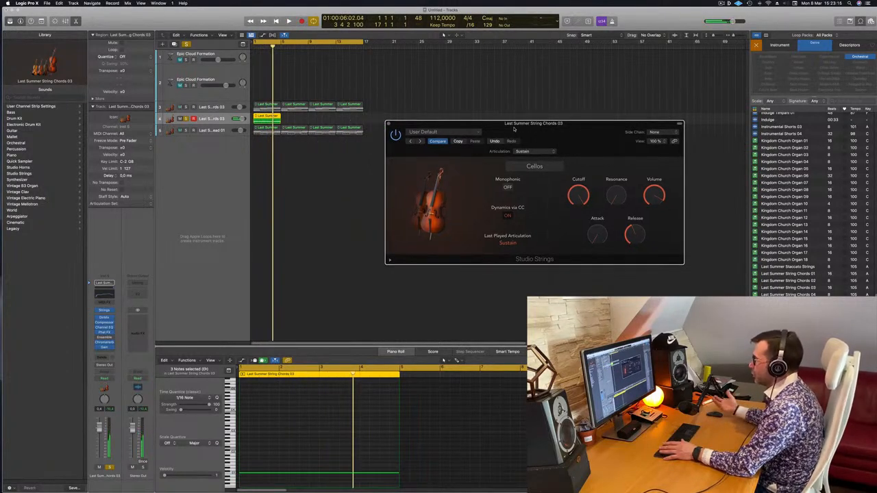
key("space")
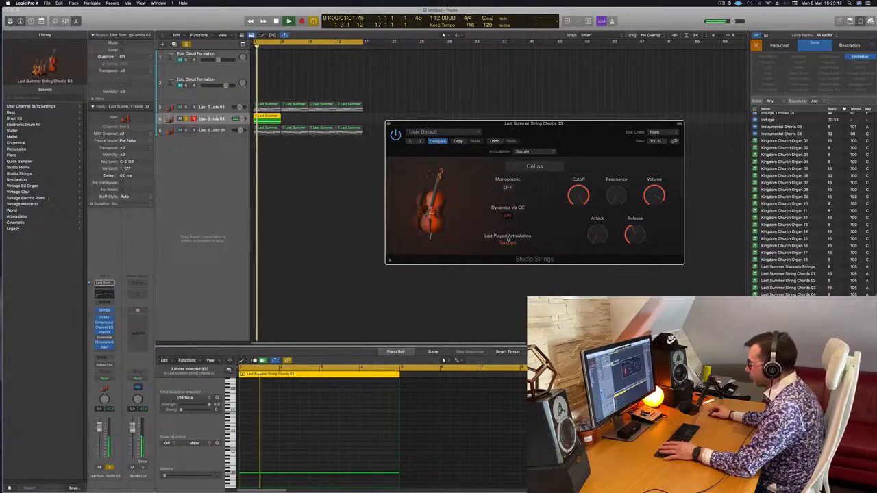
left_click_drag(397, 126, 449, 129)
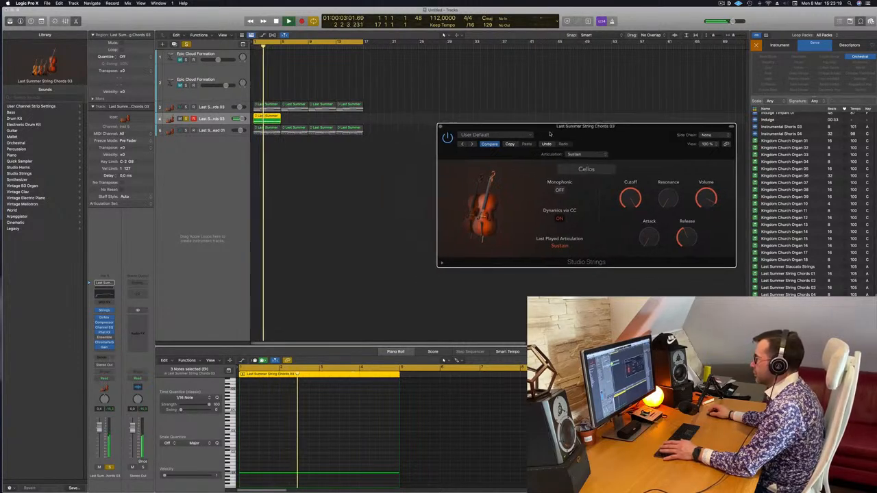
left_click(442, 126)
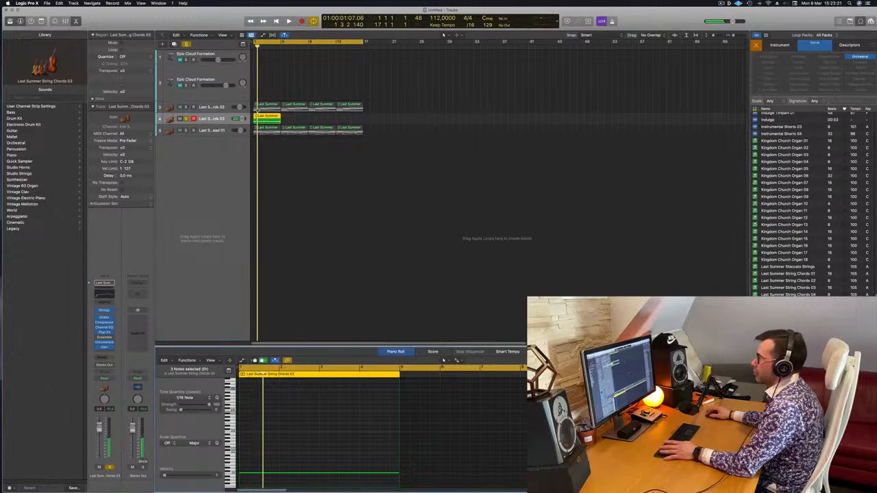
left_click(185, 119)
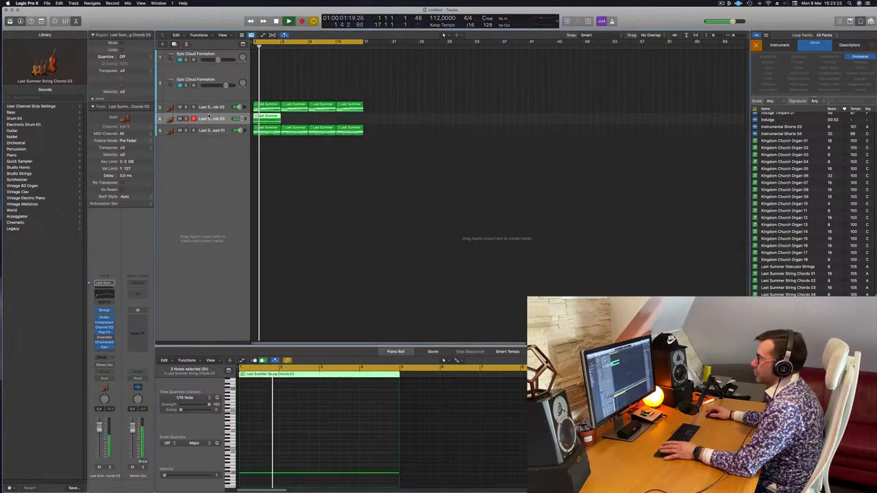
Copy the cello region to bars 5, 9 and 13 and select all four regions on the track.
left_click_drag(270, 117, 329, 128)
left_click(271, 119, "shift")
key("space")
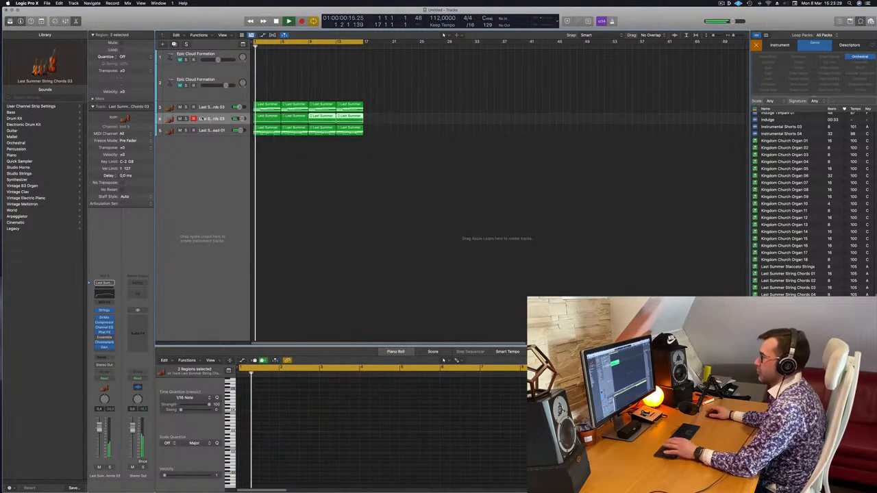
left_click(203, 118)
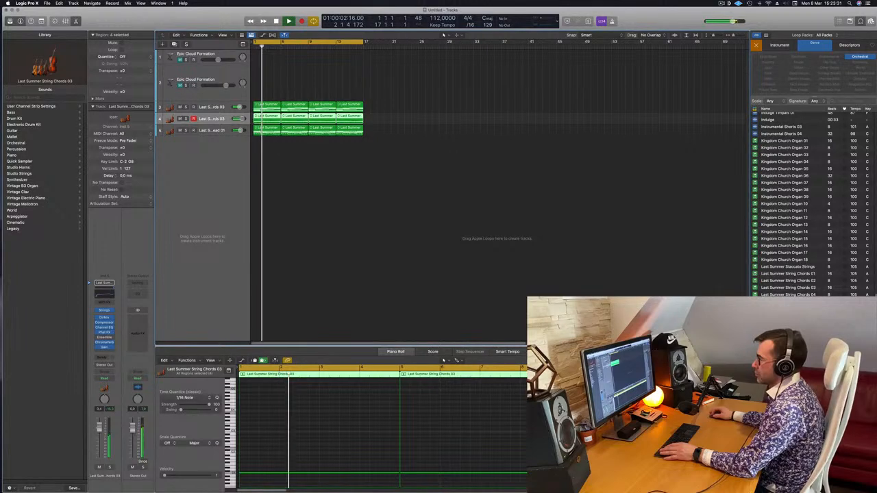
Mute the string lead track and play the chords and cello parts from the start.
left_click(181, 130)
key("space")
key("space")
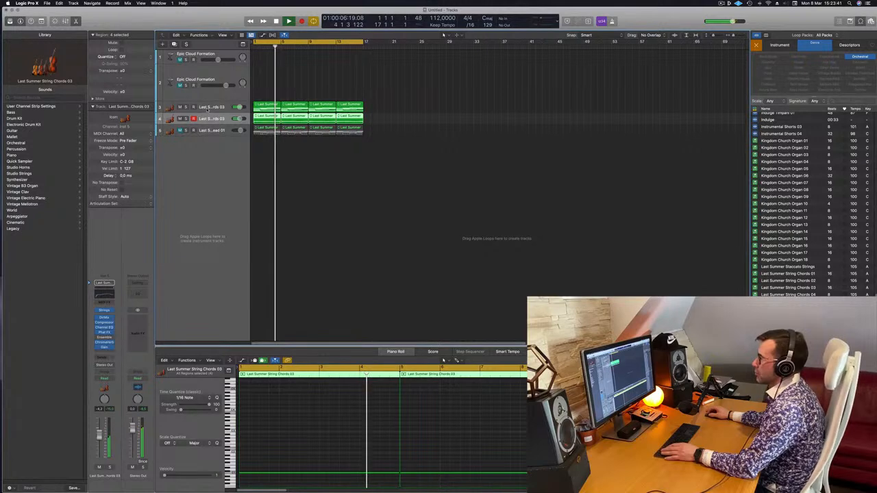
key("Return")
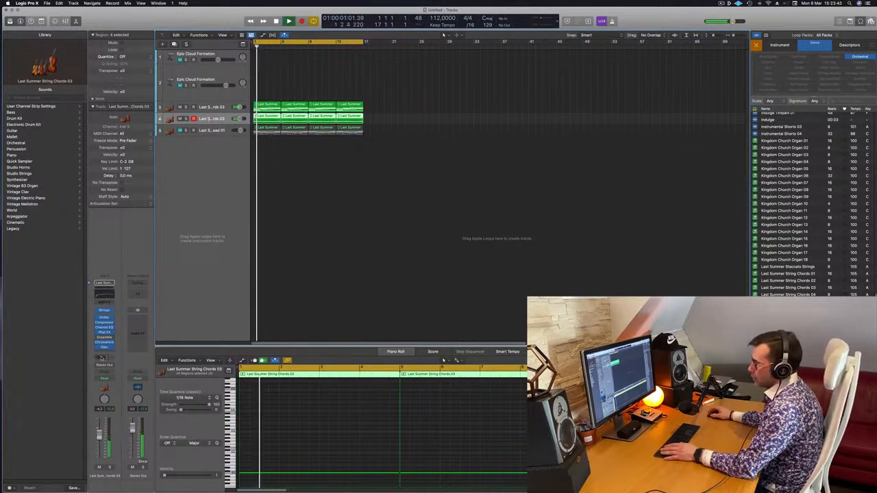
Add a send to Bus 1 on the cello track.
left_click(101, 356)
mouse_move(103, 365)
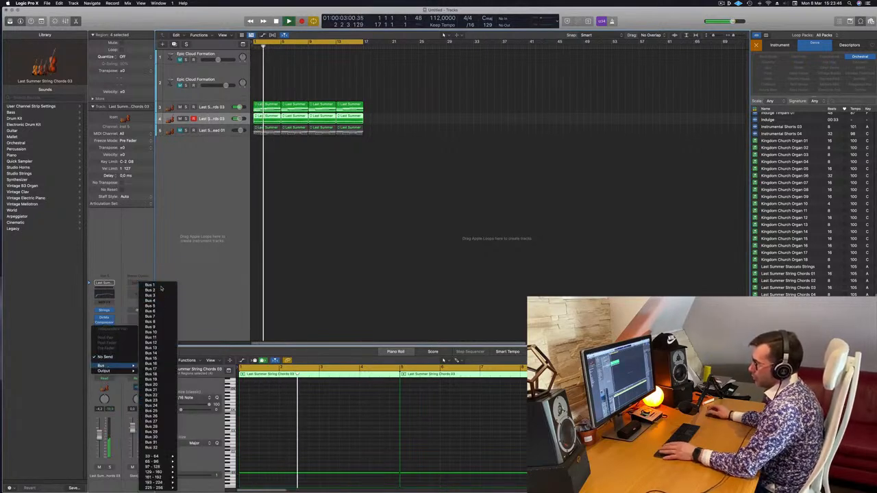
left_click(161, 286)
key("Return")
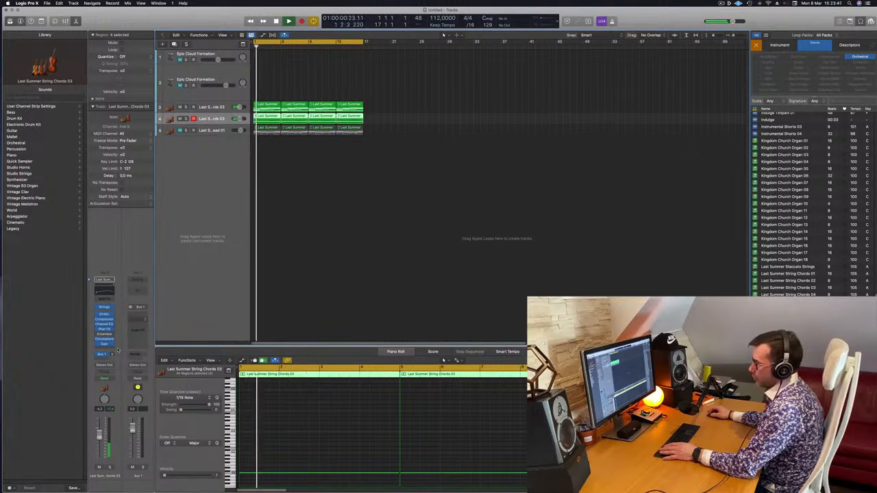
Insert a stereo ChromaVerb on the Aux 1 channel and load its Orchestra Hall preset from the Halls category.
left_click(141, 317)
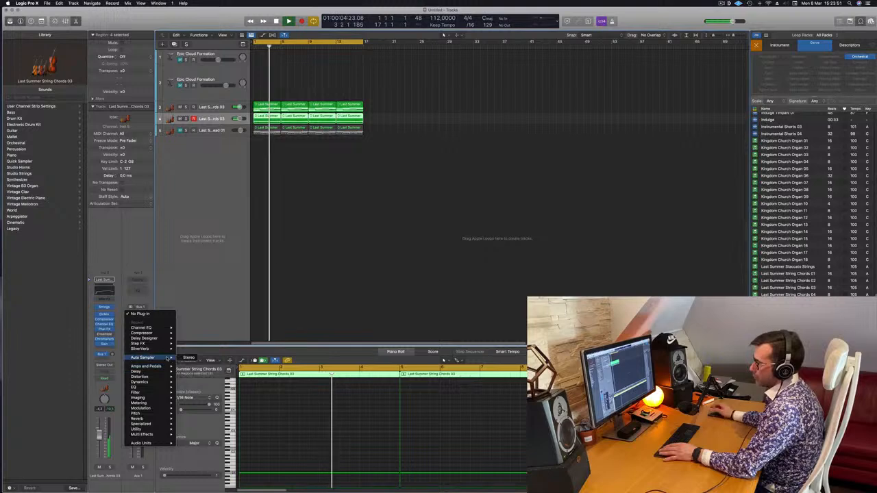
mouse_move(157, 418)
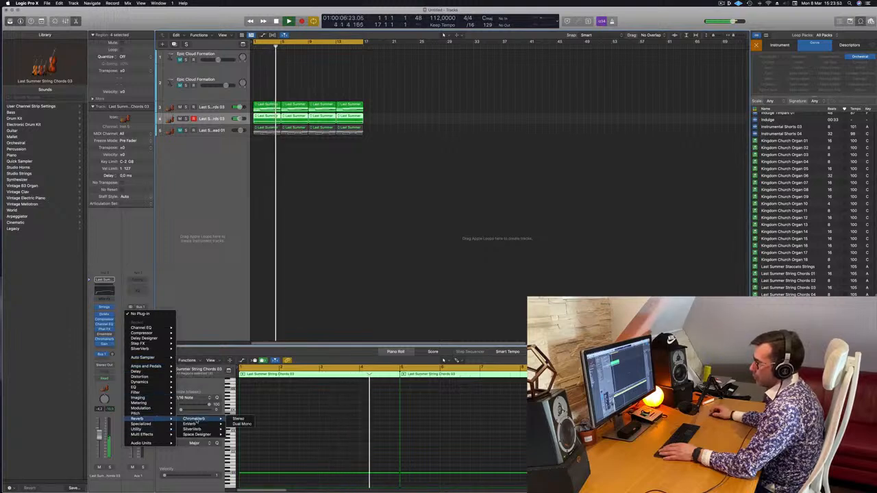
mouse_move(199, 418)
left_click(237, 418)
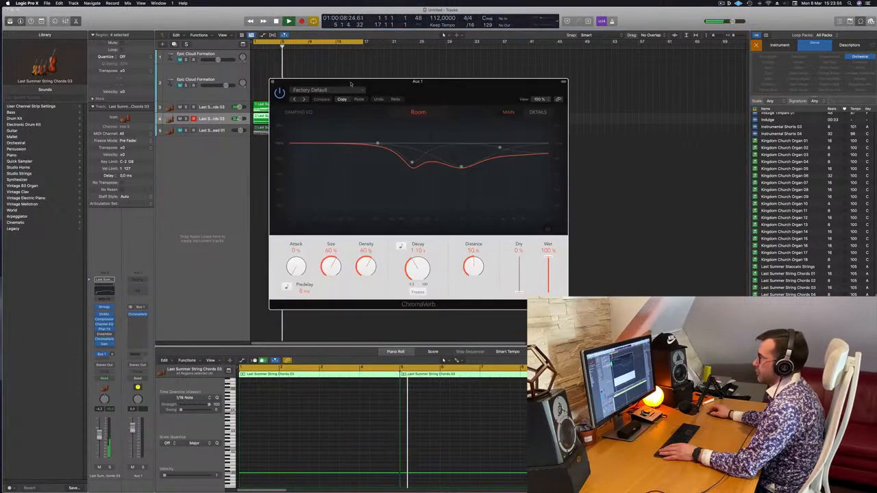
left_click(338, 91)
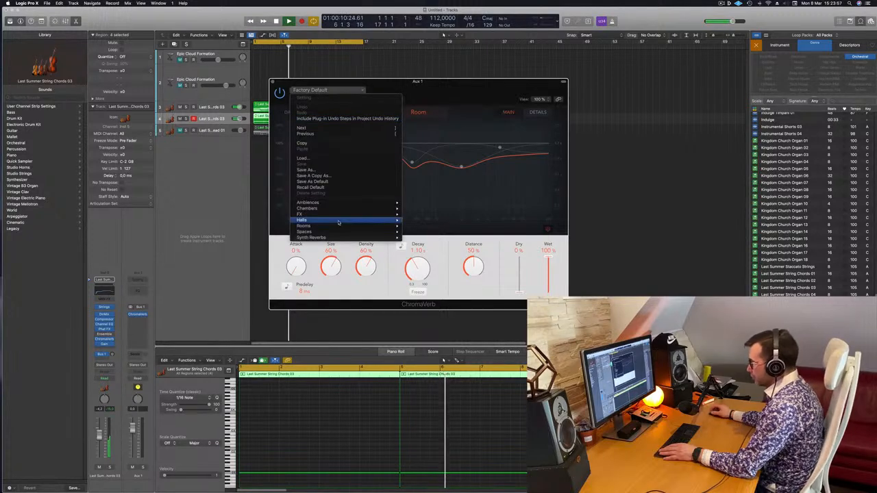
mouse_move(338, 220)
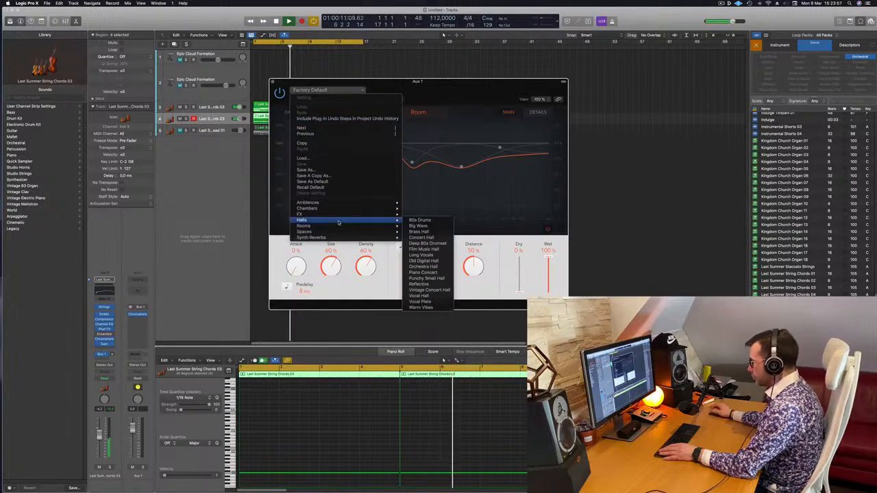
left_click(423, 266)
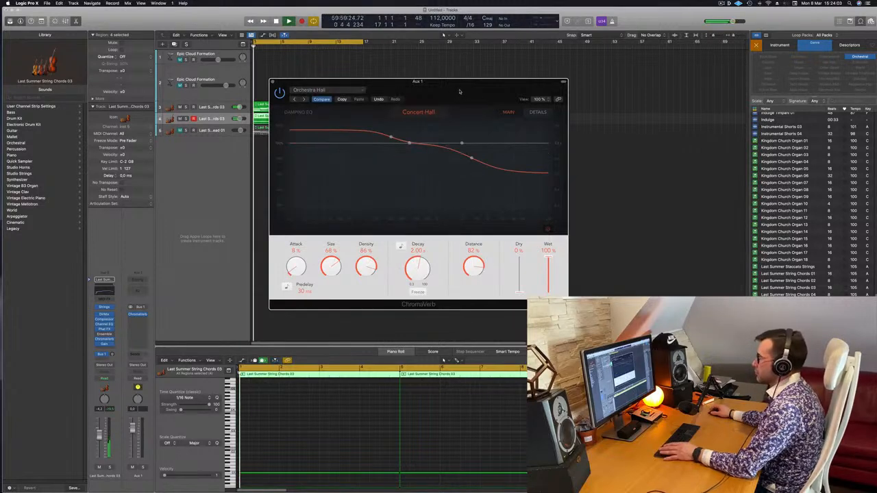
left_click_drag(411, 82, 462, 70)
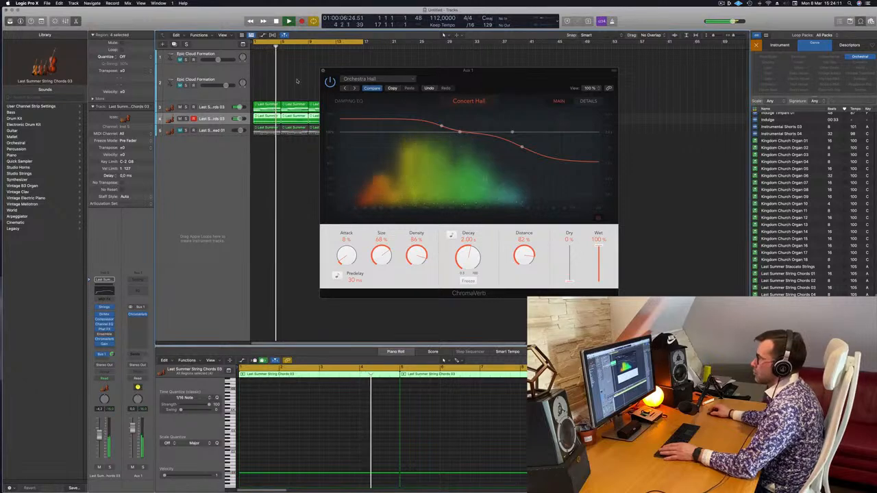
Send the original Last Summer String Chords 03 track to Bus 1 as well and close the ChromaVerb window.
left_click(184, 105)
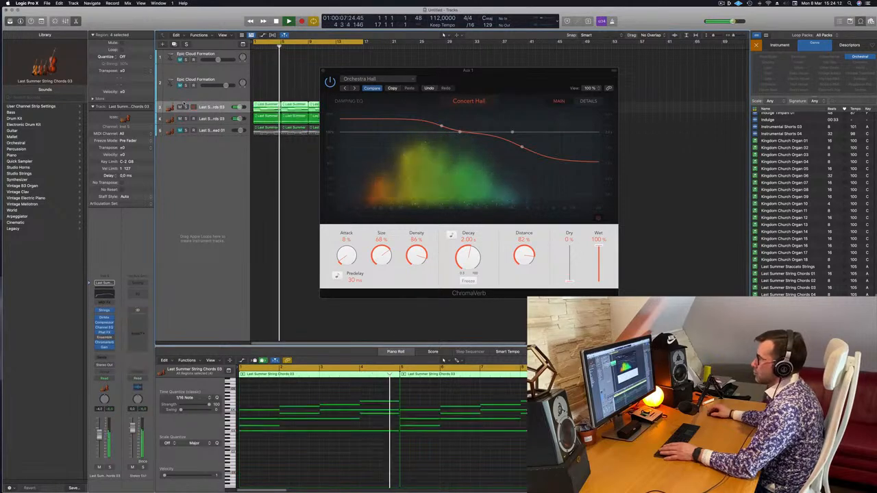
left_click(104, 357)
mouse_move(101, 365)
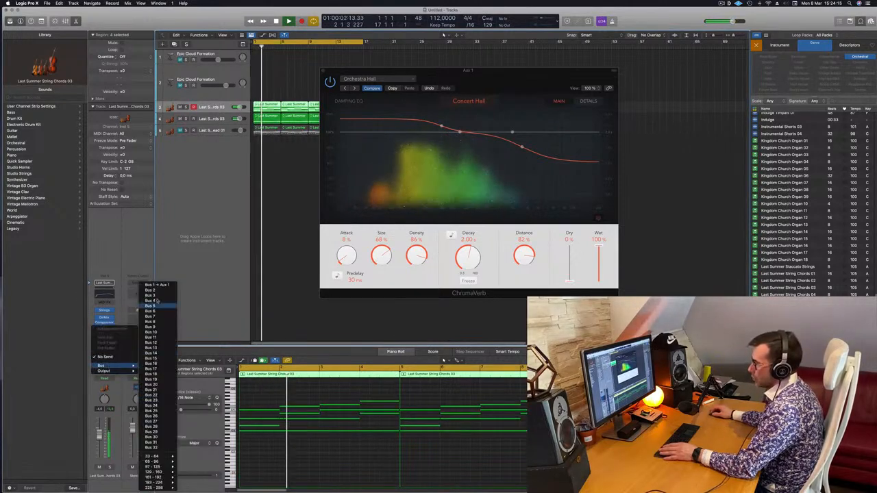
left_click(150, 288)
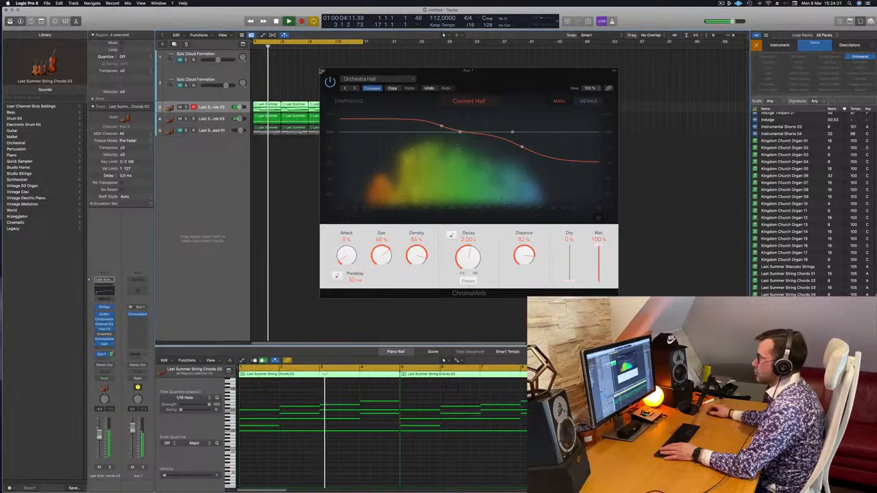
left_click(323, 71)
Change the low string track's Studio Strings instrument to Double Basses, play it with the chords, and select the original chords track.
key("Down")
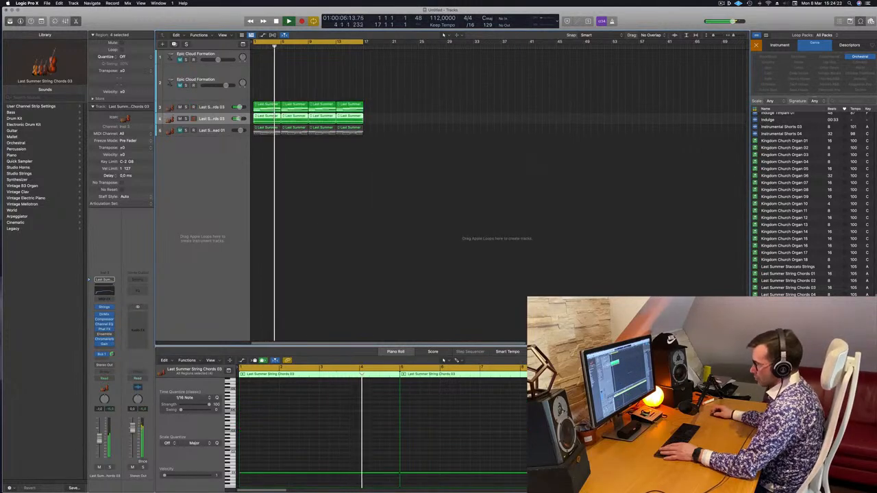
left_click(106, 307)
key("space")
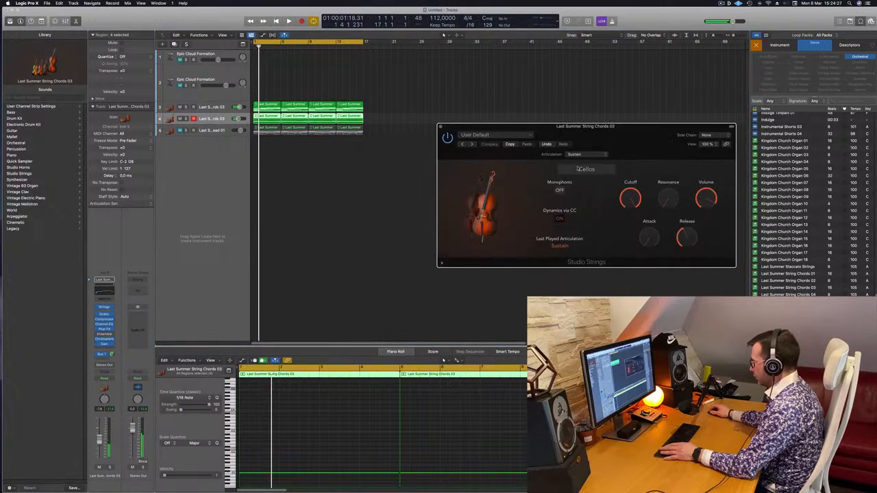
left_click(580, 169)
left_click(621, 241)
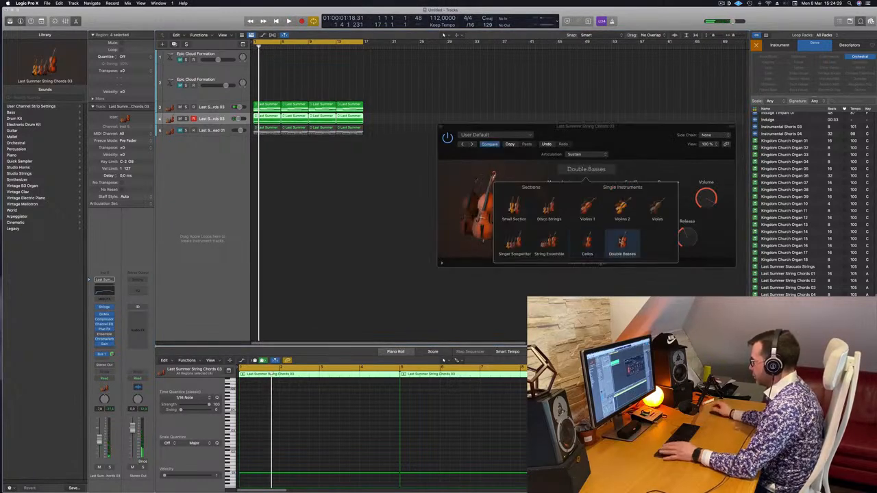
key("space")
left_click(308, 197)
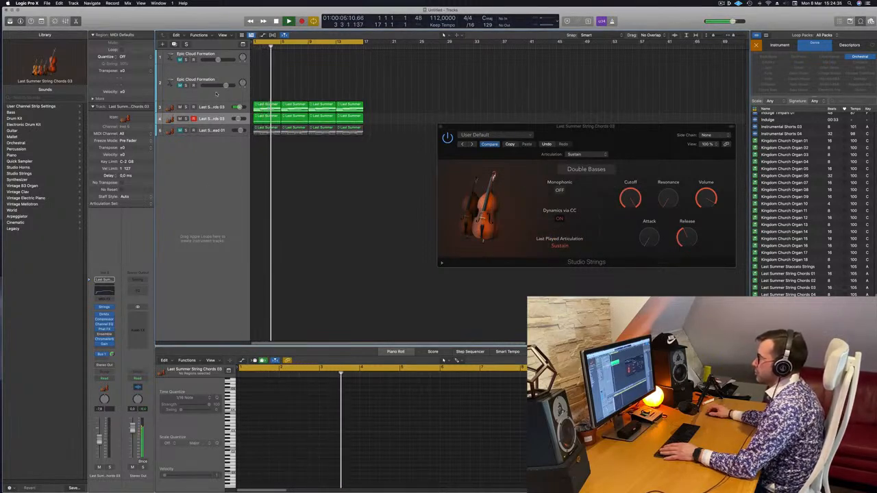
left_click(180, 107)
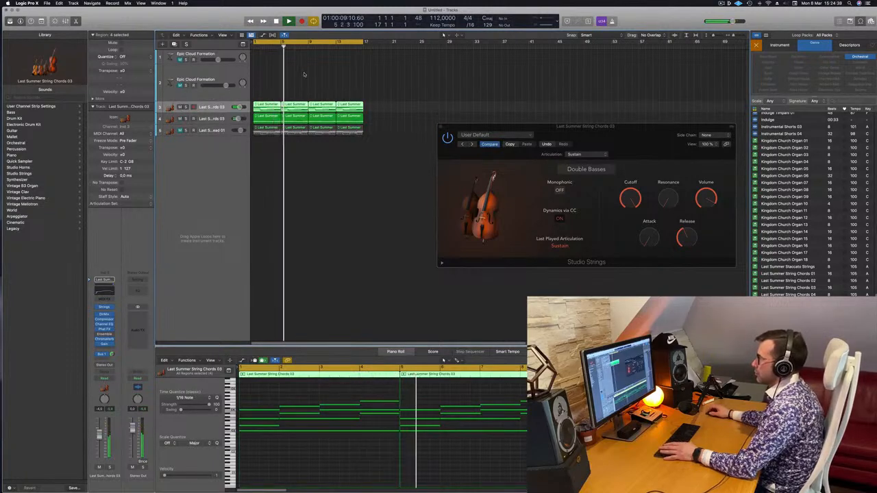
Audition the low string track in solo, release the solo and return playback to the start.
left_click(185, 118)
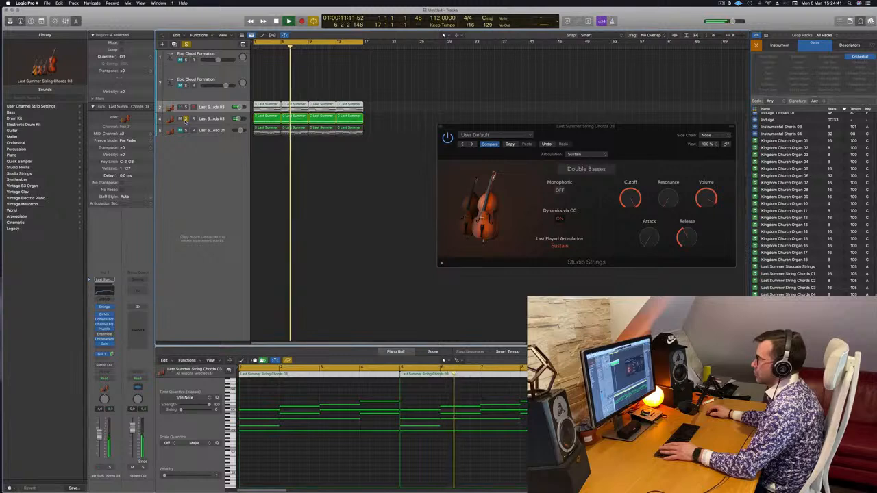
left_click(186, 119)
key("Return")
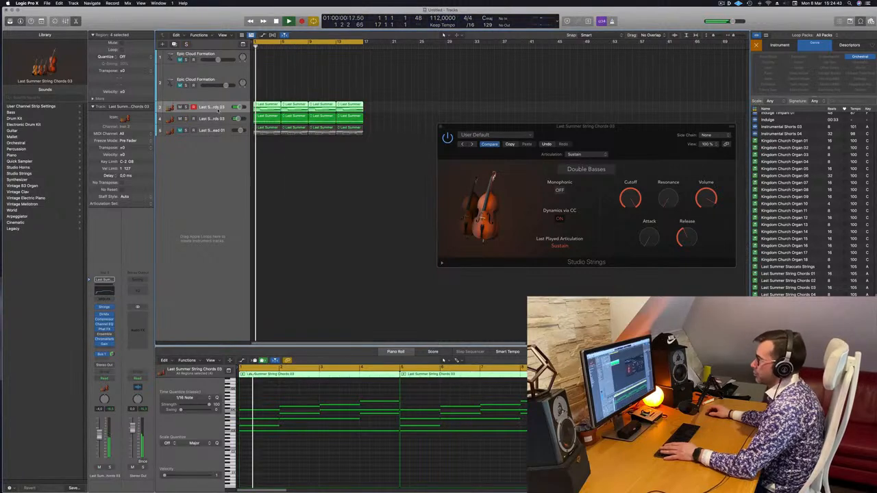
Show track automation and create a volume swell on the original chords track, rising from about -11 dB at bar 1 towards bar 5.
key("a")
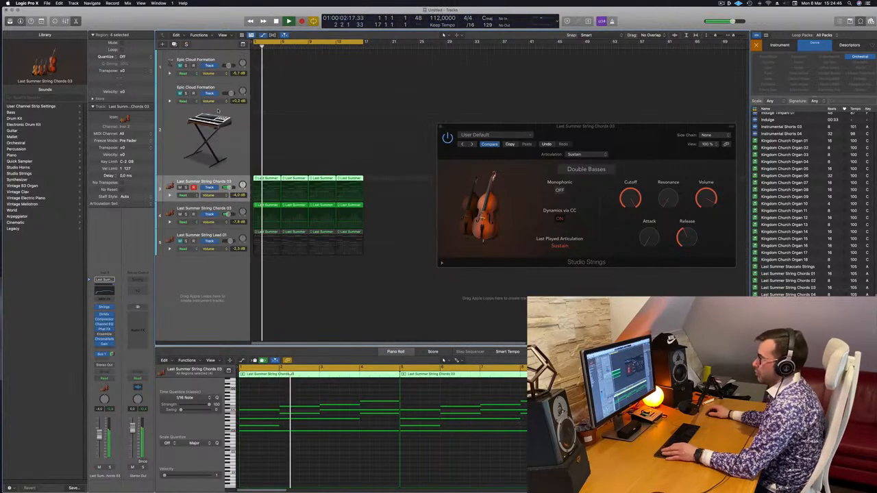
key("Return")
key("space")
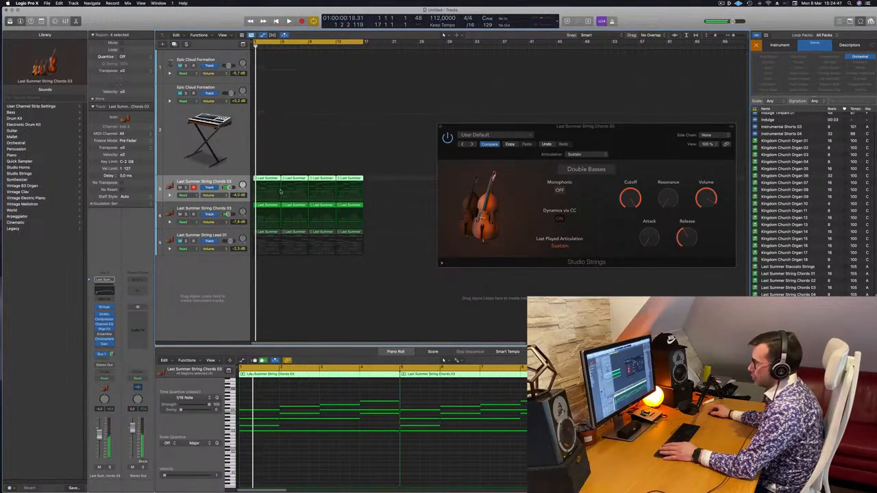
left_click(281, 192)
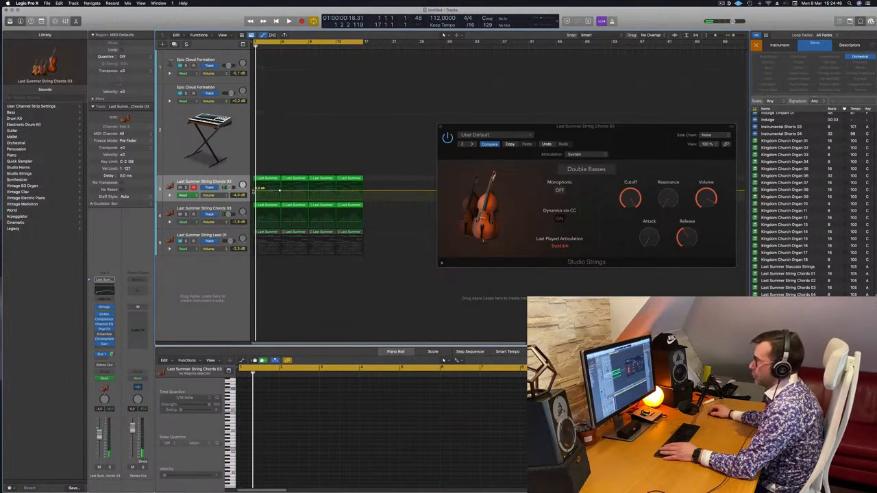
left_click_drag(260, 188, 260, 196)
key("space")
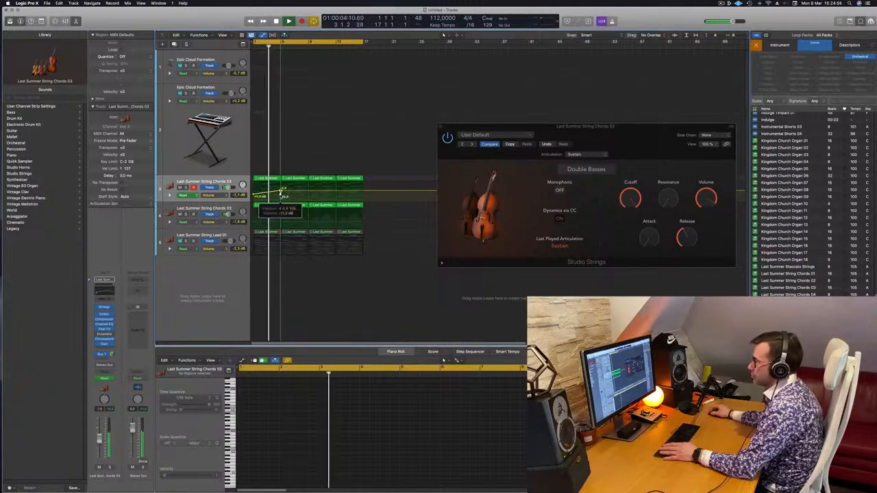
Add three more volume swells on the chords track, dropping at bars 5, 9 and 13 and ending near -3 dB at bar 17.
left_click_drag(282, 191, 306, 190)
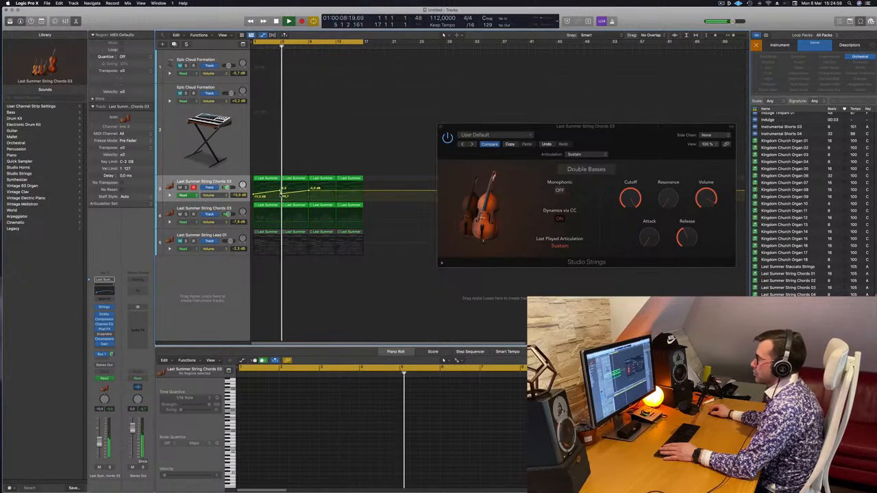
left_click_drag(311, 191, 338, 191)
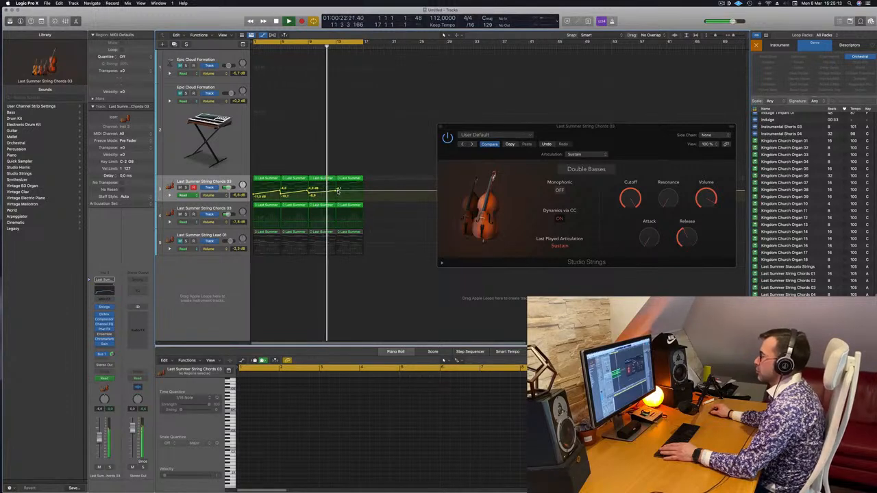
left_click_drag(337, 191, 363, 189)
key("space")
key("space")
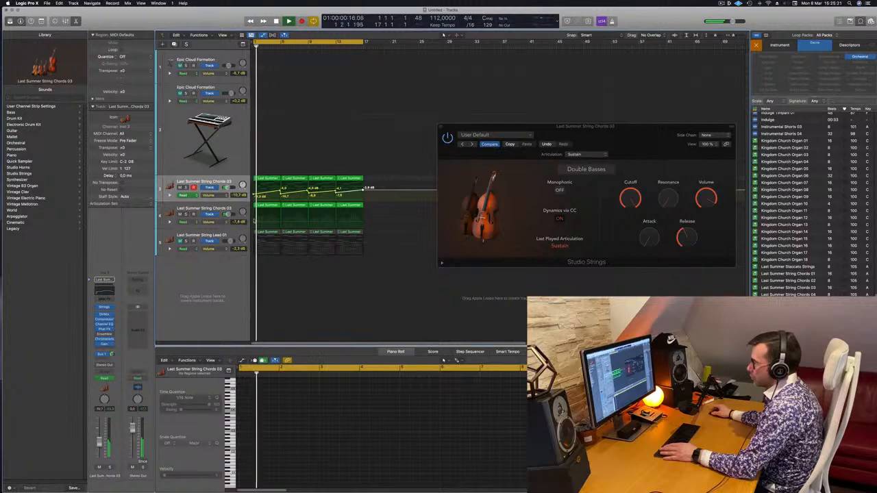
Automate the low string track's volume to rise steadily from about -10.7 dB at bar 1 until bar 17, and select that track.
left_click_drag(254, 219, 254, 221)
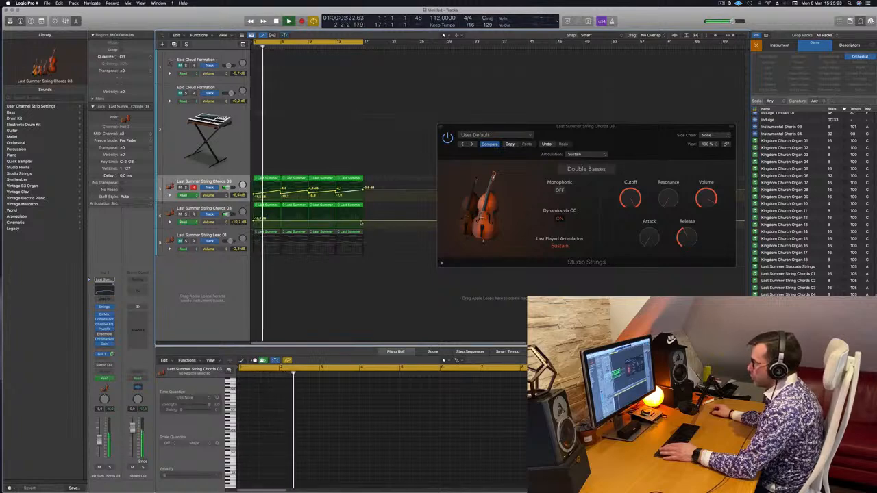
left_click_drag(363, 222, 362, 218)
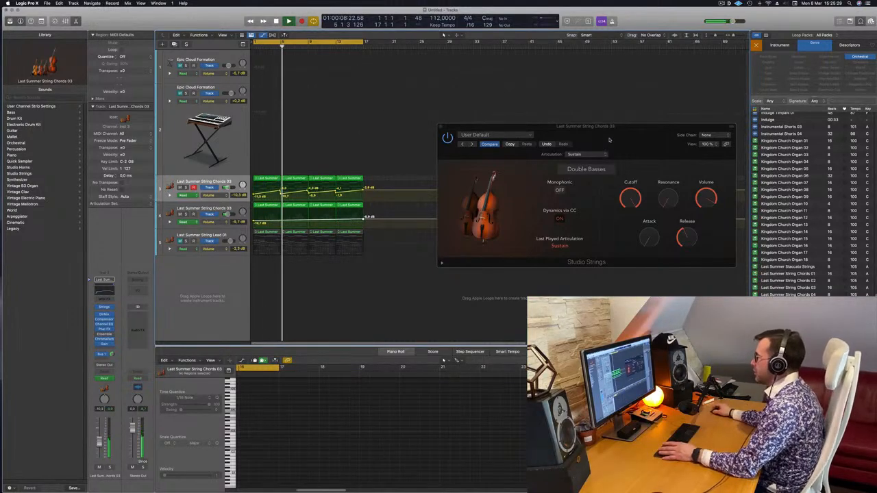
left_click(231, 208)
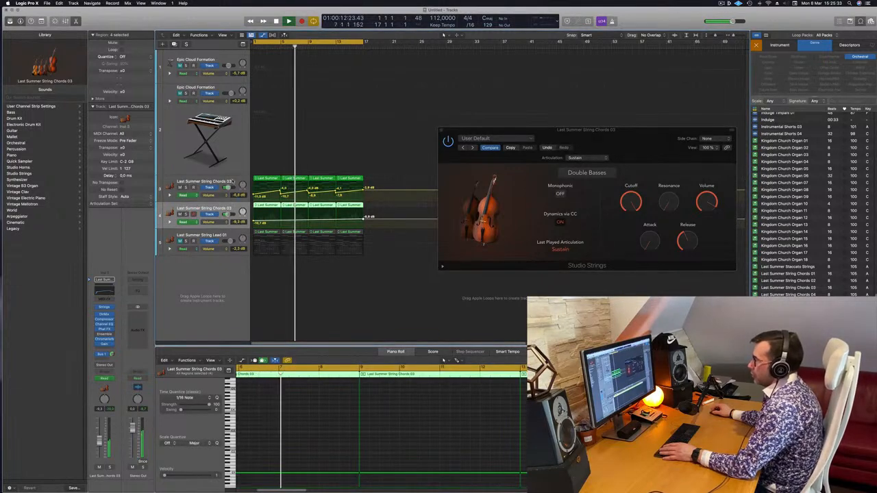
Copy the first region of the original Last Summer String Chords 03 track onto the second Epic Cloud Formation track at bar 1.
left_click(233, 182)
scroll(267, 381, "left", 5)
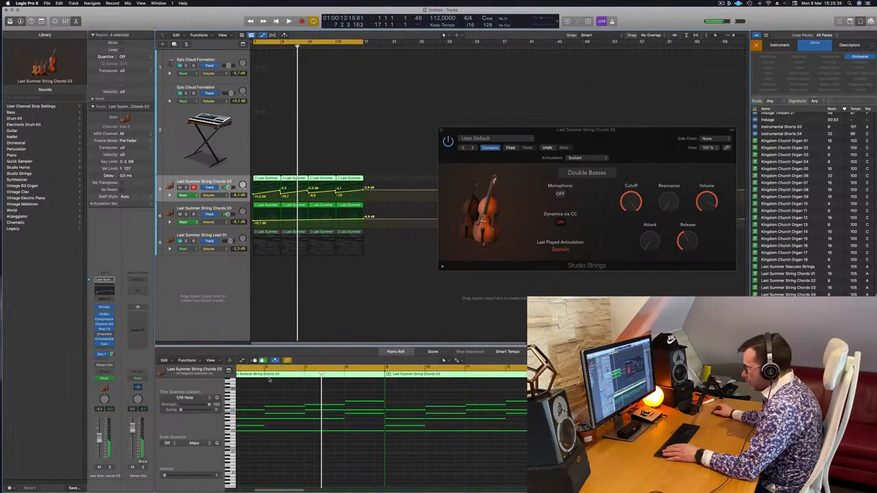
left_click(268, 170)
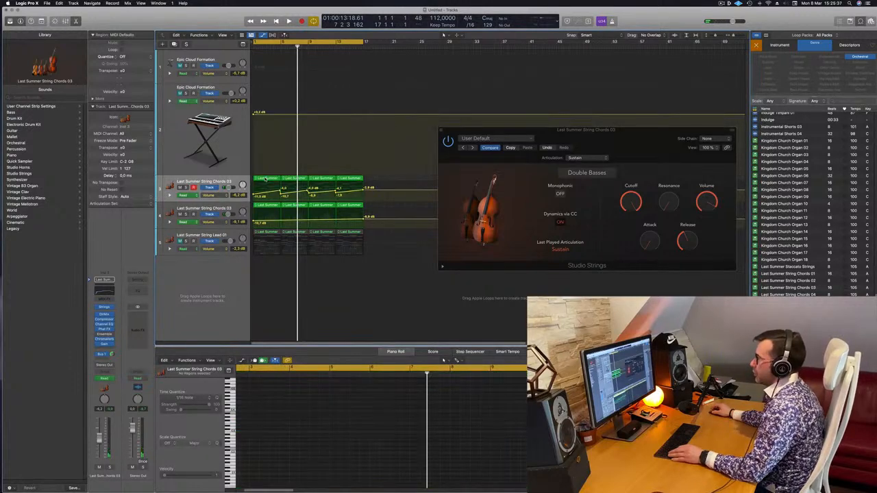
left_click_drag(266, 179, 267, 149)
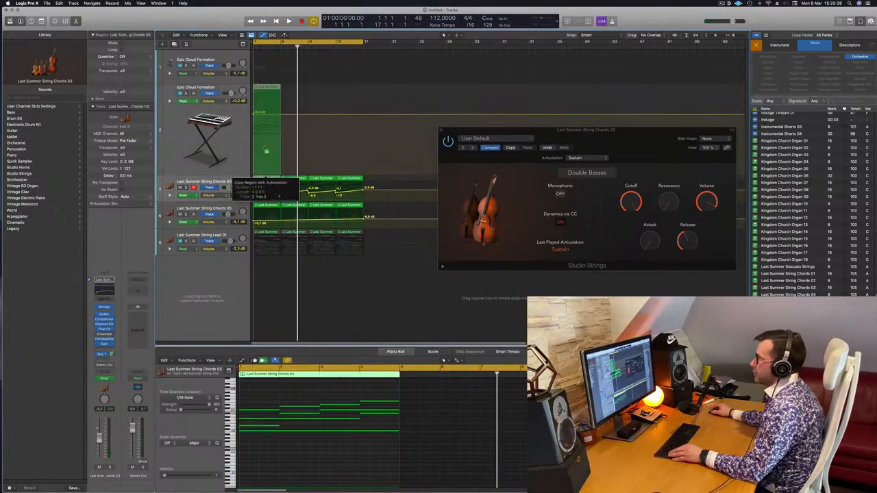
left_click_drag(264, 112, 264, 113)
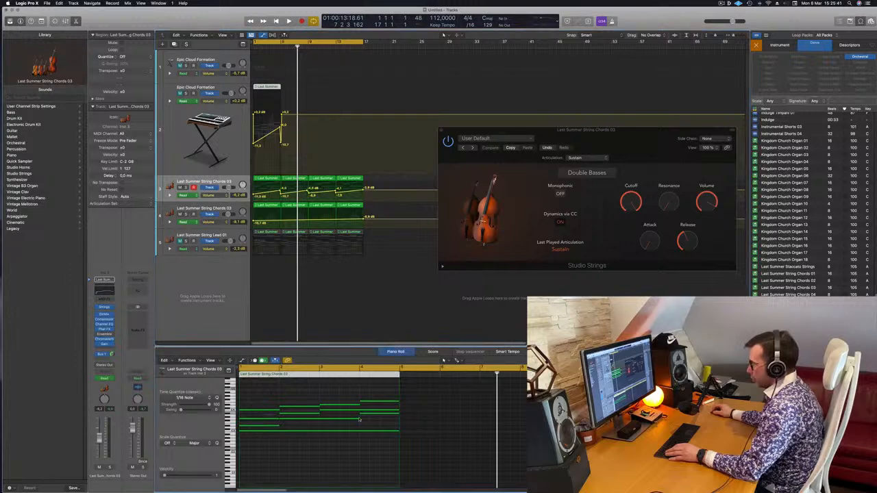
Reduce the copied chord region to a single four-note line and transpose it down into the bass register.
left_click_drag(258, 414, 394, 452)
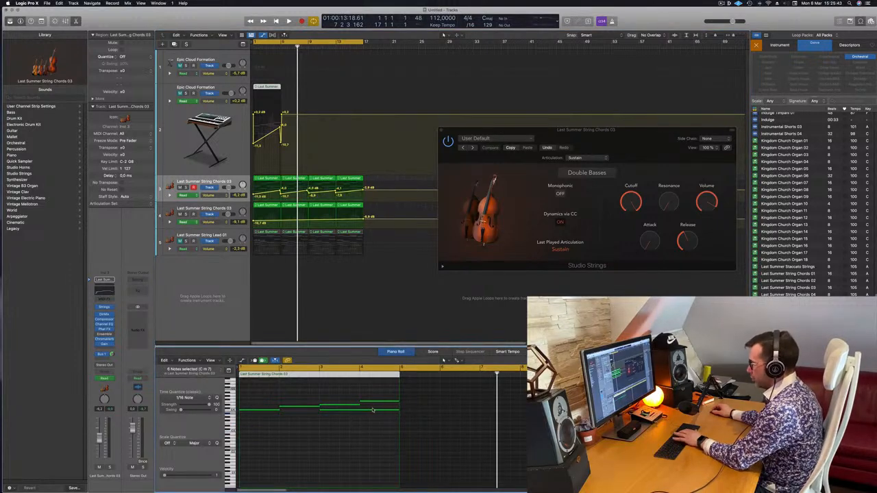
left_click_drag(272, 405, 379, 432)
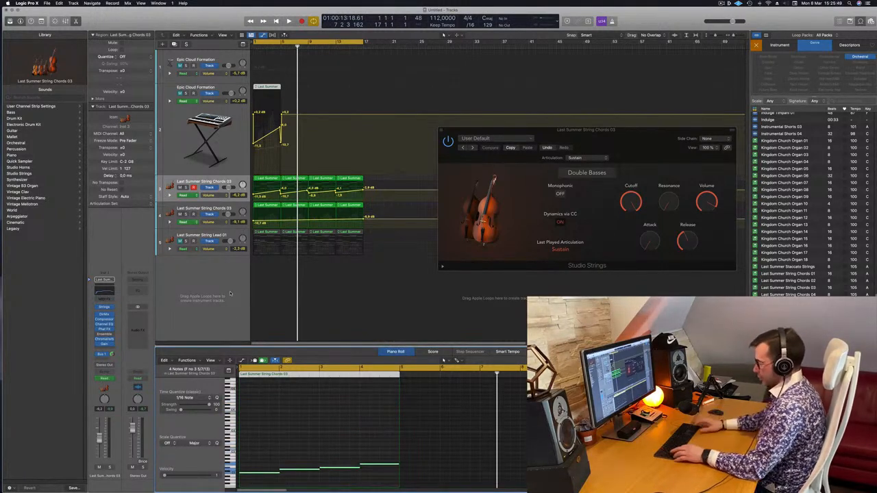
Delete the copied volume automation from the second Epic Cloud Formation track only, and unmute that track during playback.
key("ctrl+super+BackSpace")
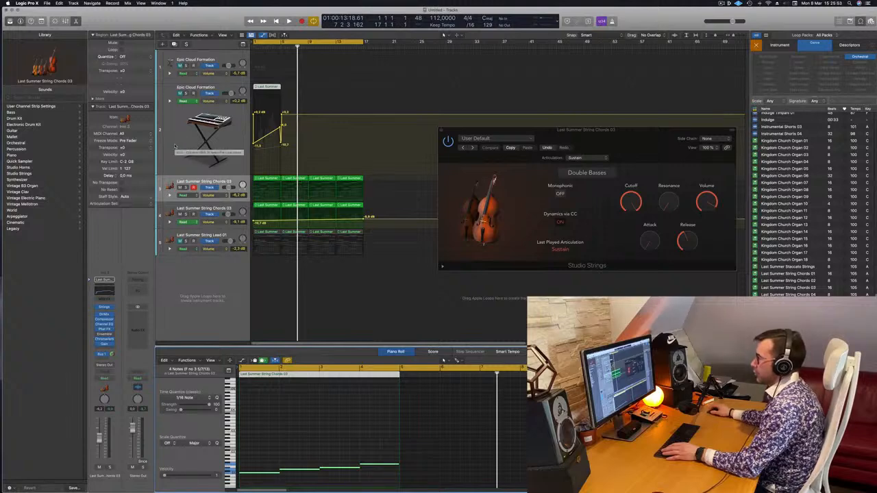
key("super+z")
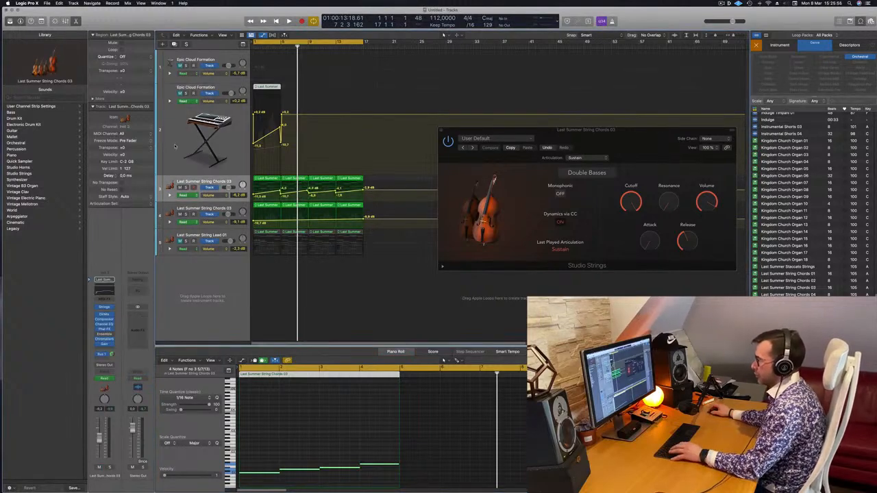
key("Up")
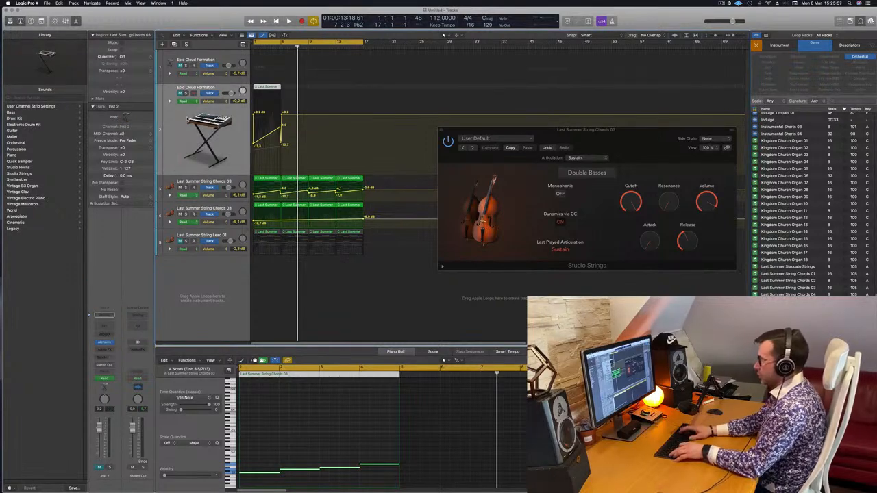
key("ctrl+super+BackSpace")
key("space")
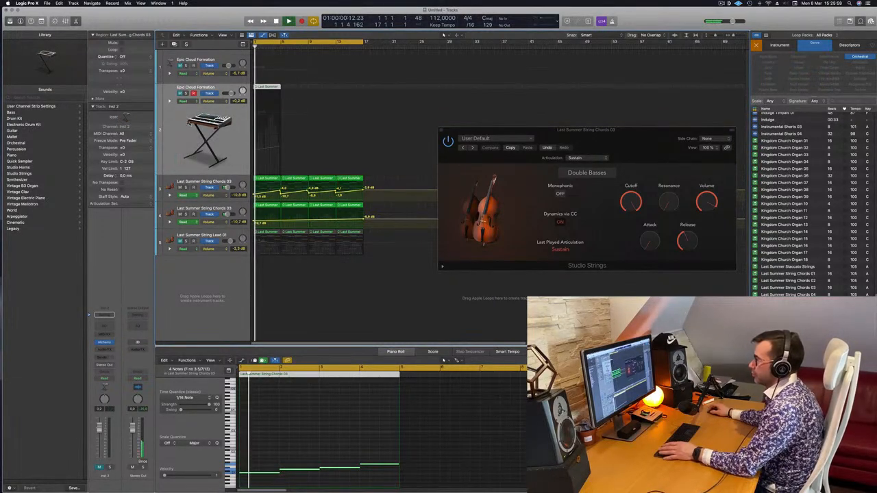
key("m")
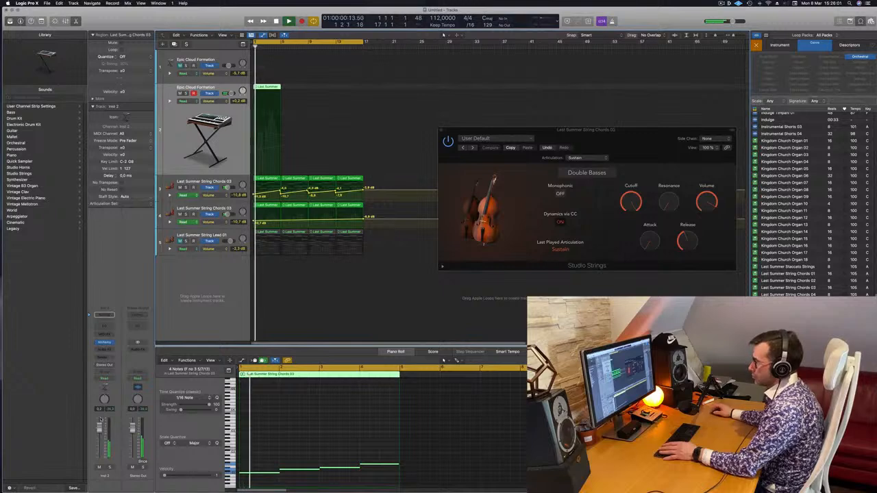
Open the track's Alchemy synth, list presets of all categories by highest rating and load Perfect Pad 01.
left_click(104, 342)
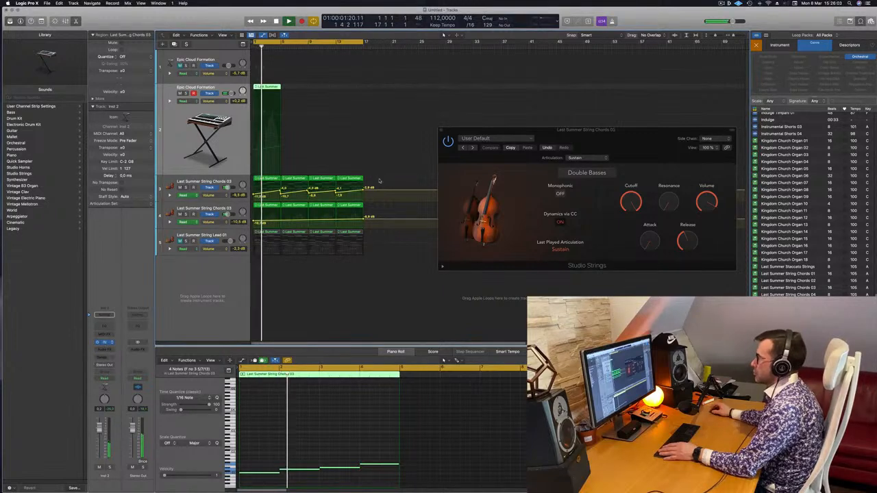
left_click(502, 127)
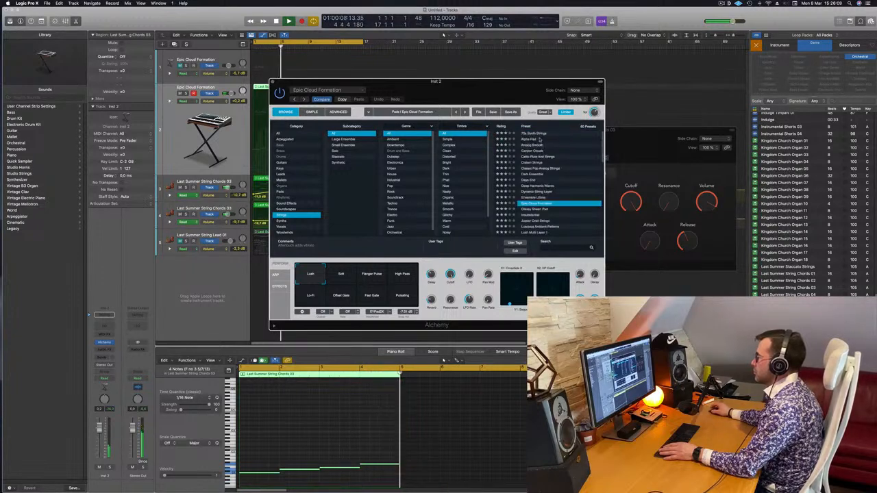
left_click(277, 134)
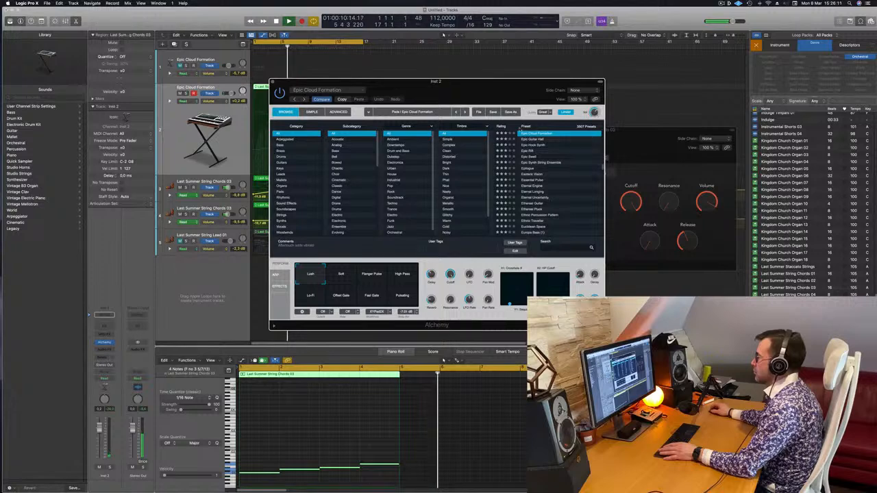
scroll(567, 153, "up", 10)
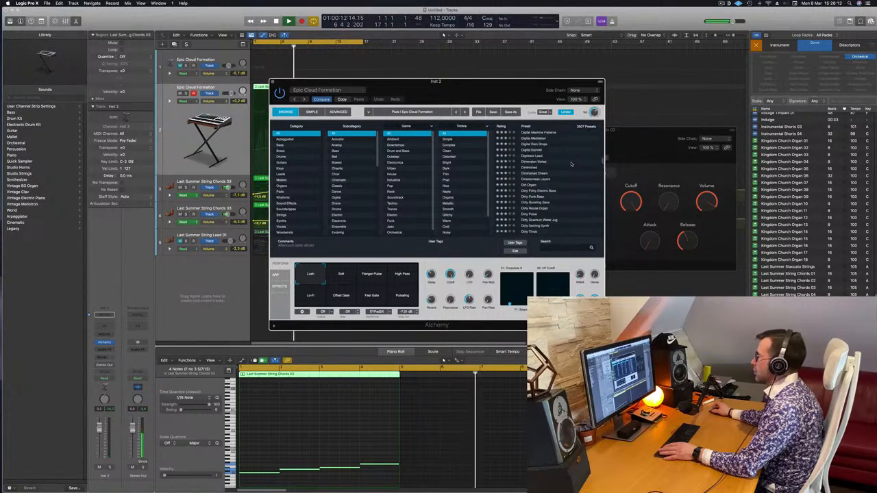
scroll(603, 157, "up", 10)
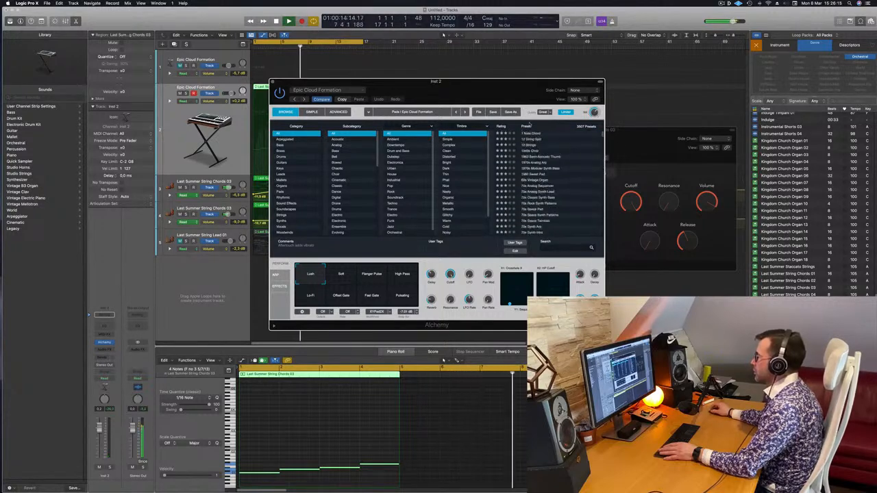
left_click(507, 126)
scroll(603, 158, "up", 5)
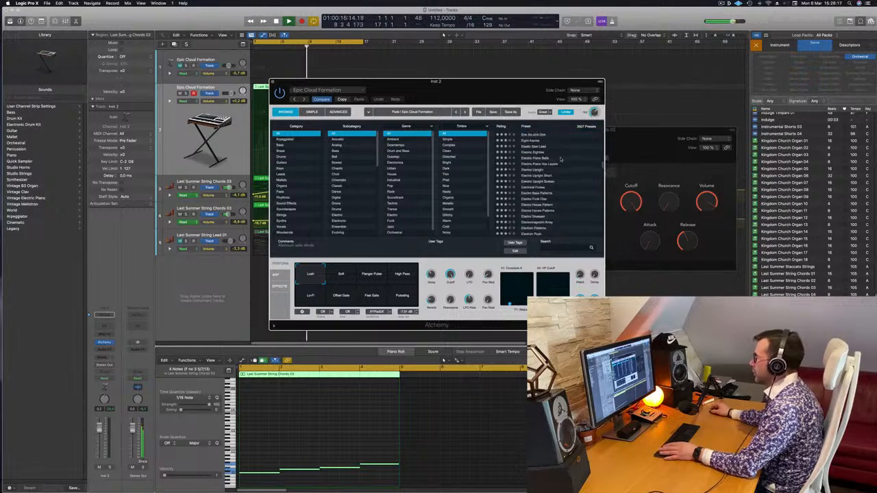
scroll(602, 164, "up", 10)
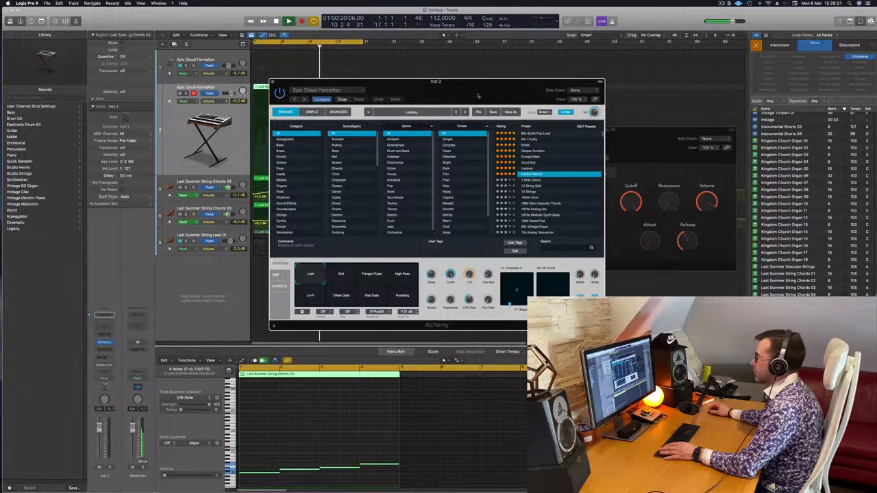
left_click_drag(478, 95, 596, 96)
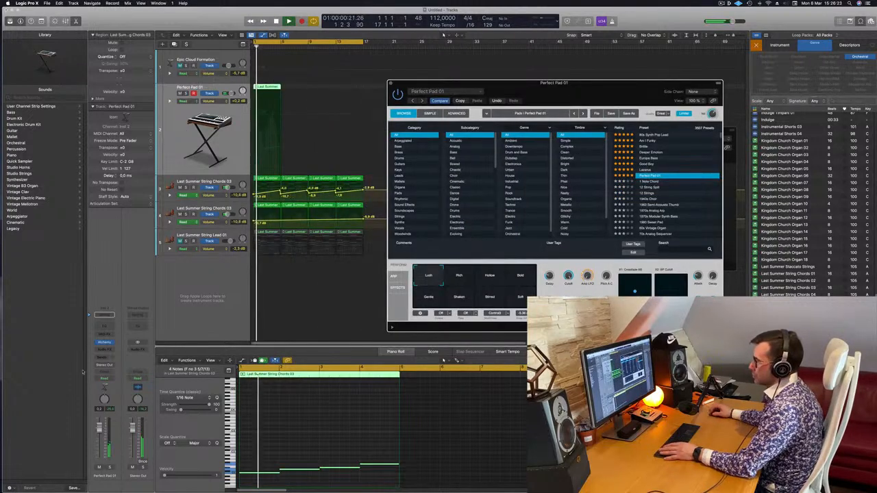
Solo the Perfect Pad 01 track, compare the pad's Bold and Hollow variations and choose Rich.
left_click(108, 467)
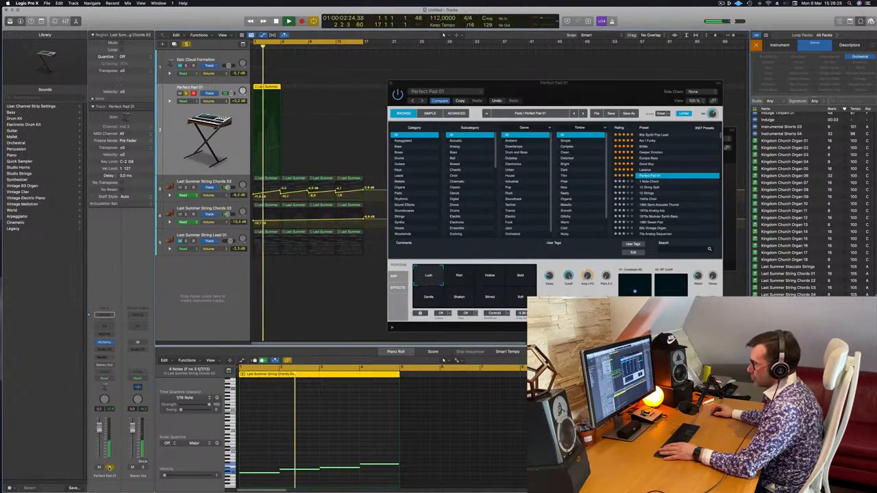
left_click(520, 277)
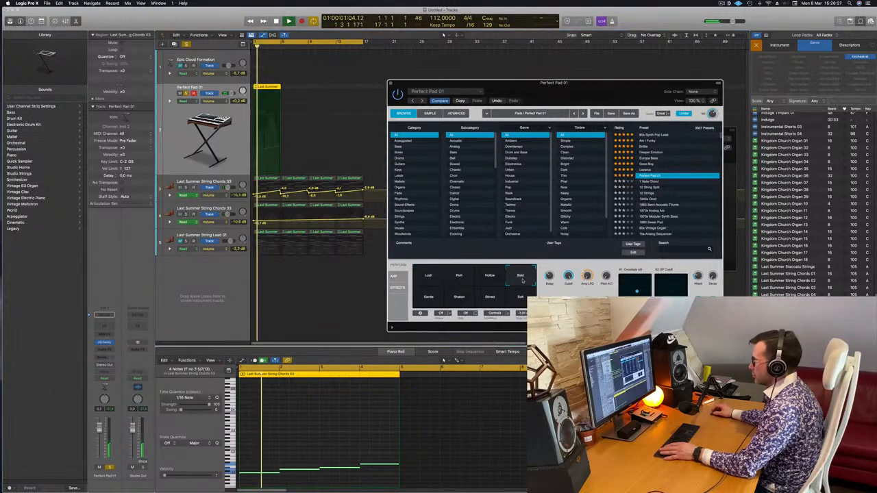
left_click(489, 277)
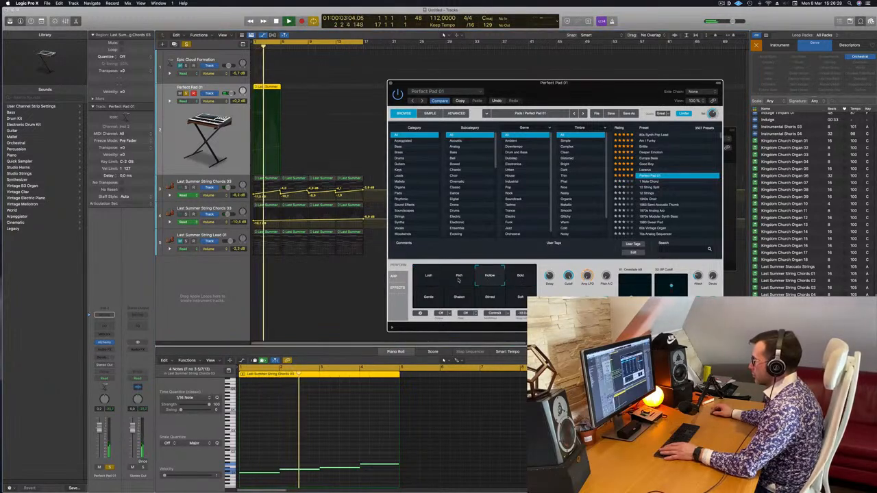
left_click(458, 277)
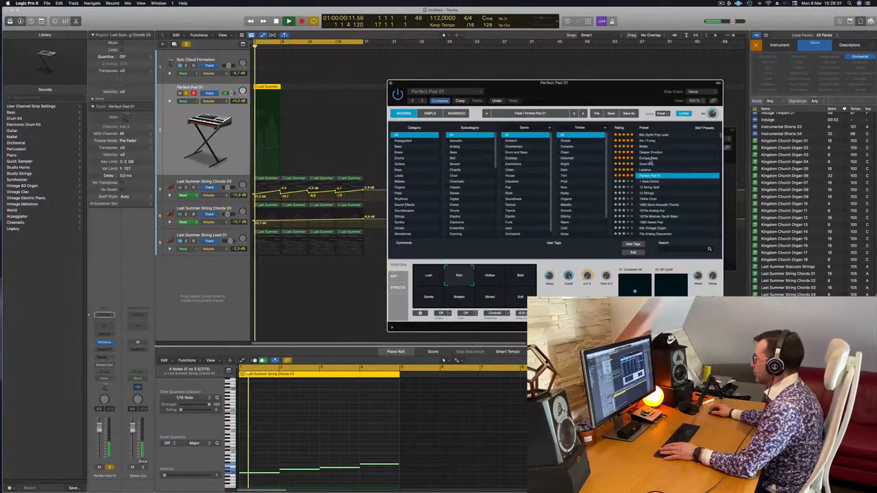
Audition Europa Bass, list the Bass category and try 70s Synth Lead Hero, 808 Mutation Bass, 80s Electro Bass and 80s FM Bass Attack.
left_click(647, 159)
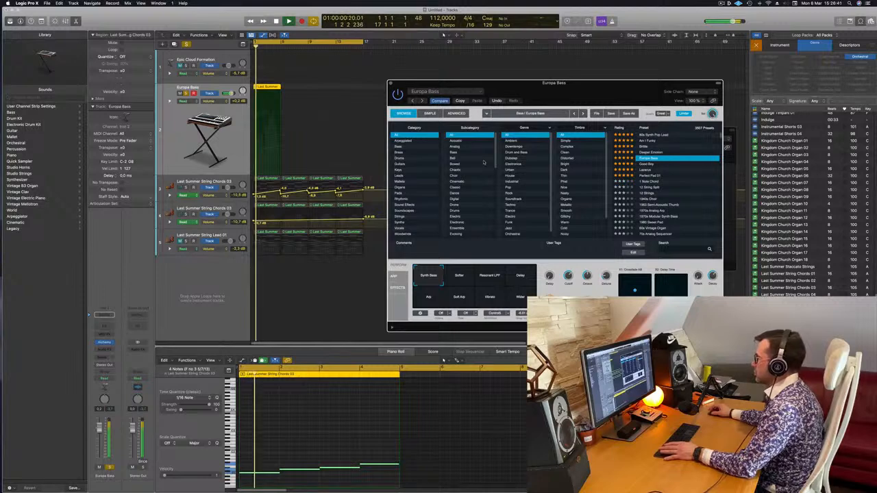
scroll(655, 176, "down", 2)
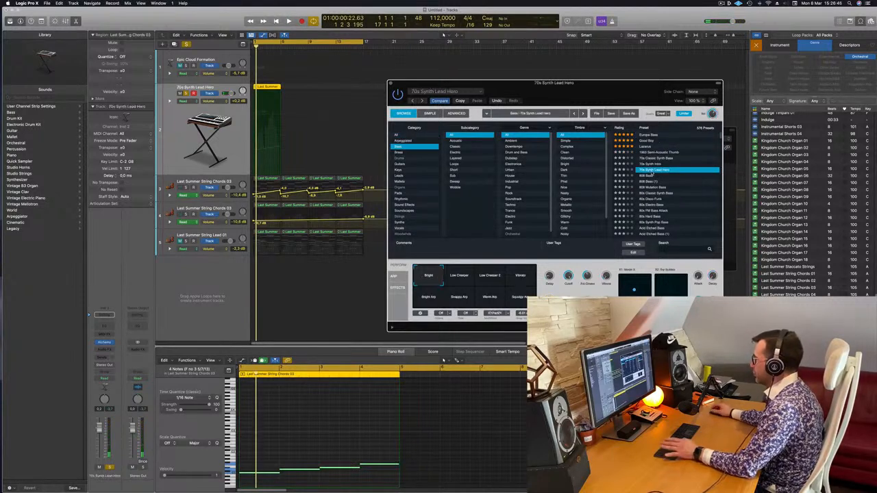
left_click(649, 177)
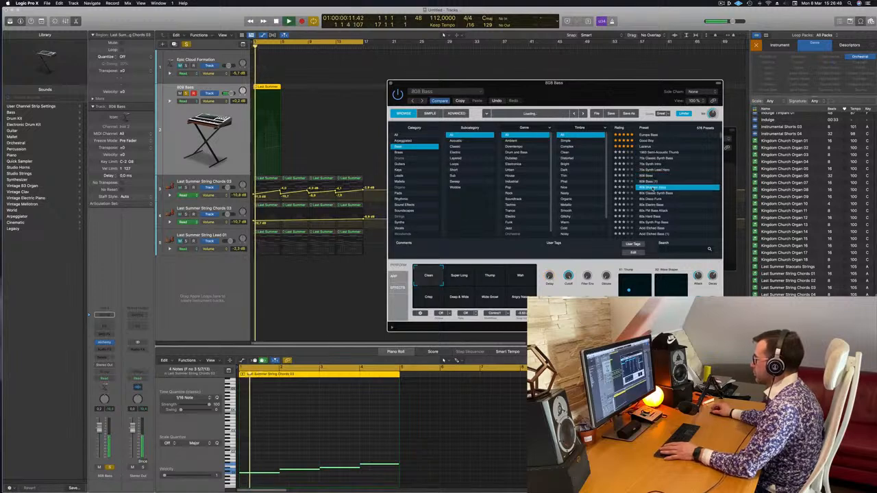
left_click(346, 428)
key("space")
left_click(644, 206)
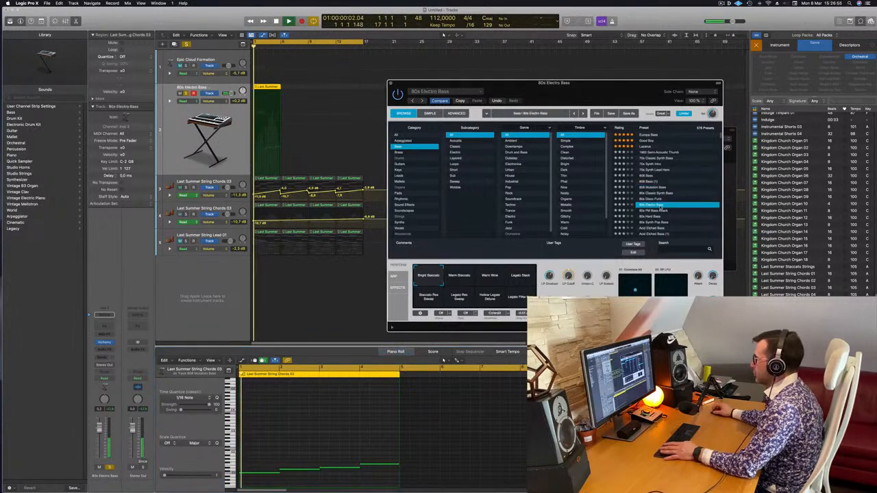
left_click(656, 211)
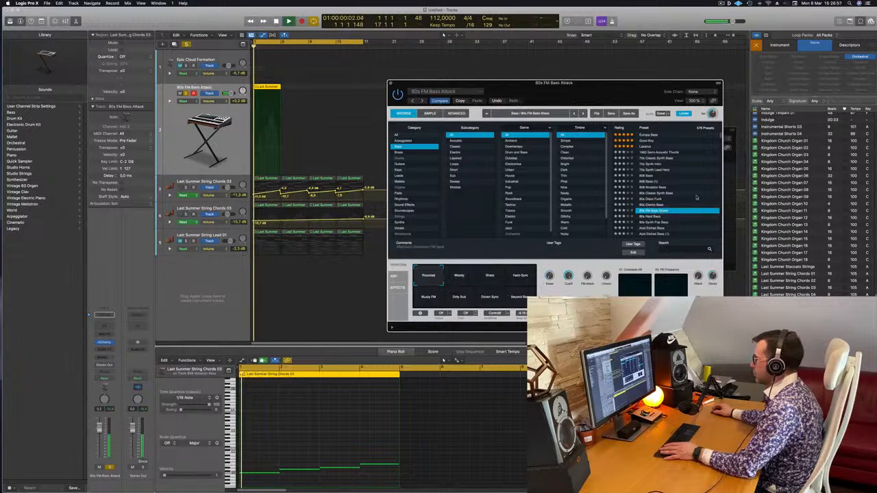
Audition further Bass presets in Alchemy: Acid Etched Bass, Aggressor, Analog Bounce, Analog Dark Decay and Analog Saw Punch.
scroll(695, 197, "down", 3)
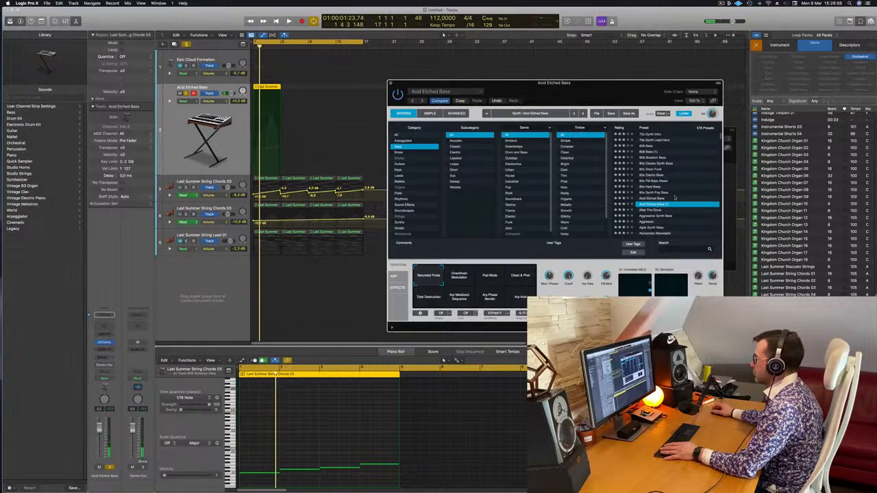
key("space")
scroll(693, 192, "down", 3)
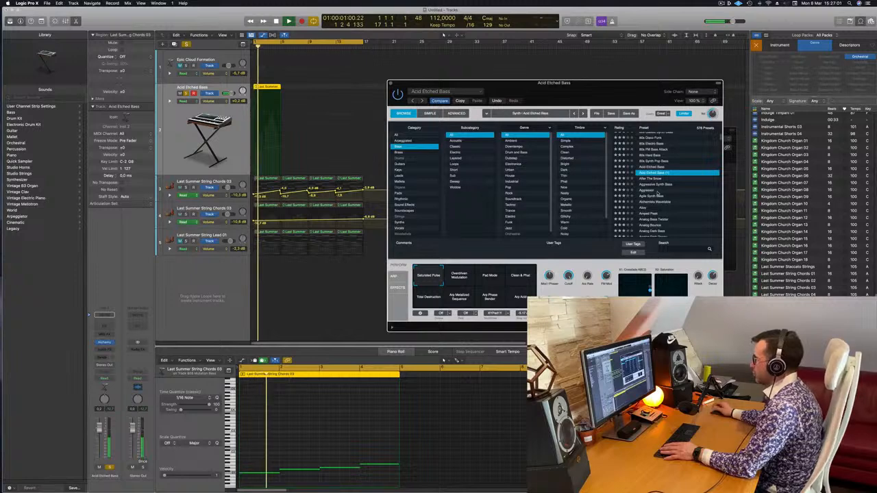
left_click(651, 191)
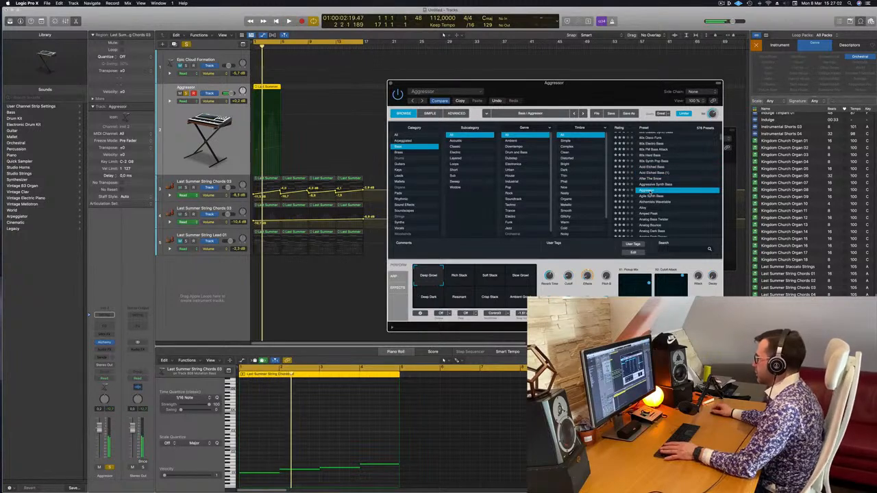
scroll(654, 193, "down", 3)
left_click(656, 194)
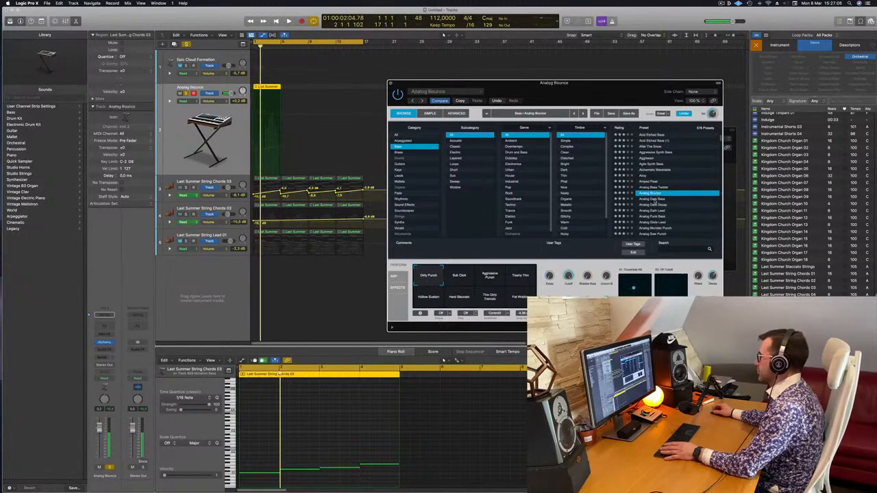
left_click(682, 207)
scroll(682, 207, "down", 3)
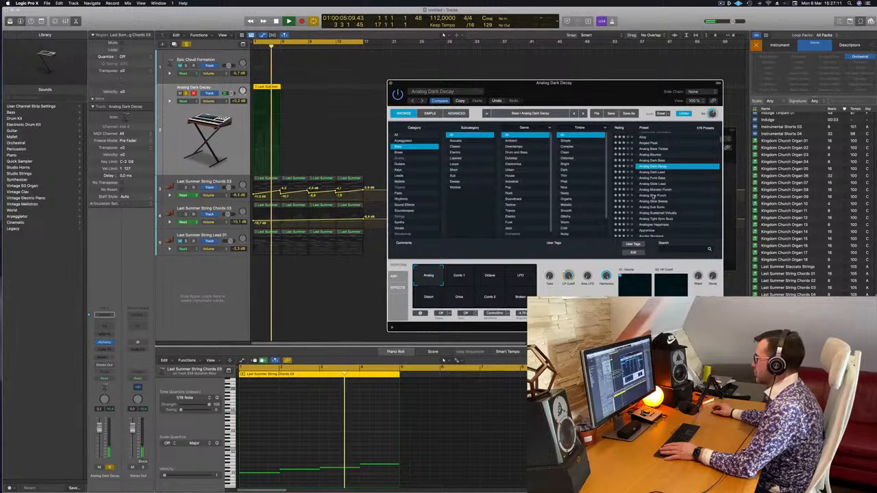
left_click(653, 195)
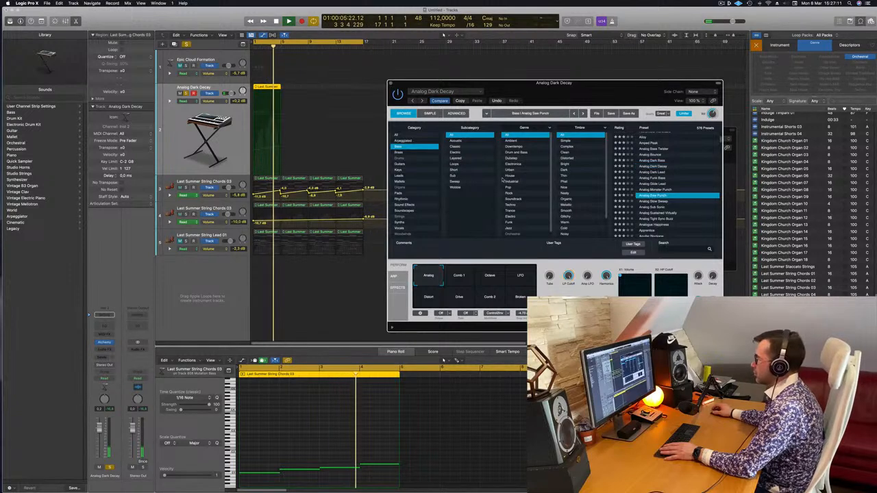
Narrow the Bass presets to the Acoustic subcategory and audition Semi-Acoustic Doubled, Semi-Acoustic Short and Synth Double Bass.
left_click(457, 141)
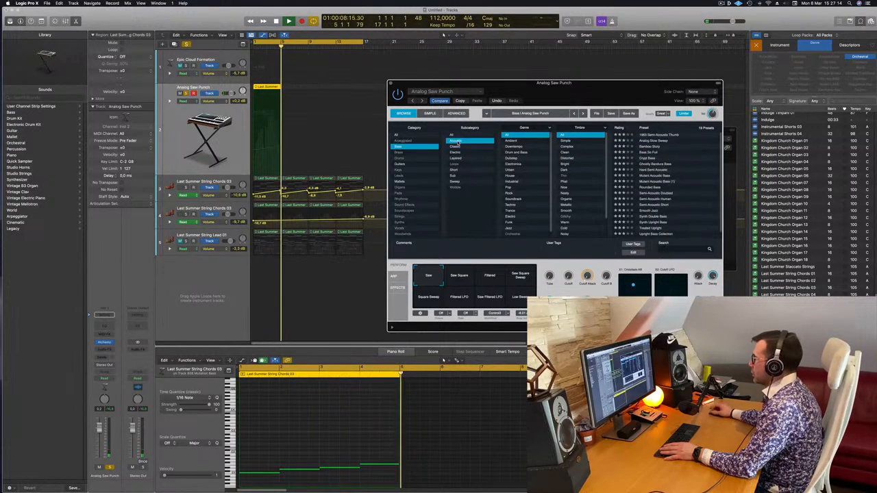
scroll(665, 177, "down", 1)
left_click(661, 188)
key("space")
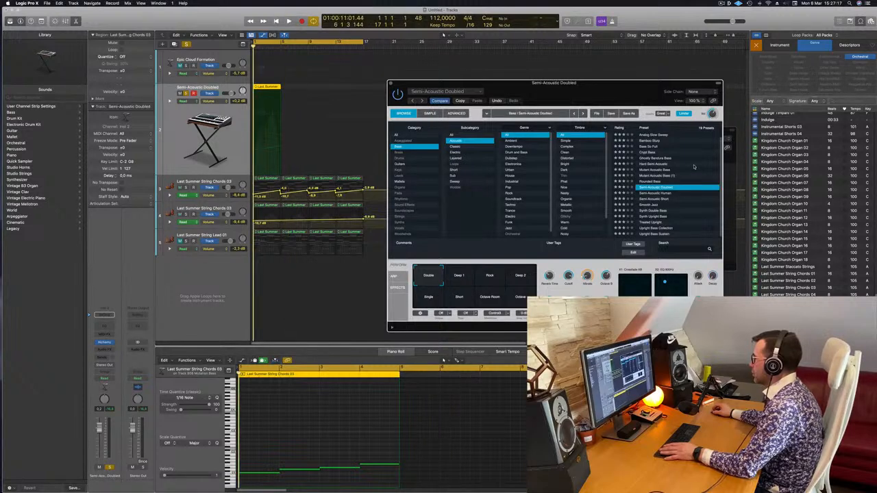
key("space")
left_click(654, 200)
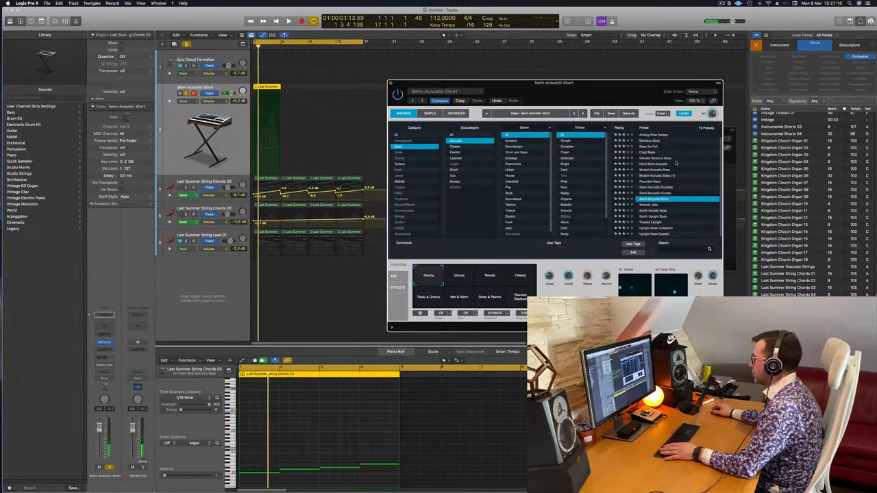
left_click(655, 211)
key("space")
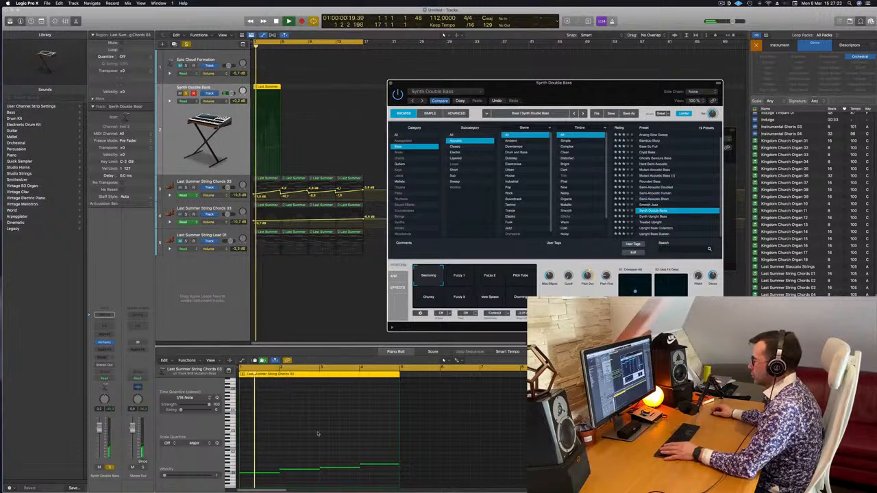
Transpose all four bass notes up three octaves and audition the Treated Upright and Upright Bass Collection presets.
key("super+a")
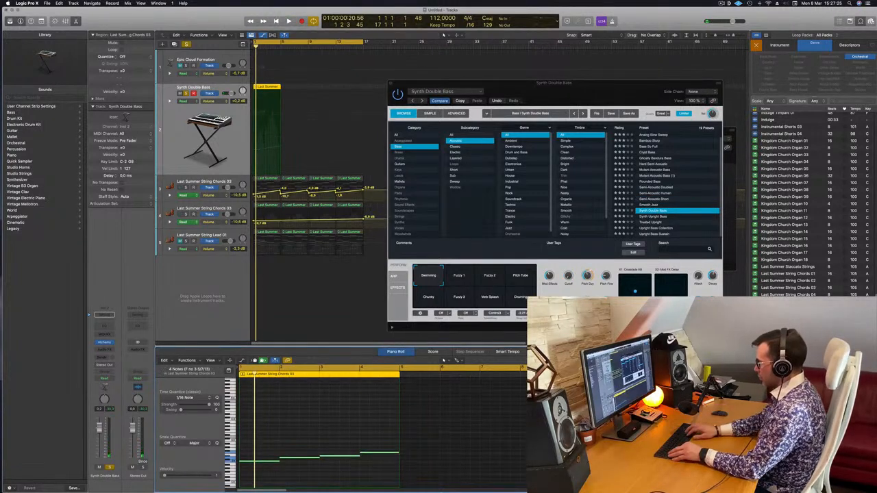
key("alt+shift+Up")
key("space")
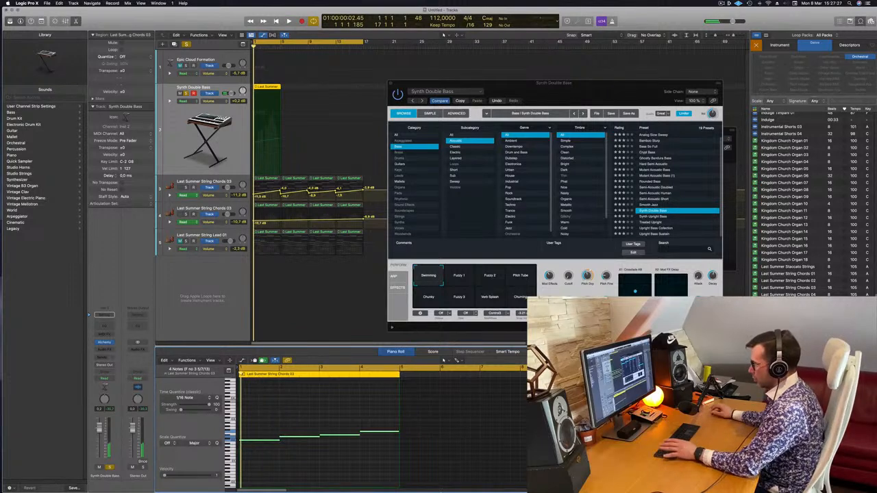
left_click(656, 223)
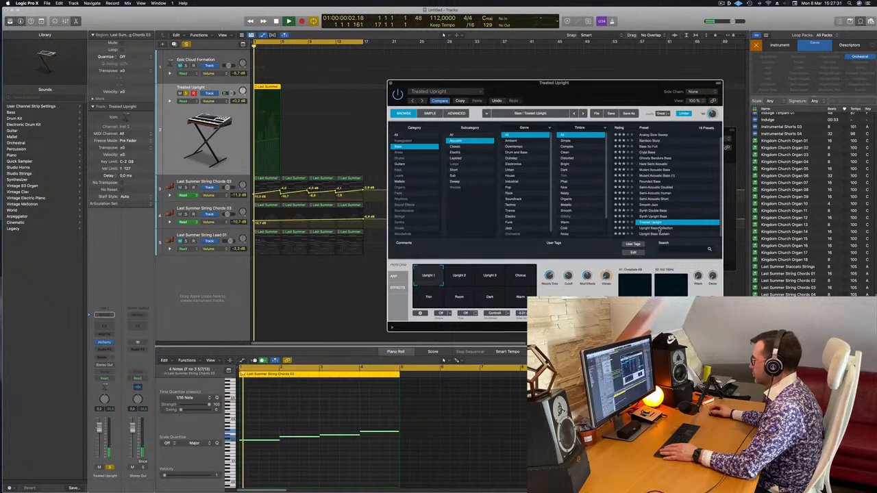
left_click(660, 228)
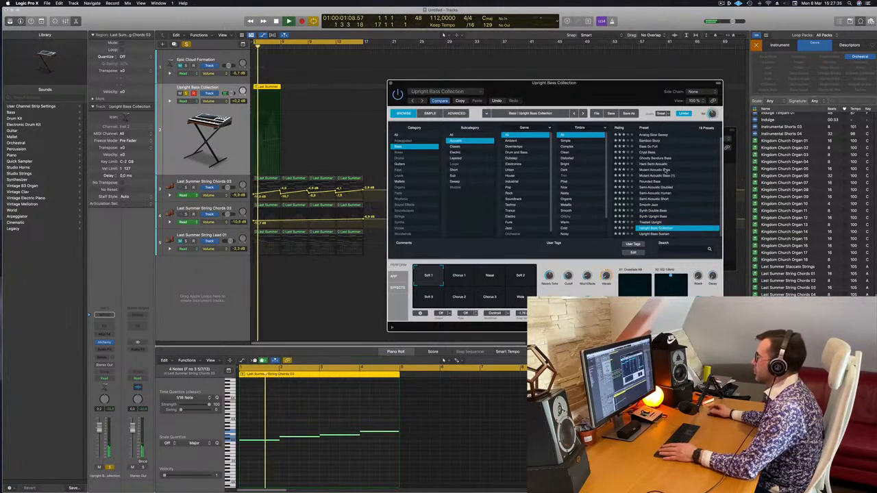
List the Pads category in Alchemy, load Deeper Emotion and compare its Flanger and Vibrato Pad variations.
left_click(398, 135)
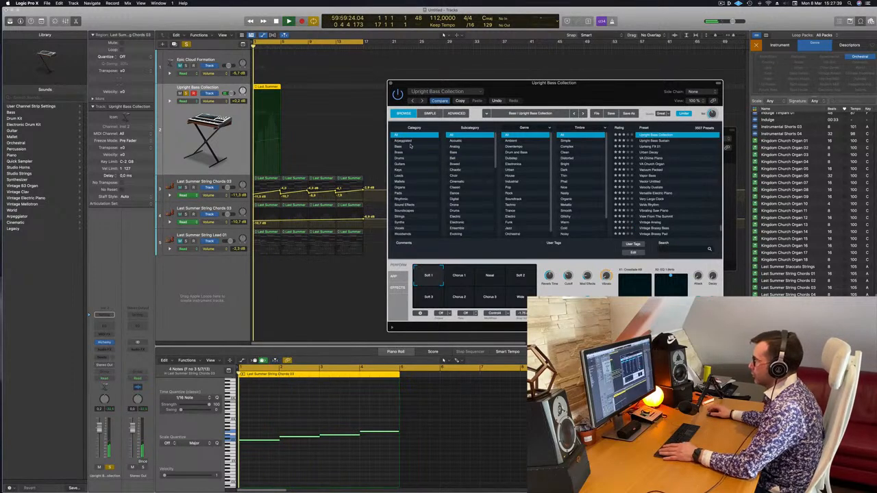
left_click(397, 194)
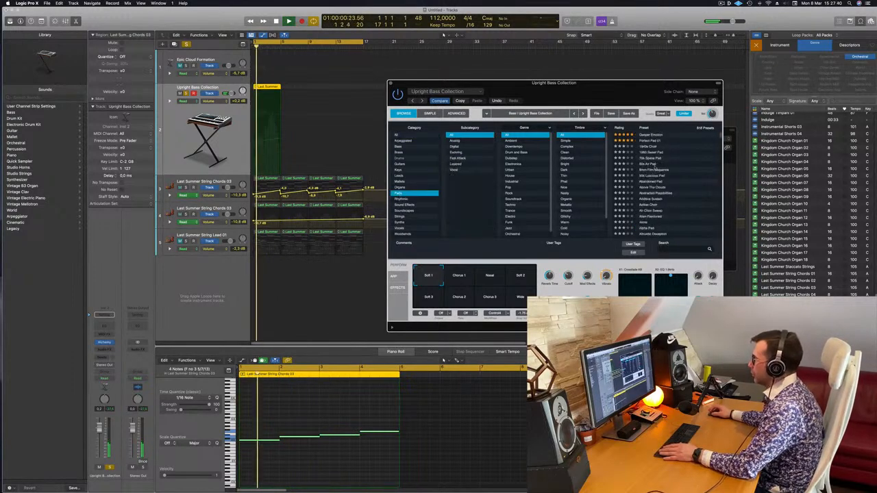
left_click(653, 136)
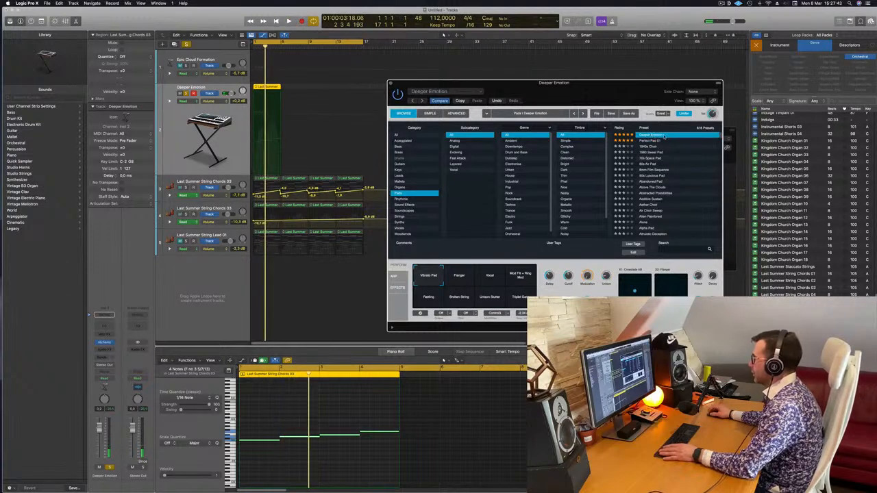
left_click(465, 278)
left_click(428, 277)
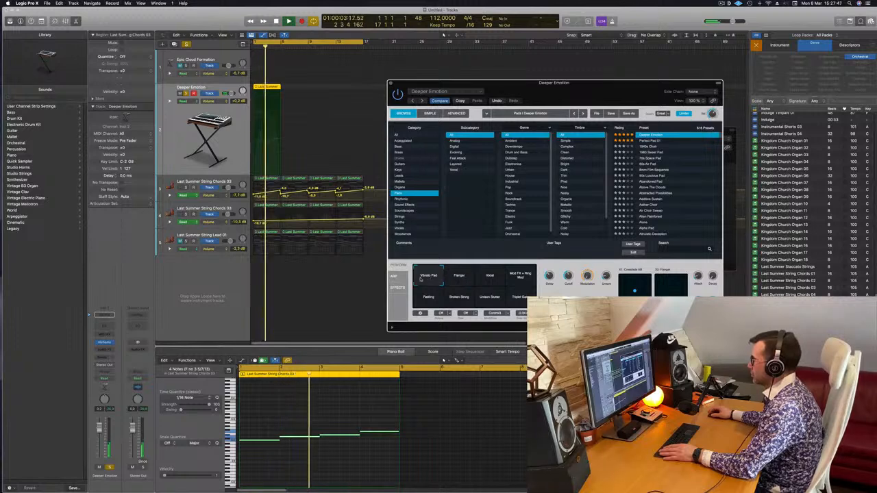
Transpose the four notes down two octaves and set the pad track's volume to +1.3 dB while it plays.
left_click_drag(270, 406, 386, 480)
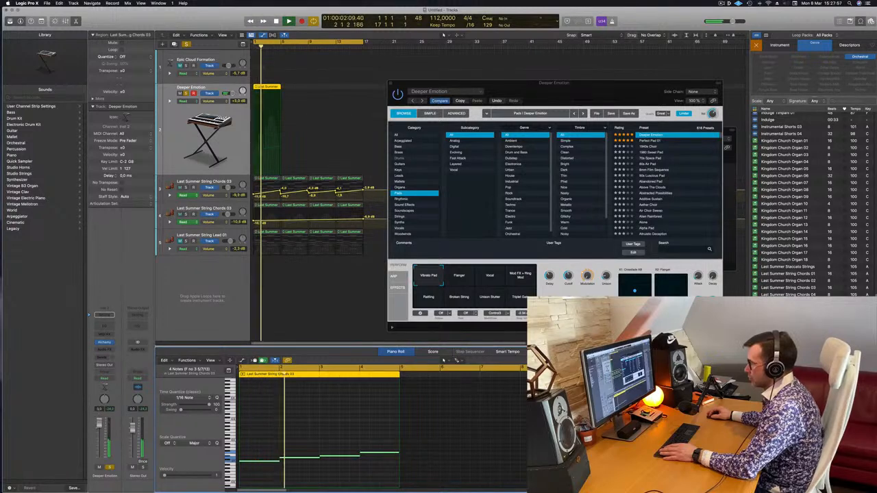
key("Return")
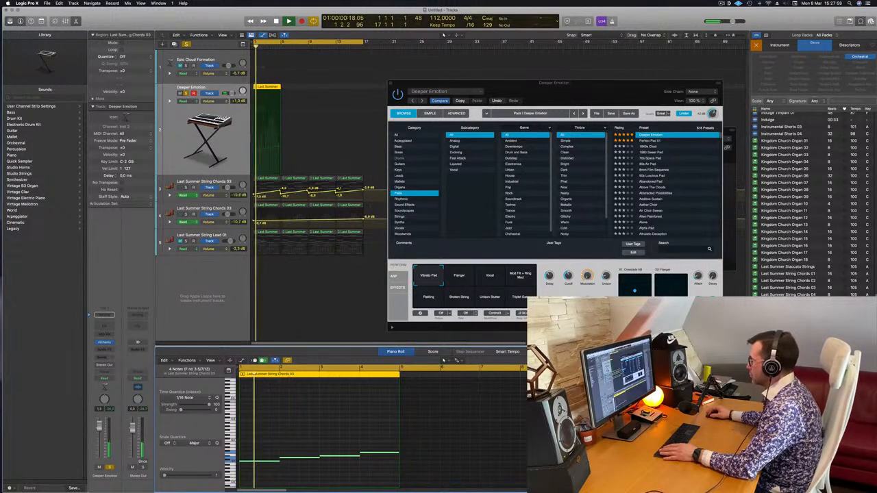
left_click(714, 111)
key("Return")
Audition more variations of Deeper Emotion, including Flanger, Vocal and Mod FX + Ring Mod.
left_click(458, 278)
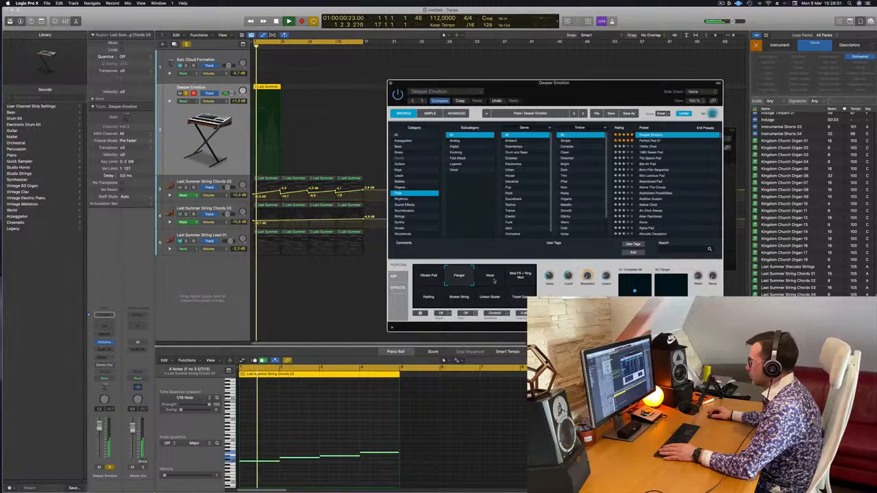
left_click(491, 278)
left_click(524, 278)
left_click(434, 298)
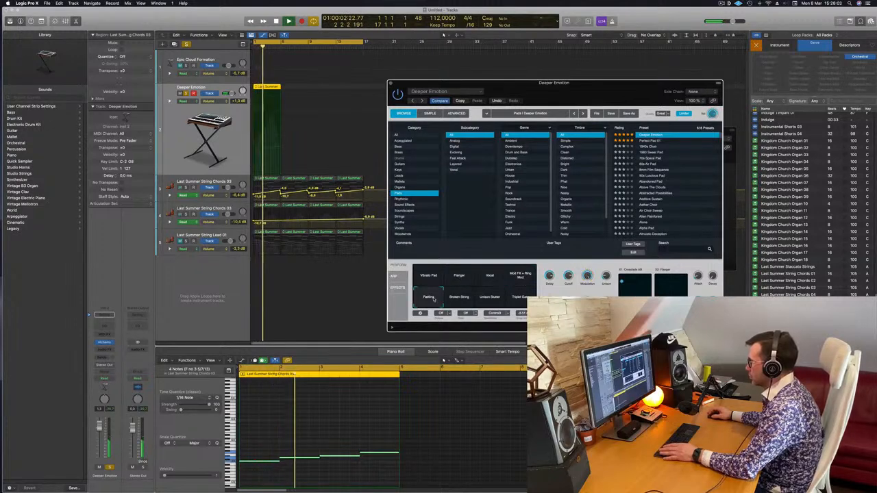
Compare the pad presets Perfect Pad 01 and Perfect Pad 02, and load Perfect Pad 03.
left_click(651, 140)
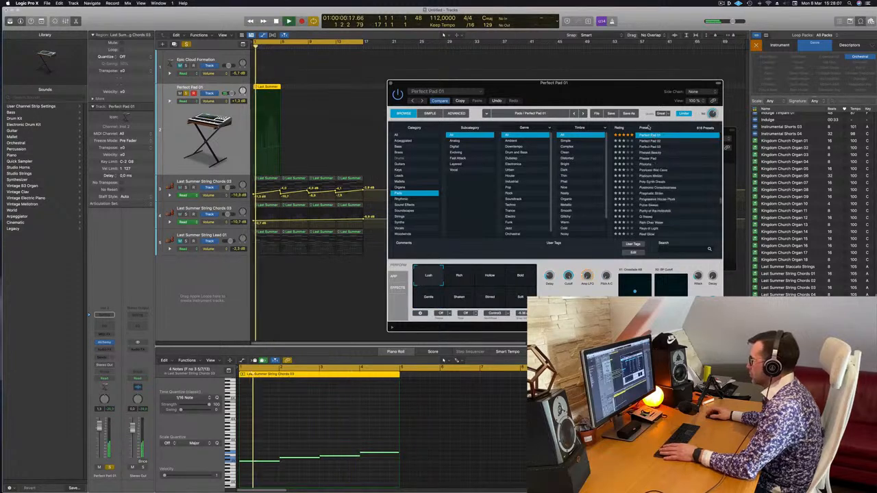
left_click(654, 141)
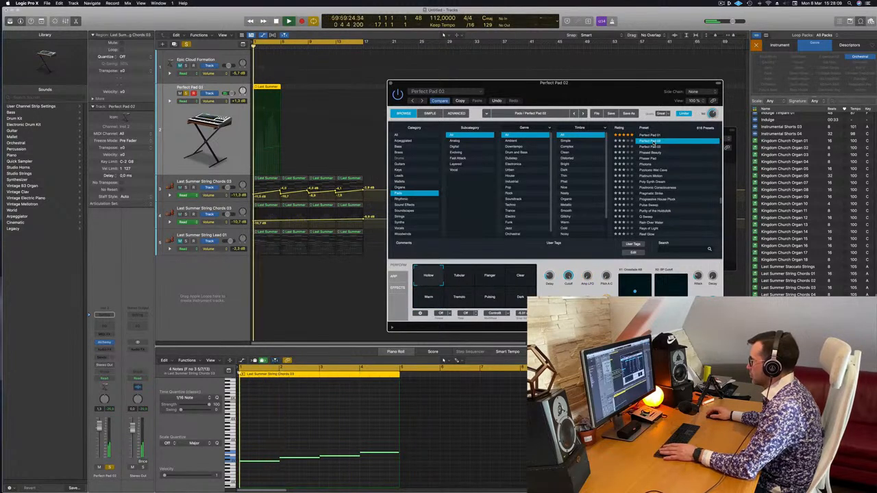
left_click(652, 146)
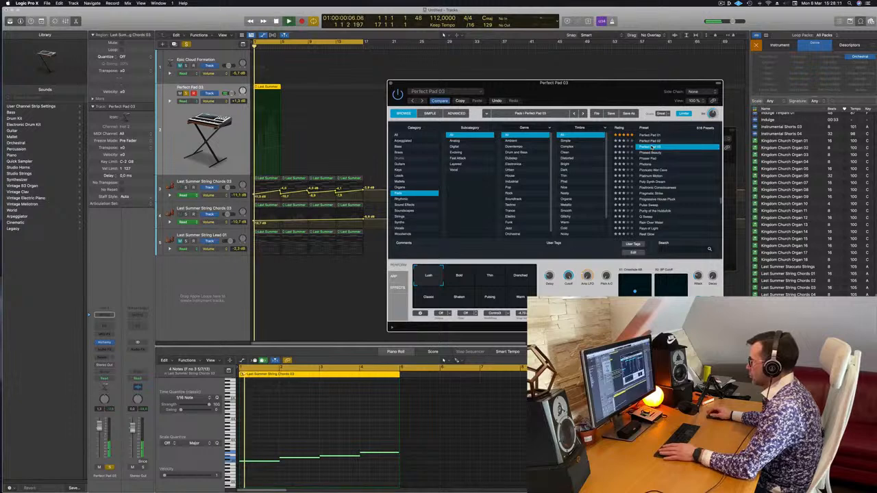
Compare the Bold, Thin and Drenched variations of Perfect Pad 03 and choose Warm.
left_click(460, 278)
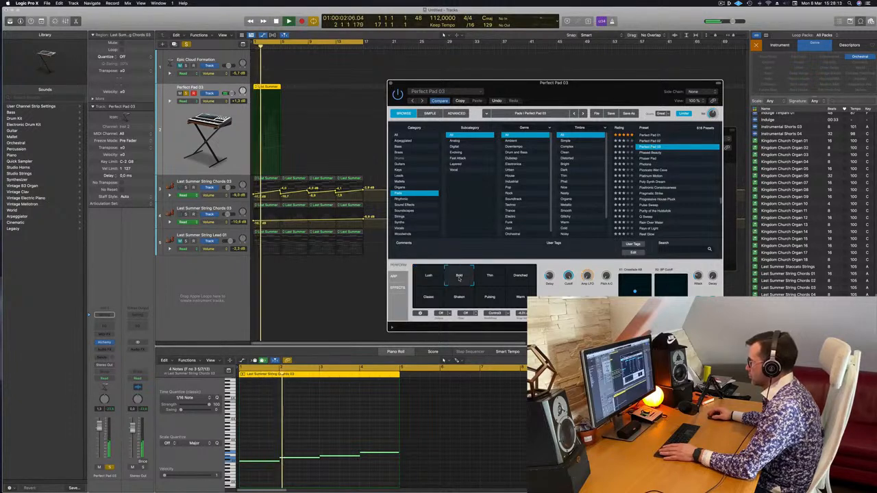
left_click(493, 277)
left_click(524, 279)
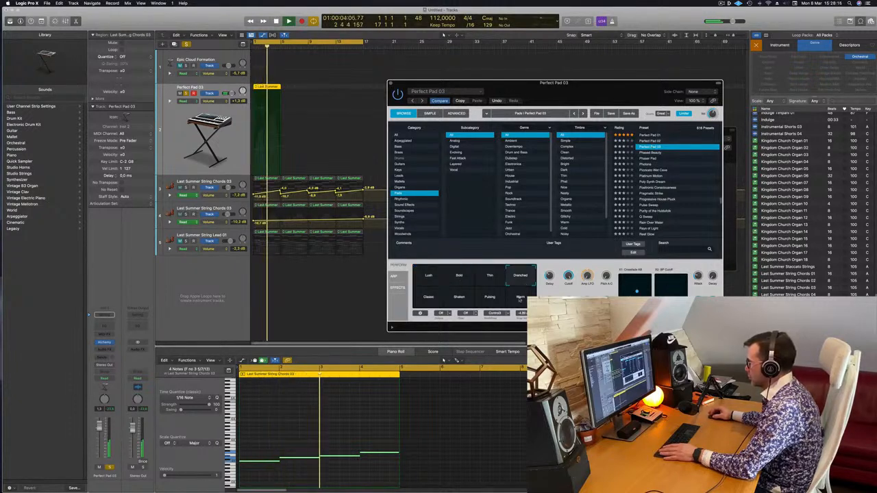
left_click(520, 298)
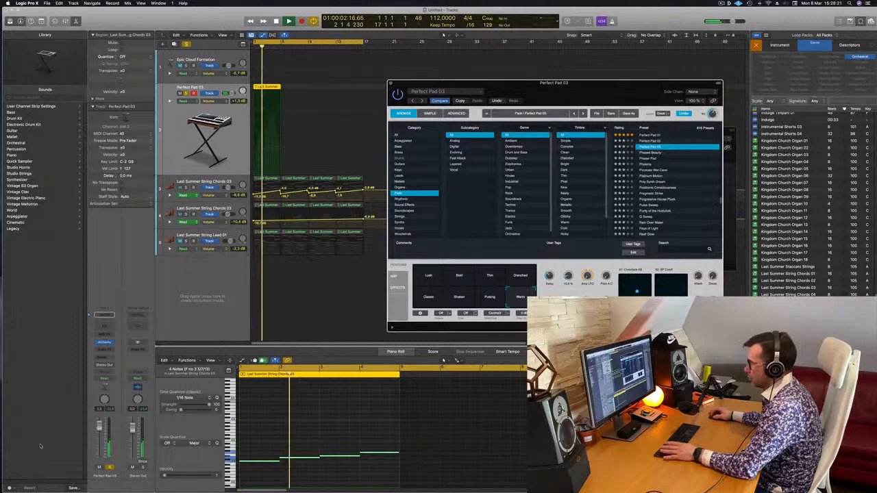
Turn off solo on the Perfect Pad 03 track, restart playback with the strings and select the first Last Summer String Chords 03 track.
left_click(108, 468)
key("Return")
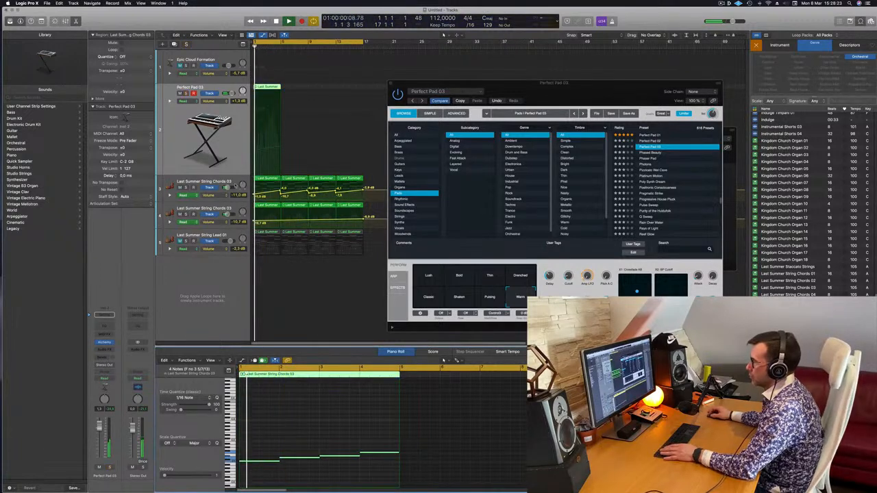
left_click(235, 185)
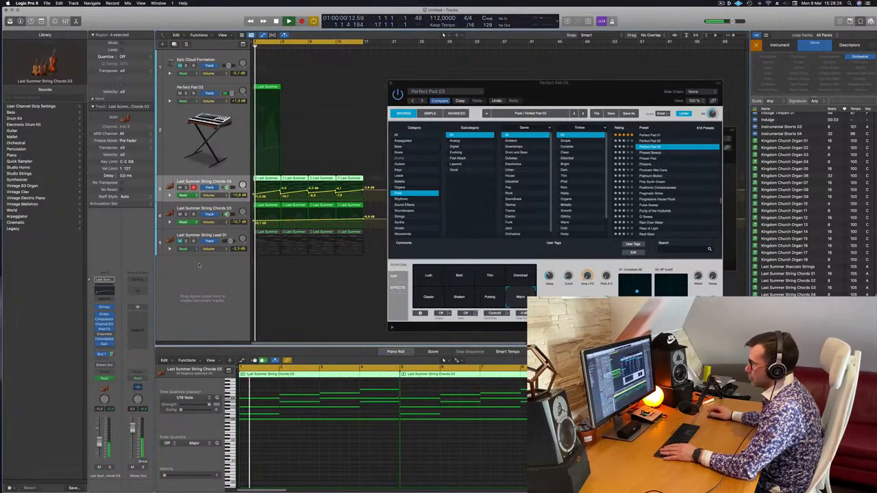
left_click_drag(499, 83, 495, 148)
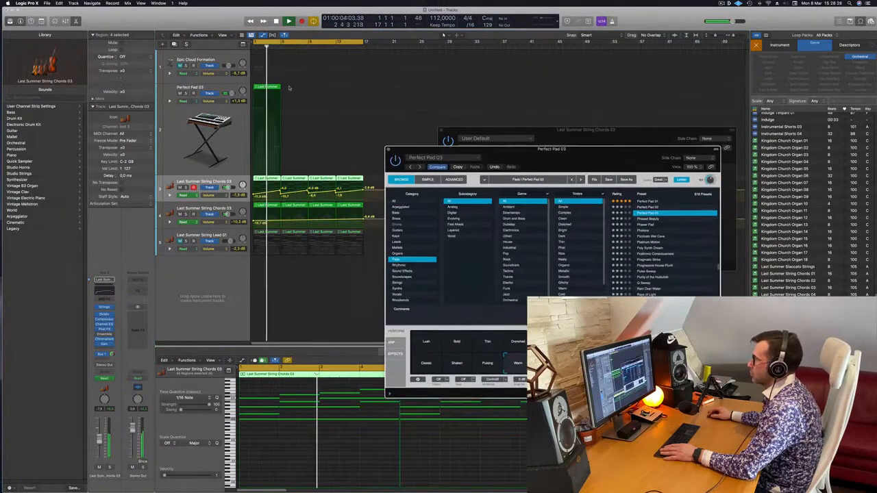
left_click(257, 72)
key("Delete")
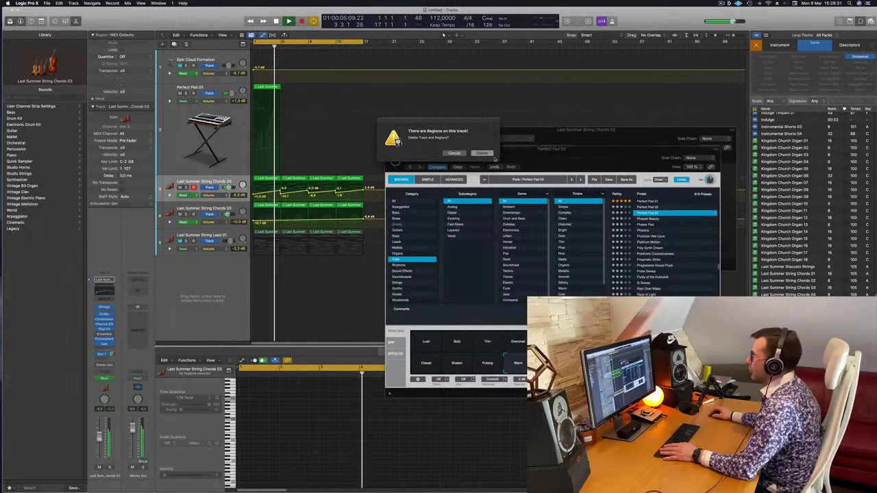
left_click(454, 153)
Stop playback and delete the Last Summer region from the Perfect Pad 03 track.
key("space")
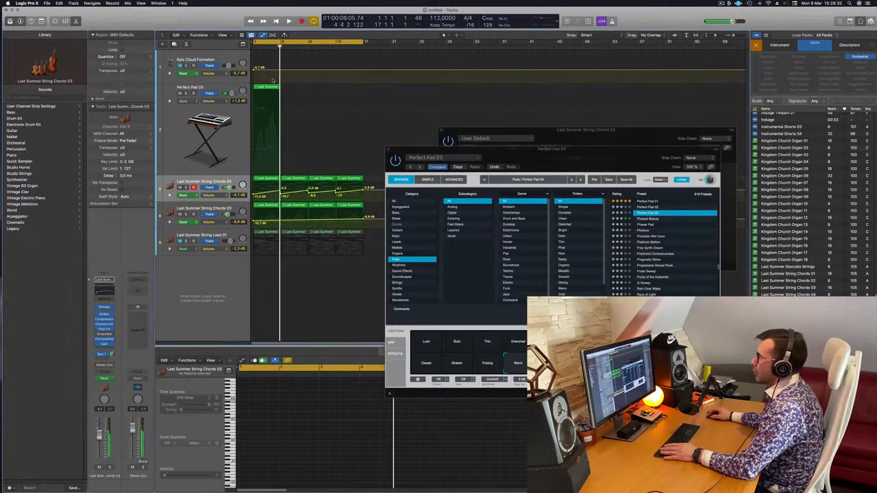
left_click(263, 87)
key("Delete")
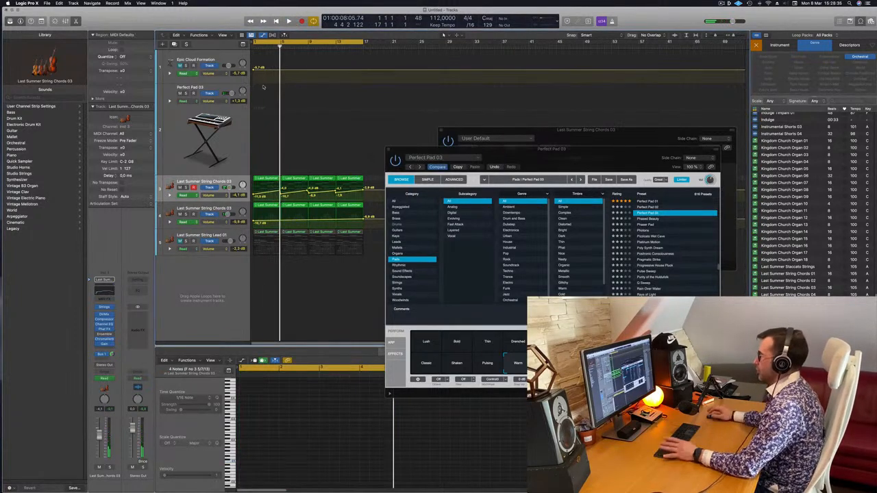
Restart playback and close the Perfect Pad 03 and Studio Strings instrument windows.
key("space")
left_click(553, 149)
key("super+w")
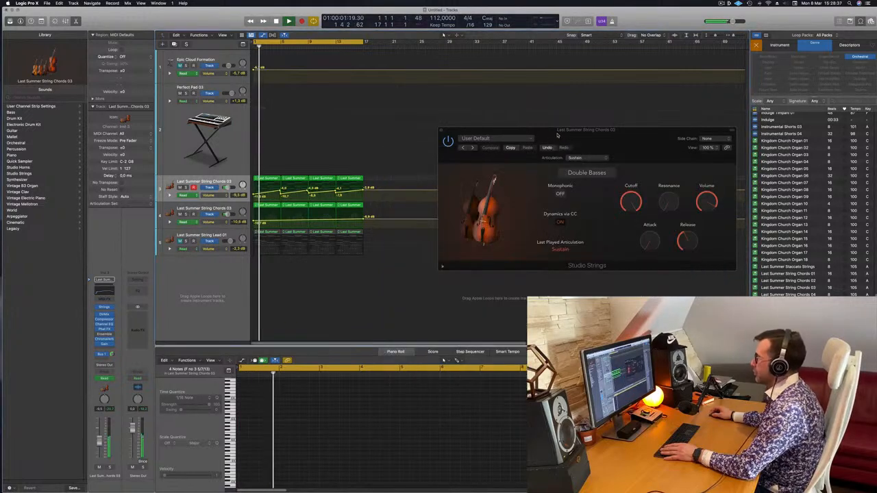
left_click(557, 135)
key("super+w")
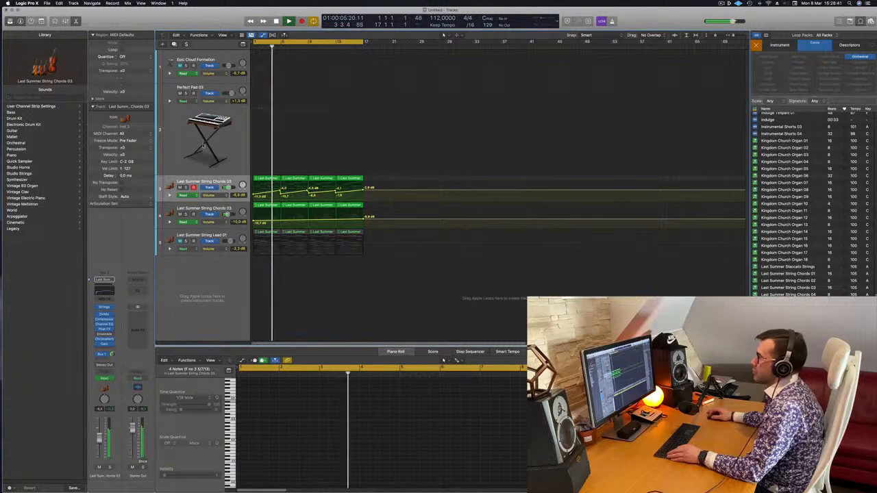
Listen to the first Last Summer String Chords 03 track in solo, turn solo off and replay all tracks from the start.
left_click(180, 190)
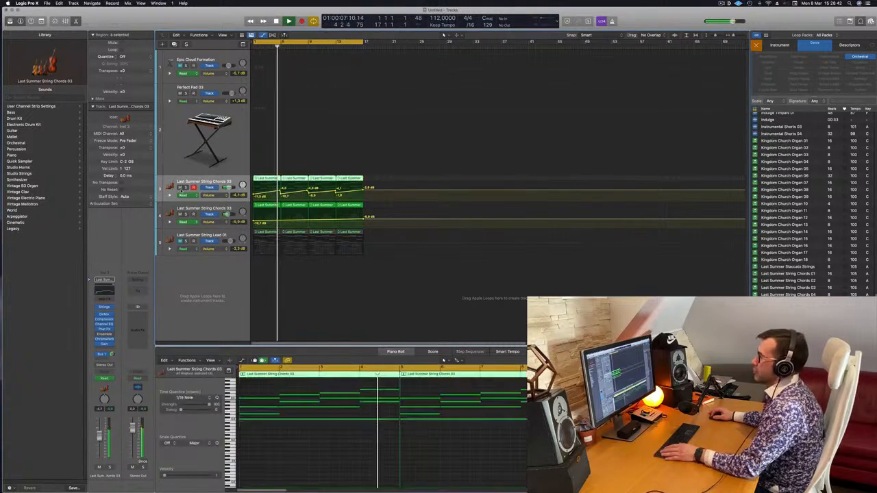
left_click(185, 187)
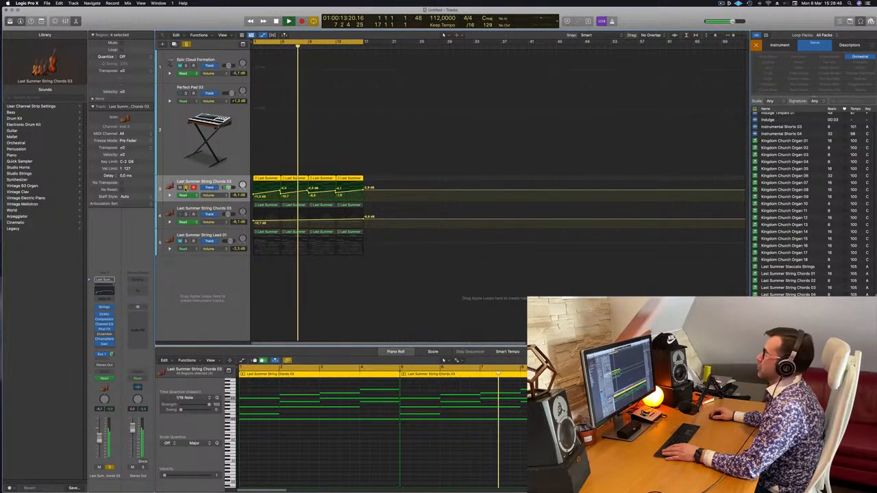
left_click(185, 188)
key("Return")
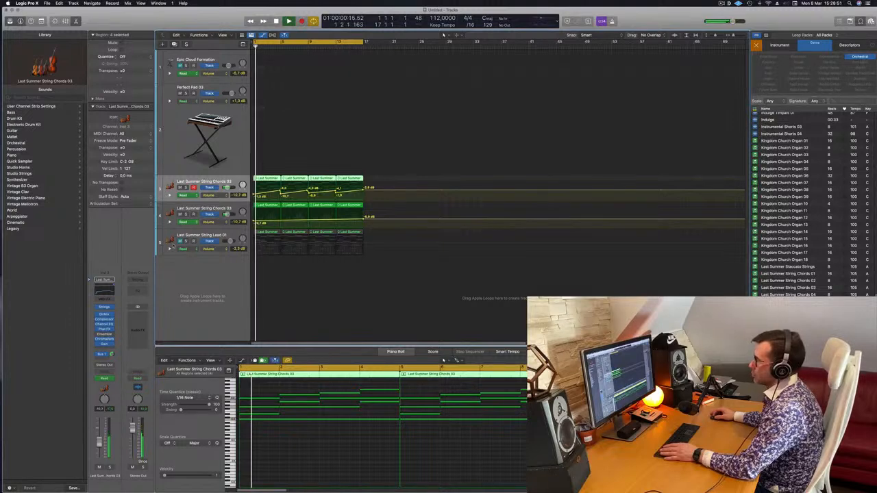
Delete the first two regions of the Last Summer String Lead 01 track and unmute the track.
left_click(271, 234)
key("Delete")
left_click(303, 234)
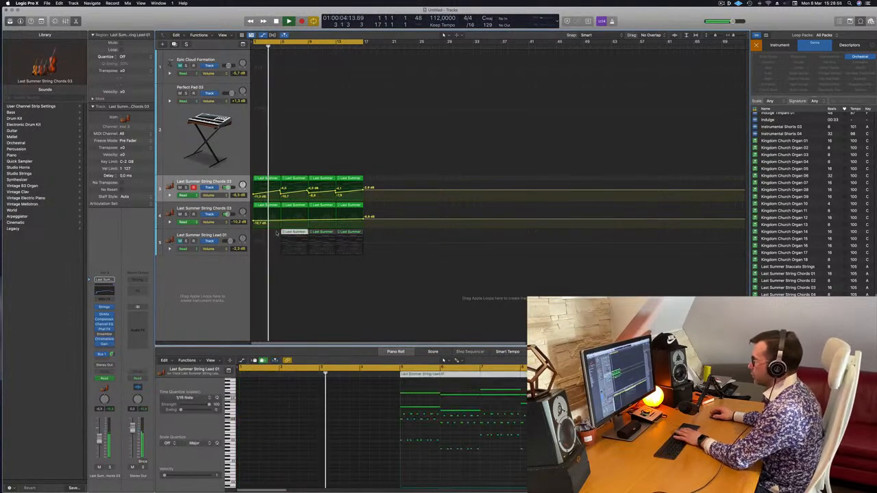
key("Delete")
left_click(179, 241)
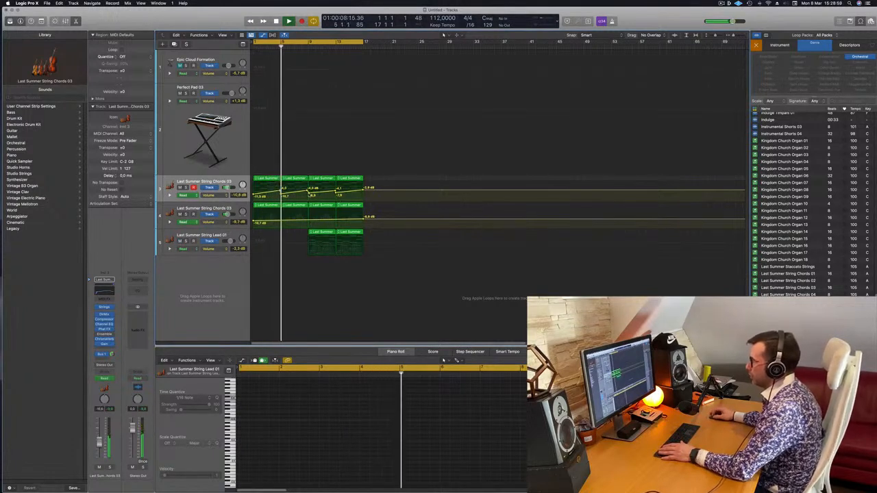
Lower the volume automation at bar 9 to about -14.9 dB and -13.8 dB on the two String Chords 03 tracks, removing the bar 13 dip.
left_click_drag(308, 193, 309, 198)
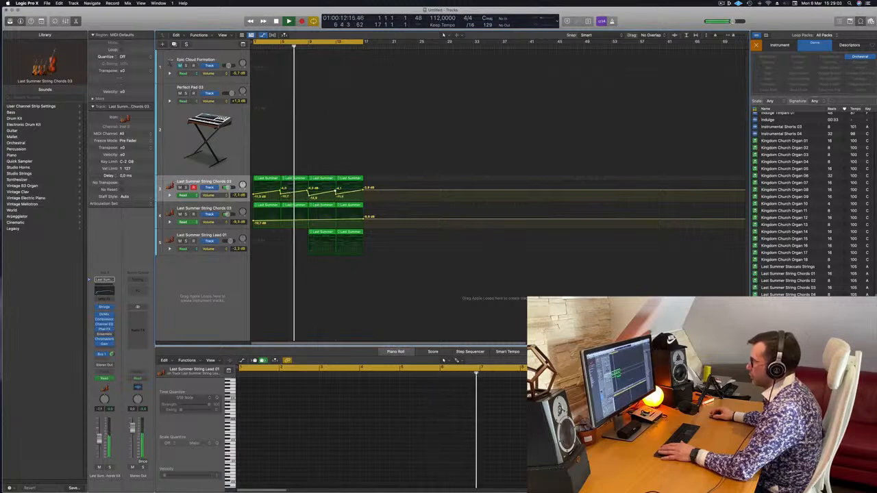
left_click(307, 222)
left_click_drag(307, 222, 306, 224)
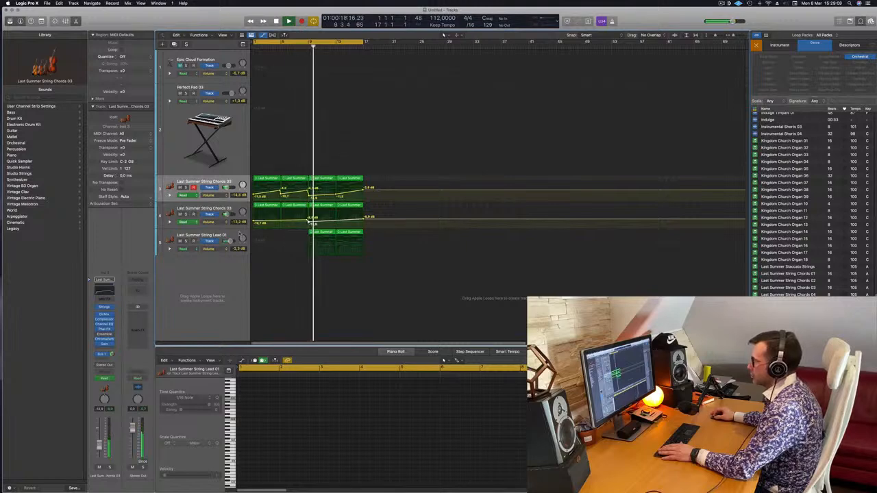
left_click(312, 234)
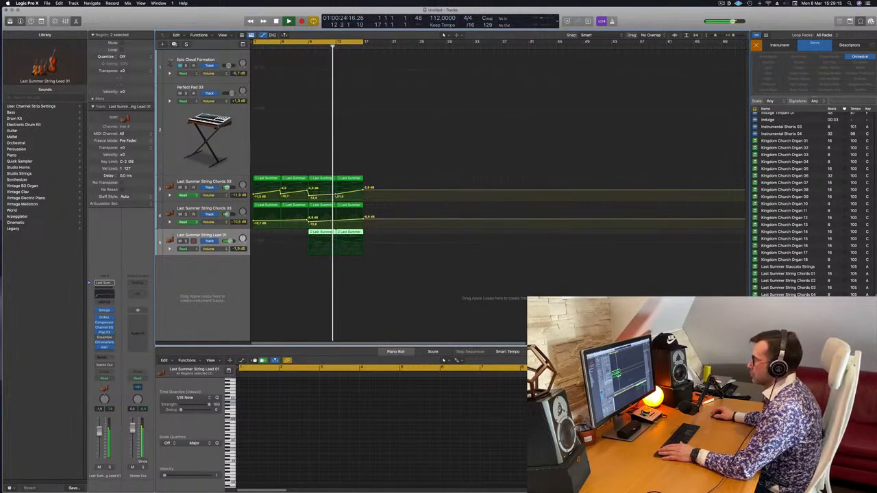
left_click(335, 196)
Copy the bar 9 Last Summer String Lead 01 region to bar 23 and delete the copy's long upper notes.
left_click(327, 233)
key("space")
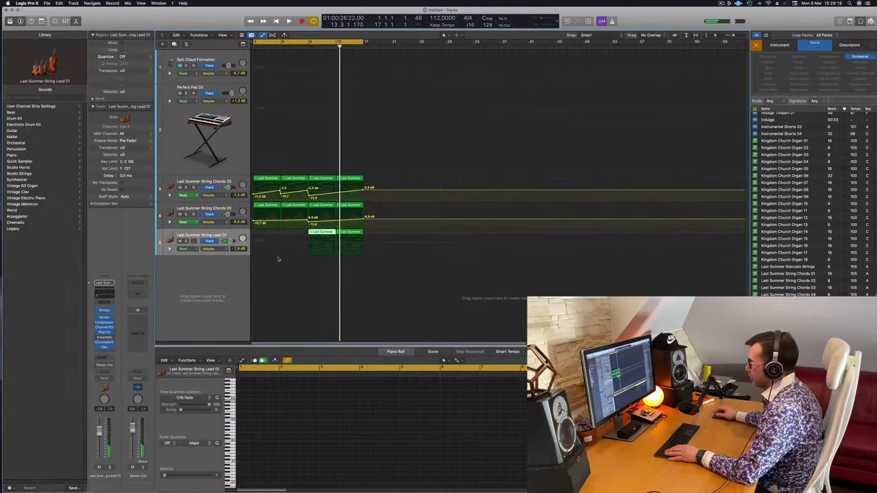
left_click_drag(327, 233, 422, 233)
left_click_drag(261, 385, 372, 412)
key("Delete")
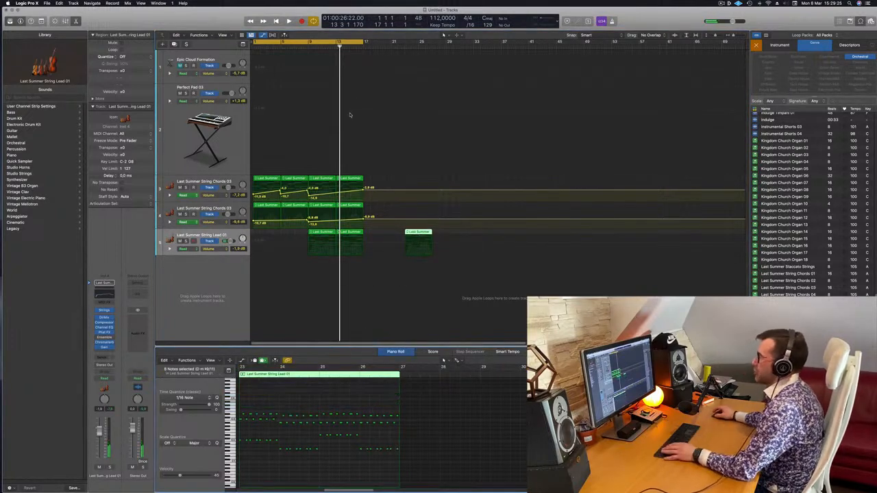
Play the arrangement from about bar 8 and select the Last Summer String Lead 01 track.
key("space")
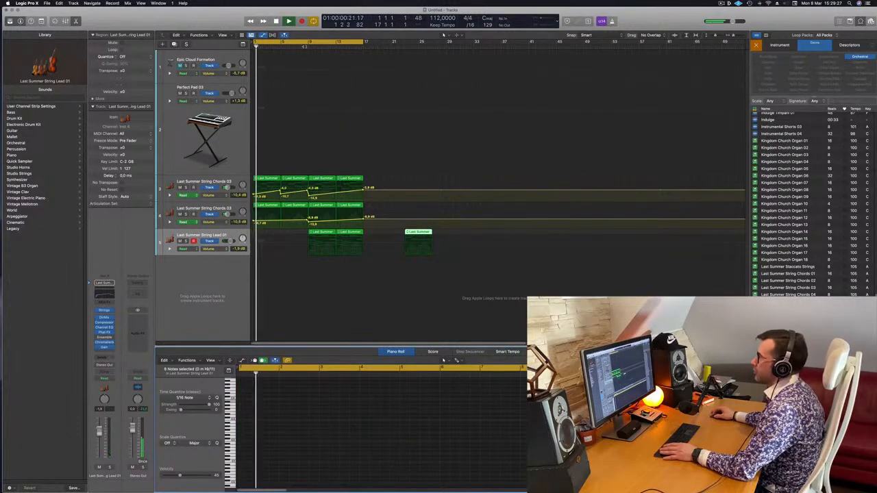
left_click(301, 47)
key("super+Left")
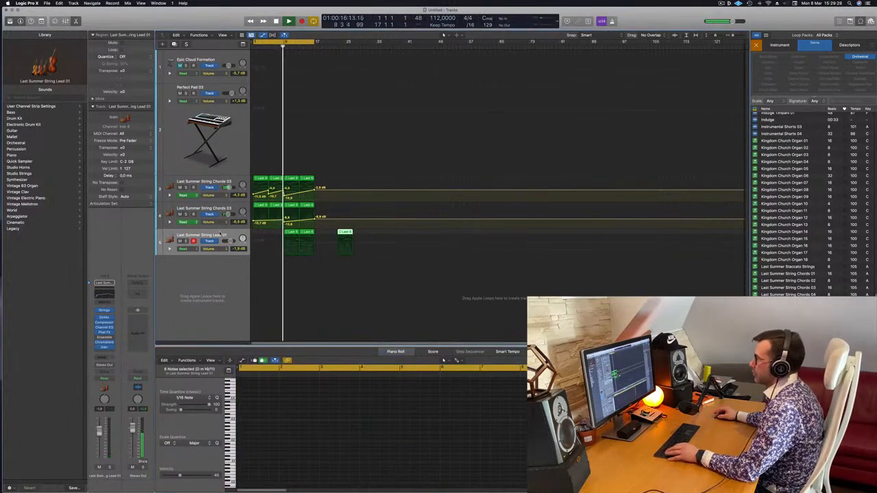
left_click(219, 234)
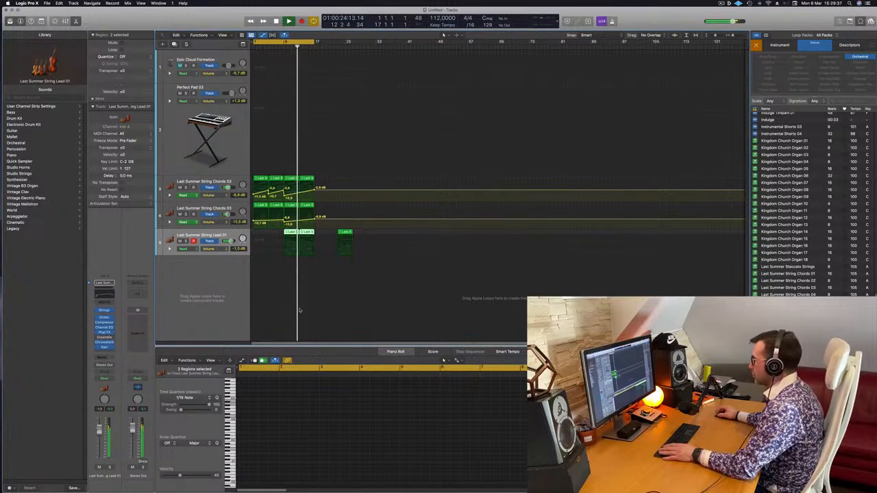
Stop playback, check the notes of the bar 9 String Lead 01 region and move the edited copy to about bar 36.
key("space")
left_click(292, 249)
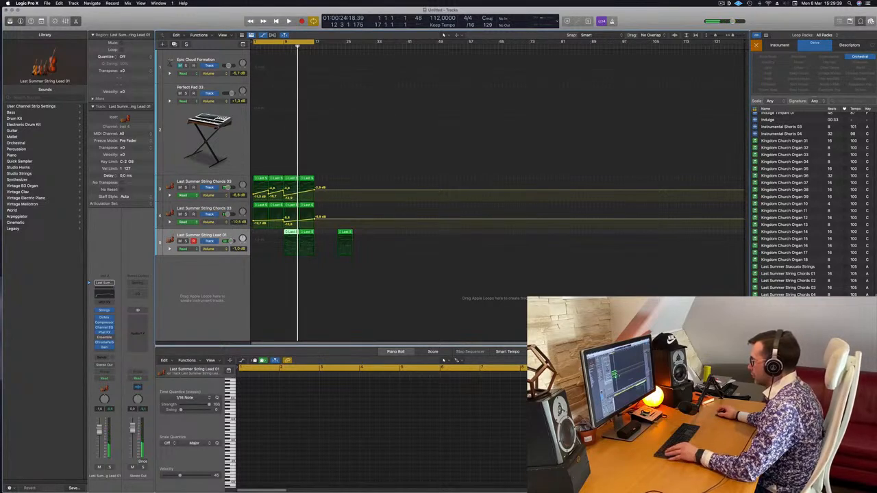
left_click(524, 393)
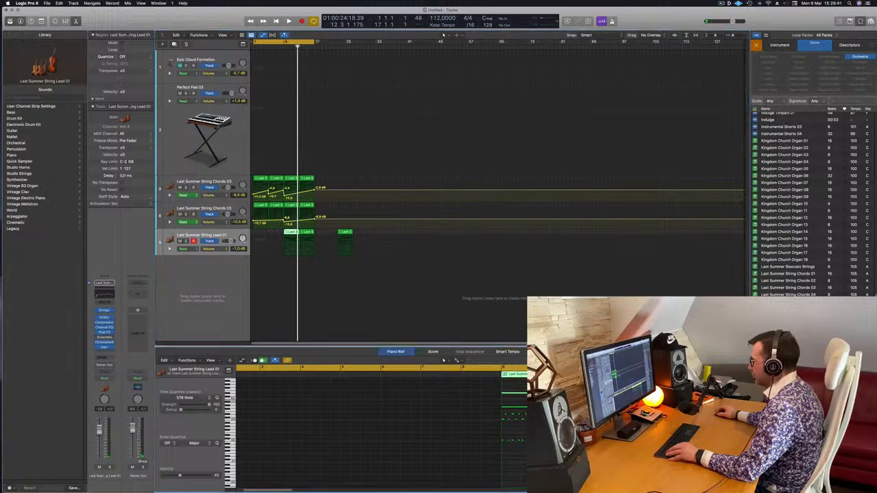
left_click_drag(346, 233, 395, 233)
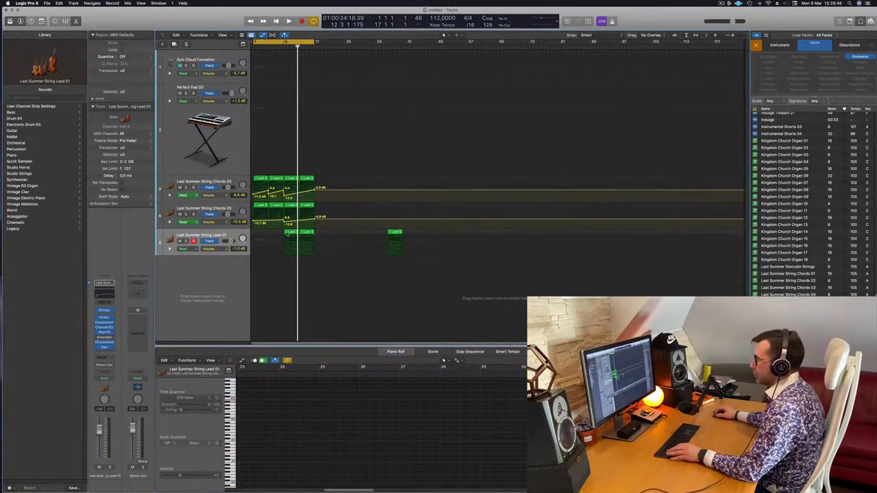
Delete the long upper notes from the Last Summer String Lead 01 region at bar 9.
left_click(288, 232)
left_click(269, 304)
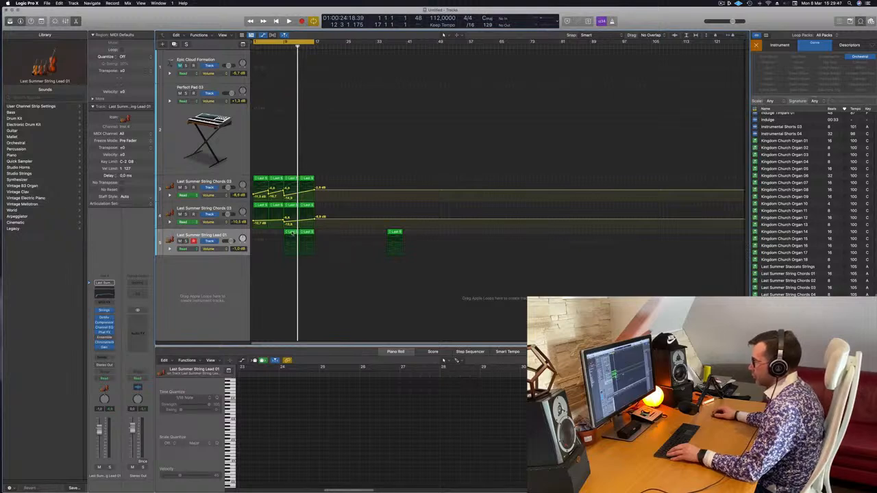
left_click(292, 233)
left_click_drag(268, 389, 362, 407)
Play the arrangement from about bar 8 to check the edited string lead.
key("space")
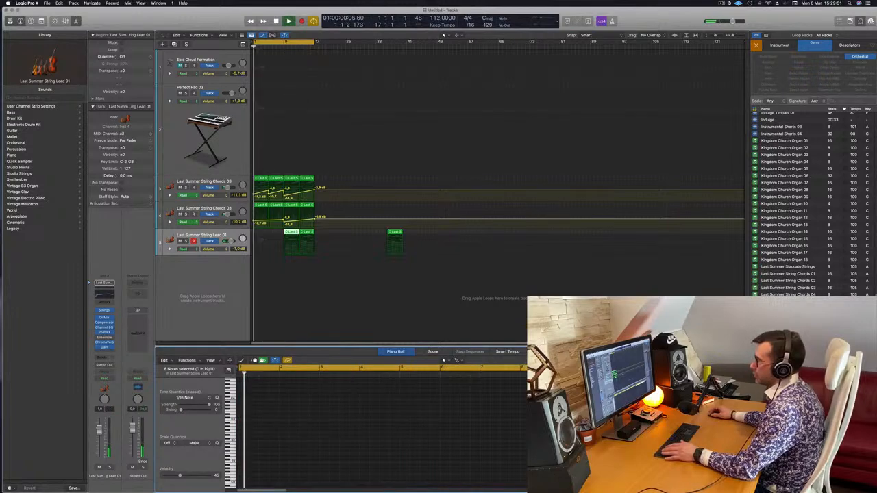
left_click(280, 47)
scroll(288, 268, "up", 5)
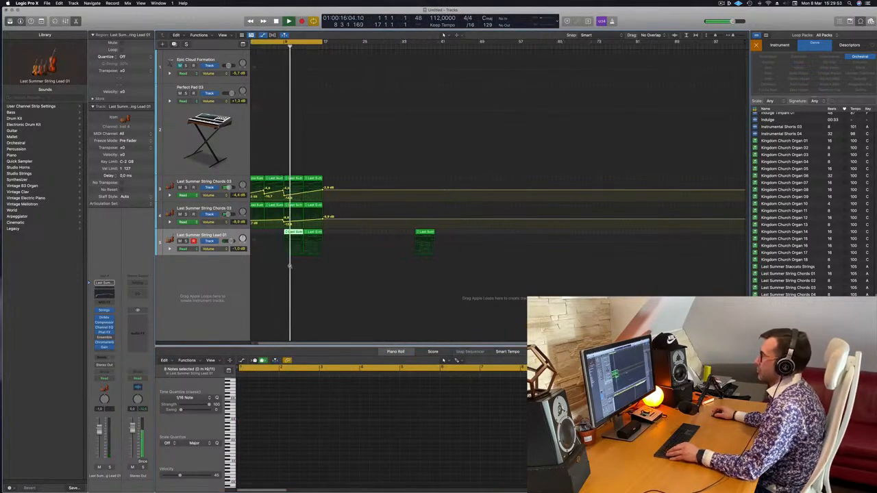
scroll(293, 263, "down", 1)
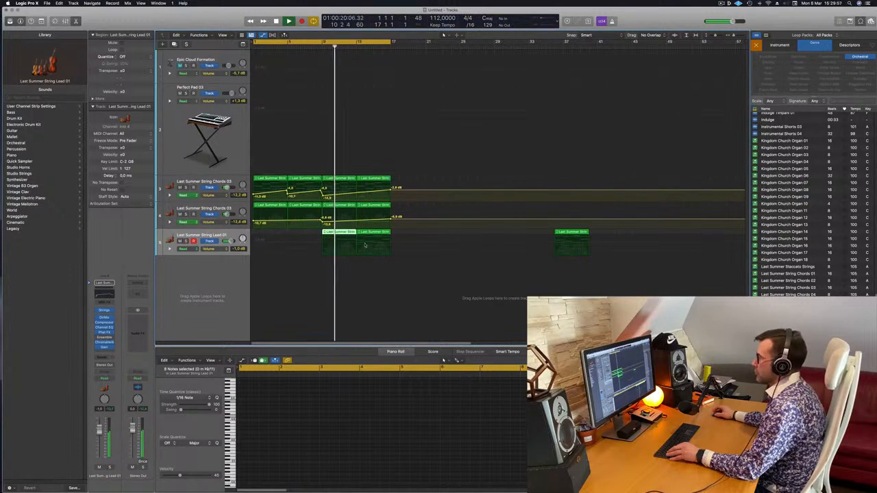
Replace the String Lead 01 region at bar 13 with a copy of the edited bar 9 region and listen to it.
left_click(329, 233)
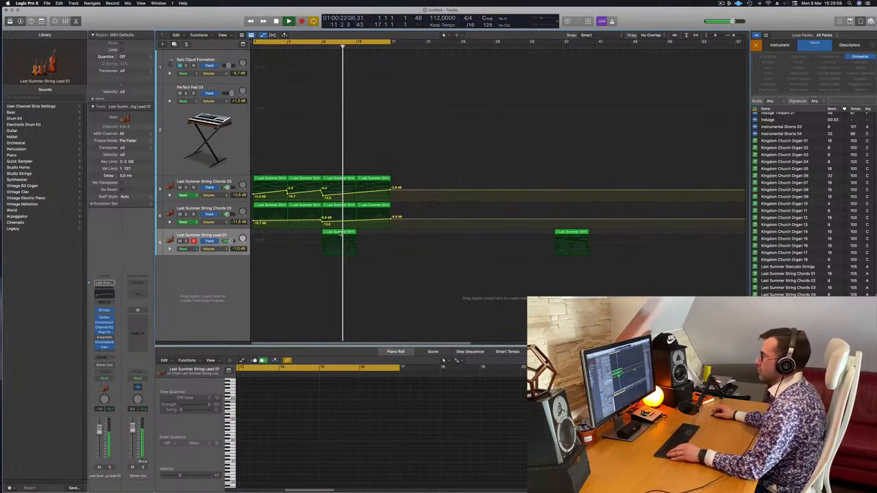
left_click_drag(332, 237, 364, 237)
scroll(350, 286, "left", 5)
scroll(312, 293, "right", 3)
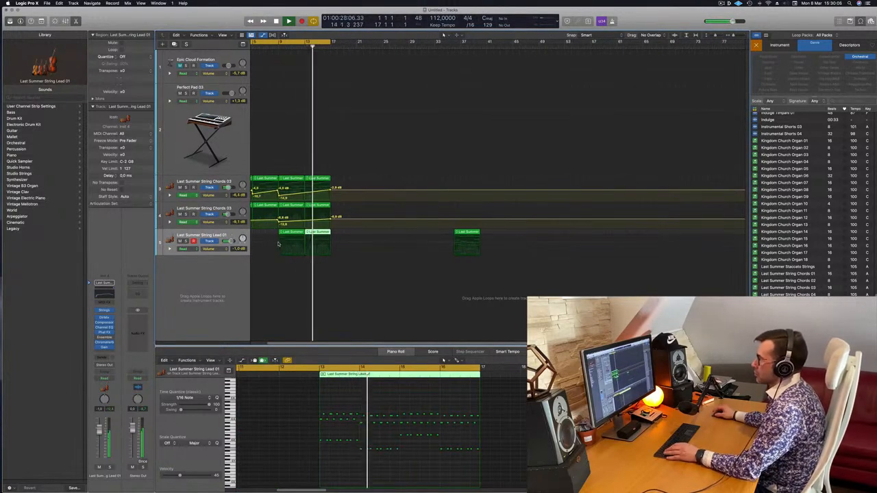
scroll(257, 256, "left", 2)
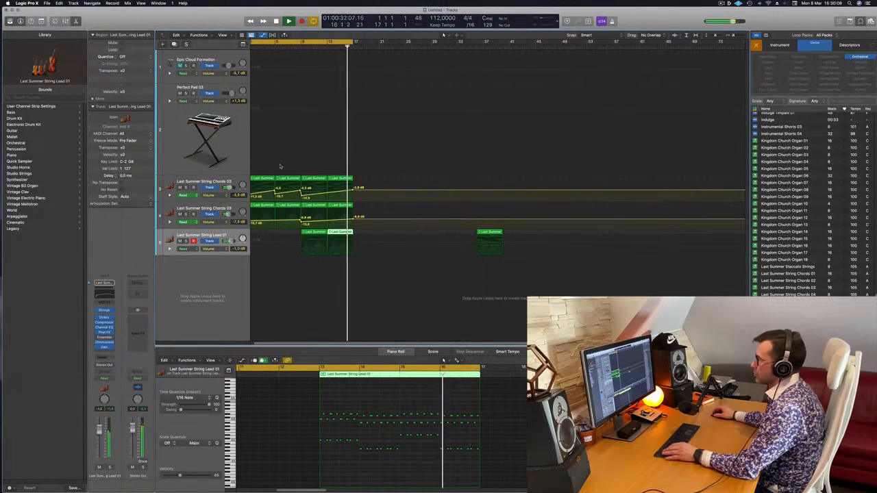
scroll(282, 160, "left", 1)
scroll(313, 286, "left", 2)
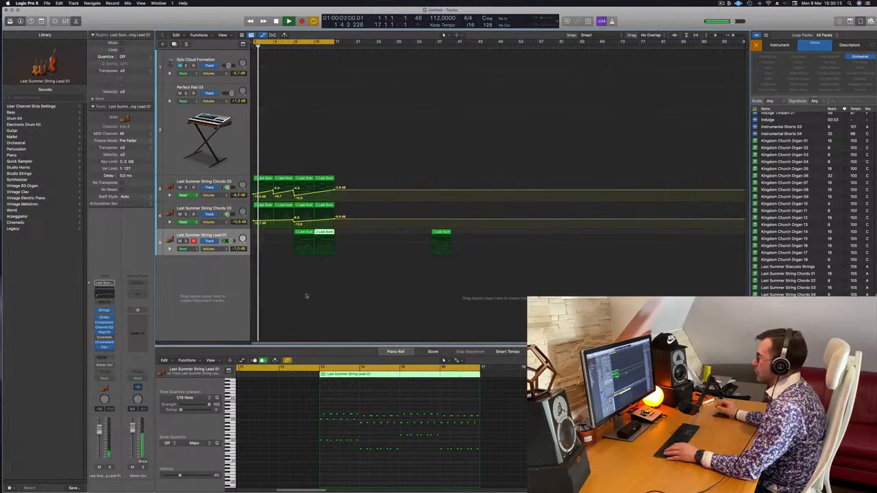
Stop playback at the start and audition the loops Last Summer Staccato Strings and Last Summer String Chords 01 to 04.
key("Return")
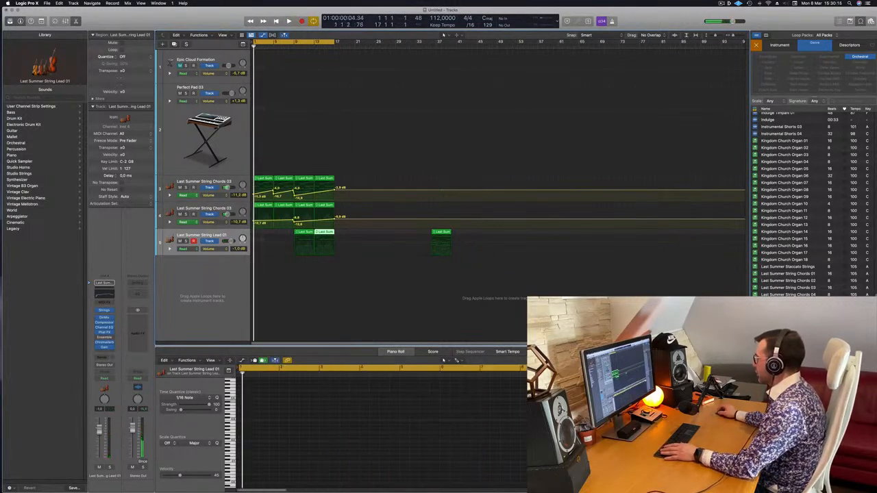
key("space")
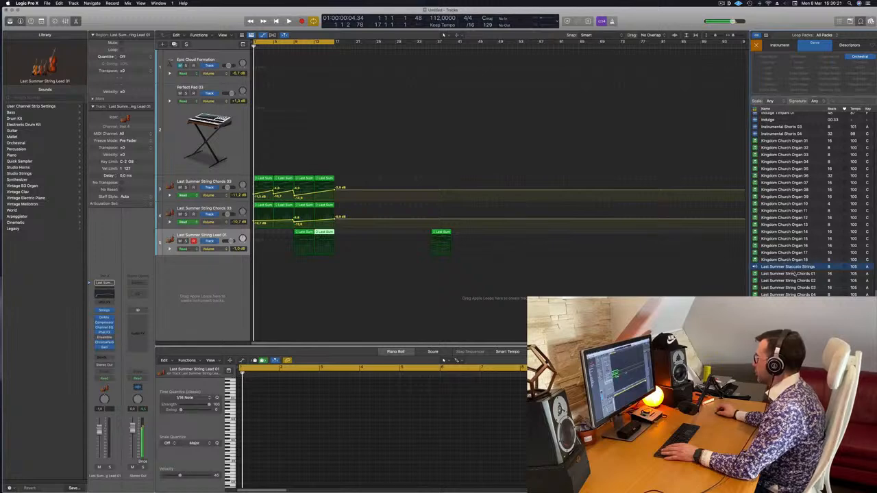
left_click(795, 273)
left_click(796, 281)
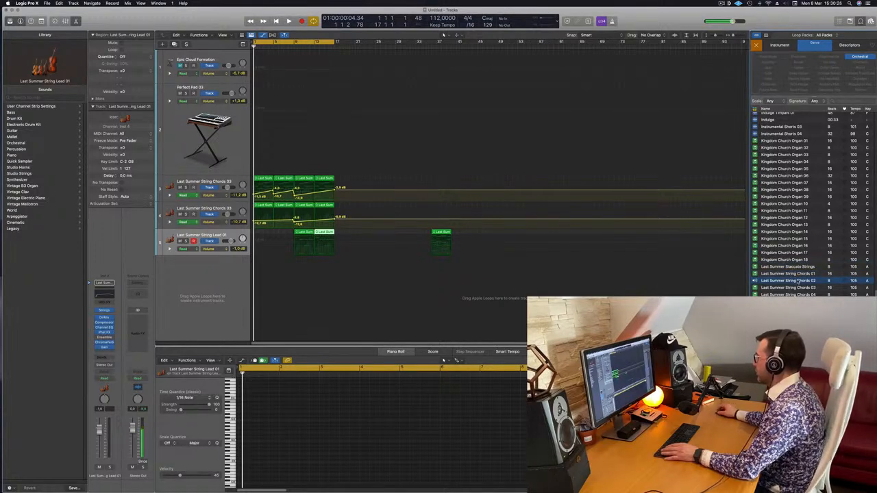
left_click(799, 288)
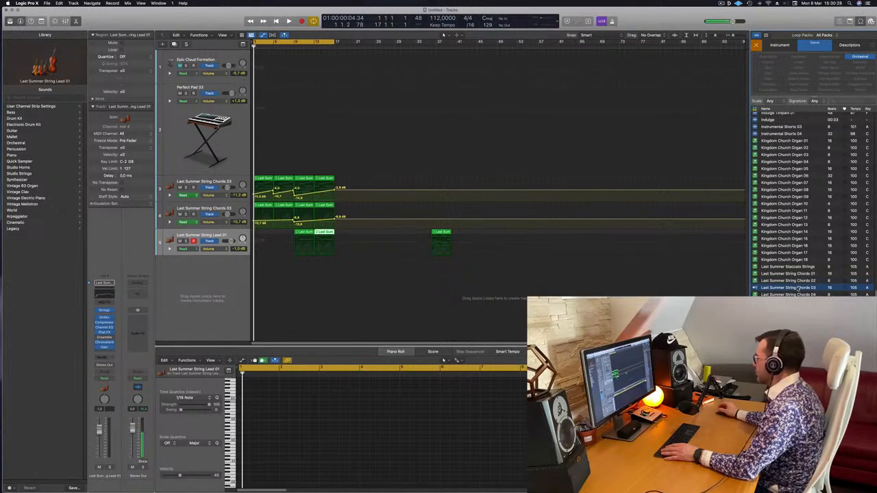
left_click(799, 294)
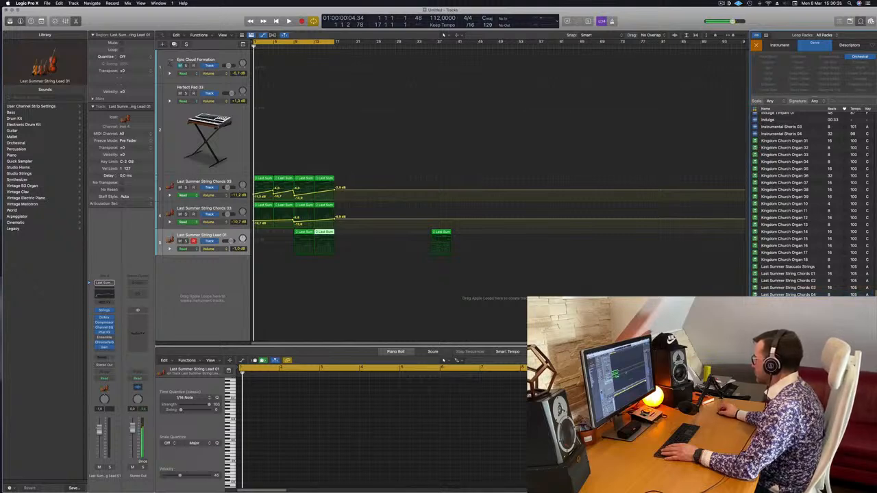
left_click_drag(798, 295, 376, 257)
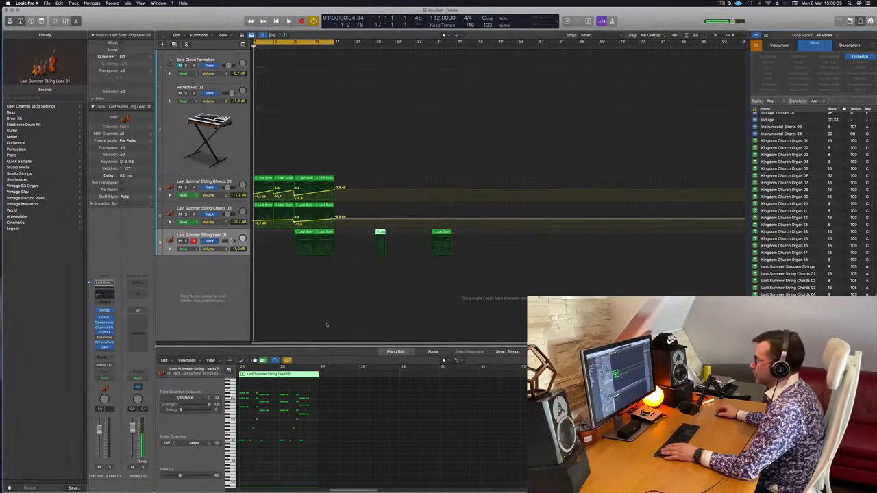
key("space")
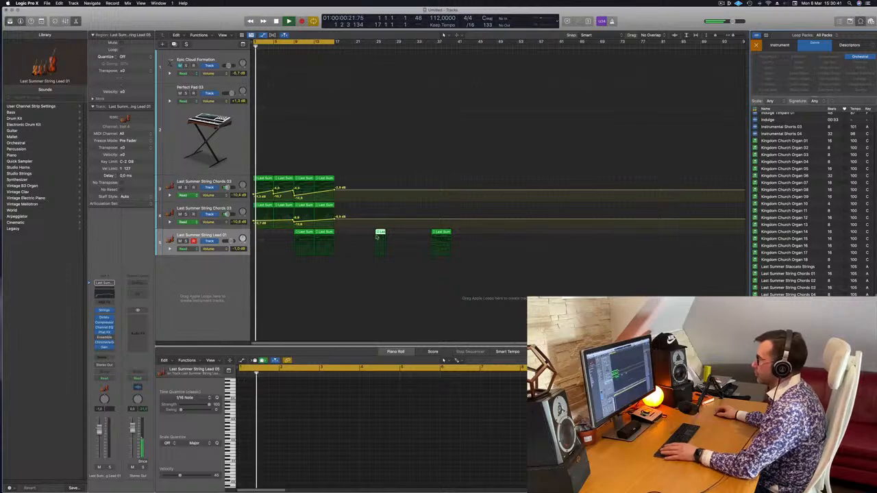
left_click_drag(379, 252, 233, 284)
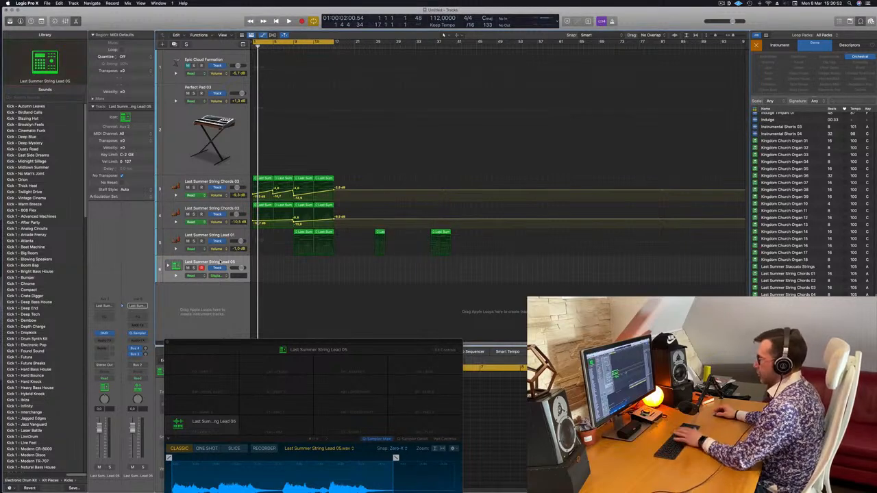
key("super+BackSpace")
left_click(381, 233)
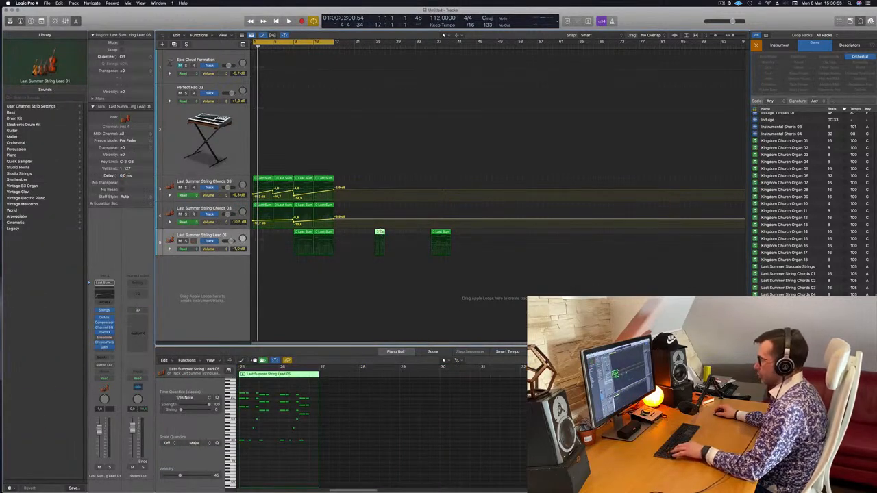
key("Delete")
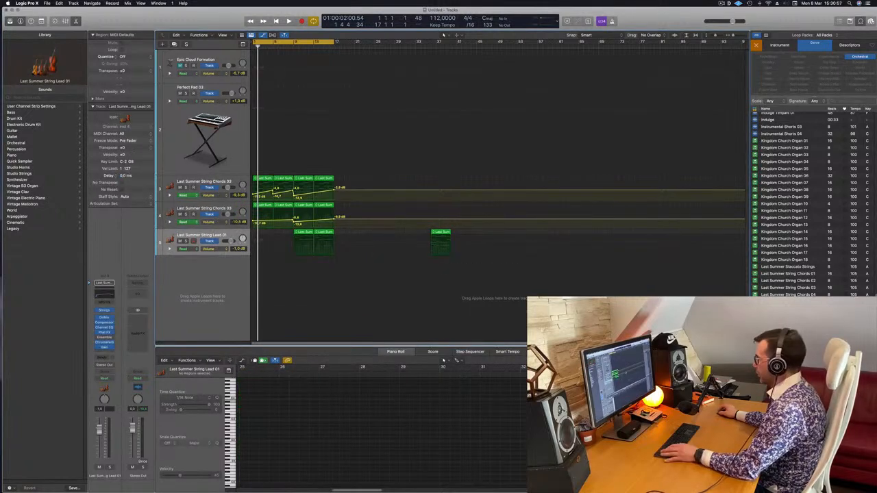
Add the Last Summer String Lead 05 loop at bar 1 on its own new track and play it with the arrangement.
left_click_drag(788, 342, 257, 261)
key("space")
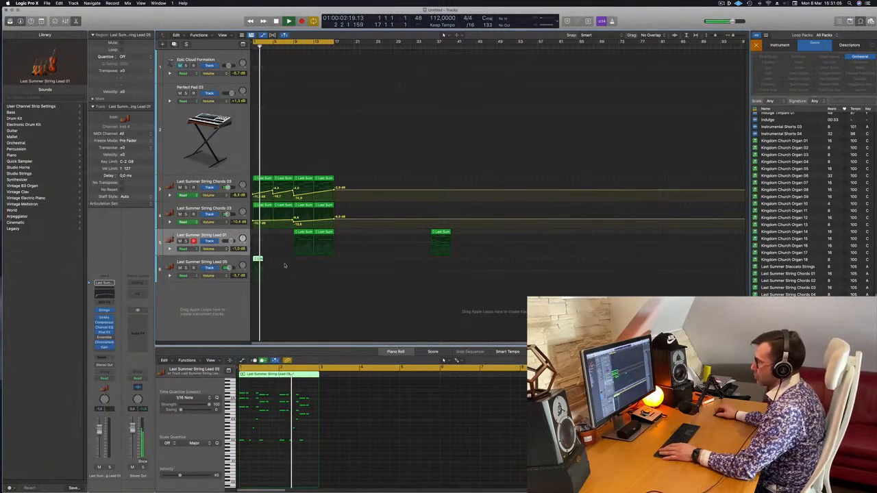
key("space")
key("space")
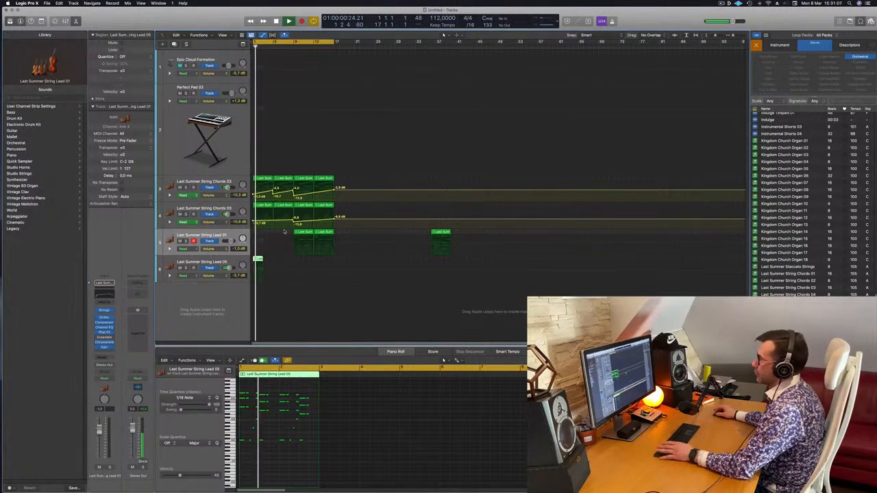
Move both Last Summer String Lead 01 regions from bar 9 to bar 17 and resume playback.
key("space")
left_click(302, 232, "shift")
left_click_drag(316, 233, 343, 236)
key("space")
Copy the Last Summer String Lead 05 region to bar 3, then repeat the pair from bar 5 to fill the track up to bar 9.
left_click(257, 259)
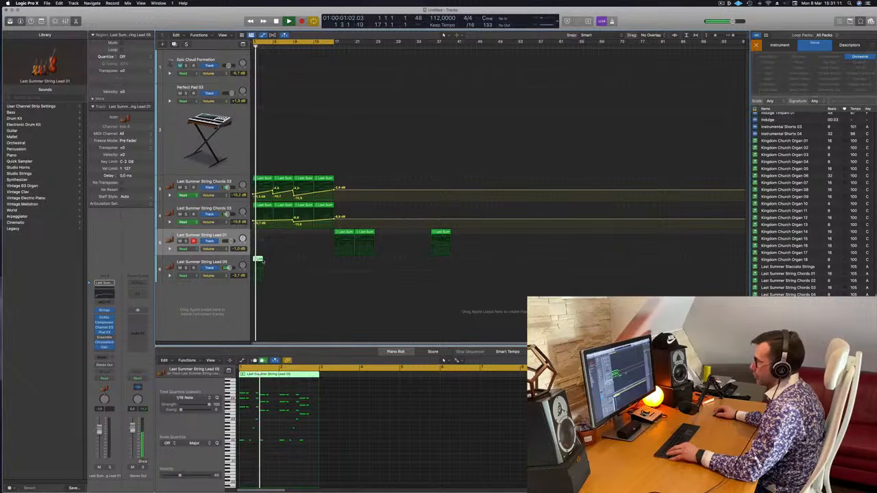
left_click_drag(256, 259, 268, 260)
left_click(259, 260, "shift")
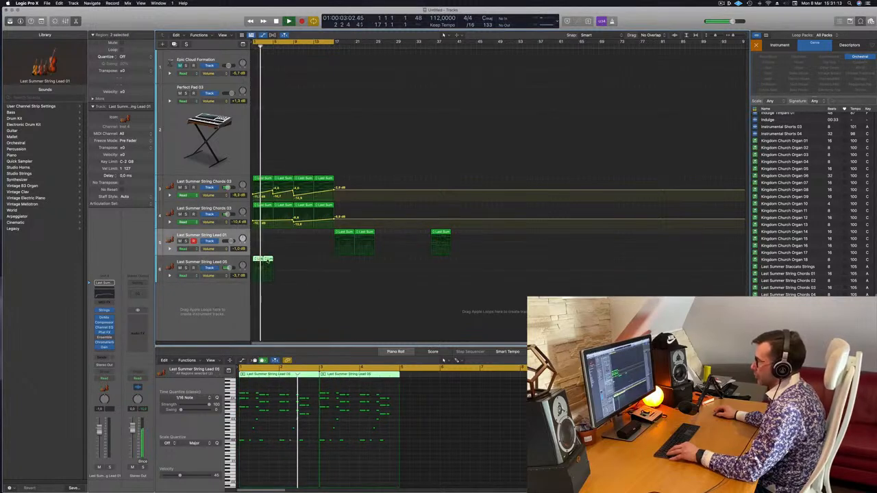
key("super+r")
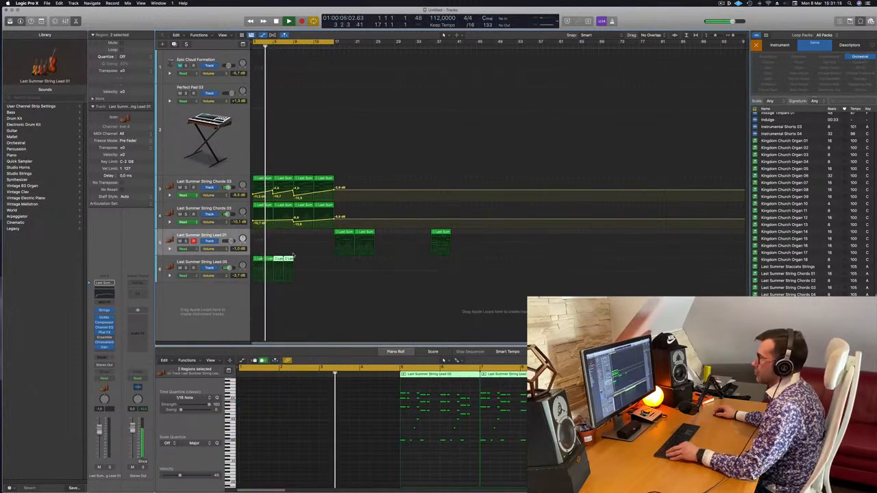
scroll(261, 257, "down", 1)
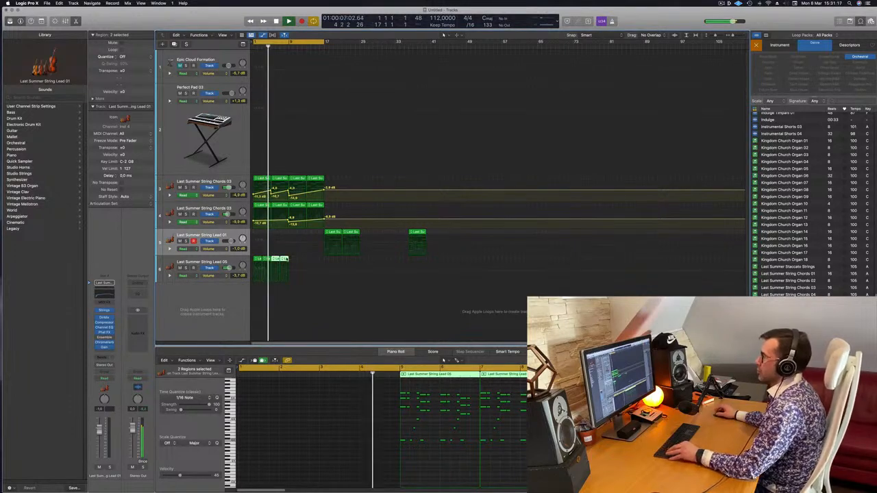
scroll(301, 262, "up", 3)
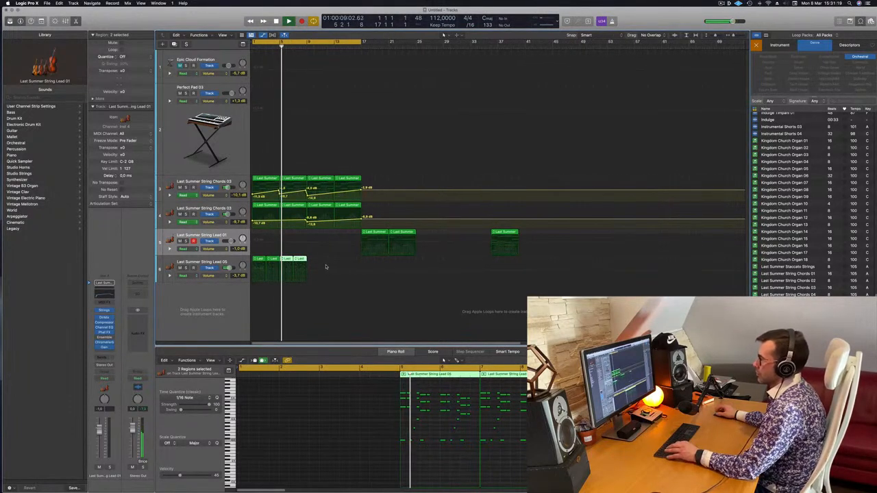
scroll(424, 410, "up", 3)
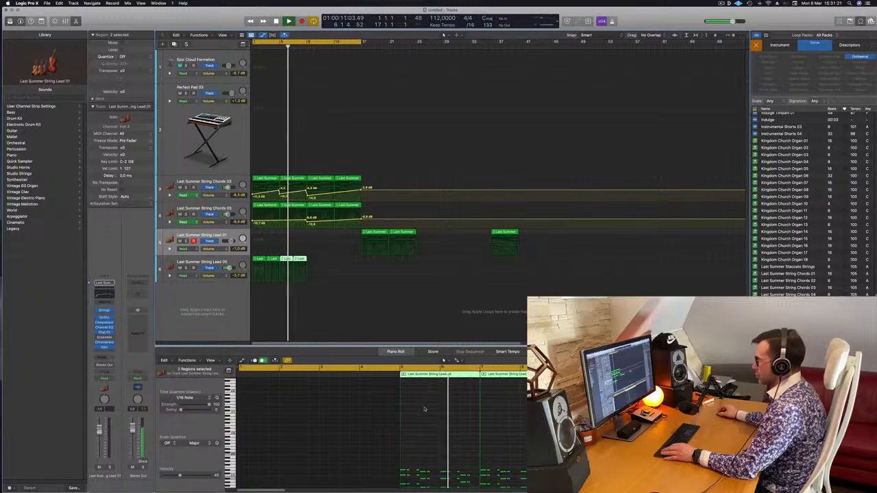
scroll(424, 410, "down", 3)
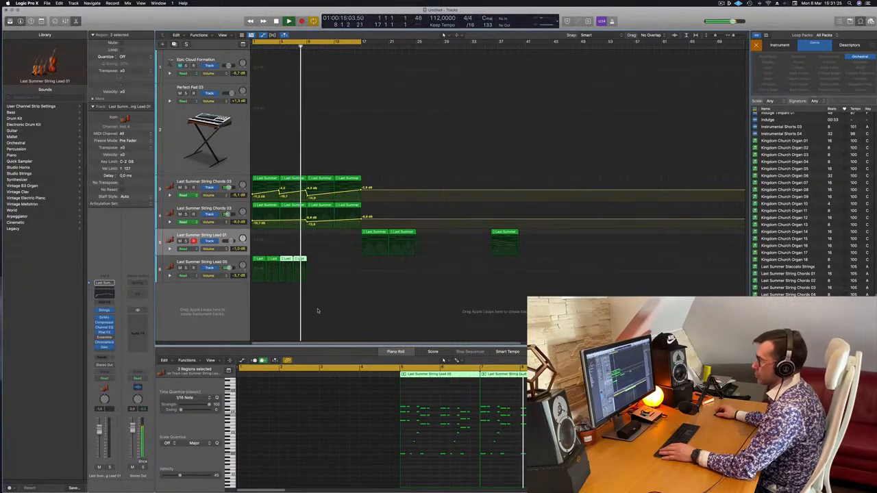
Listen to the two Last Summer String Chords 03 tracks one at a time in solo from the start, then clear the solo.
left_click(316, 309)
key("Return")
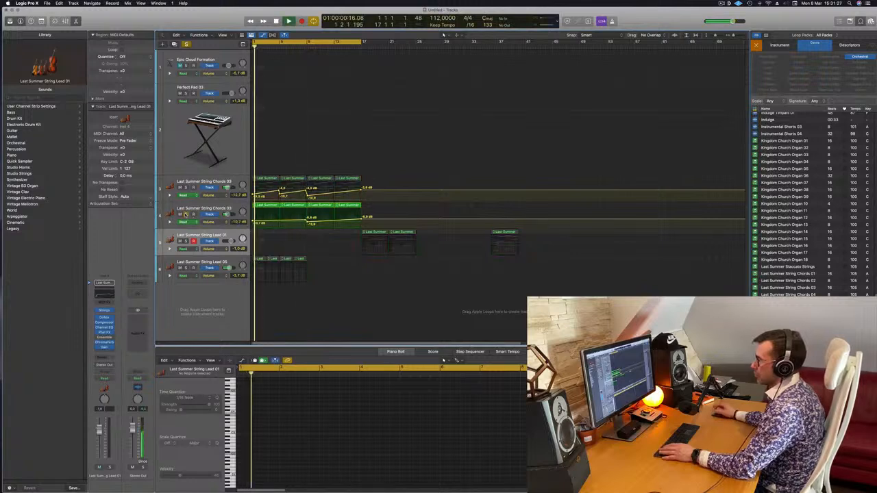
left_click(187, 188)
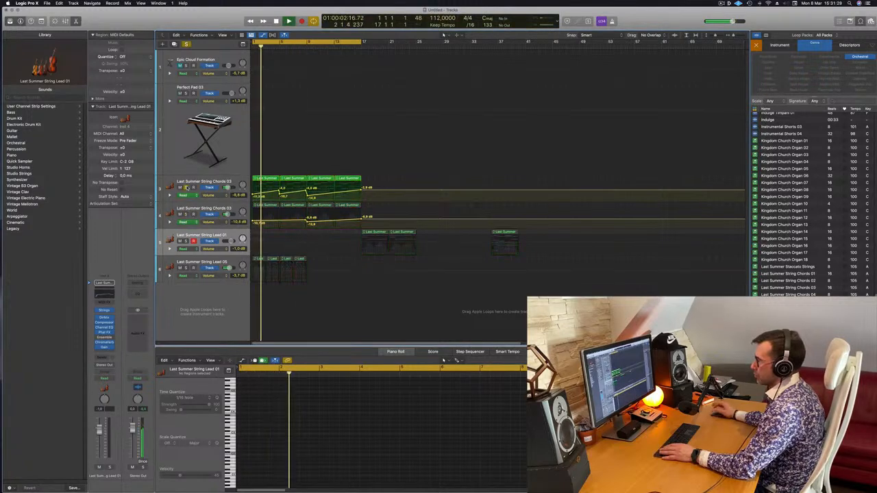
left_click(187, 187)
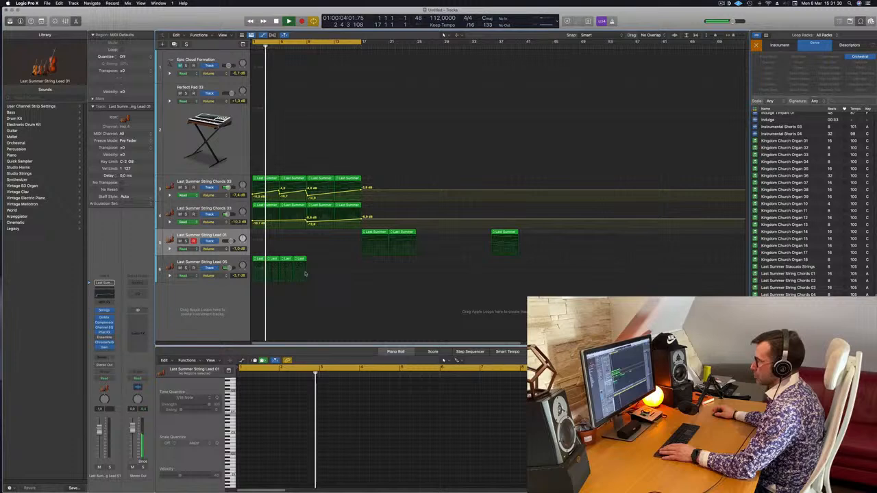
Delete the upper chord notes from the first Last Summer String Lead 05 region and play the result.
left_click(221, 261)
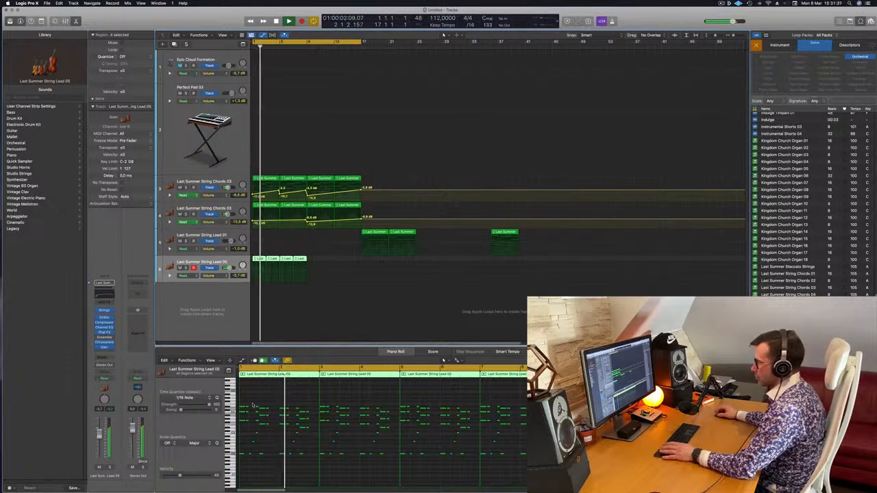
left_click_drag(252, 399, 243, 427)
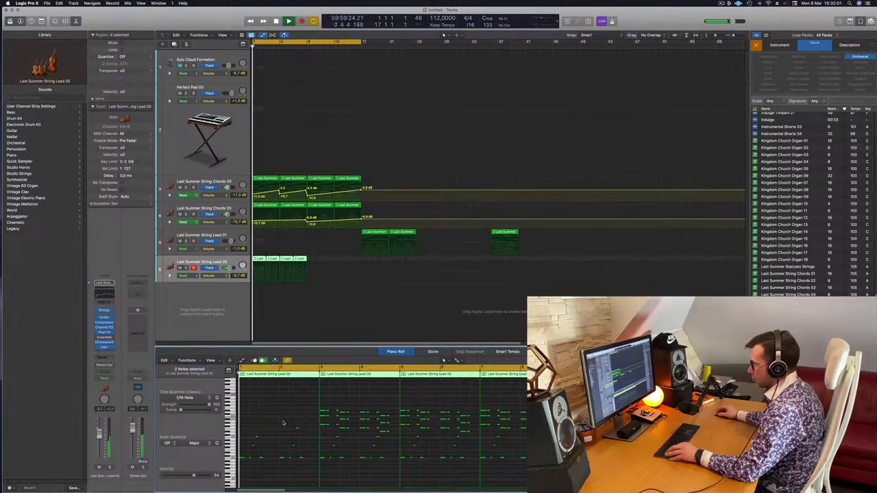
scroll(284, 424, "right", 3)
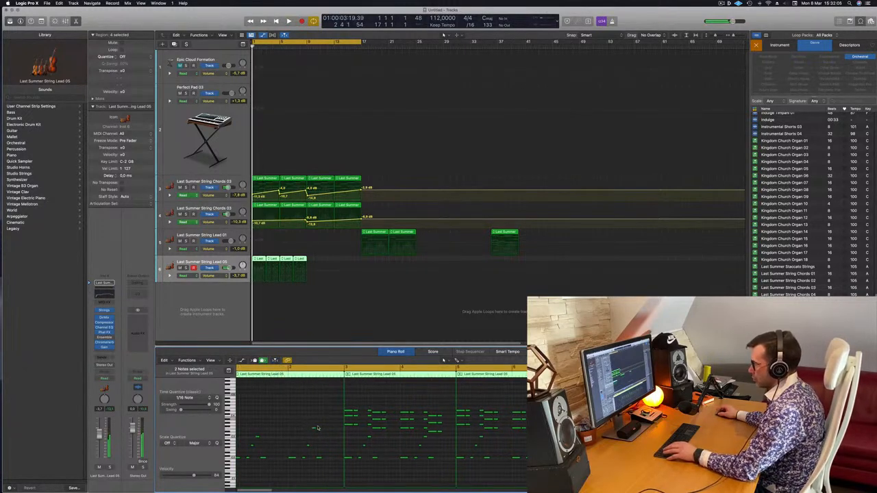
key("space")
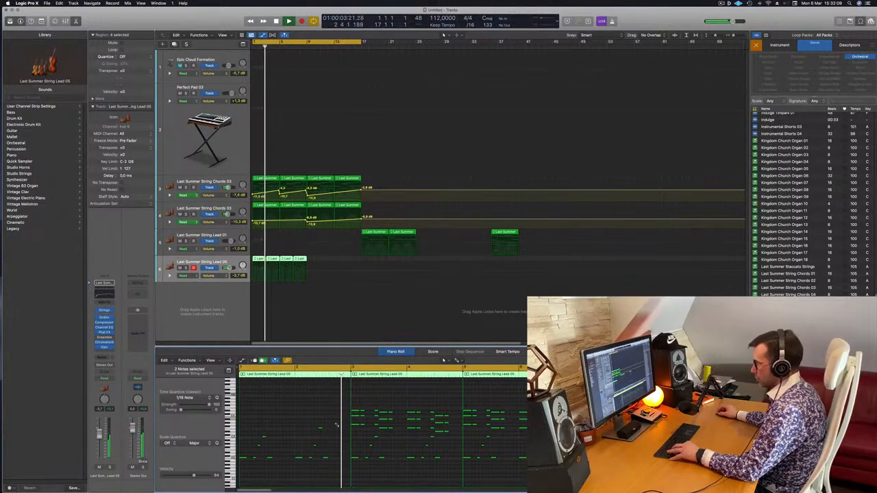
Undo the last note deletions and clear all the upper notes around the second half of bar 2 in String Lead 05.
key("super+z")
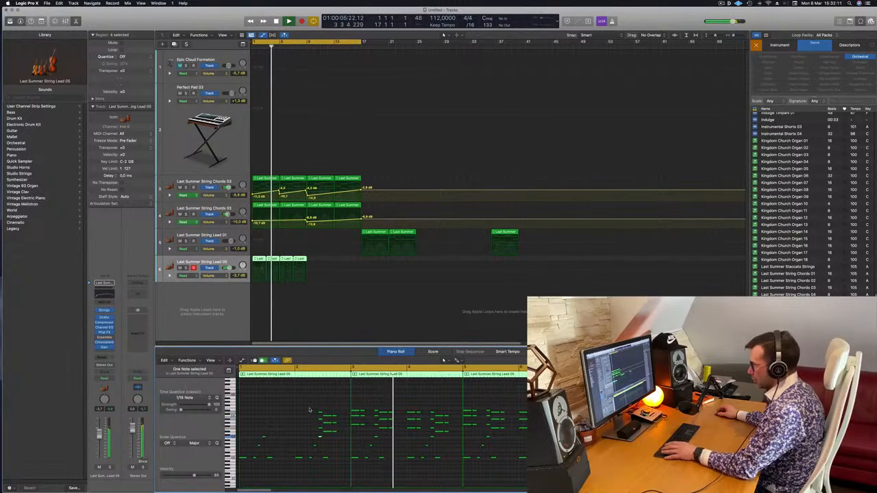
key("space")
key("space")
left_click_drag(310, 408, 335, 434)
key("Delete")
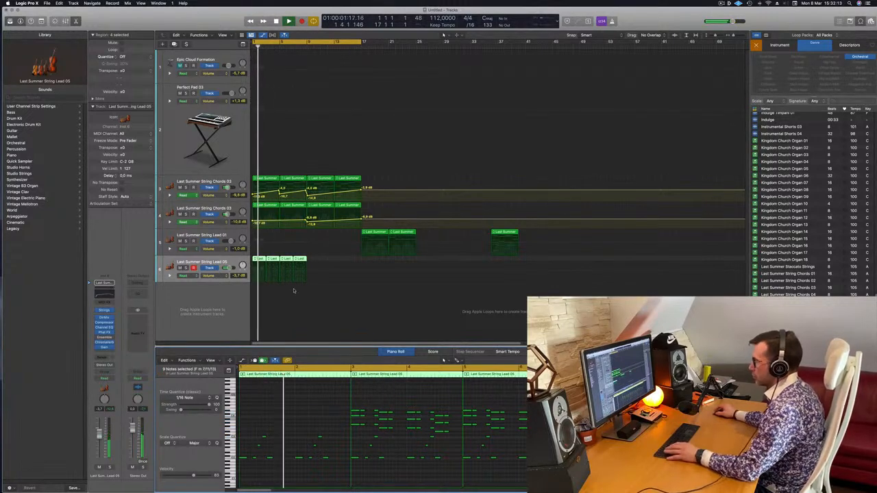
Replace the other three String Lead 05 regions with copies of the edited first region and set the track's volume to -1.5 dB.
left_click_drag(312, 263, 286, 265)
key("Delete")
key("space")
key("space")
left_click(260, 261)
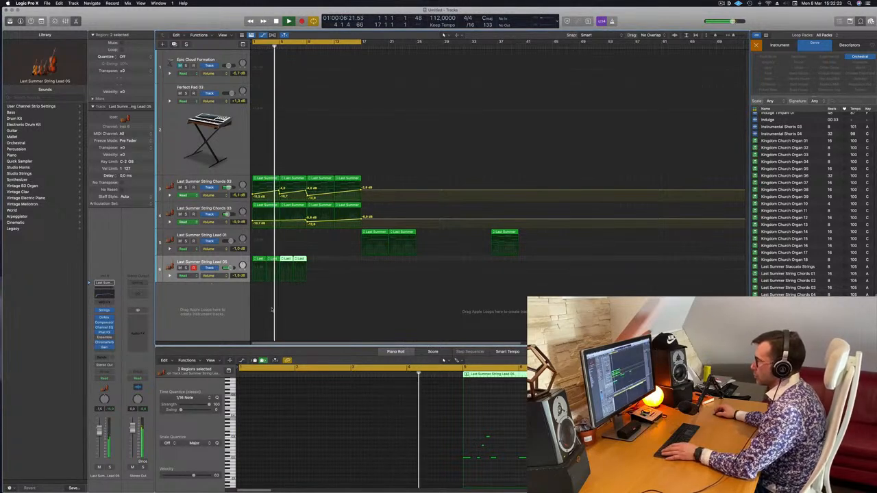
left_click(322, 276)
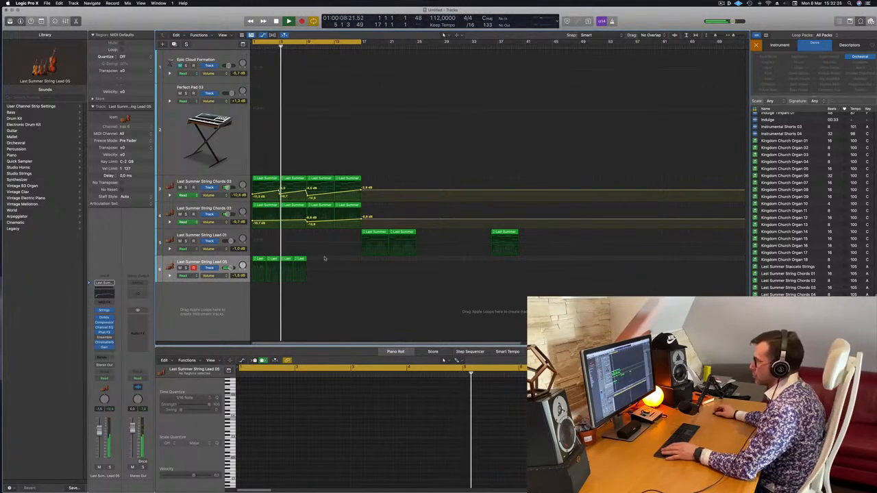
Move both Last Summer String Lead 01 regions from bar 17 to bar 9 and play the arrangement again from the start.
left_click(373, 232)
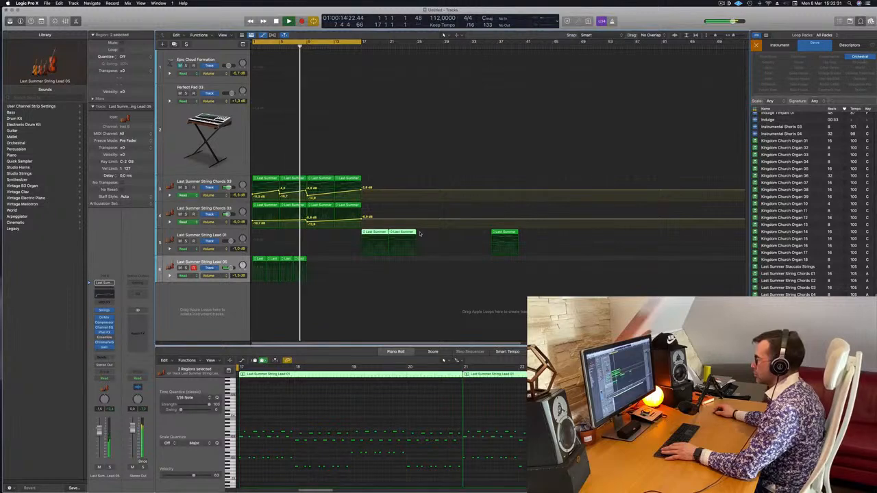
left_click_drag(375, 234, 320, 235)
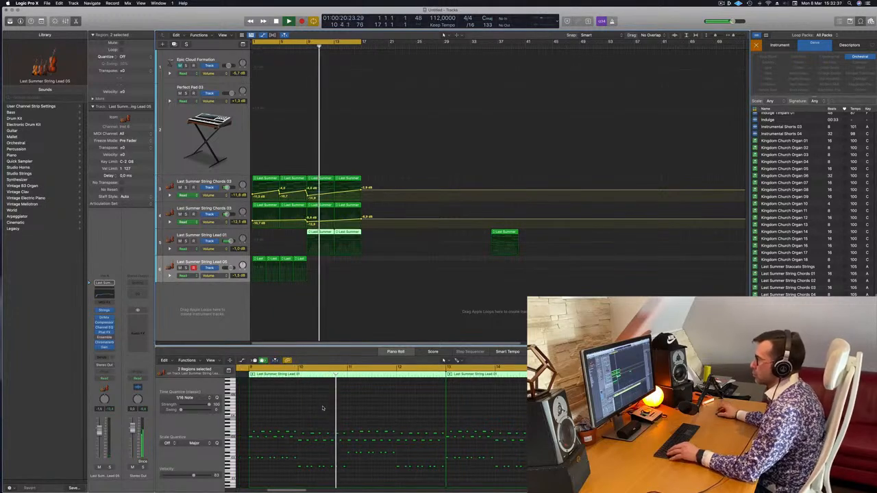
left_click(312, 321)
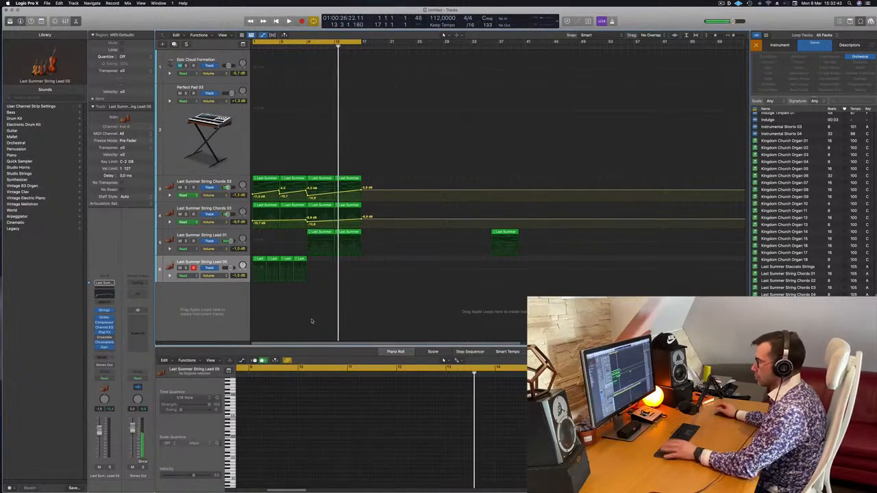
key("Return")
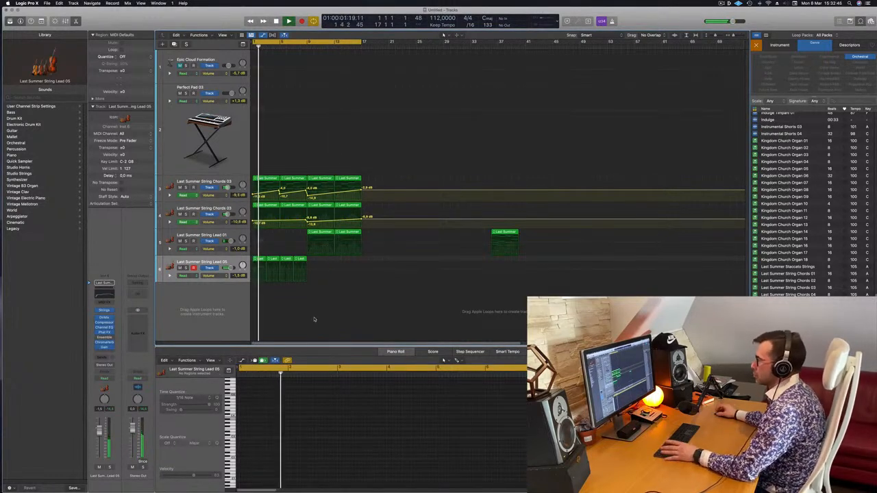
Add a send to Bus 2 on the Last Summer String Lead 05 track.
left_click(199, 263)
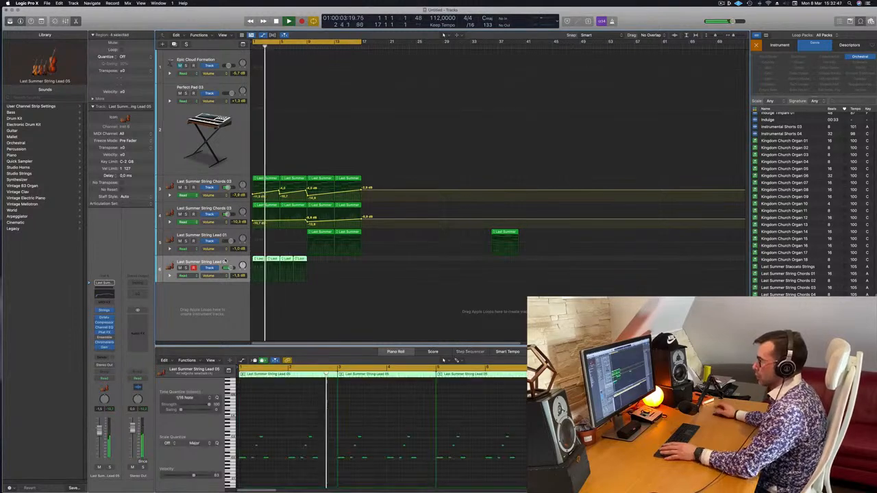
key("space")
key("space")
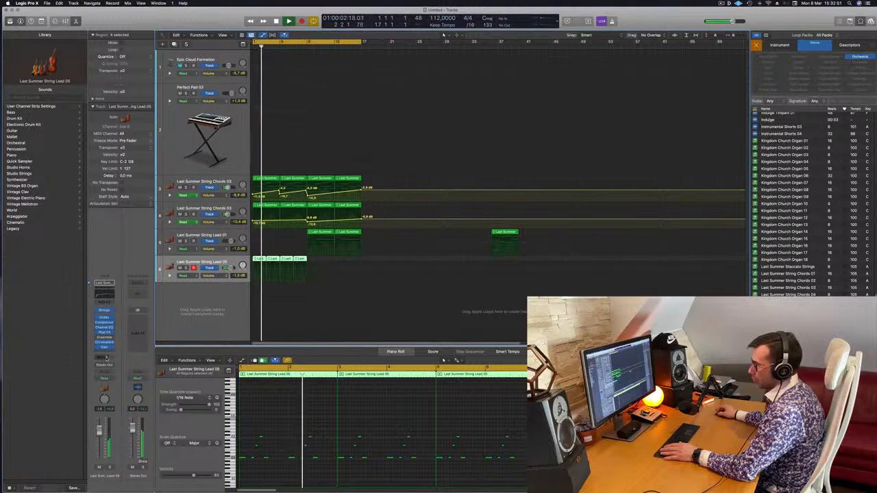
left_click(103, 354)
mouse_move(109, 366)
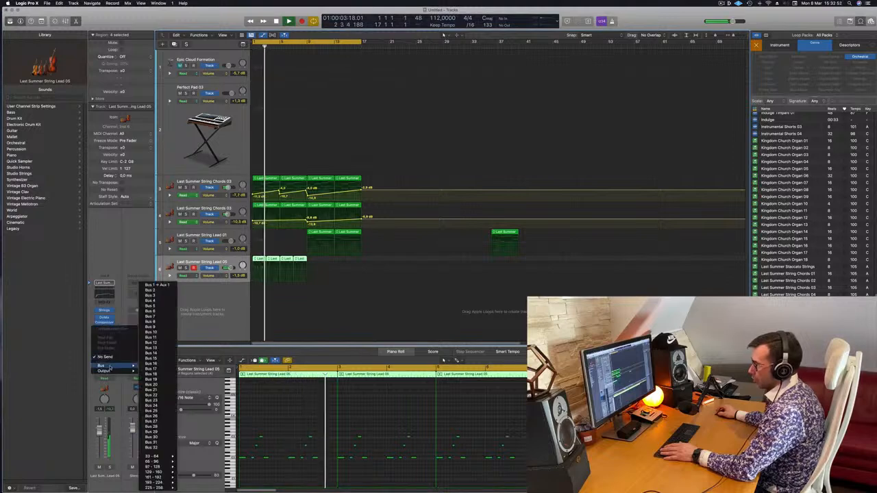
left_click(150, 290)
Insert a stereo Tape Delay on the Bus 2 aux channel and set its wet output to 100%.
left_click(144, 316)
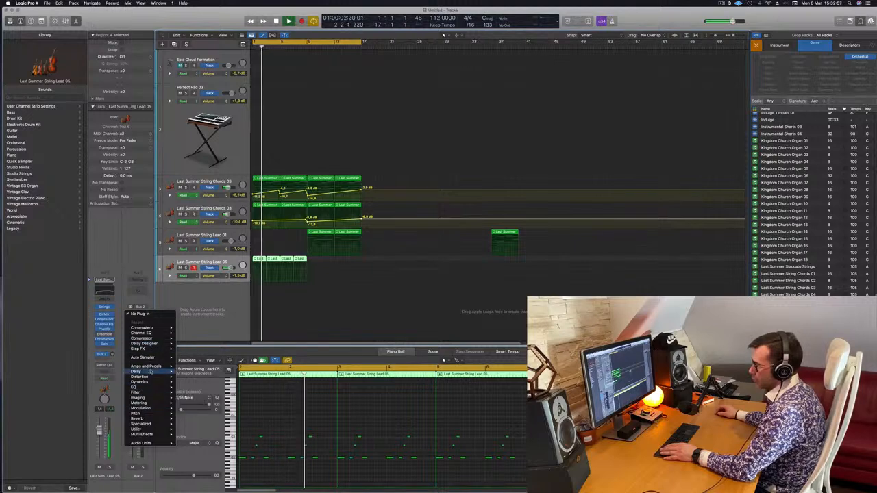
mouse_move(155, 376)
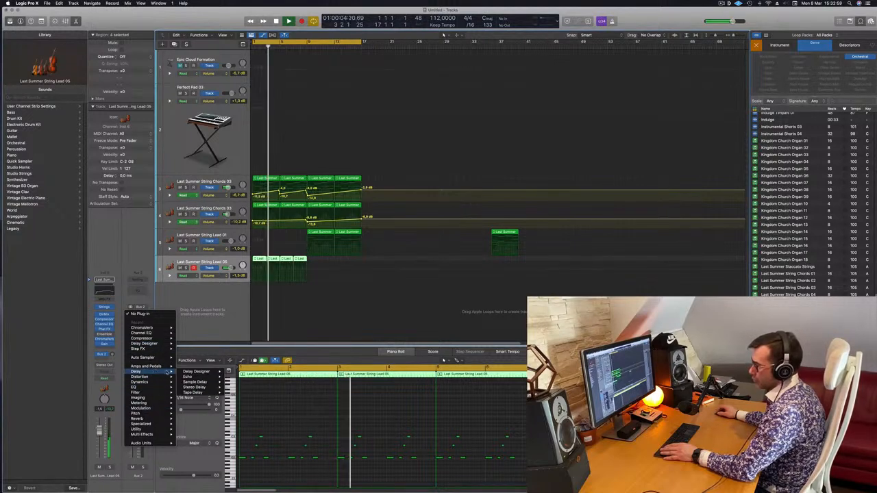
mouse_move(199, 394)
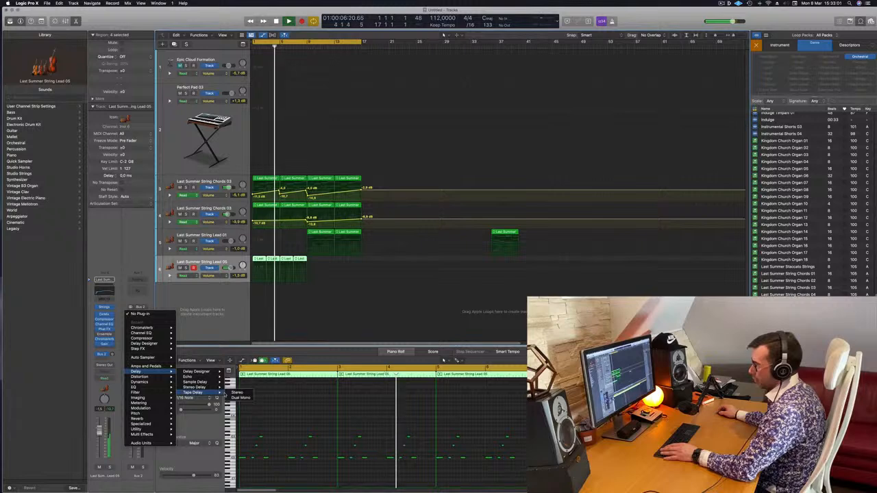
left_click(237, 392)
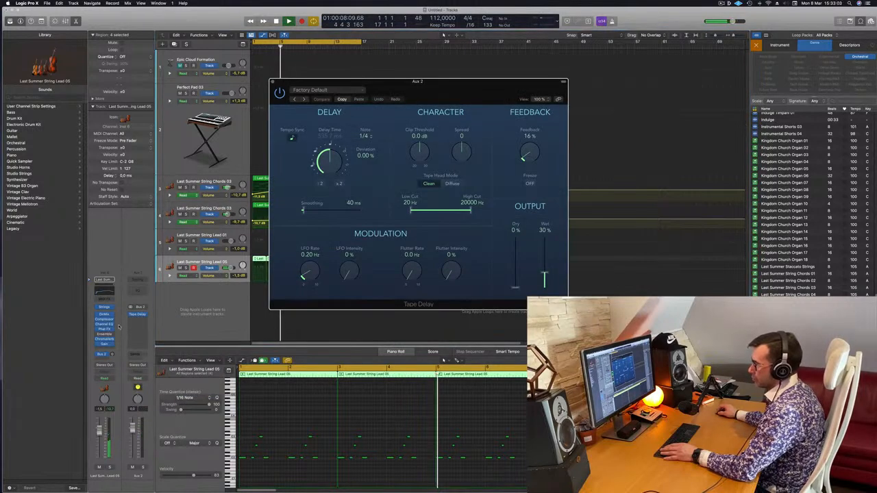
left_click_drag(452, 82, 756, 94)
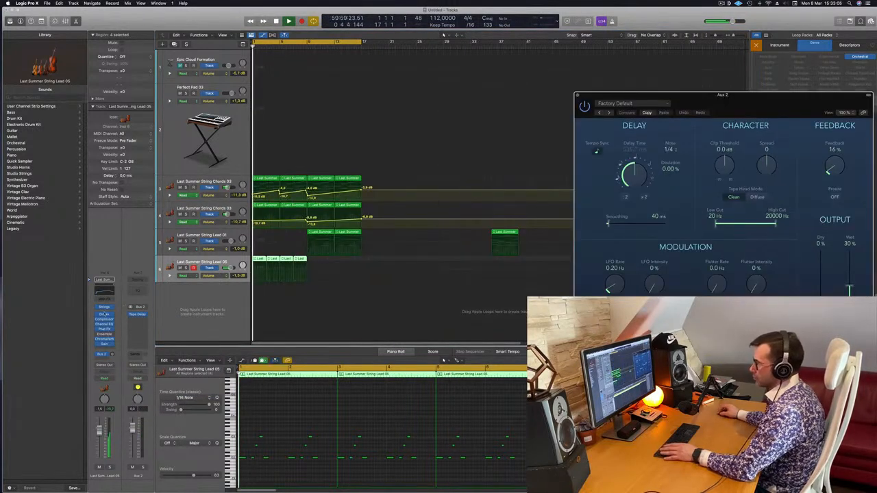
left_click_drag(850, 287, 849, 251)
key("space")
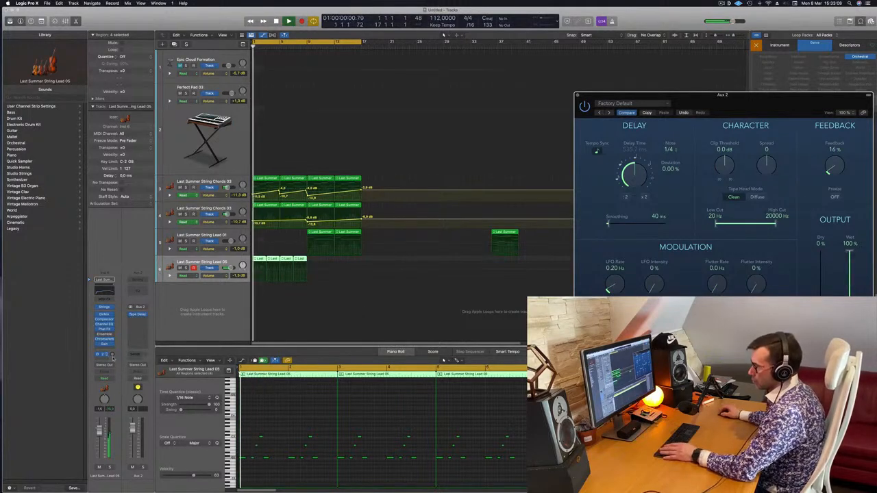
Raise the Bus 2 send level on String Lead 05, play the arrangement and close the Tape Delay window.
left_click_drag(112, 355, 112, 354)
key("space")
key("space")
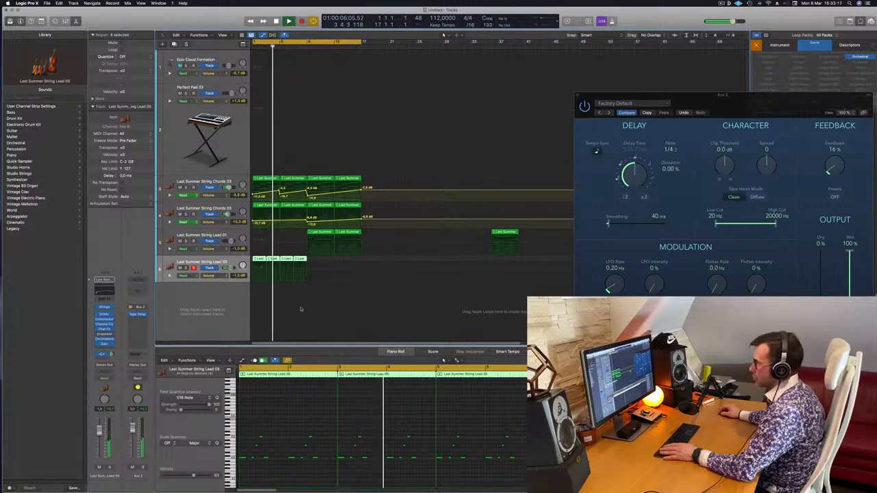
left_click(328, 299)
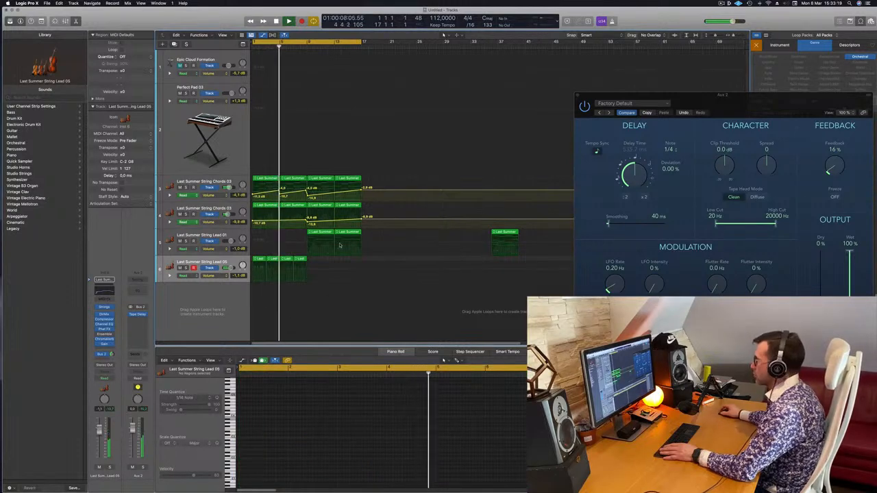
left_click_drag(578, 97, 366, 114)
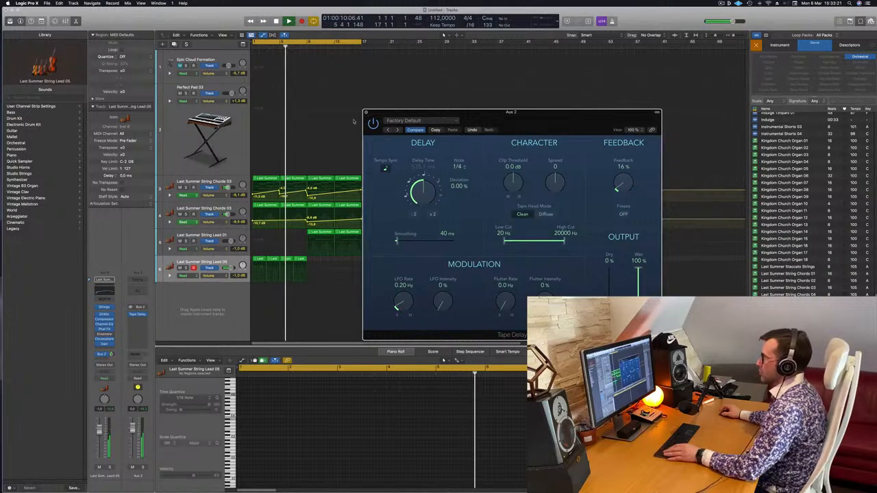
left_click(367, 113)
scroll(347, 311, "right", 1)
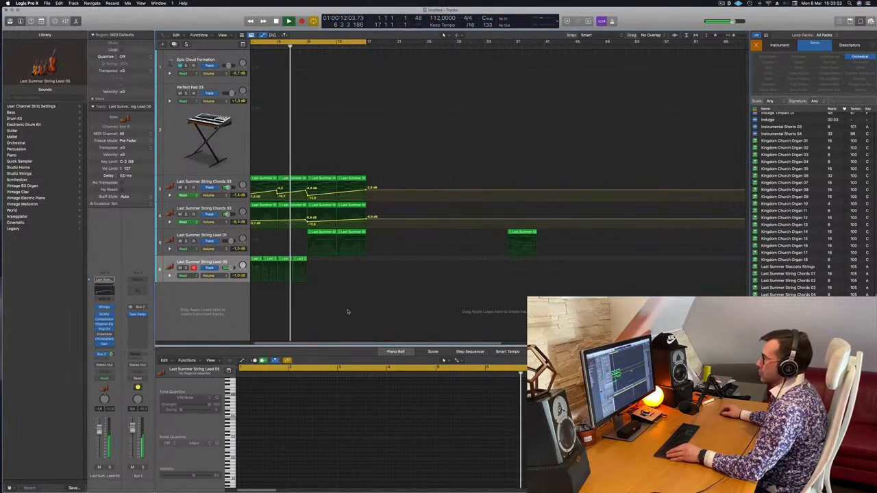
scroll(350, 309, "left", 3)
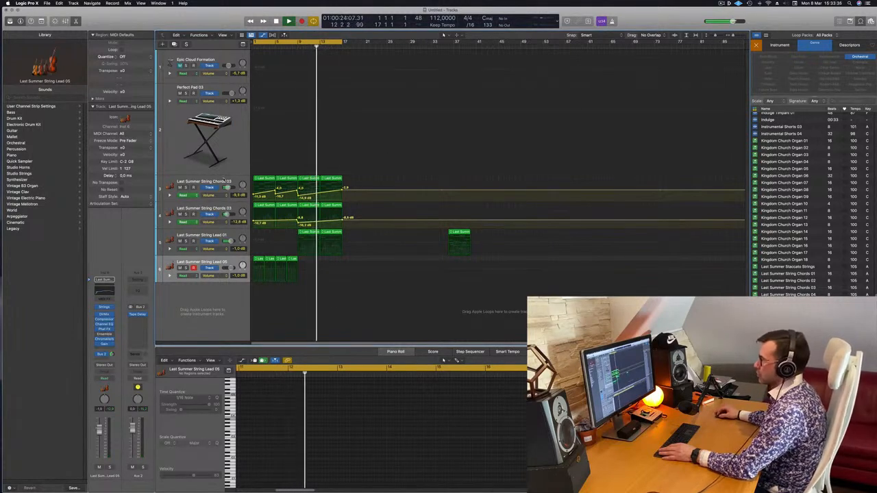
Duplicate the first String Chords 03 track and copy its regions at bars 9 and 13 onto the duplicate.
left_click(221, 180)
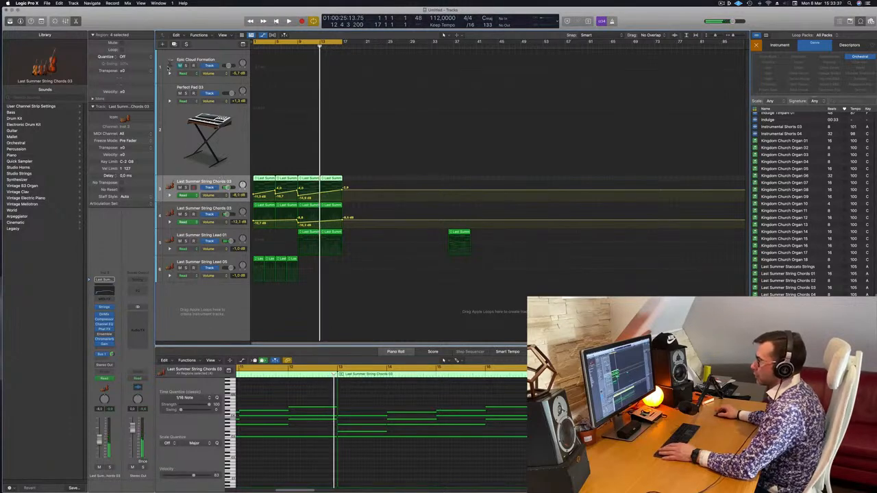
key("super+d")
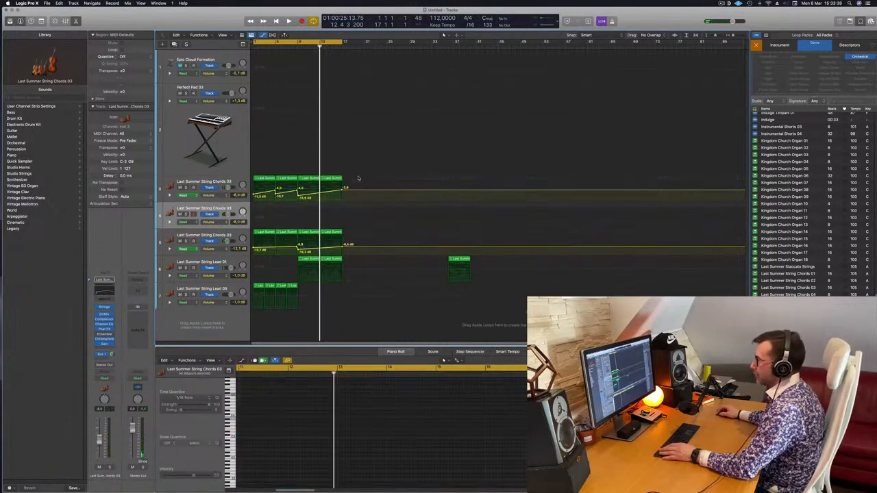
left_click(311, 181)
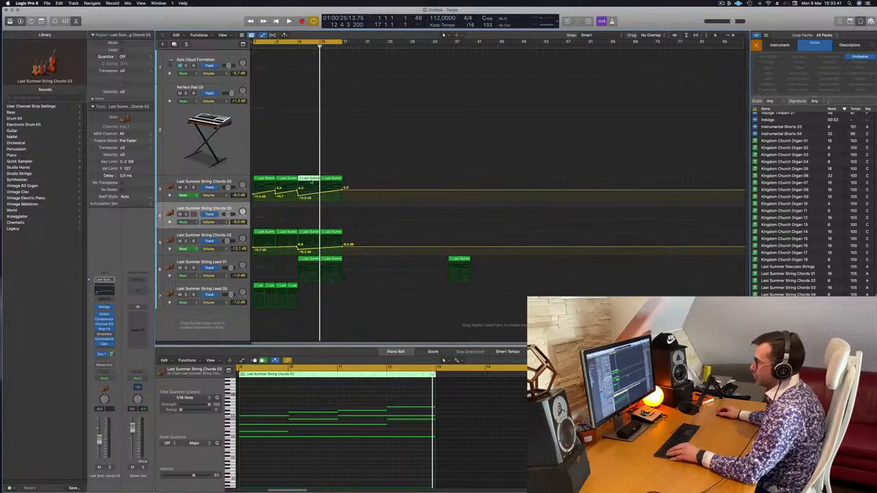
left_click_drag(312, 180, 311, 220)
left_click_drag(330, 181, 334, 212)
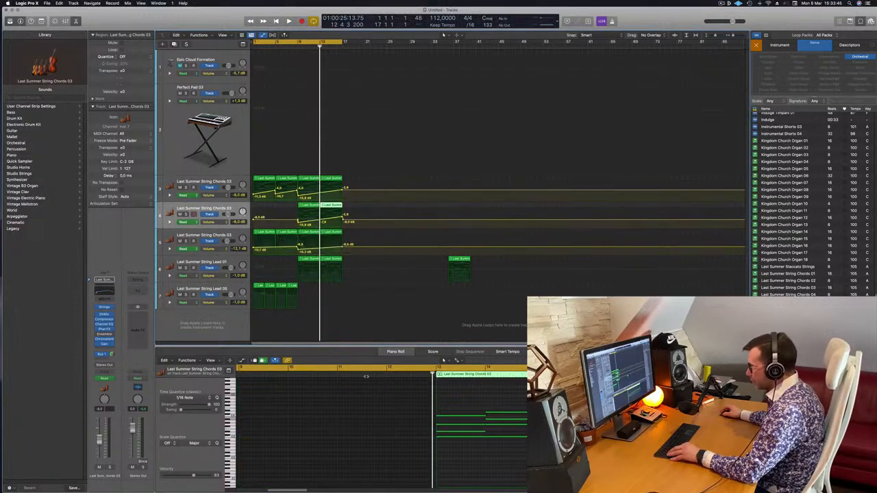
Transpose all notes of the two copied String Chords 03 regions down one octave and play the arrangement from the start.
left_click(311, 206)
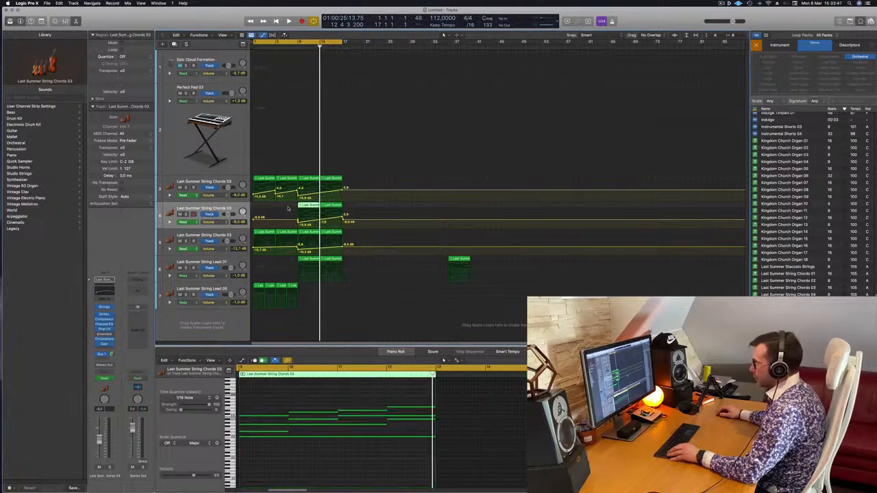
left_click(323, 207, "shift")
left_click_drag(269, 389, 616, 445)
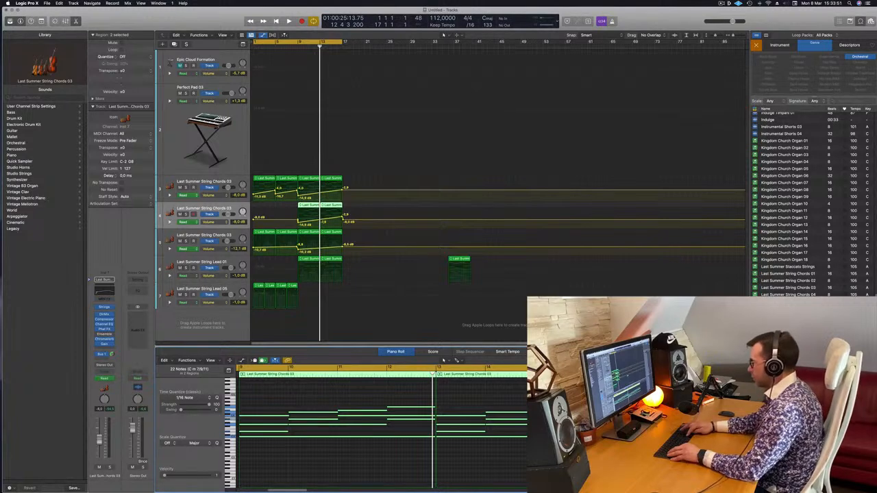
key("shift+alt+Down")
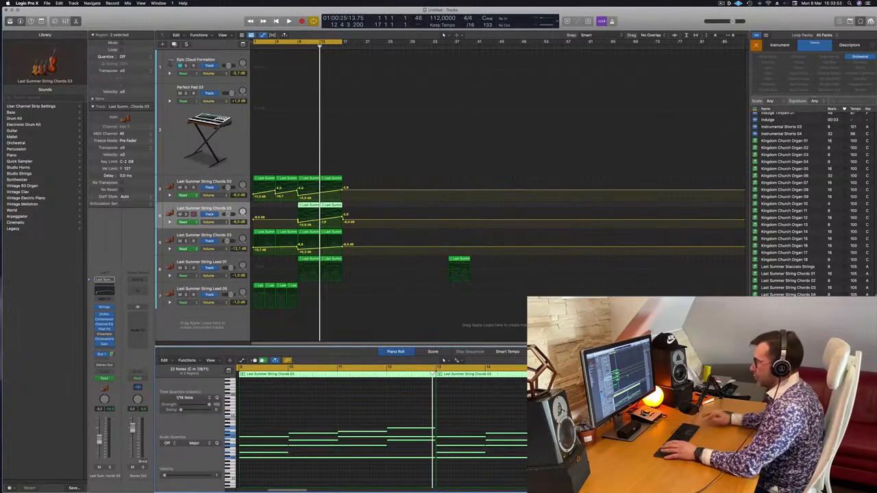
key("Return")
key("space")
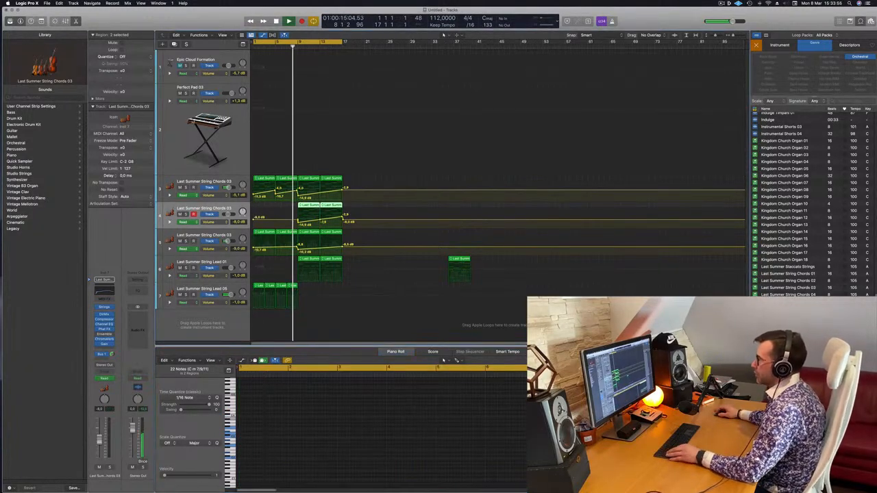
Solo the duplicated String Chords 03 track and switch off Dynamics via CC in its Studio Strings instrument.
key("super+Left")
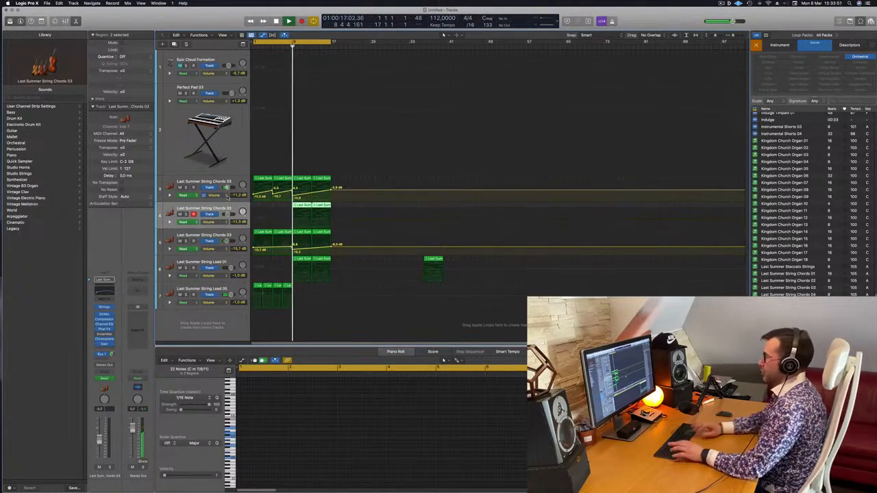
left_click(185, 214)
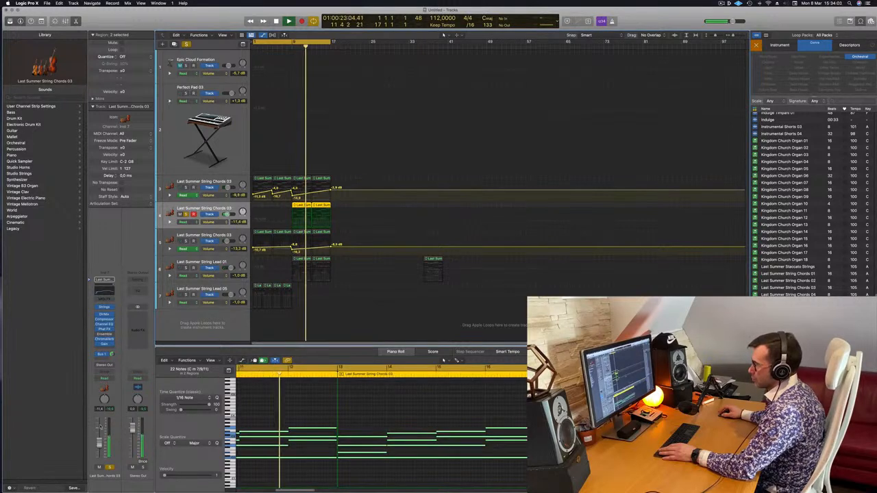
left_click(113, 294)
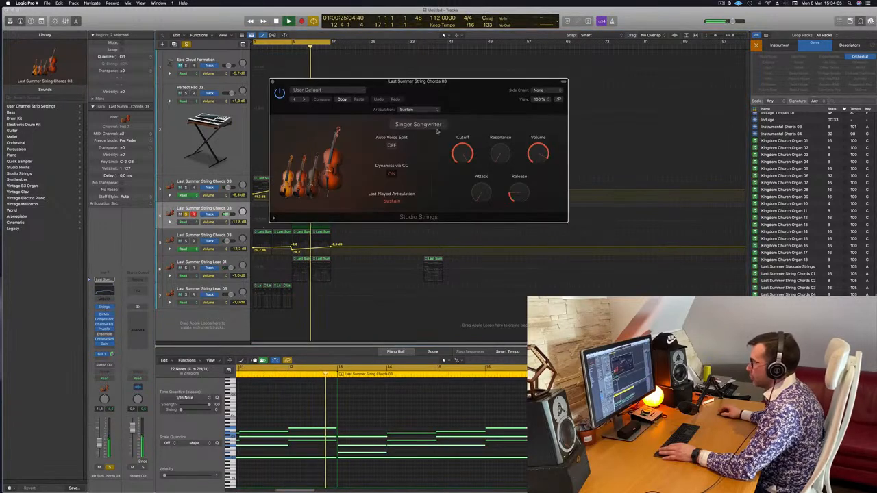
left_click(391, 174)
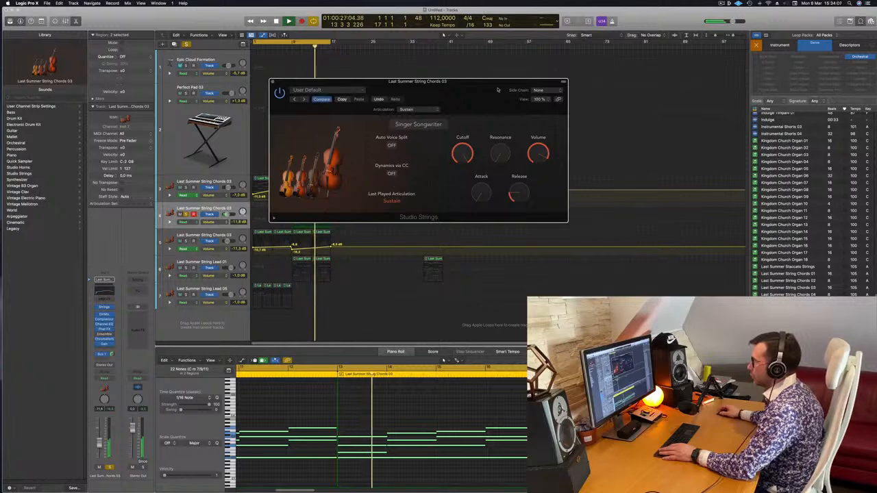
left_click_drag(498, 98, 767, 184)
key("Return")
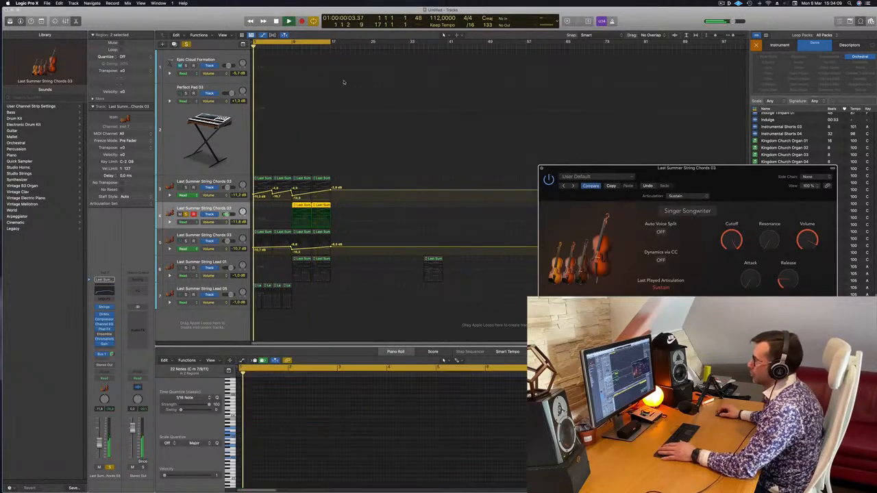
Limit the cycle range to bars 9 to 17 and set the duplicated String Chords 03 track's volume to -2.3 dB.
left_click(293, 42)
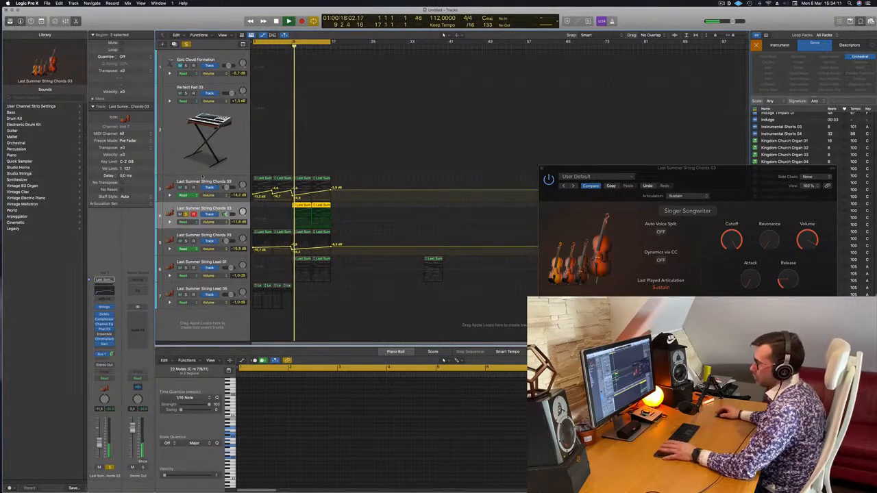
key("Return")
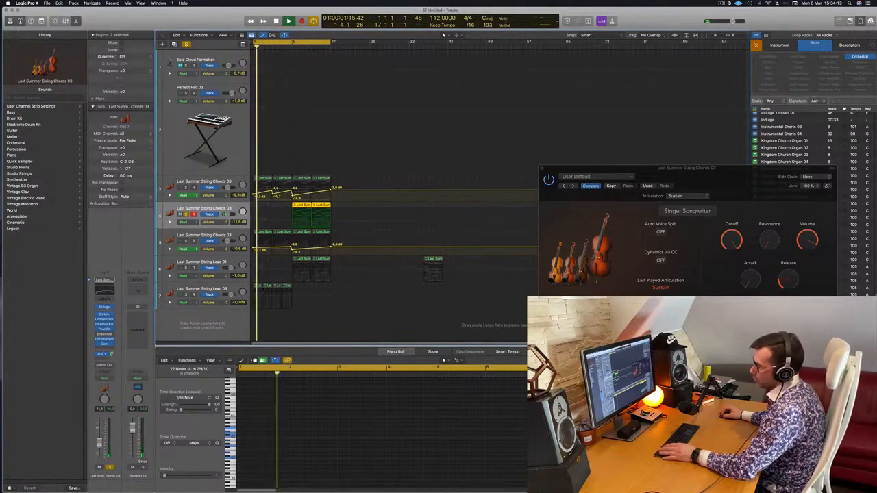
key("Return")
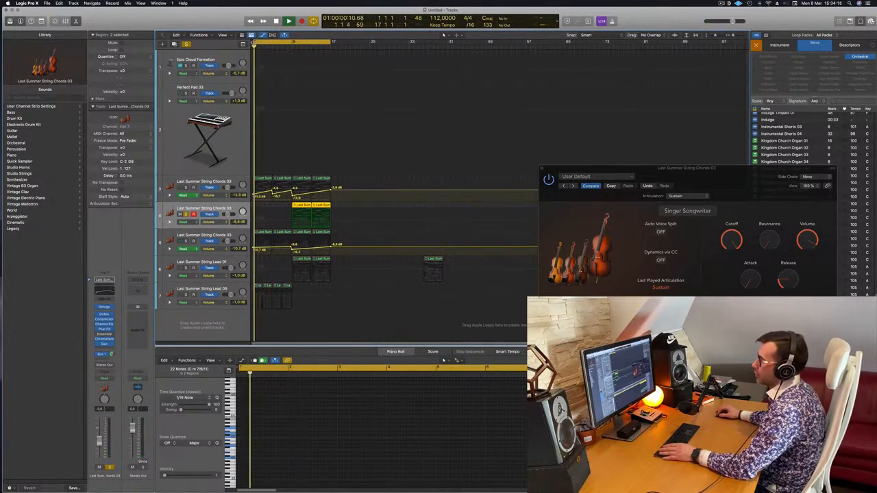
left_click(293, 42)
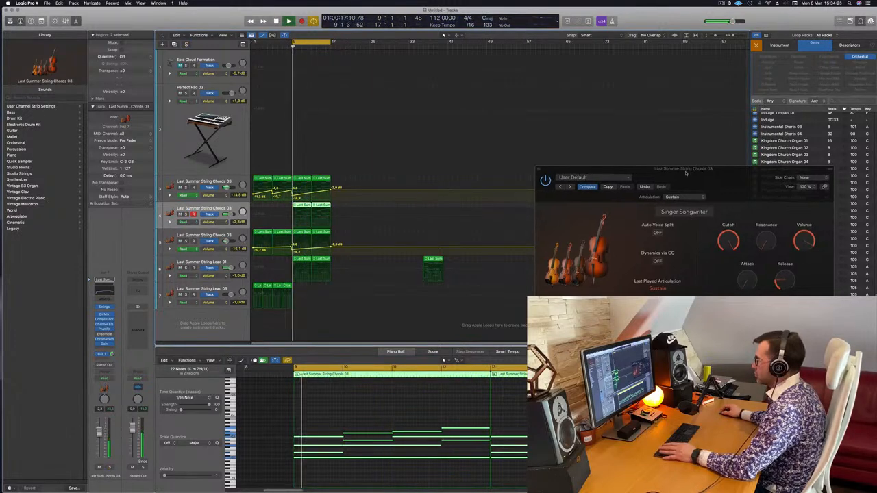
Change the duplicated track's Studio Strings instrument to String Ensemble, keeping the Sustain articulation, and play the cycle.
left_click_drag(706, 169, 539, 146)
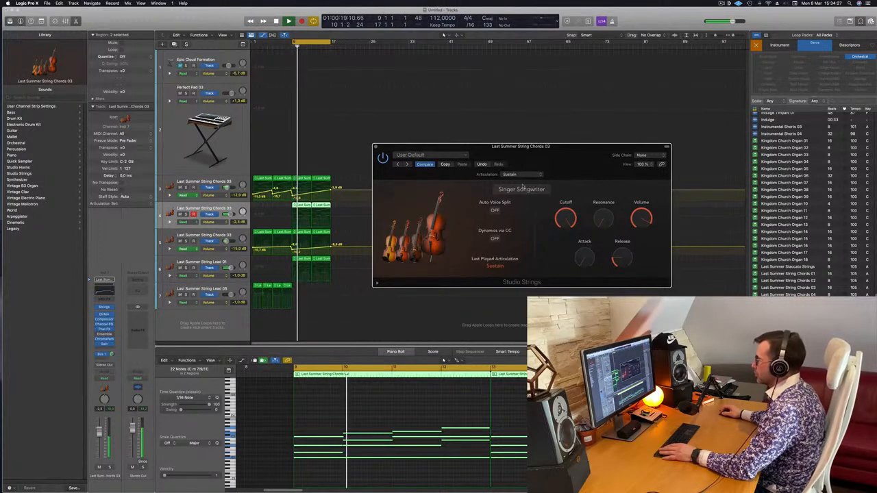
left_click(526, 174)
left_click(544, 179)
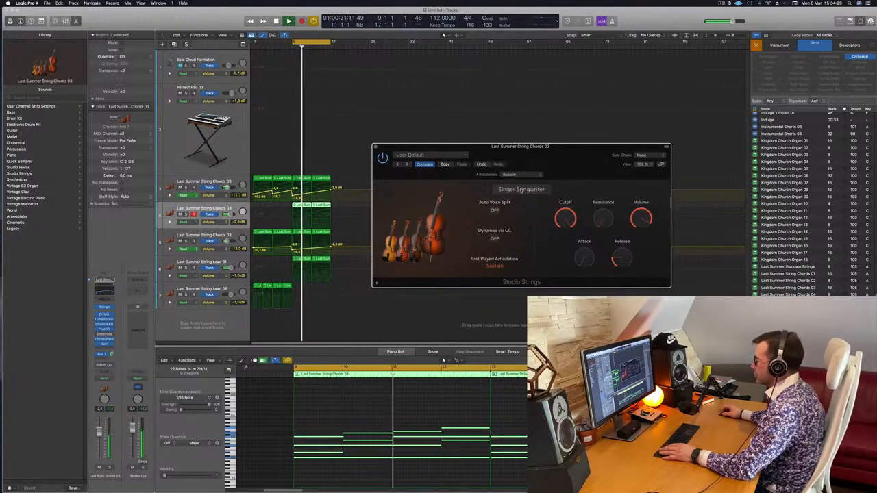
left_click(521, 190)
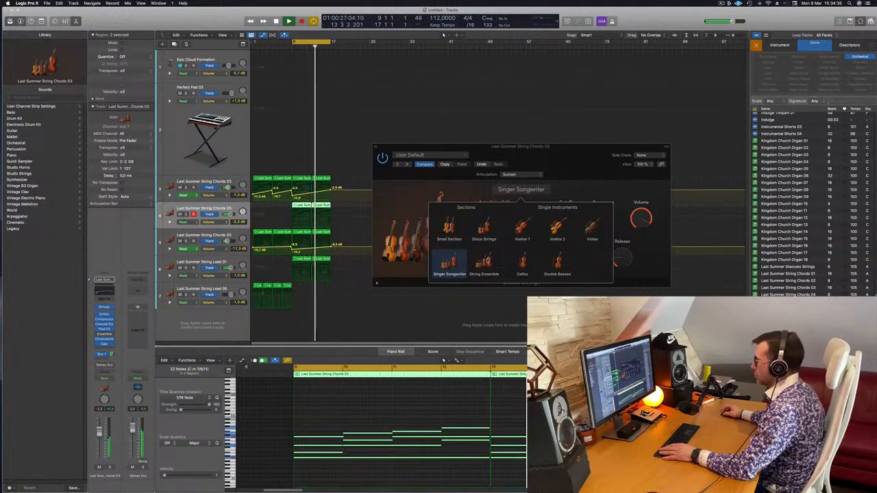
left_click(487, 261)
left_click_drag(601, 154, 613, 152)
key("space")
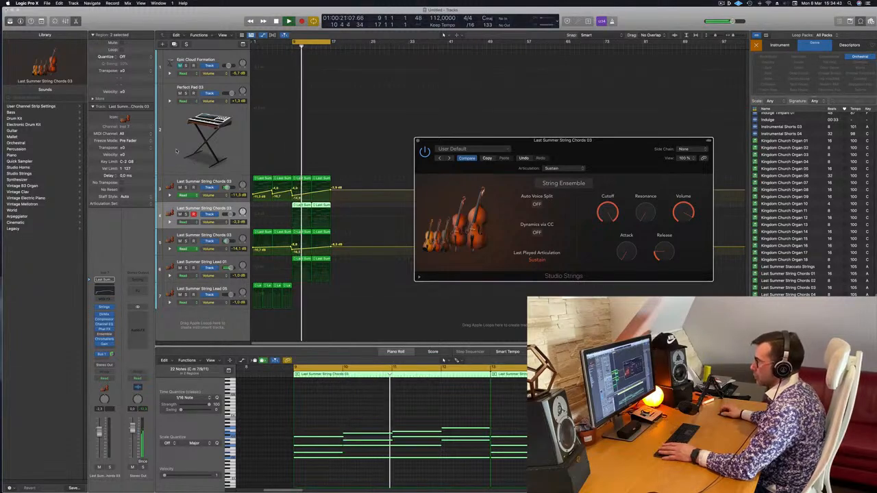
Select the Perfect Pad 03 track, replay the soloed String Chords 03 duplicate from bar 9 and unsolo it.
left_click(209, 133)
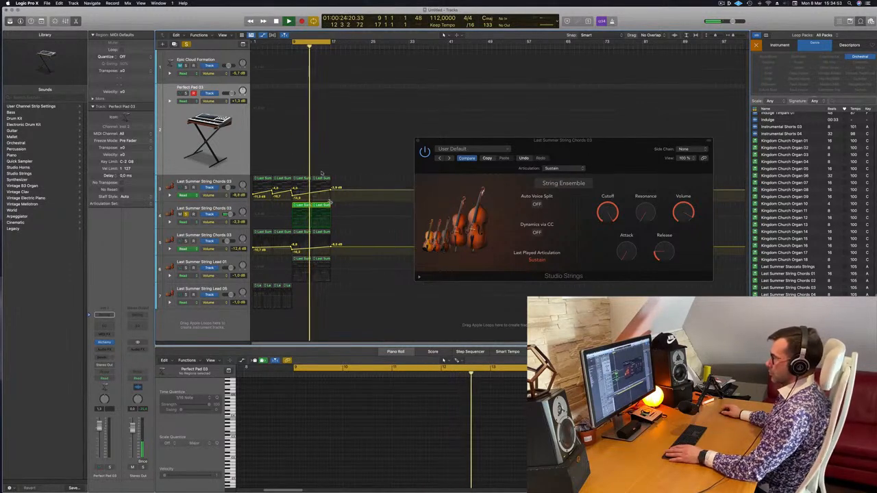
key("space")
key("space")
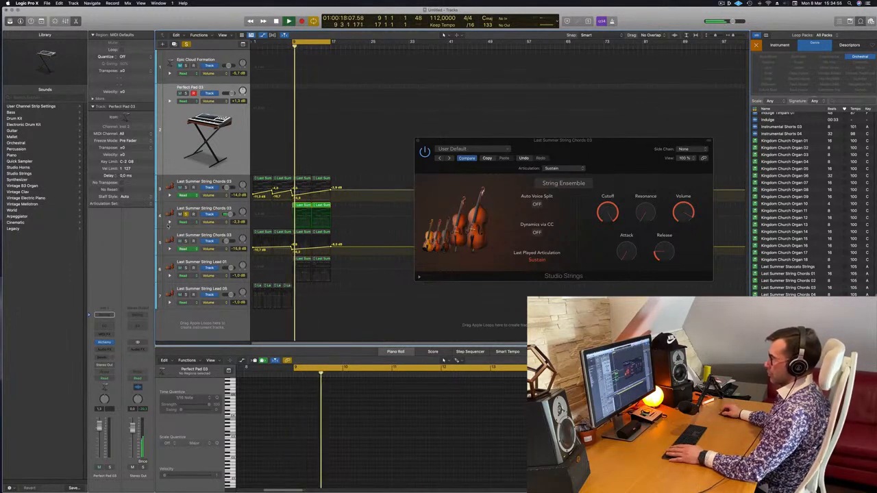
left_click(184, 215)
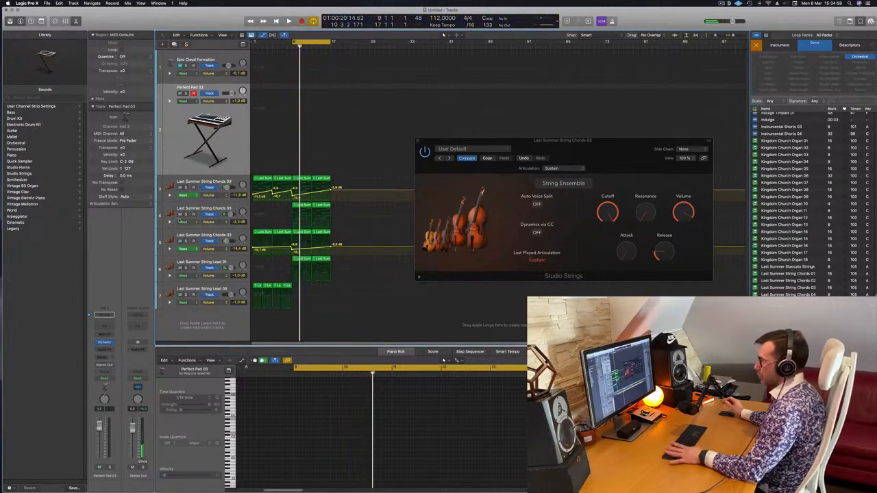
Play the cycle, select the String Ensemble duplicate of String Chords 03 and close its Studio Strings window.
key("space")
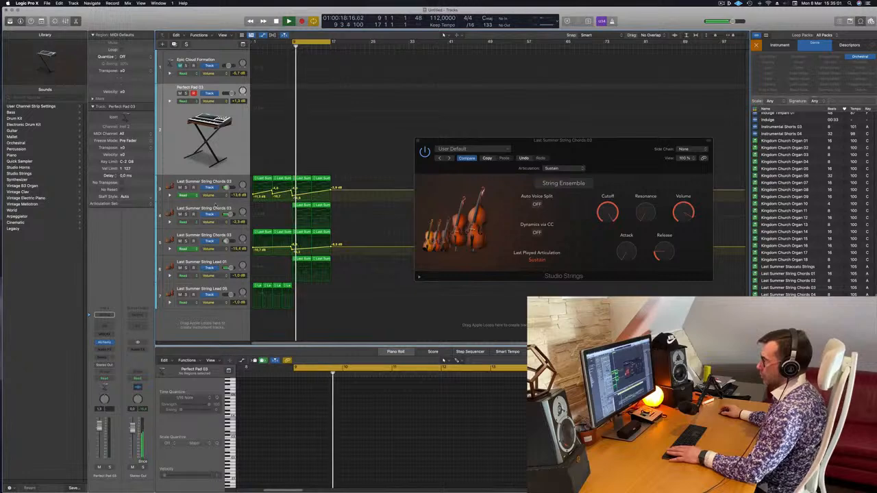
left_click(198, 208)
left_click(418, 140)
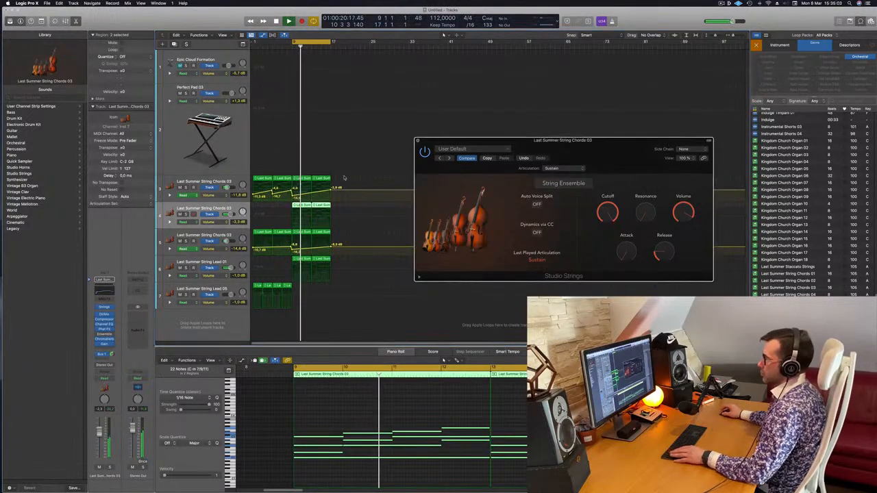
scroll(331, 183, "down", 2)
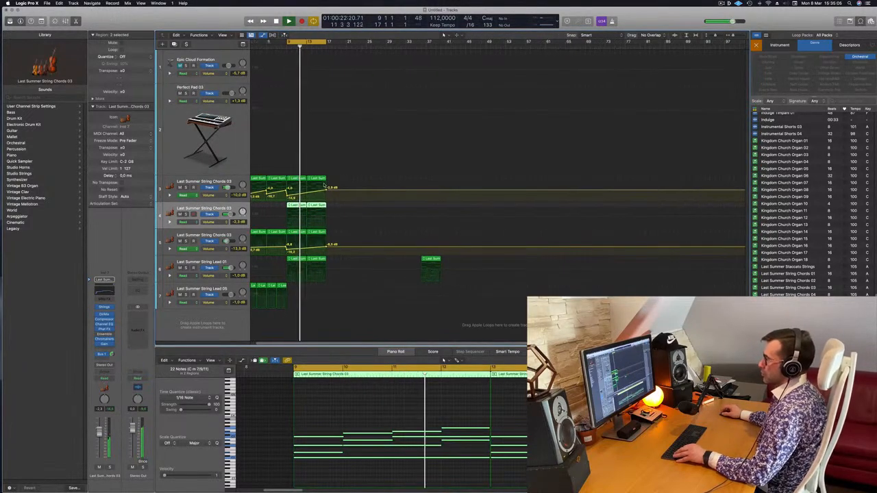
Repeat the four String Lead 05 regions twice and delete the copies in bars 9 to 17, keeping those from bar 17.
left_click(257, 286)
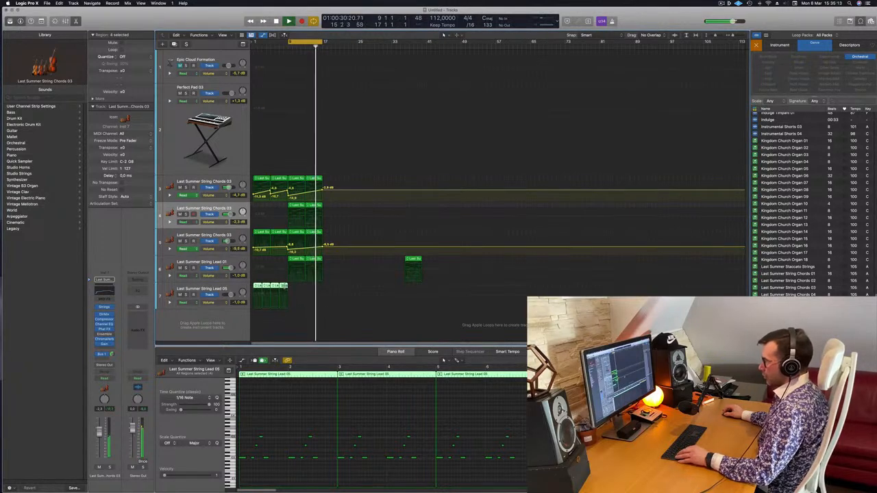
left_click(307, 302)
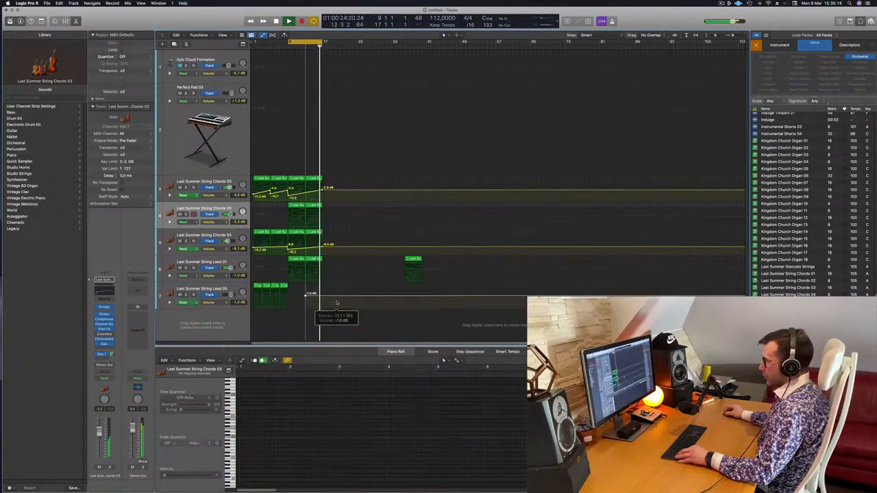
left_click(248, 285)
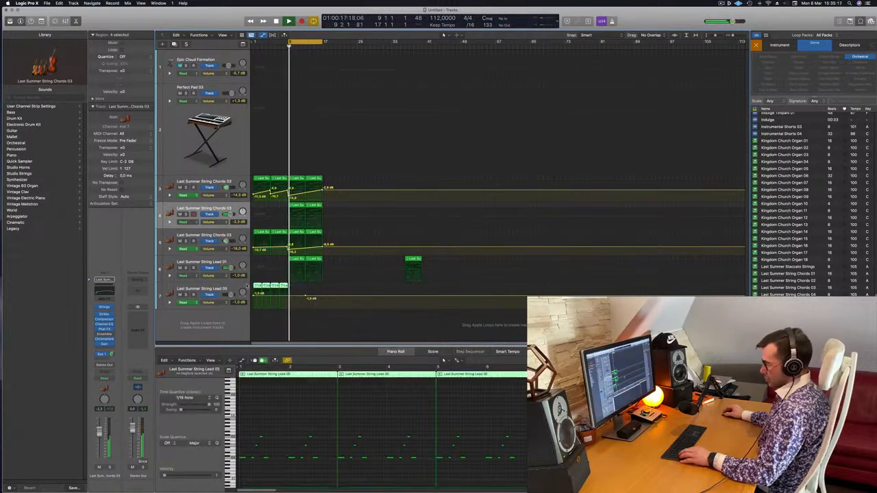
key("super+r")
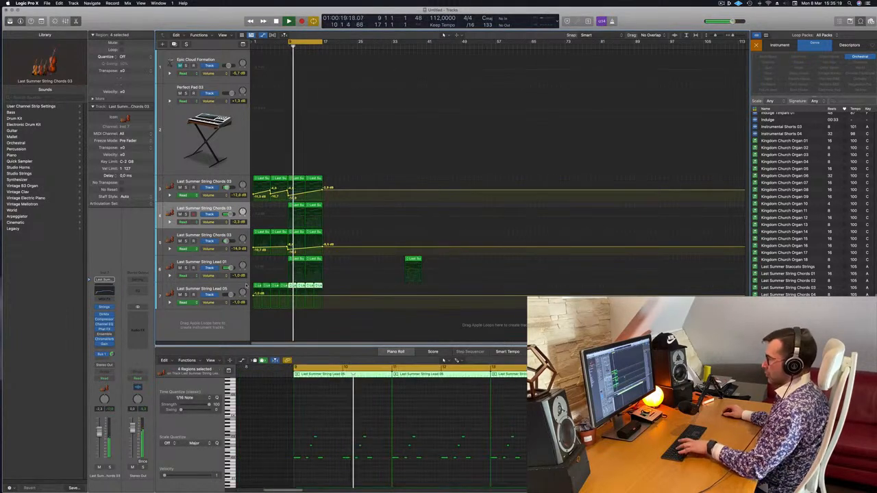
key("super+r")
left_click_drag(290, 315, 315, 289)
key("Delete")
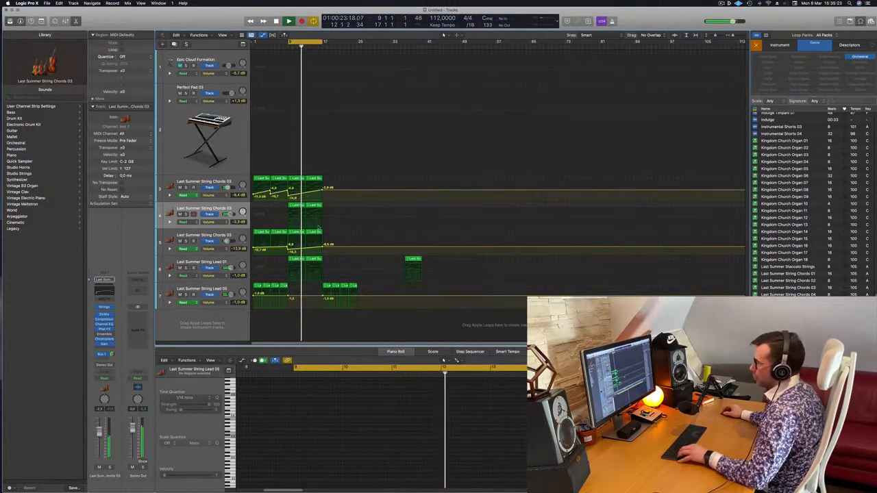
Copy the two octave-lower String Chords 03 regions from bar 9 to bar 17 and extend the cycle range to bar 25.
left_click(299, 232)
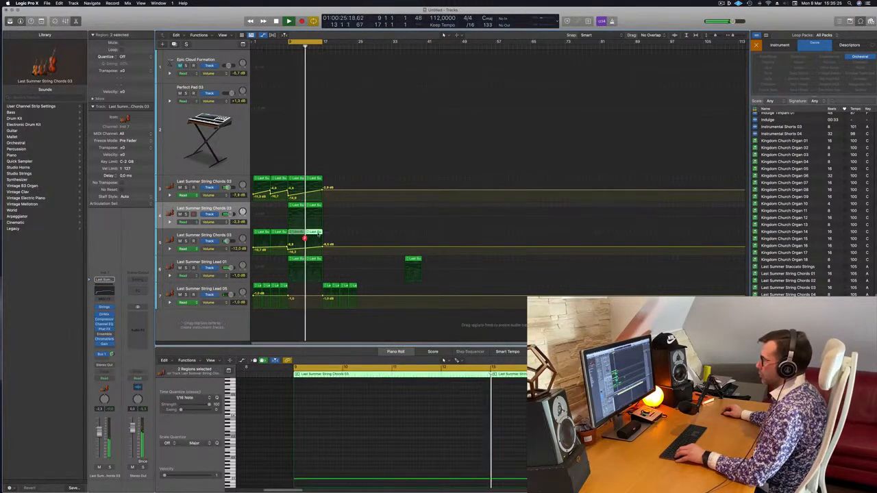
left_click_drag(318, 234, 352, 233)
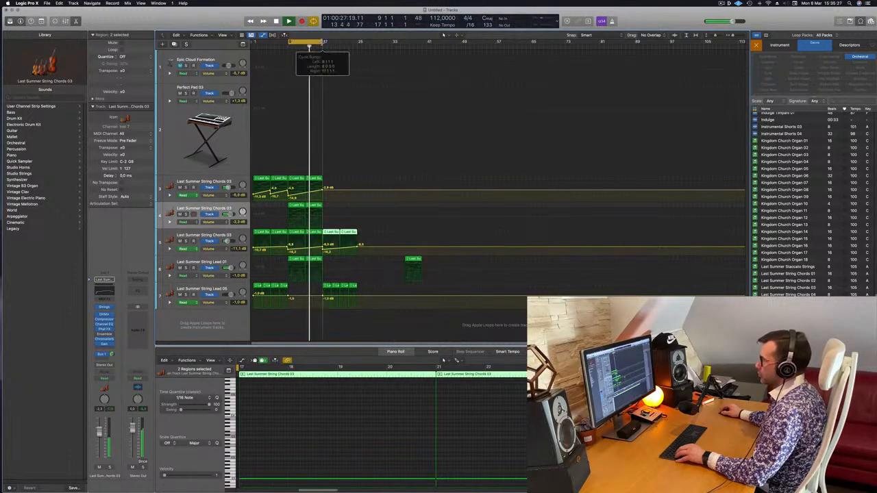
left_click_drag(322, 43, 358, 42)
scroll(305, 160, "left", 2)
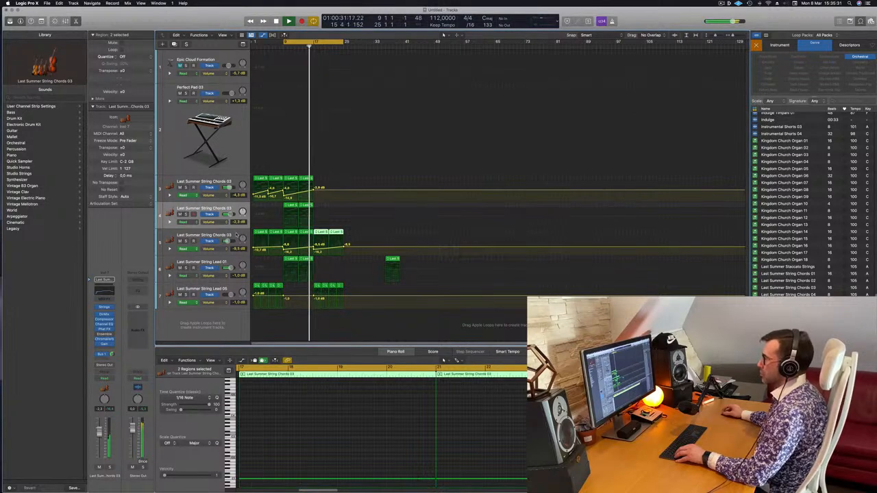
left_click(234, 235)
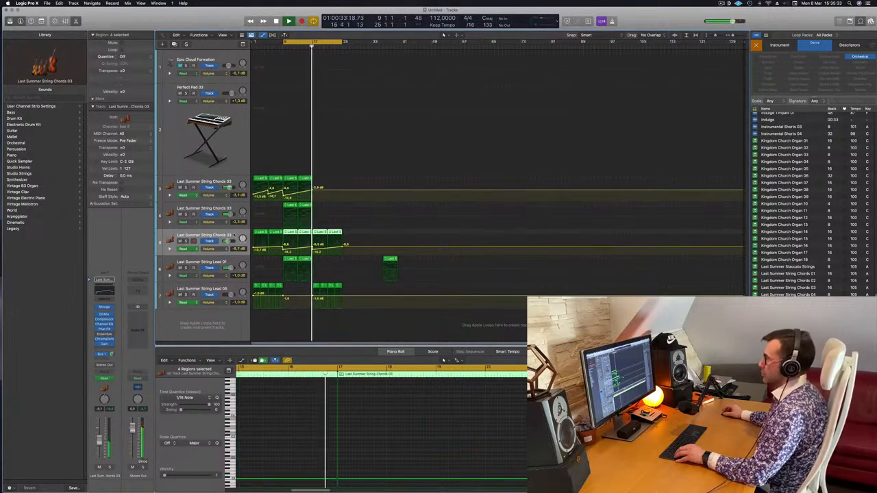
scroll(324, 267, "right", 3)
scroll(324, 267, "left", 1)
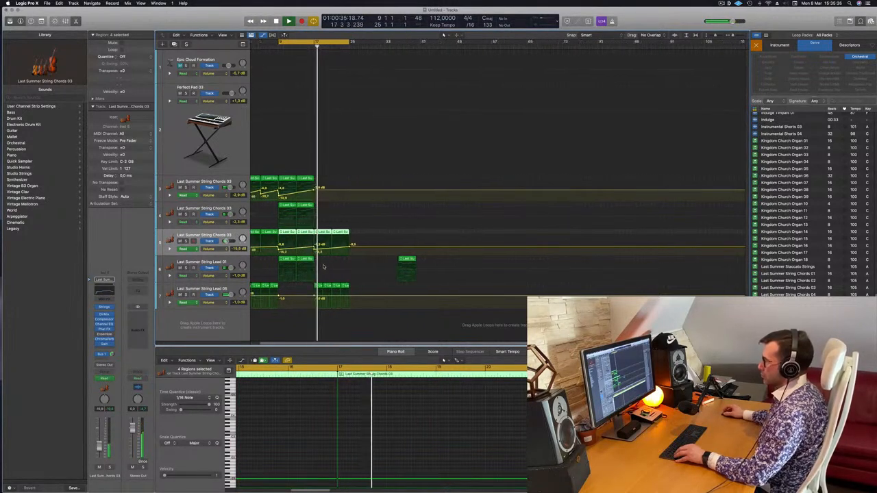
scroll(342, 270, "right", 3)
scroll(355, 276, "left", 2)
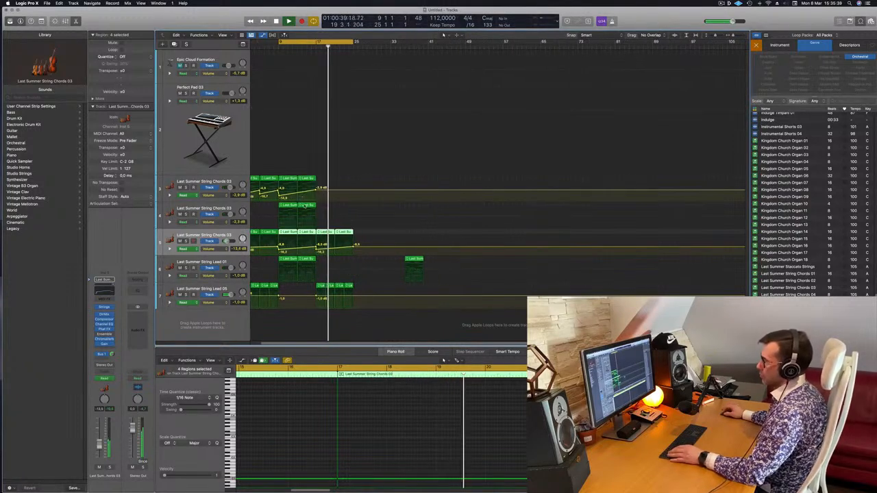
Duplicate the String Ensemble chords track and copy its region from bar 13 onto the new track at bar 17.
left_click(239, 204)
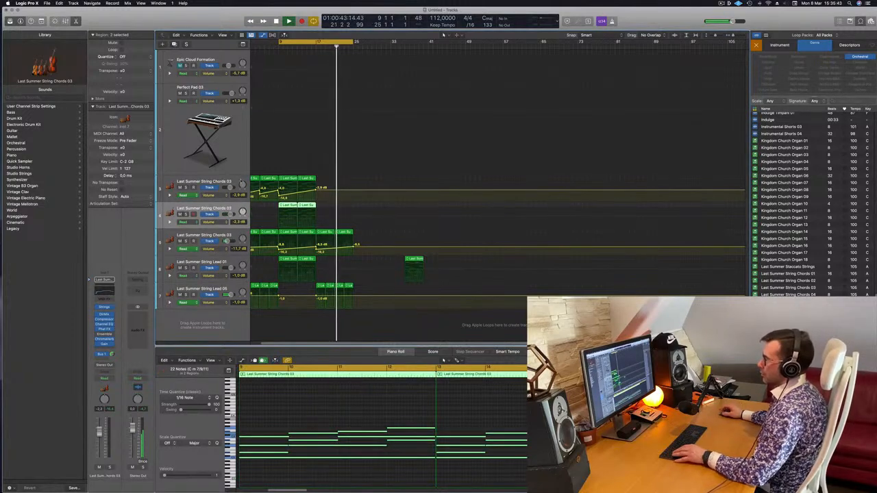
key("super+d")
left_click(310, 205)
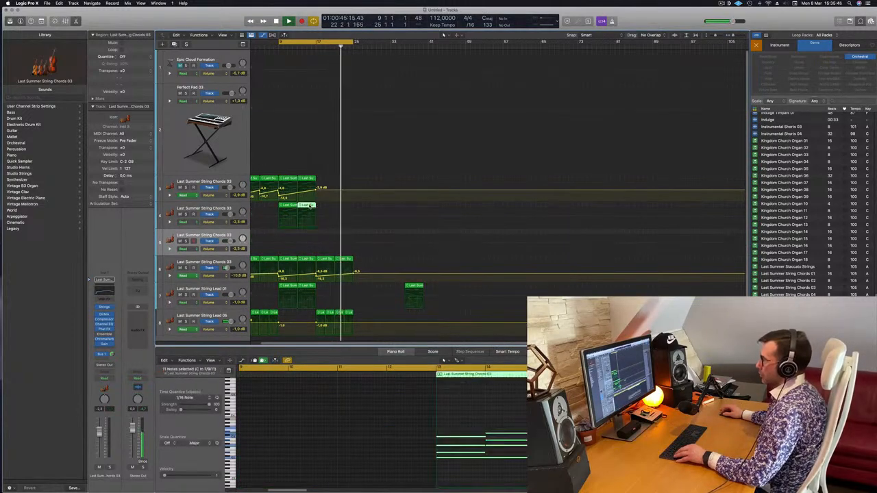
left_click_drag(309, 205, 328, 233)
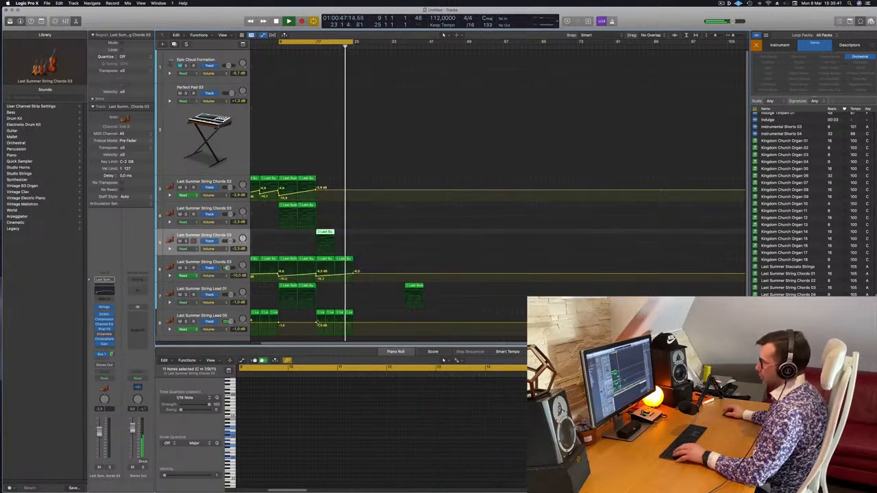
Delete the lower chord notes in the copied region, leaving the top line, and load the Orchestral Brass patch French Horn Solo.
key("e")
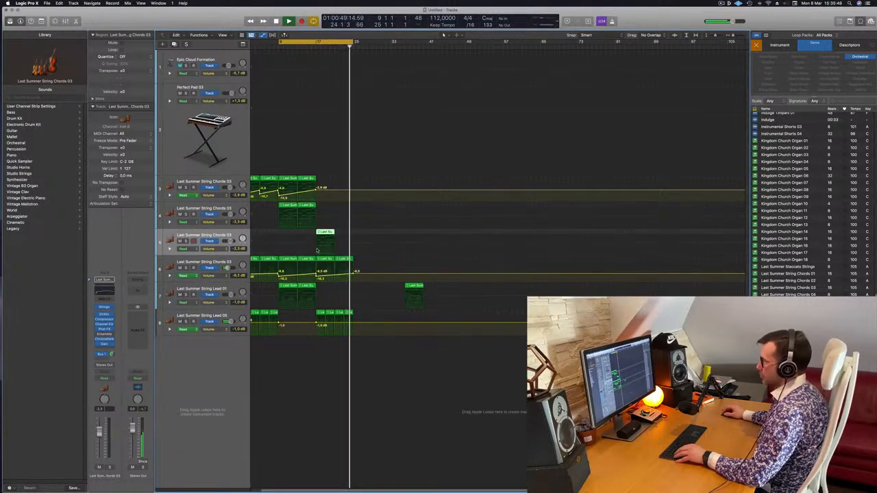
key("e")
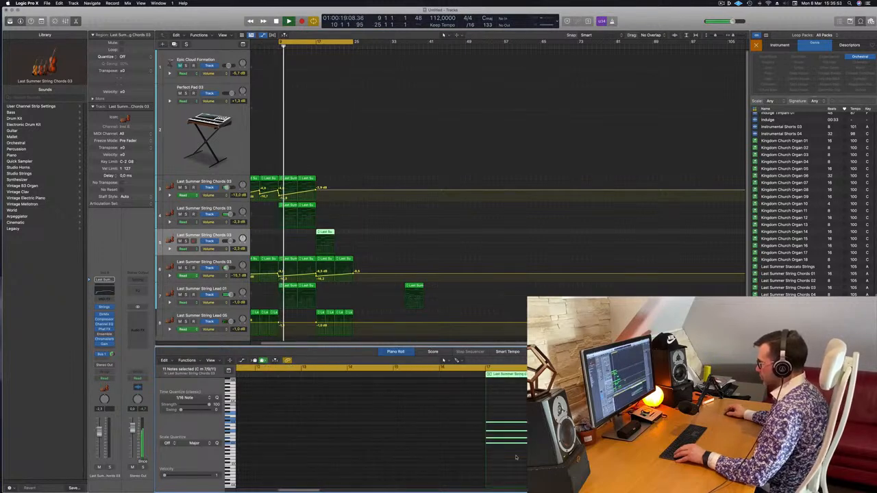
left_click_drag(515, 465, 549, 425)
key("Delete")
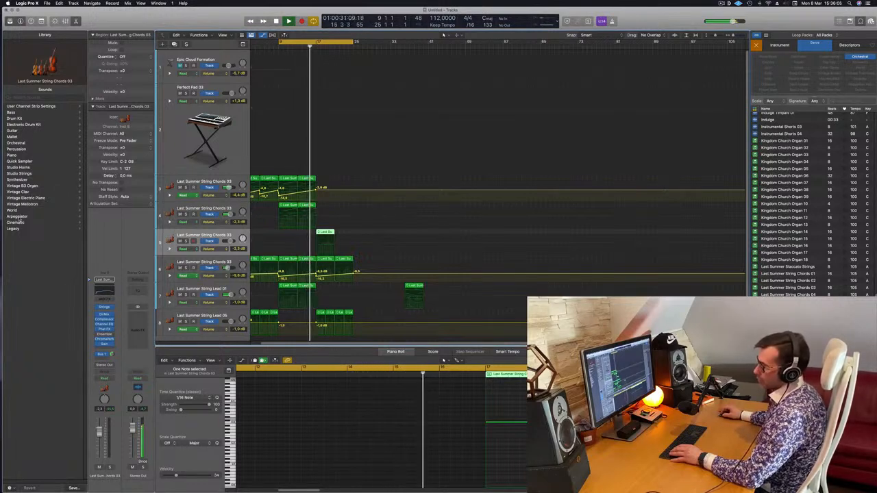
left_click(18, 143)
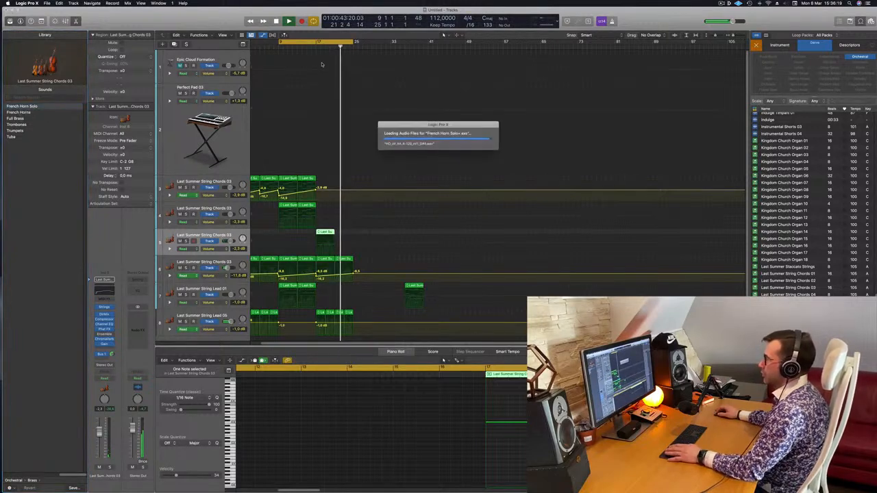
key("space")
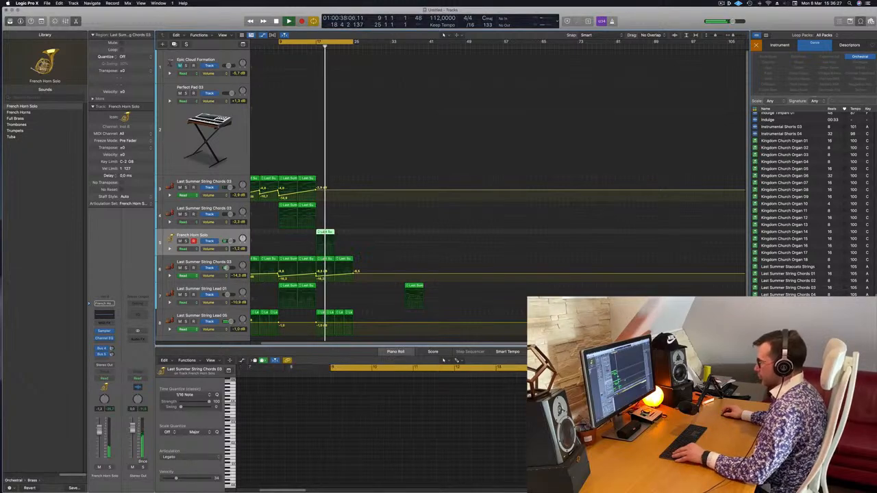
Transpose the four notes of the French Horn Solo region at bar 17 up one octave.
scroll(423, 423, "right", 10)
left_click(422, 424)
scroll(423, 423, "left", 4)
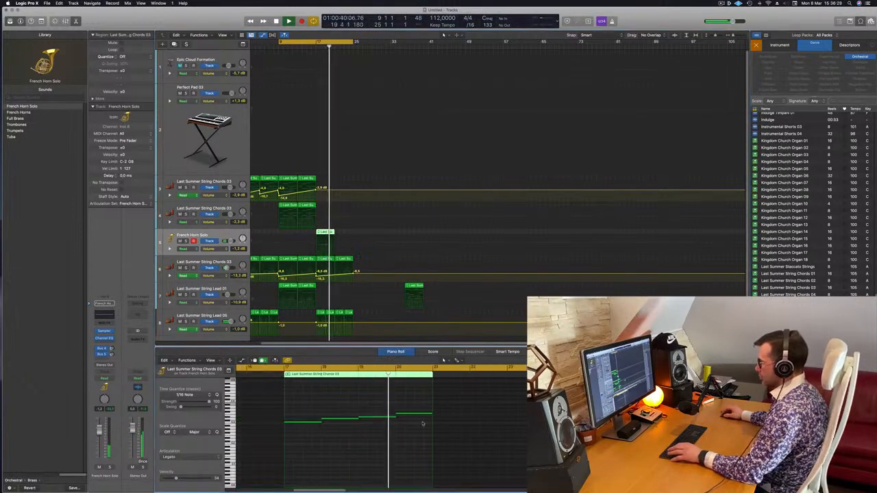
scroll(423, 423, "left", 1)
left_click_drag(314, 404, 508, 472)
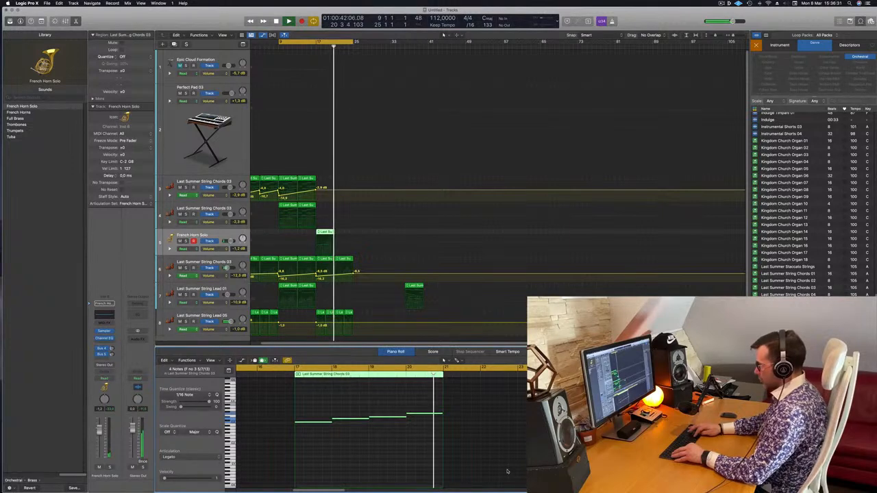
key("alt+shift+Down")
key("alt+shift+Up")
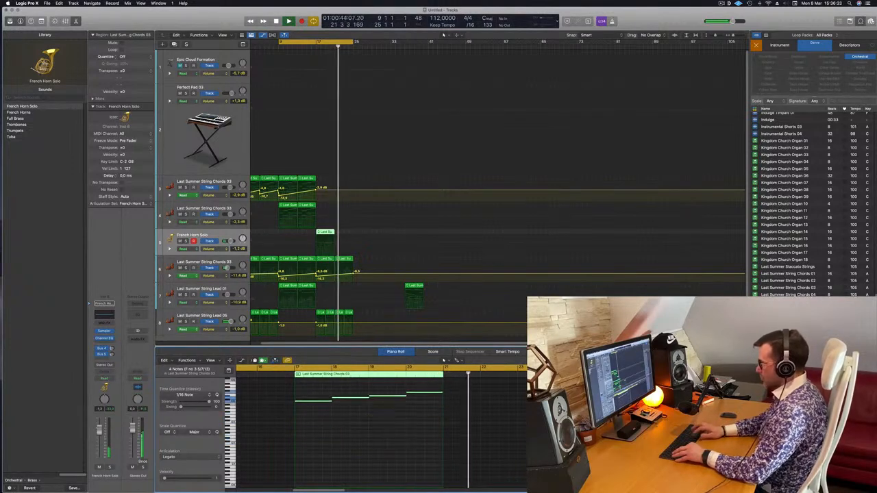
Replay from bar 17, switch the horn track's patch to French Horns and move its Sampler window clear of the arrangement.
key("space")
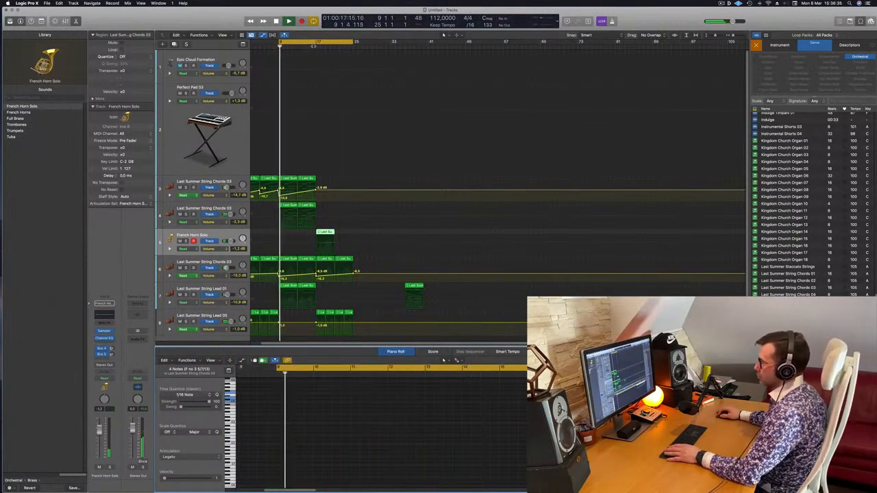
left_click(317, 47)
key("super+Left")
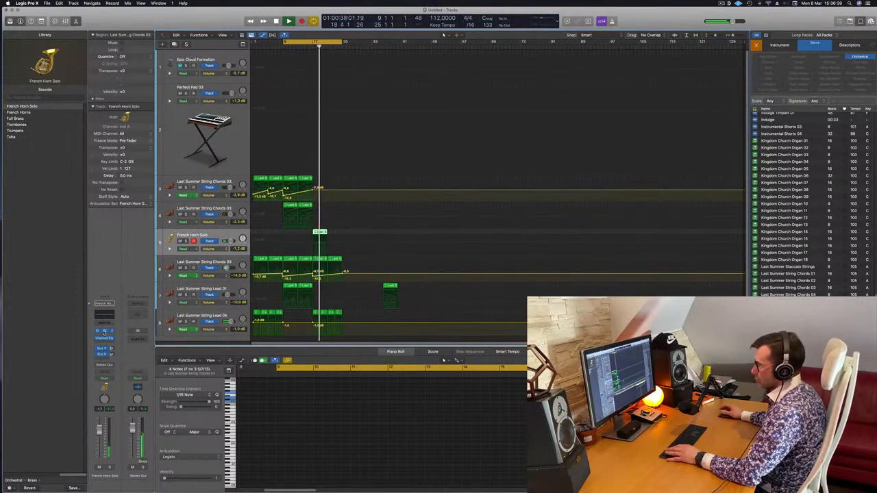
left_click(25, 112)
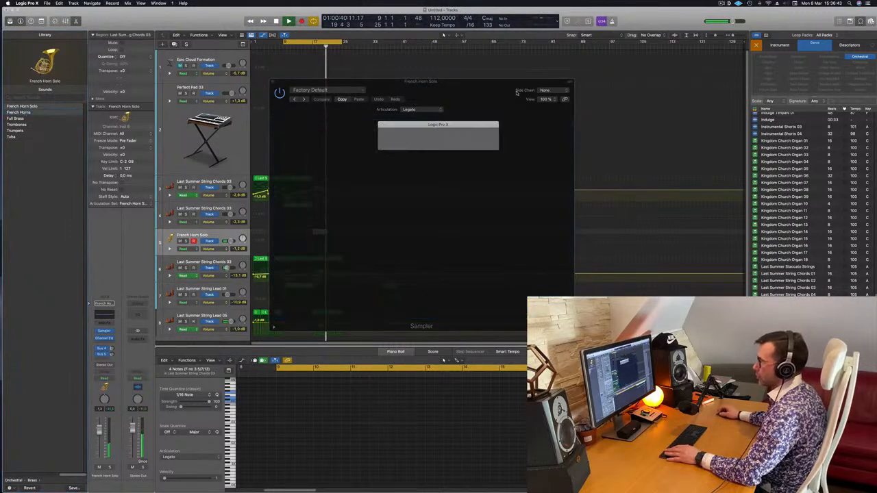
left_click_drag(392, 85, 754, 87)
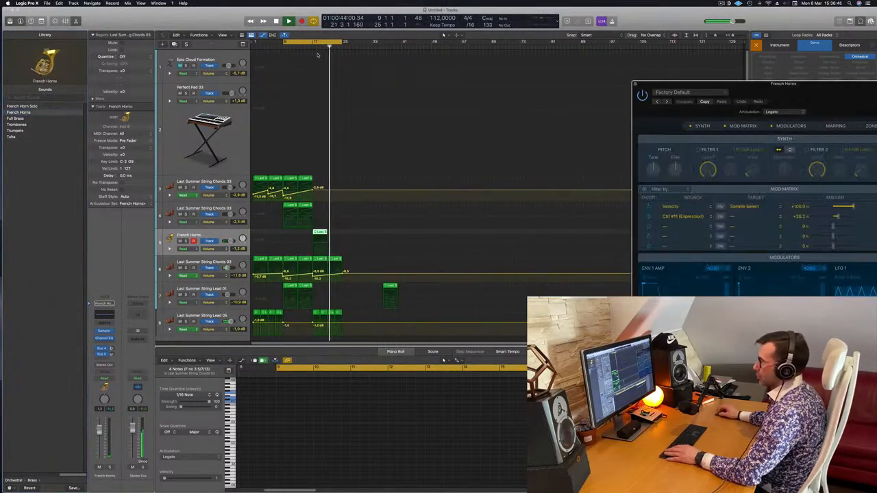
Add a Bus 1 send to the French Horns channel and raise its send level.
left_click(267, 416)
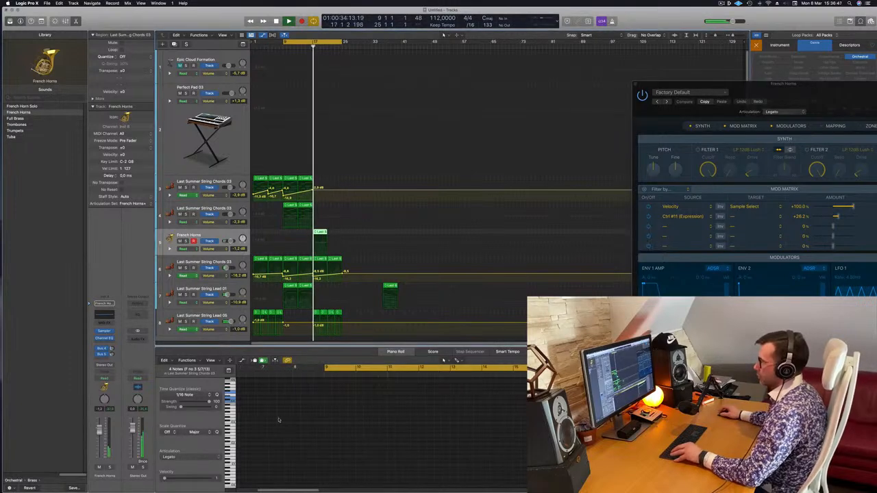
scroll(420, 459, "right", 10)
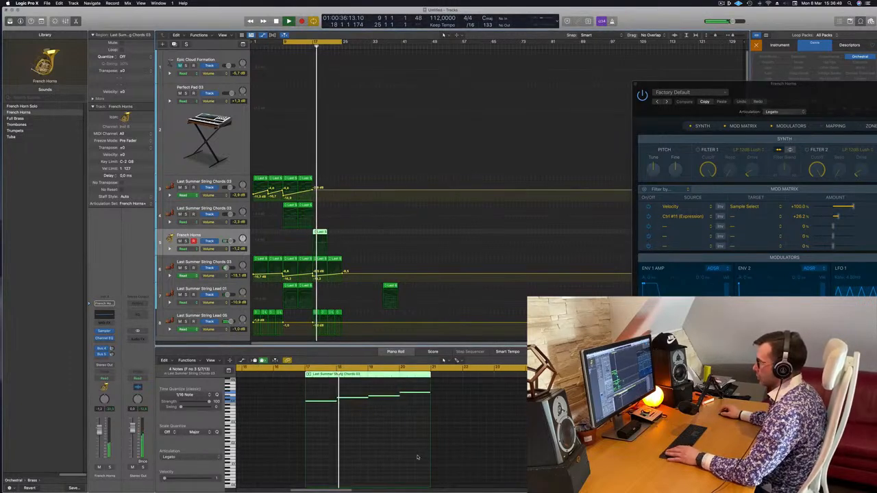
scroll(349, 428, "down", 2)
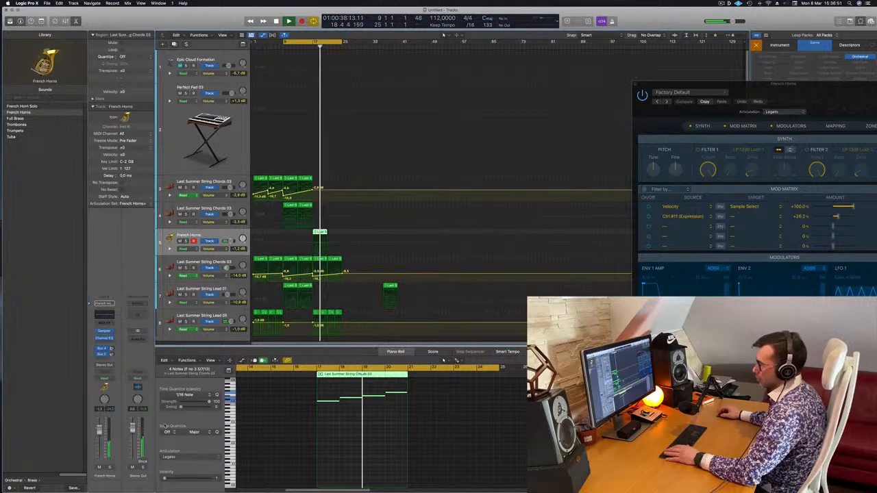
left_click(101, 360)
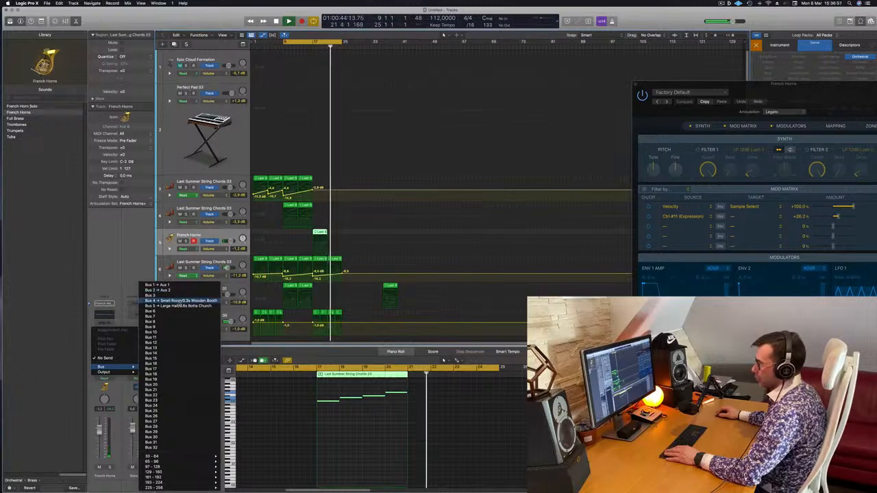
left_click(164, 285)
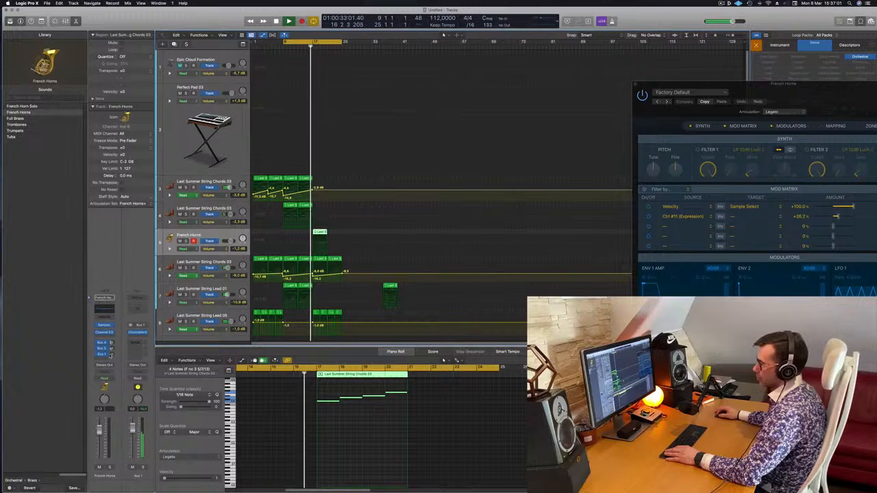
scroll(376, 425, "left", 5)
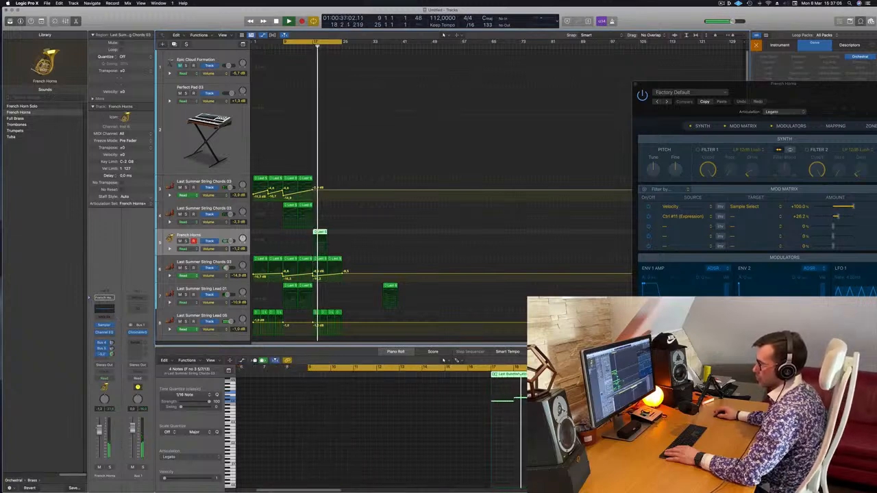
Transpose the French Horns notes at bar 17 down one octave, and audition the track from there, briefly soloed.
left_click_drag(458, 389, 595, 431)
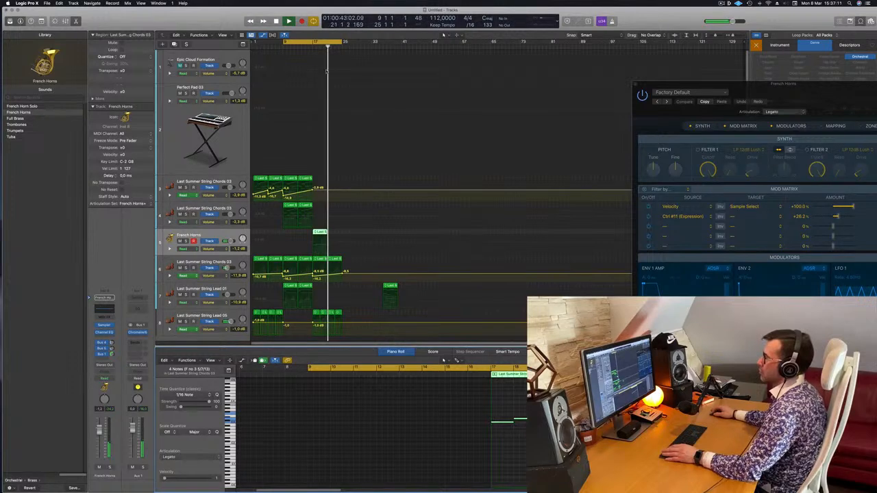
left_click(310, 45)
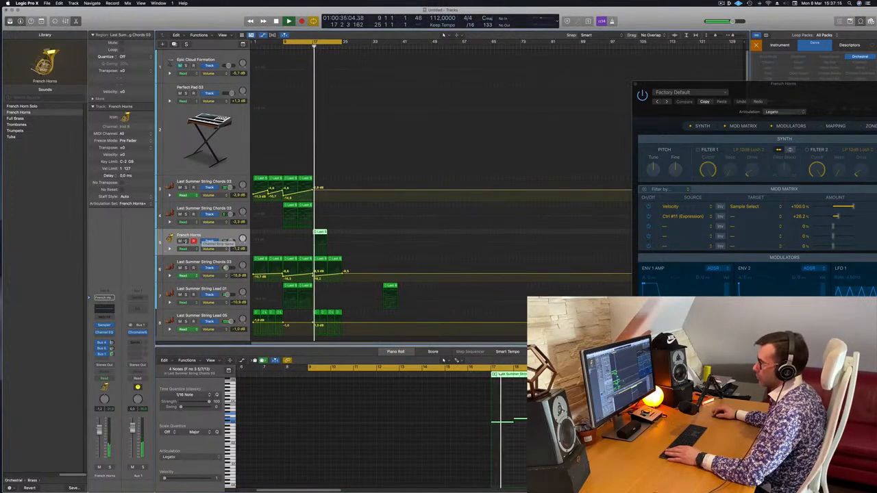
left_click(185, 241)
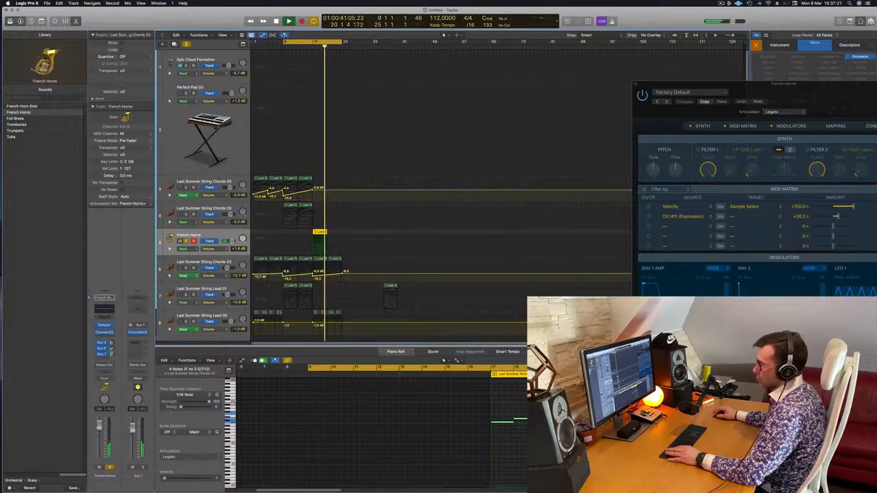
left_click(110, 468)
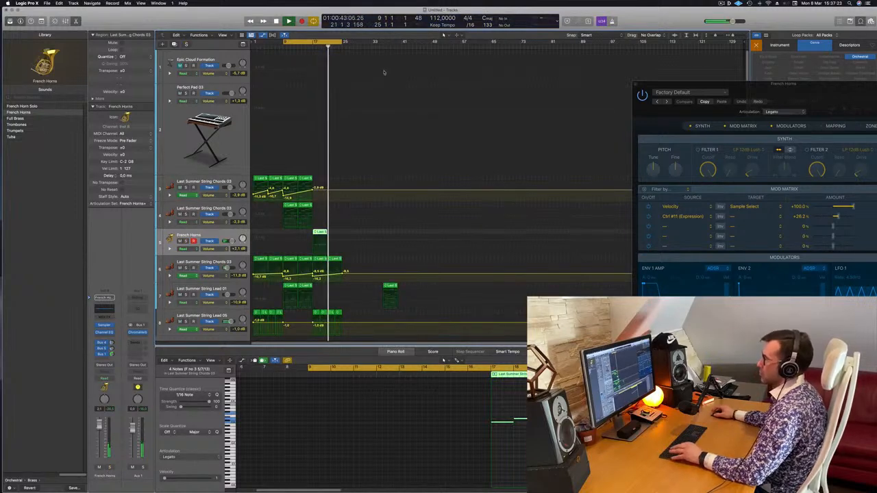
Copy the French Horns region to bar 21 and automate the track's volume to rise from about -5.2 dB at bar 17 up to bar 25.
left_click(315, 241)
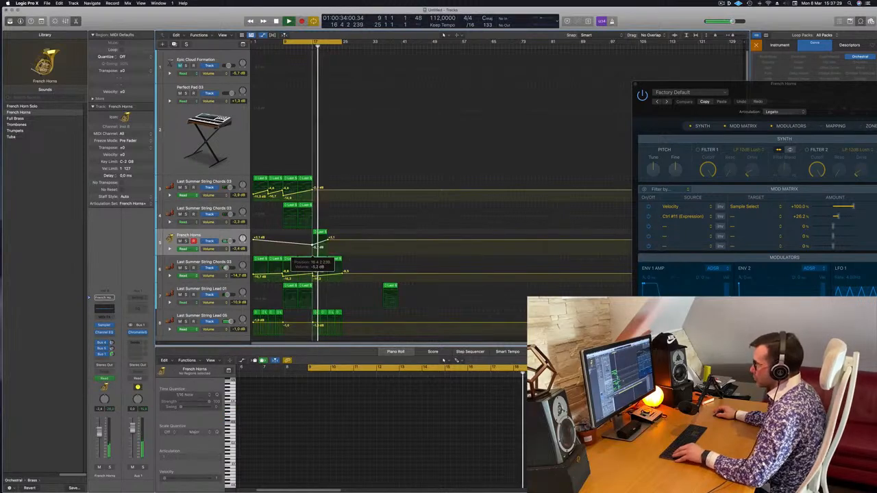
left_click(319, 234)
left_click_drag(319, 234, 344, 237)
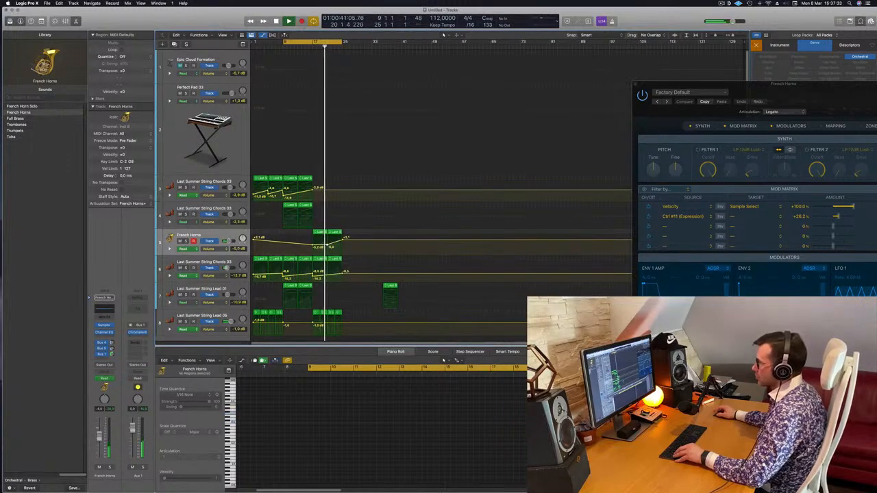
left_click_drag(728, 101, 367, 126)
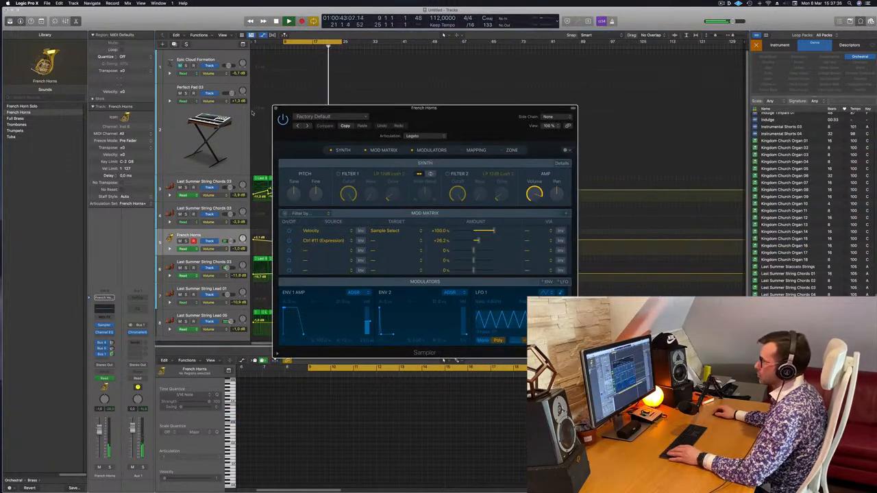
key("super+w")
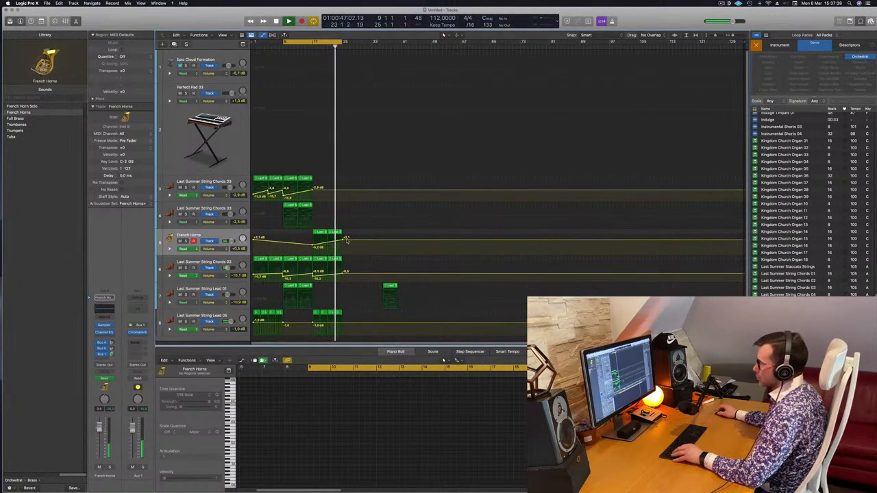
left_click_drag(342, 240, 343, 239)
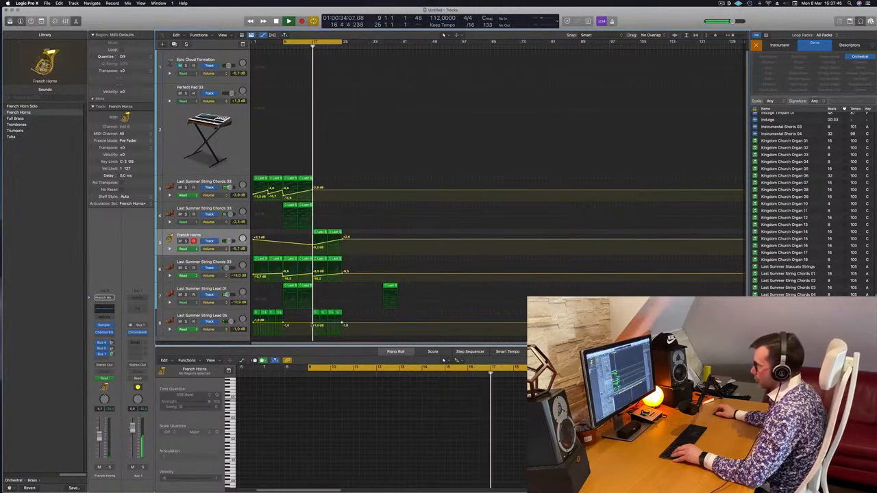
Lower the Last Summer String Lead 05 volume automation at bar 17 to about -5.9 dB, and select the String Lead 01 track and its regions.
left_click_drag(315, 325, 316, 328)
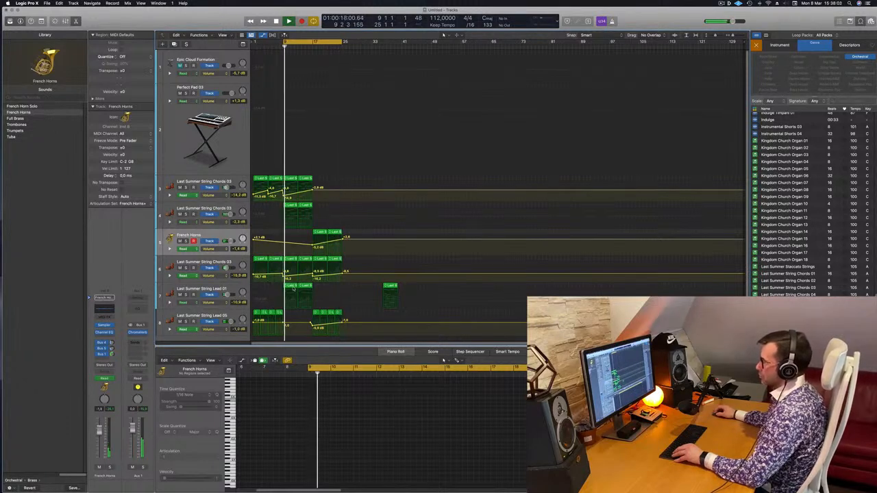
left_click(291, 288)
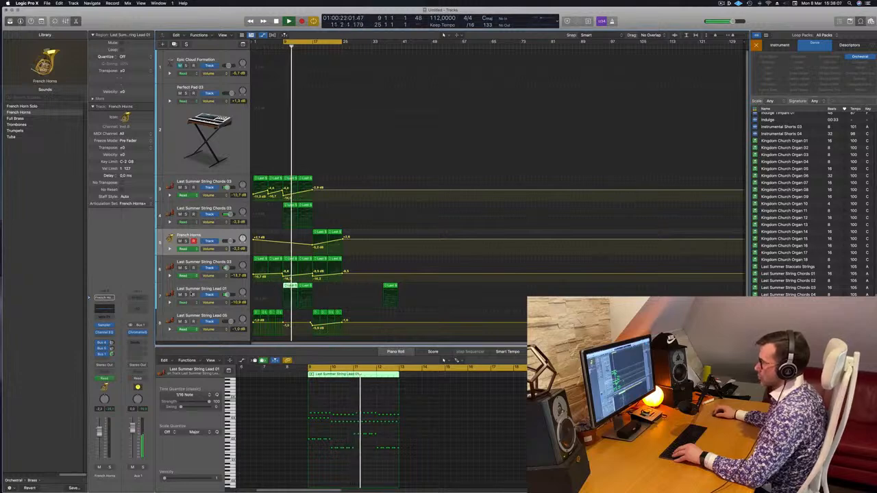
left_click(186, 295)
left_click(186, 295)
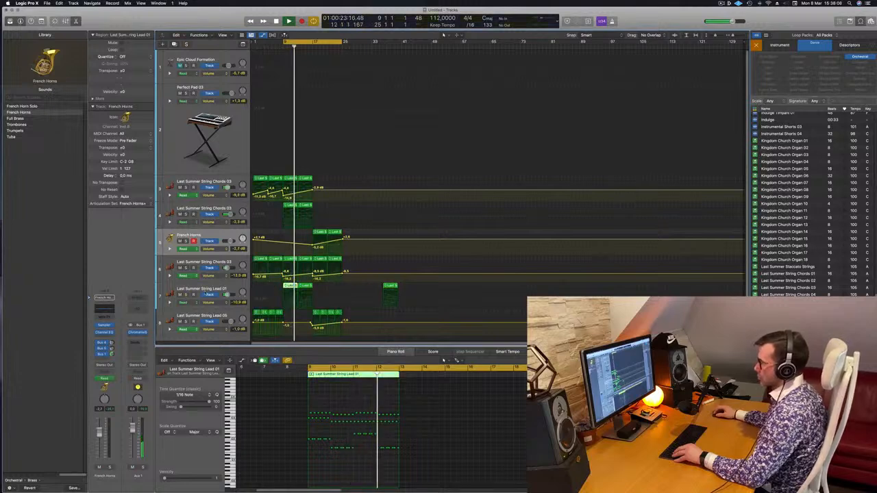
left_click(221, 288)
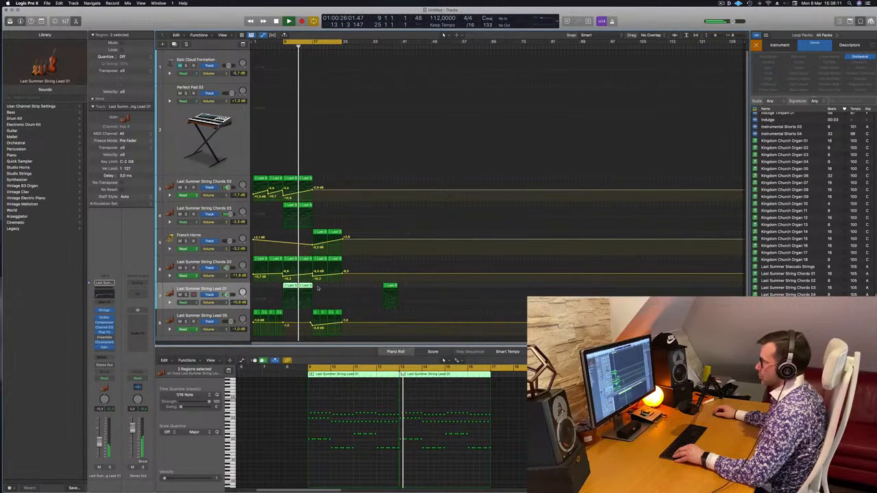
Copy the horn, lower chord and Lead 05 regions from bars 17–25 and a String Lead 01 region to bar 25, extending the cycle to bar 33.
left_click_drag(348, 231, 314, 321)
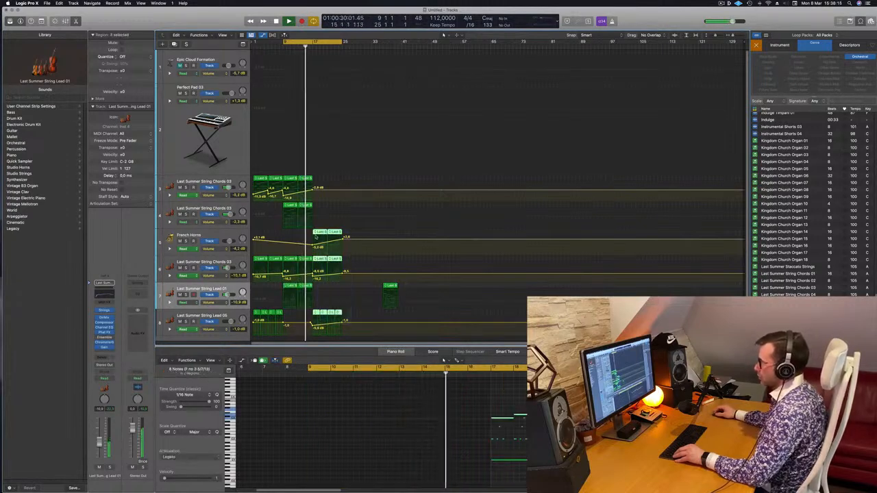
left_click_drag(326, 234, 352, 235, "alt")
left_click_drag(303, 286, 349, 292, "alt")
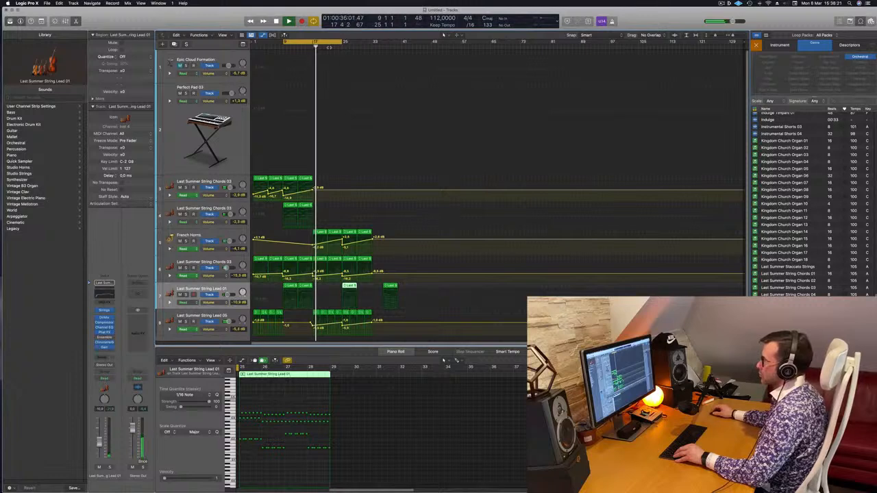
left_click_drag(339, 44, 375, 44)
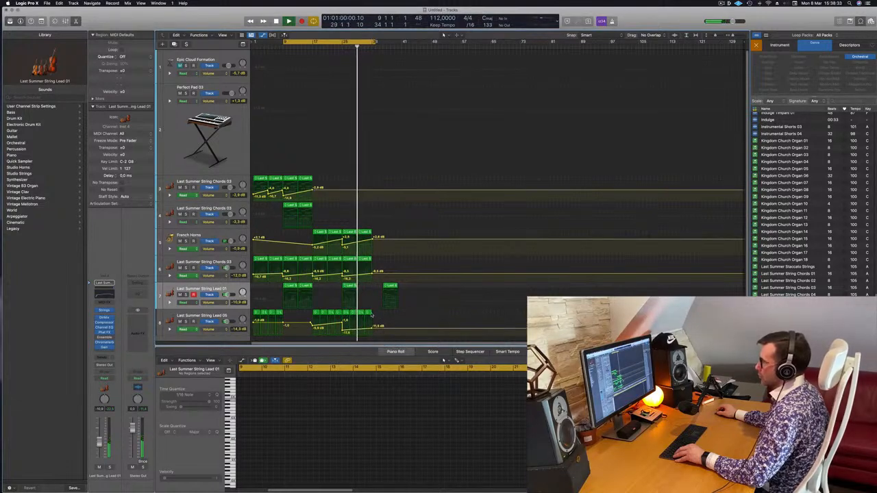
Delete the copied String Lead 05 regions from bar 25 onward, and duplicate the String Lead 01 region from bar 25 to bar 29.
left_click_drag(372, 315, 347, 318)
key("Delete")
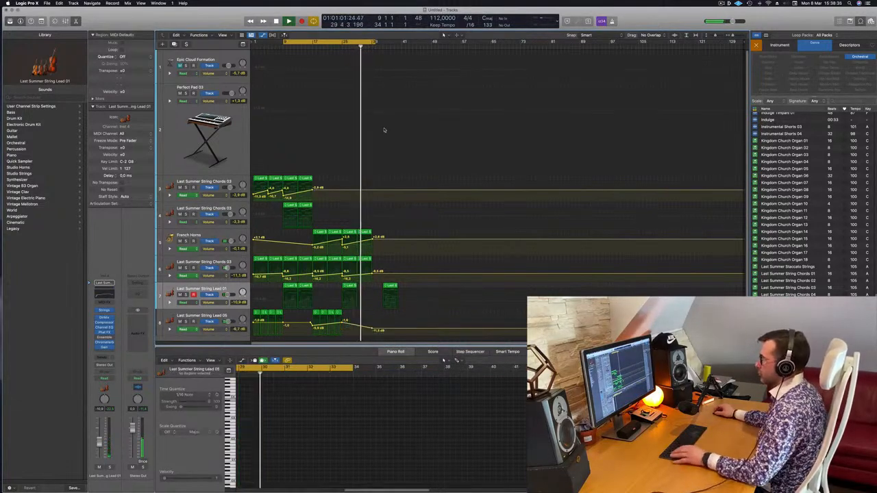
left_click(339, 47)
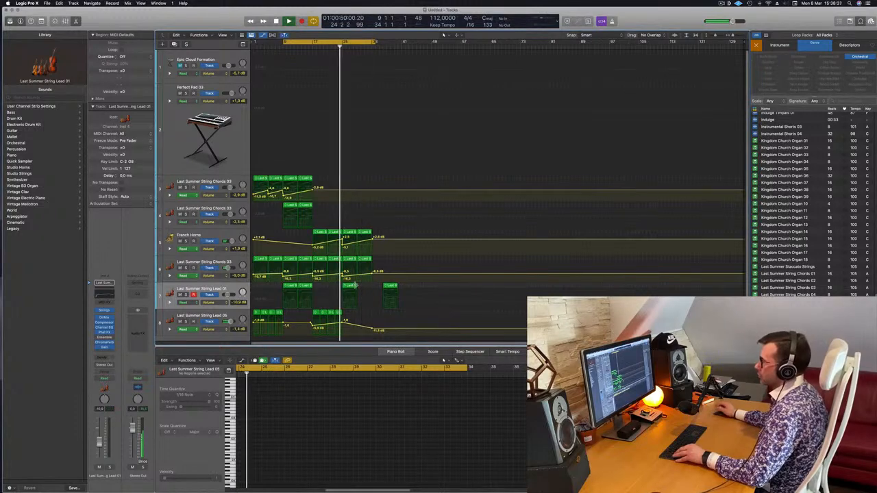
left_click(350, 286)
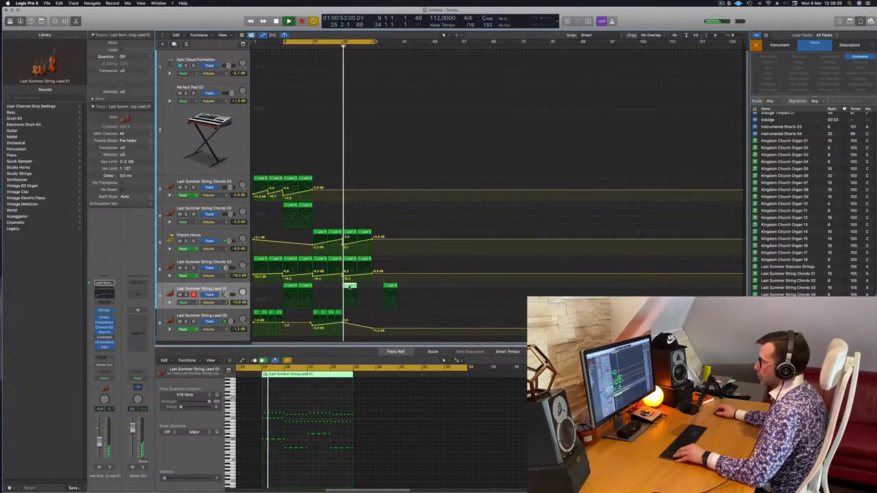
left_click_drag(349, 287, 365, 293)
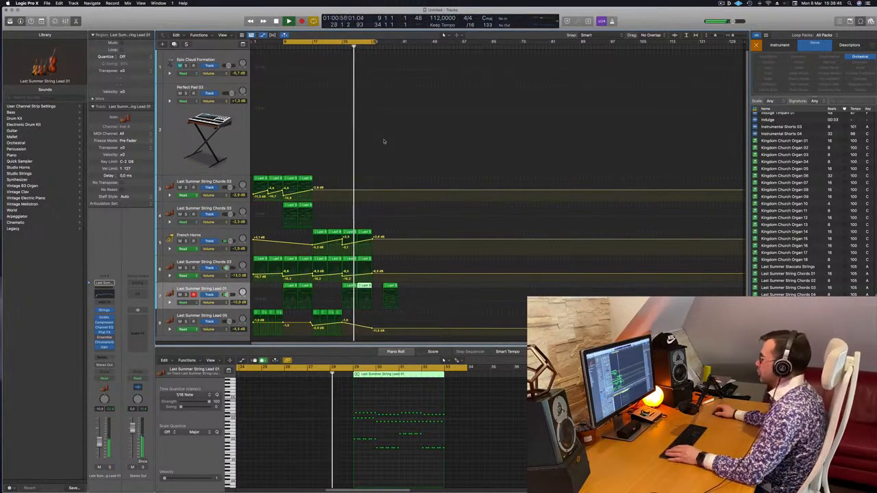
Preview the Apple Loops Last Summer String Chords 01 and 02.
left_click(787, 273)
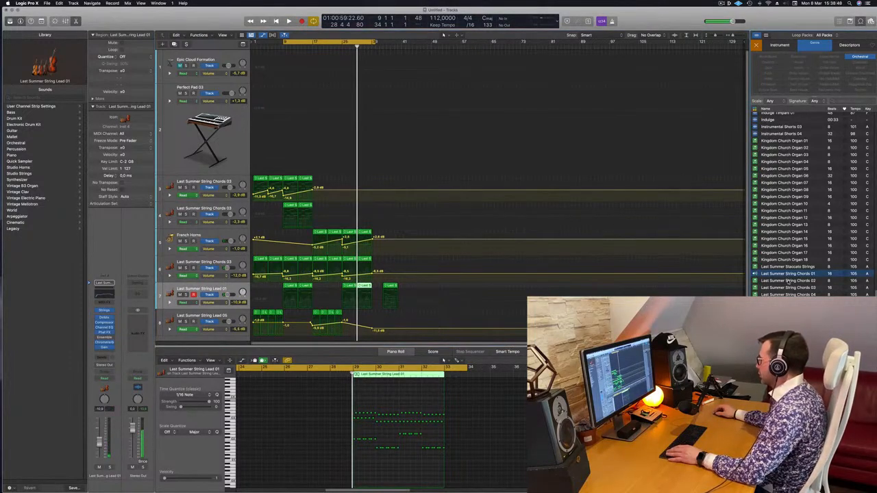
left_click(788, 280)
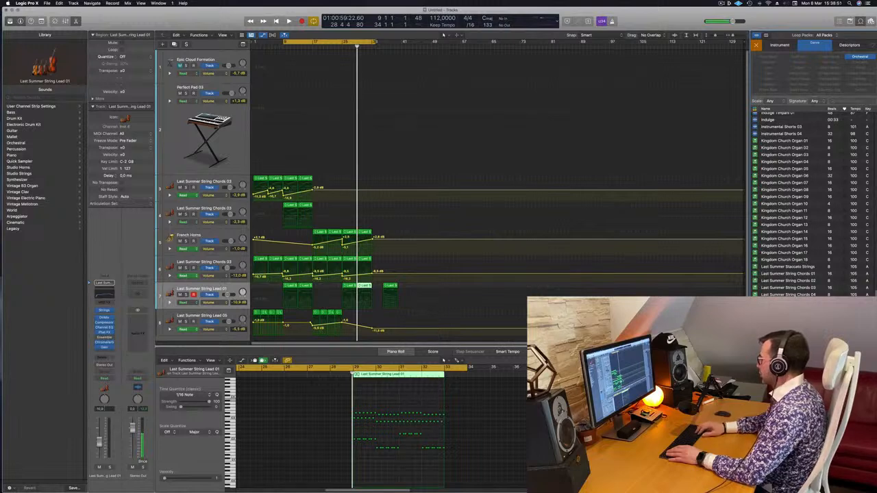
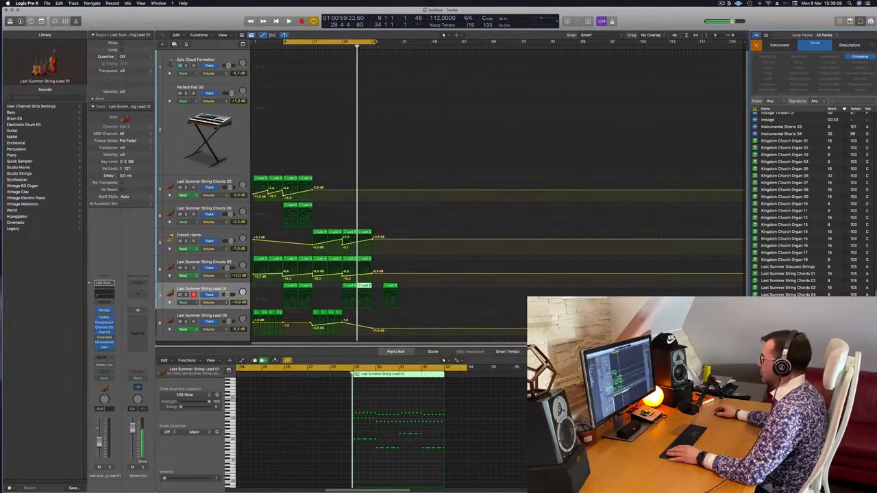
Add the Last Summer String Lead 02 Apple Loop on a new track, placing it at bar 29 with a repeat at bar 31.
key("space")
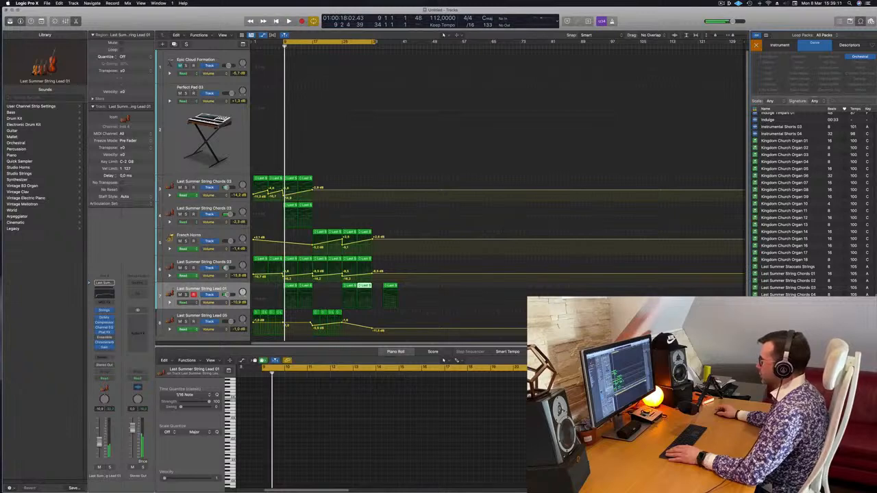
left_click_drag(788, 322, 371, 334)
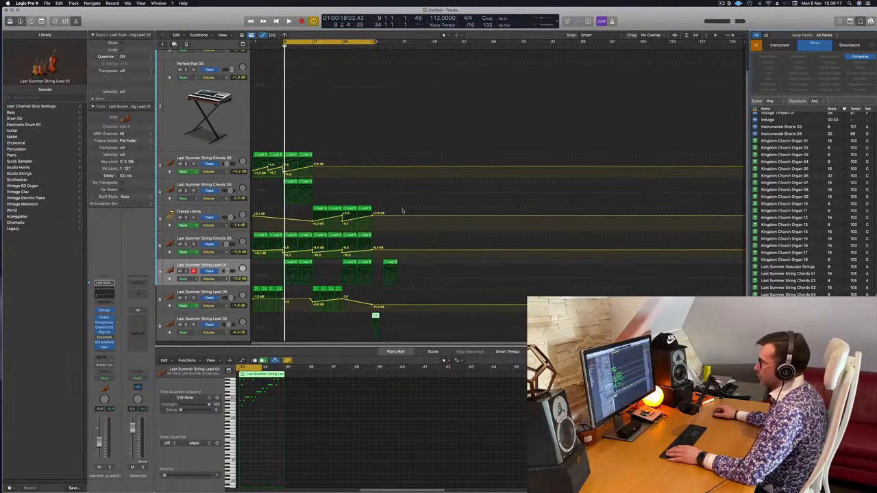
key("space")
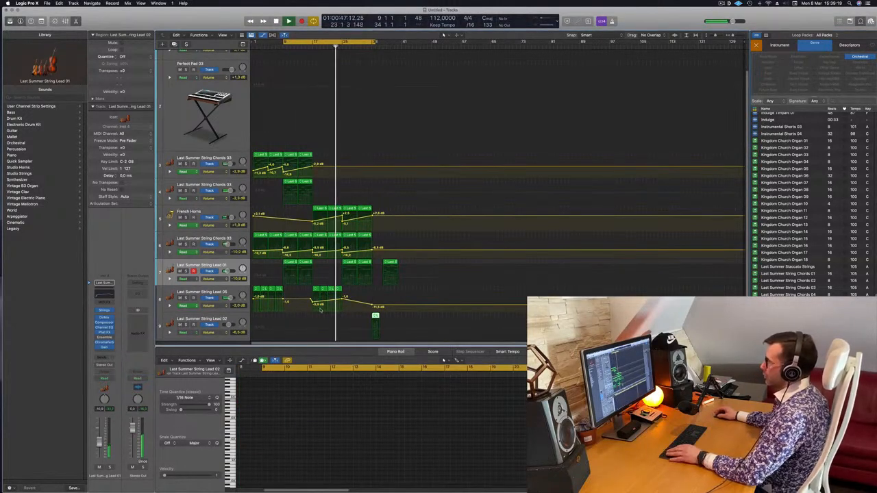
left_click_drag(376, 317, 346, 317)
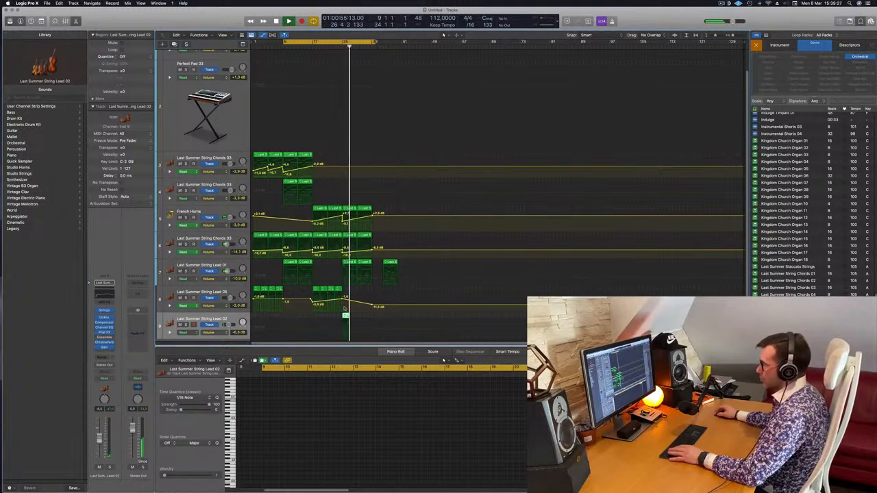
left_click_drag(346, 317, 360, 316)
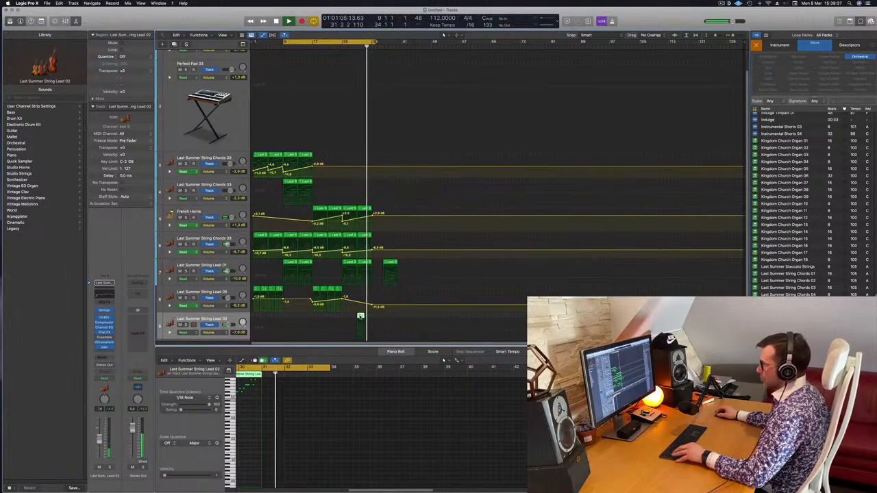
left_click(339, 47)
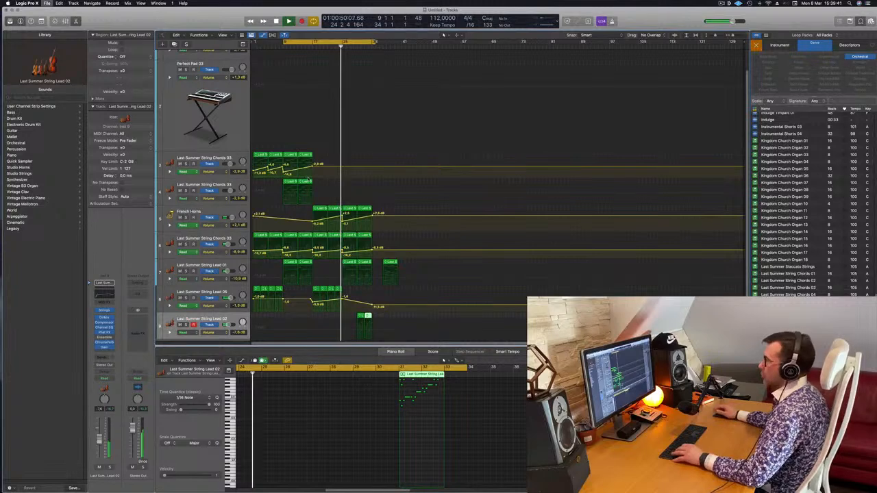
Save the project as Episode 217 in the New Logic Projects folder.
key("super+s")
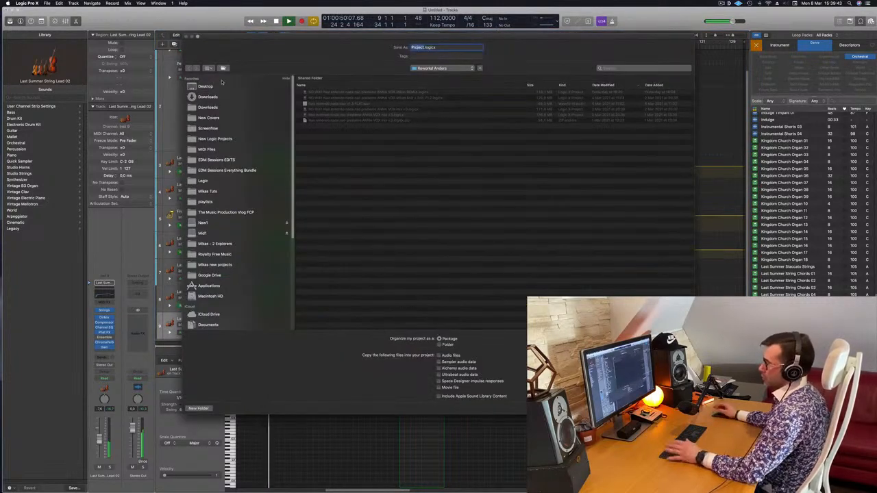
left_click(214, 138)
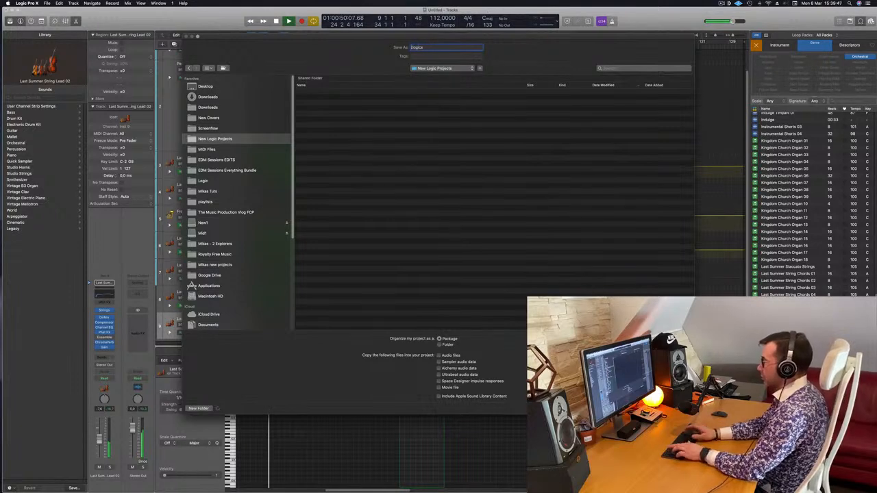
type("Episode 21")
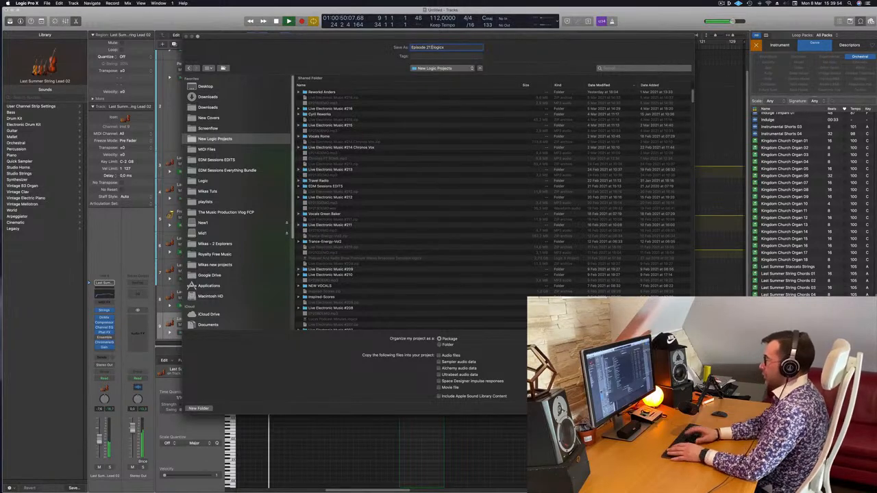
key("Return")
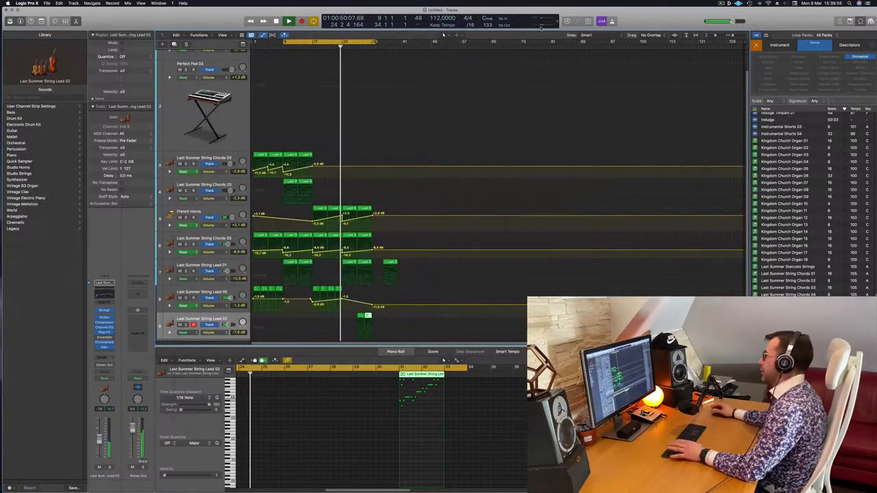
Listen to the arrangement from bar 9 and from bar 25, and review the notes of the track 4 String Chords 03 region at bar 13.
key("space")
key("space")
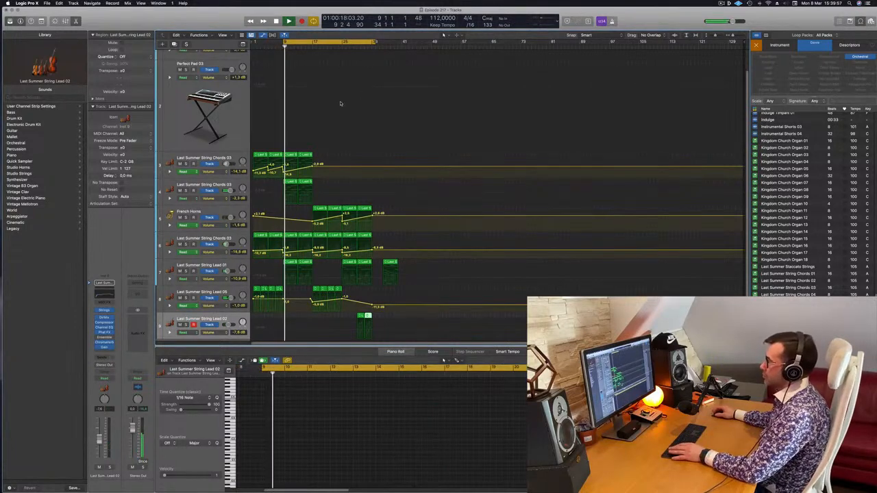
scroll(342, 104, "up", 1)
scroll(341, 104, "up", 2)
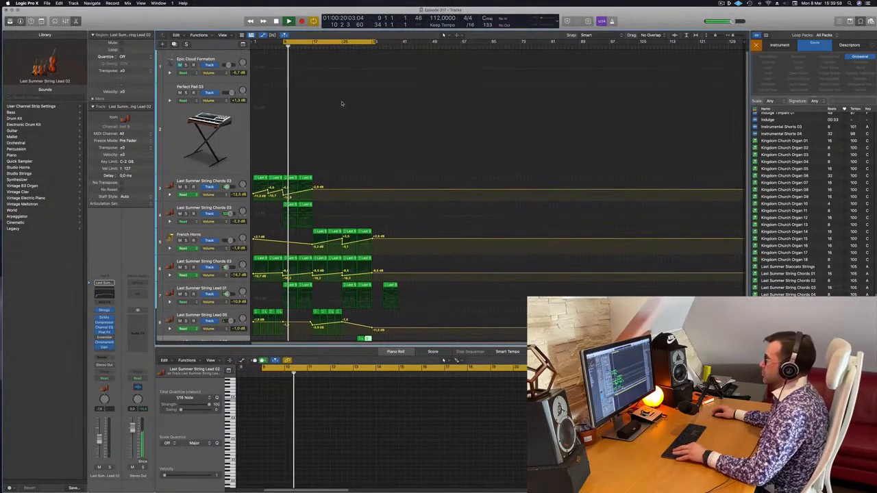
scroll(341, 100, "down", 1)
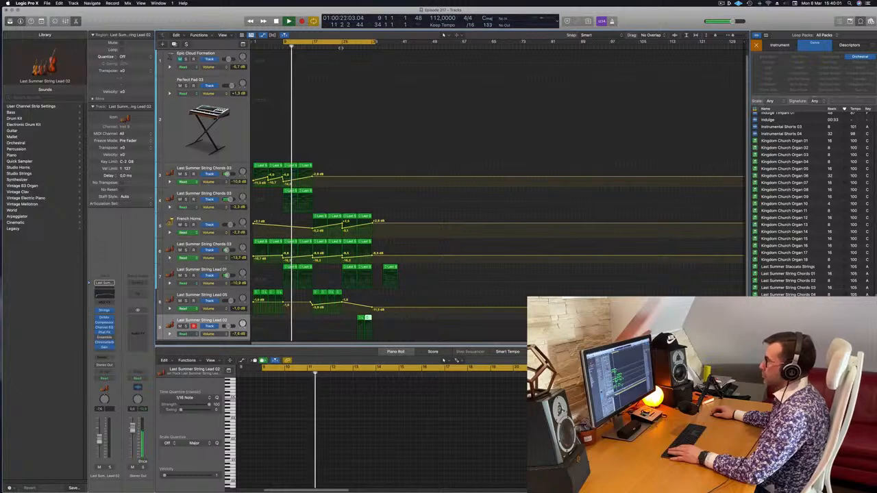
left_click(343, 46)
scroll(360, 213, "up", 3)
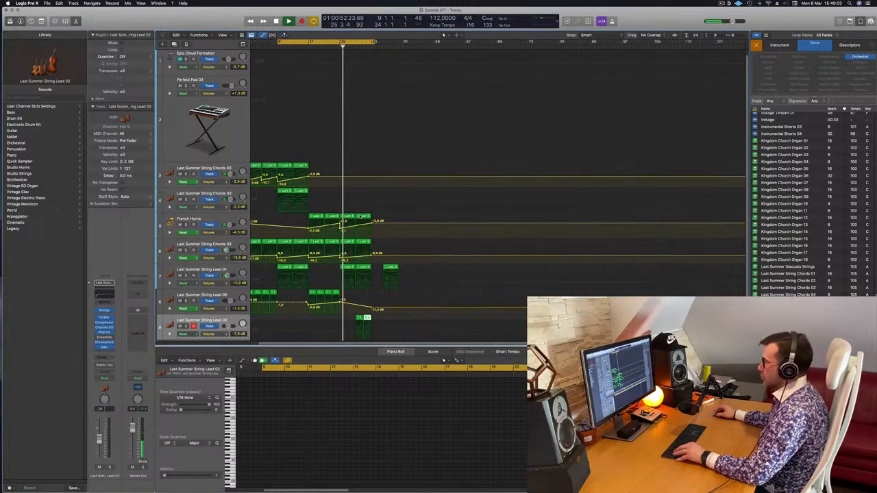
scroll(358, 222, "right", 1)
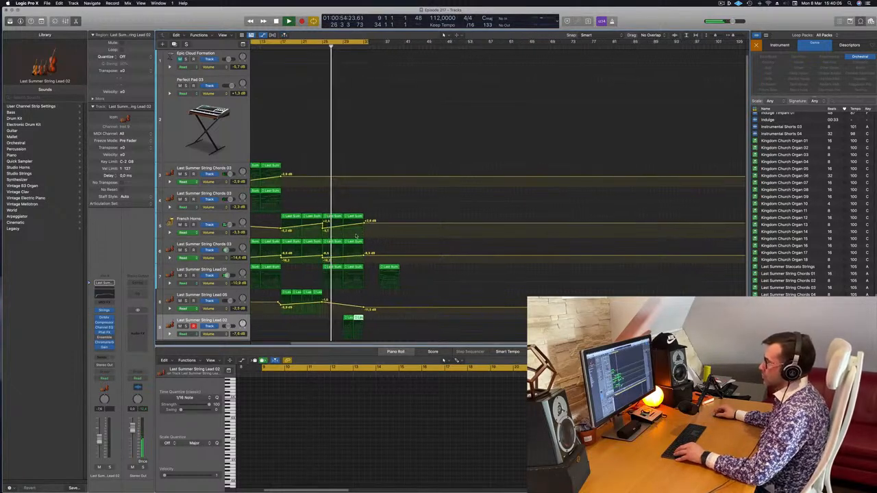
scroll(376, 234, "left", 1)
scroll(378, 234, "left", 2)
scroll(376, 232, "down", 1)
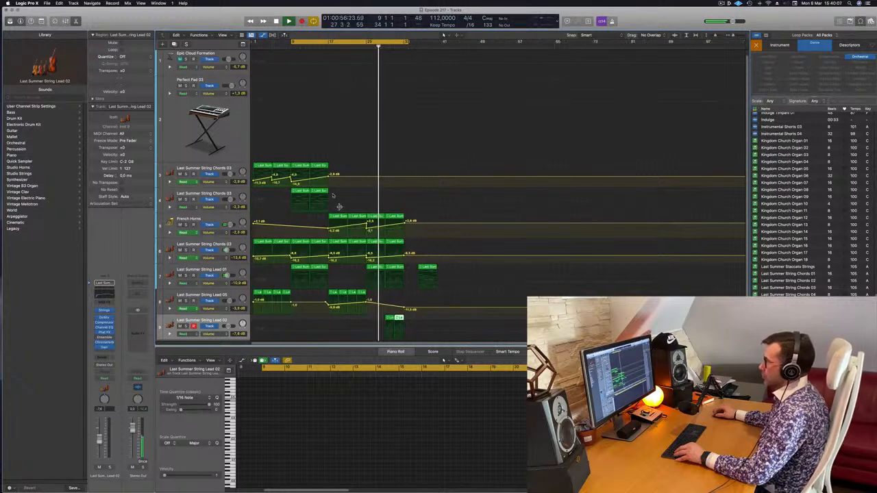
left_click(320, 191)
mouse_move(319, 190)
left_mouse_down()
mouse_move(381, 194)
mouse_move(318, 192)
left_mouse_up()
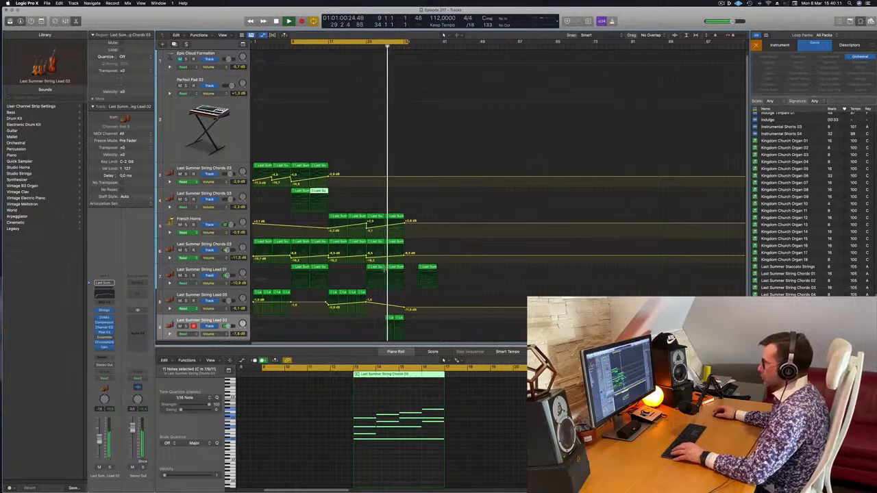
Delete the stray String Lead 01 region beyond bar 33, and move both String Lead 02 regions to bar 41.
left_click(392, 317)
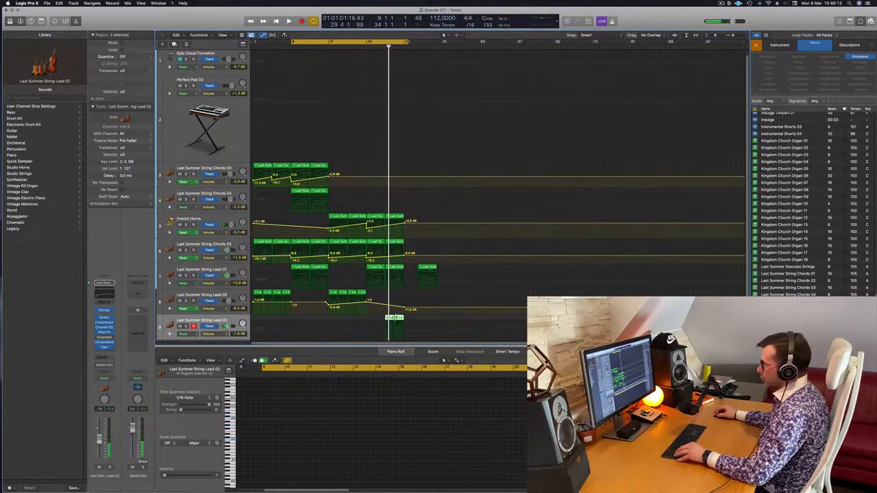
left_click(428, 268)
key("Delete")
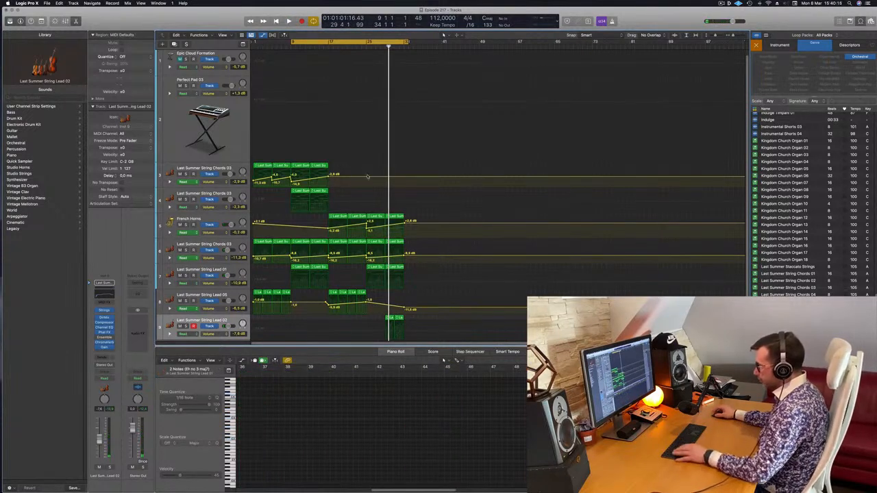
left_click(391, 318)
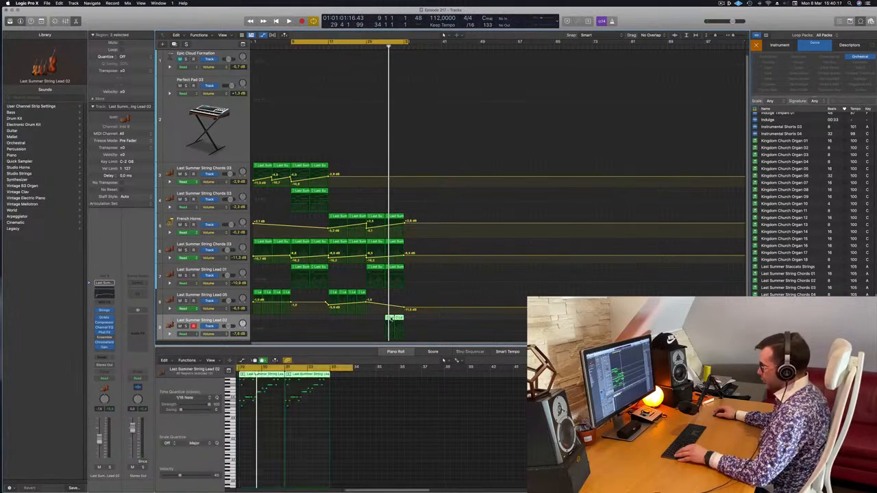
left_click_drag(394, 319, 450, 325)
Copy the horn, lower chord and Lead 01 regions from bar 25 and the track 4 chord regions from bar 9 to bar 33, cycling to bar 41.
left_click_drag(390, 262, 374, 278)
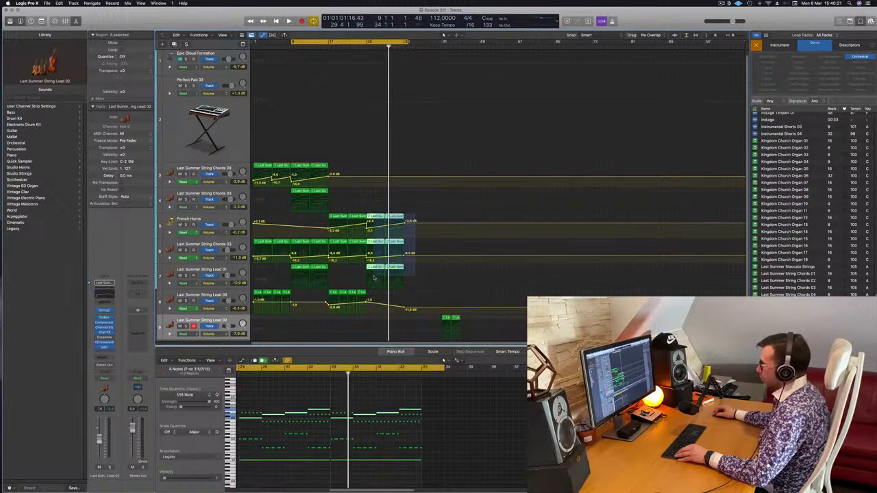
left_click_drag(395, 217, 414, 217)
left_click(301, 191)
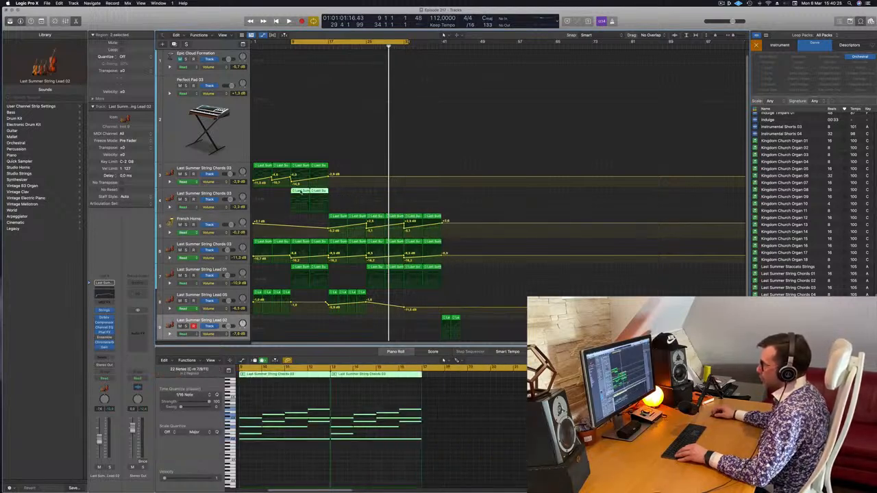
left_click_drag(301, 191, 414, 197)
key("space")
left_click(395, 47)
key("super+Left")
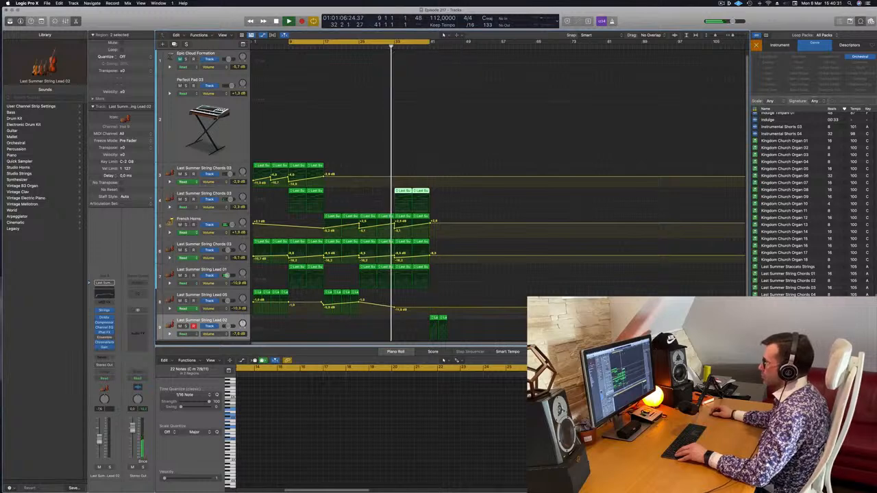
key("super+Left")
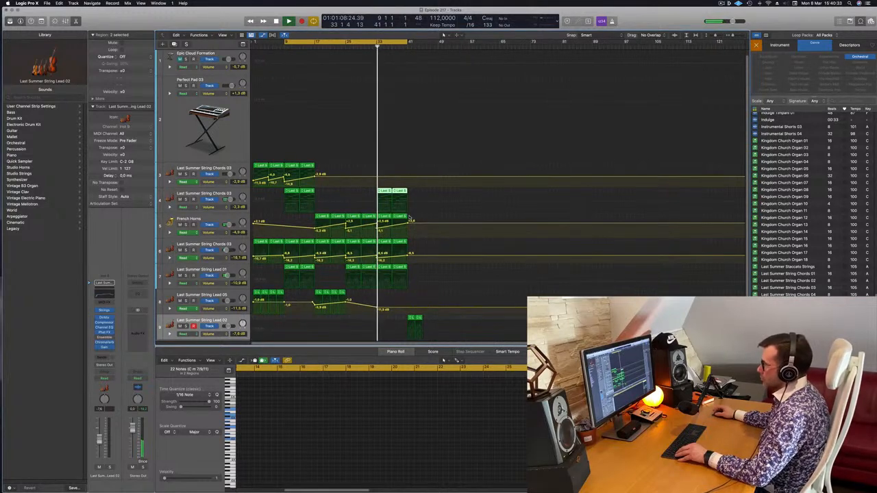
Copy the two track 3 String Chords 03 regions with their volume automation from bar 9 to bar 33, and play from there.
left_click(388, 219)
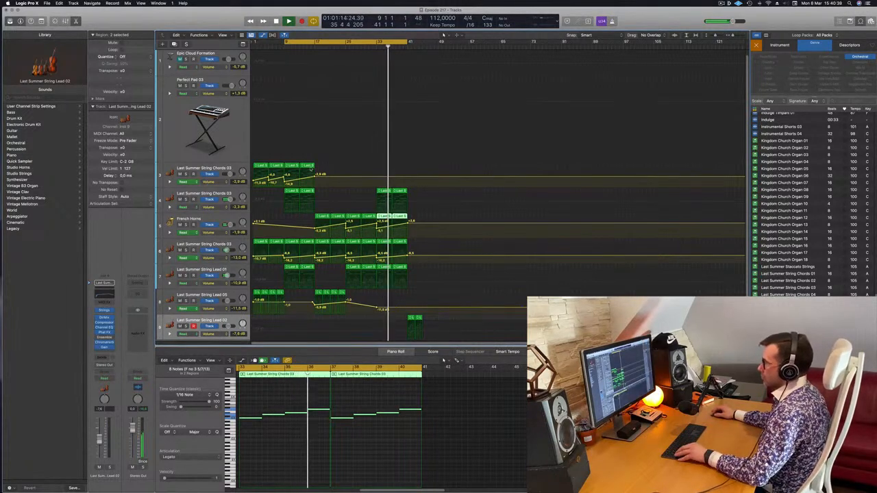
left_click_drag(310, 169, 385, 172)
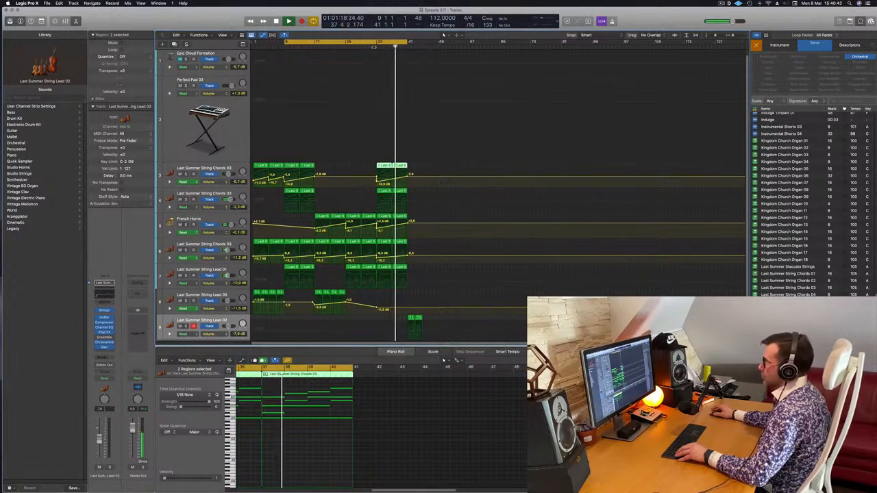
left_click(374, 46)
Copy all chord, horn and Lead 01 regions from bars 33–41 to bar 41, and duplicate the two String Lead 02 regions to bar 45.
left_click(388, 163)
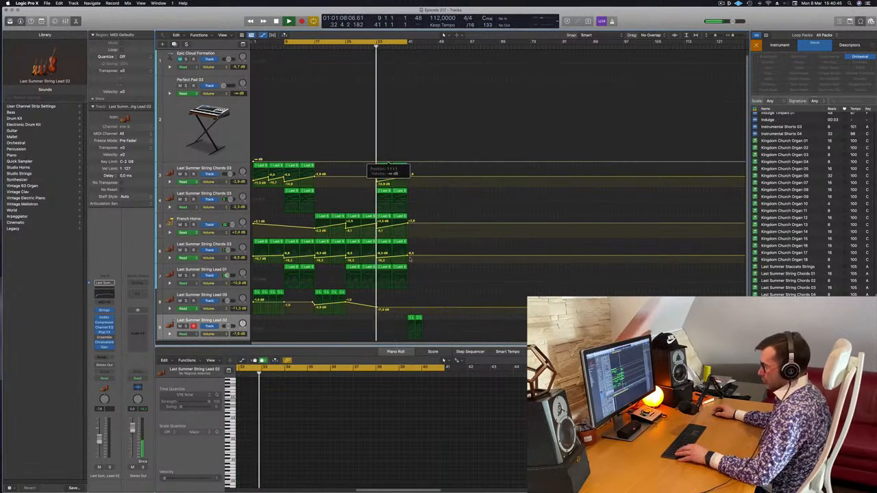
left_click_drag(424, 164, 383, 285)
left_click_drag(382, 166, 413, 186)
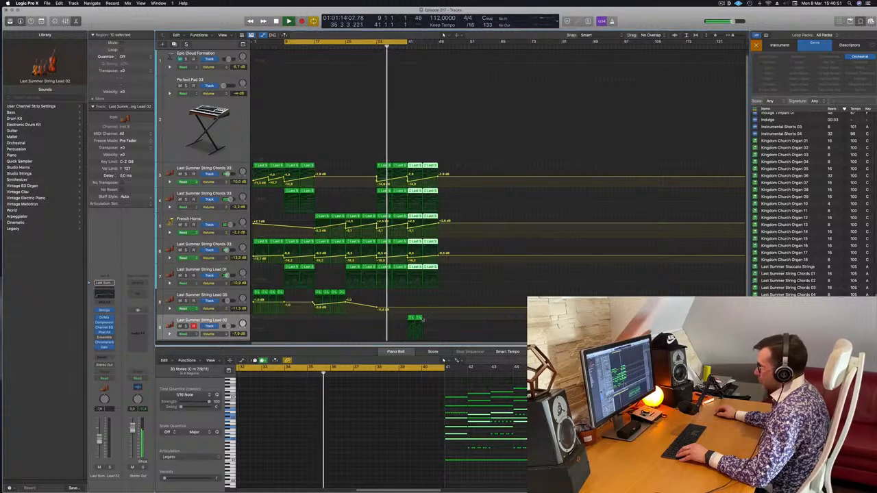
left_click(414, 318)
left_click_drag(410, 319, 426, 320)
scroll(395, 317, "left", 1)
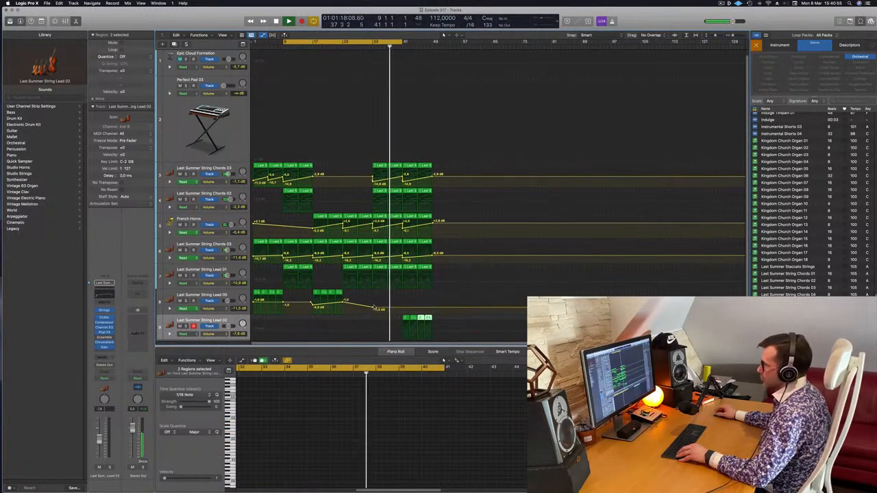
Copy the last two String Lead 05 regions to bar 37, and play with the cycle range set to bars 41–49.
left_click_drag(334, 293, 389, 294)
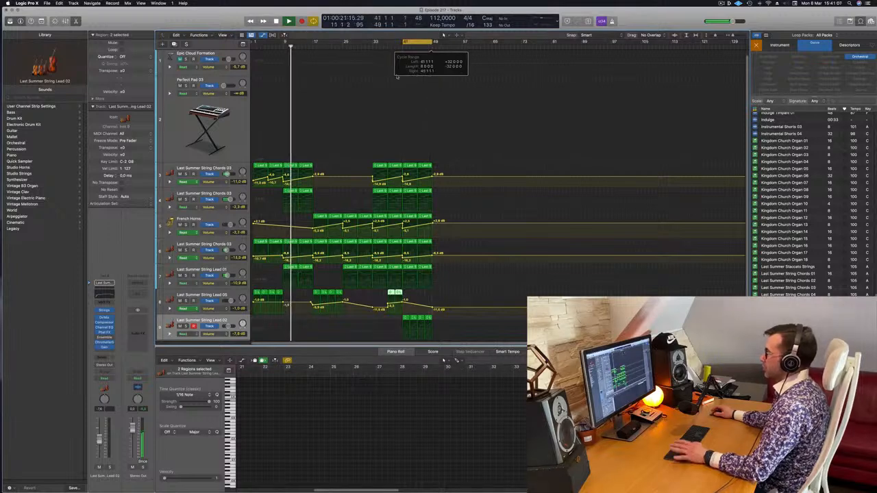
left_click(405, 44)
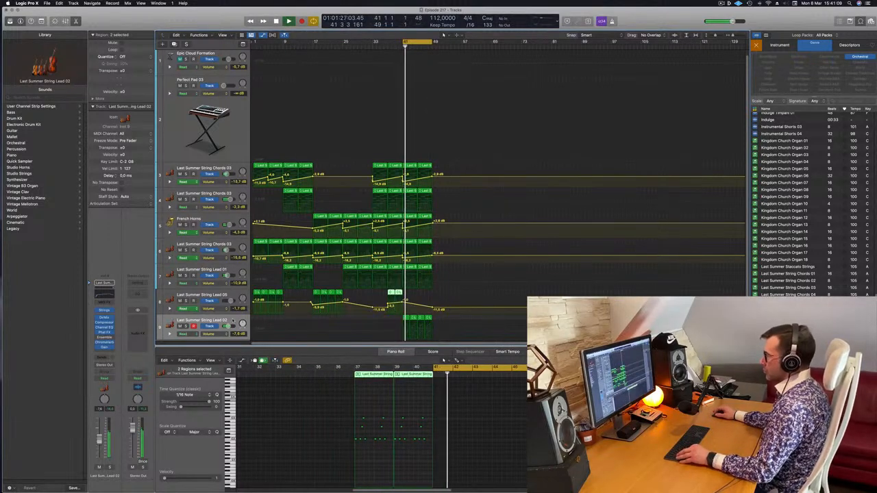
Select the String Lead 02 track's regions, hide the track automation and display the secondary ruler above the arrangement.
left_click(326, 326)
key("a")
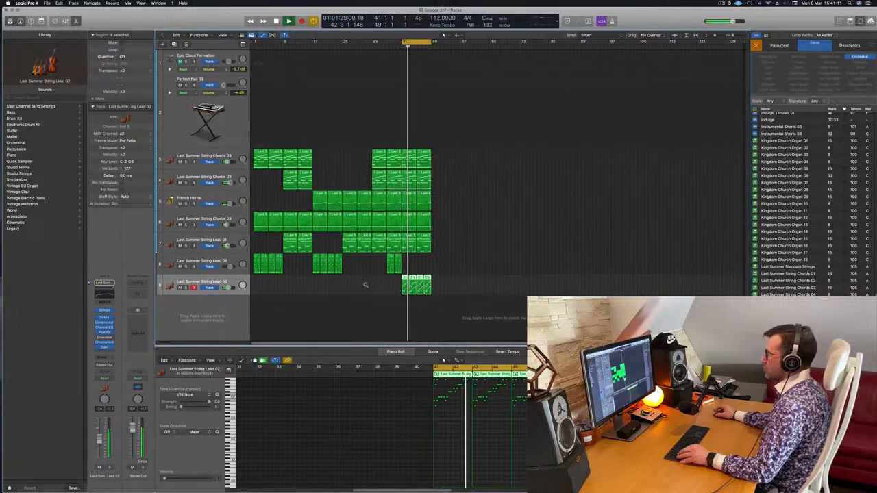
left_click(223, 35)
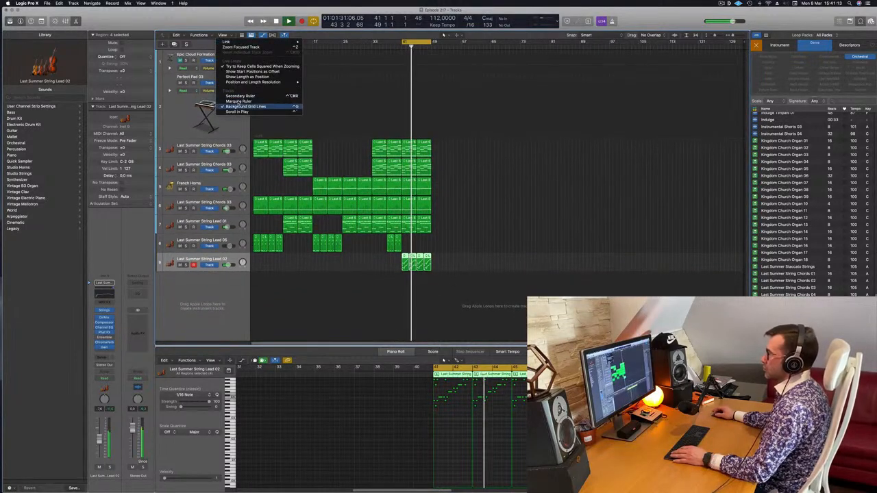
left_click(241, 96)
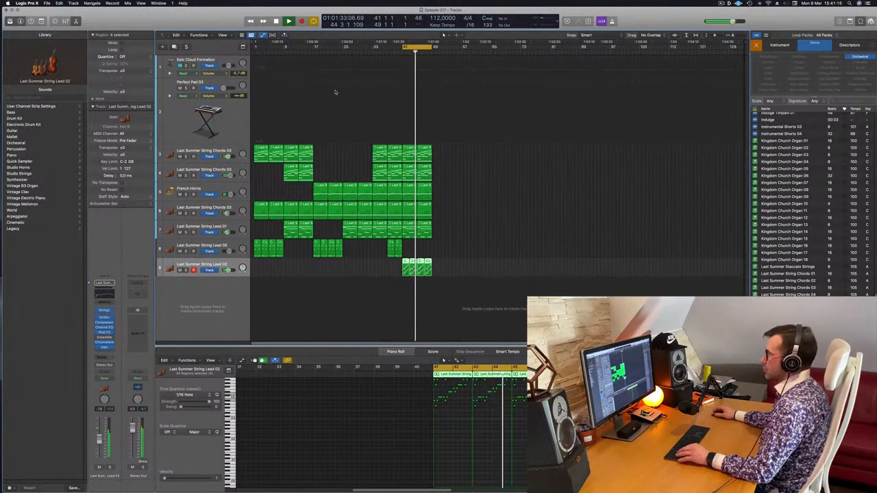
key("super+Right")
key("super+Right")
key("super+Right")
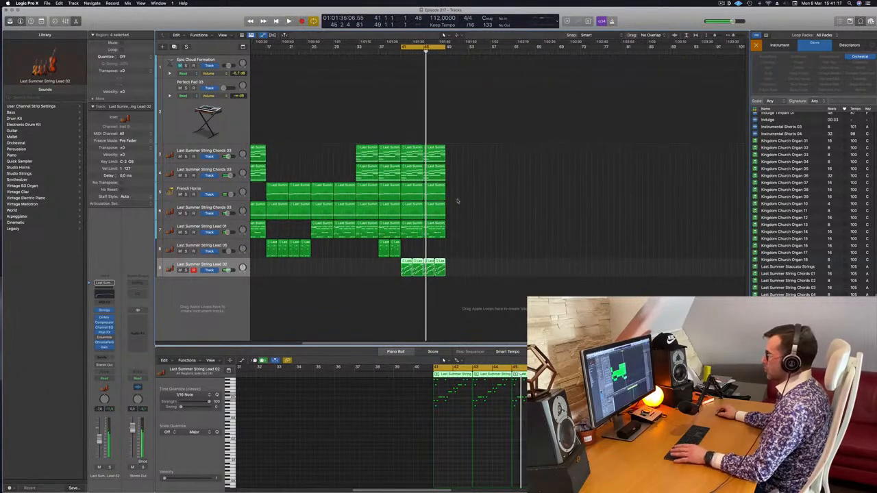
Delete the two String Lead 02 regions from bar 45 to 49 and clear the Orchestral genre filter in the loop browser.
left_click_drag(460, 260, 429, 271)
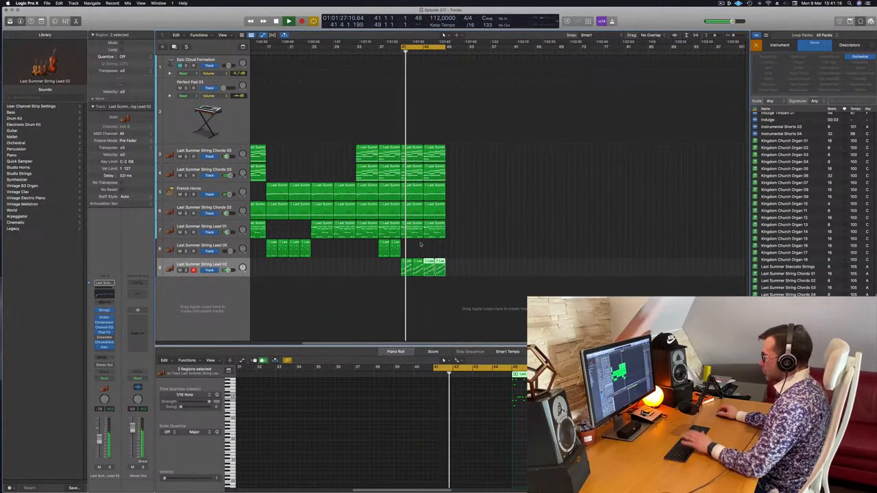
key("Delete")
key("super+Left")
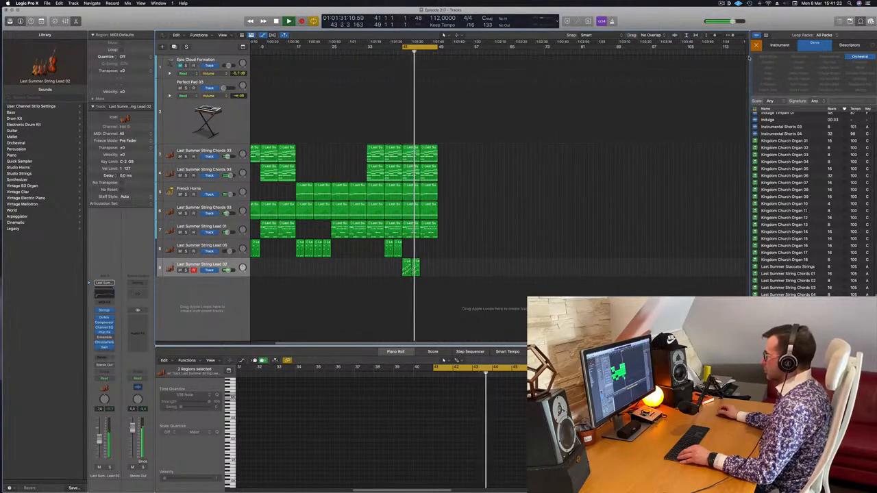
left_click(860, 57)
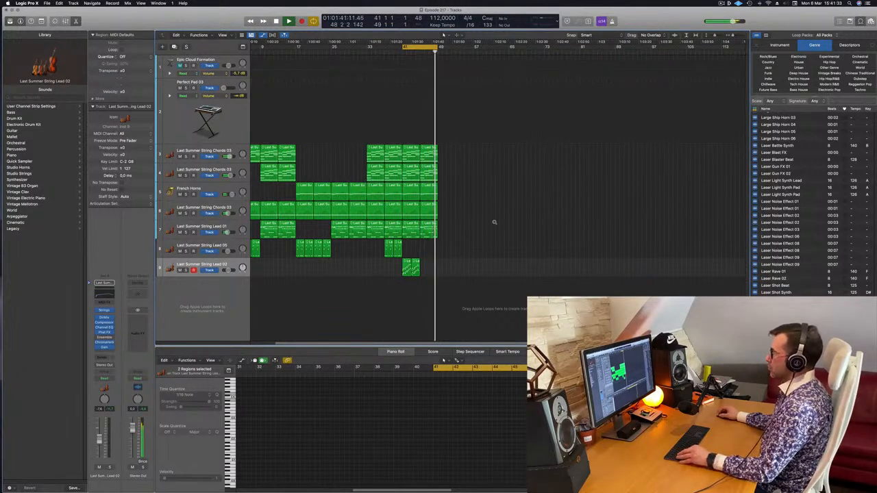
Stop playback, extend the cycle range to cover bars 1–49, and play the arrangement from bar 1.
scroll(495, 222, "up", 5)
scroll(497, 222, "left", 2)
key("space")
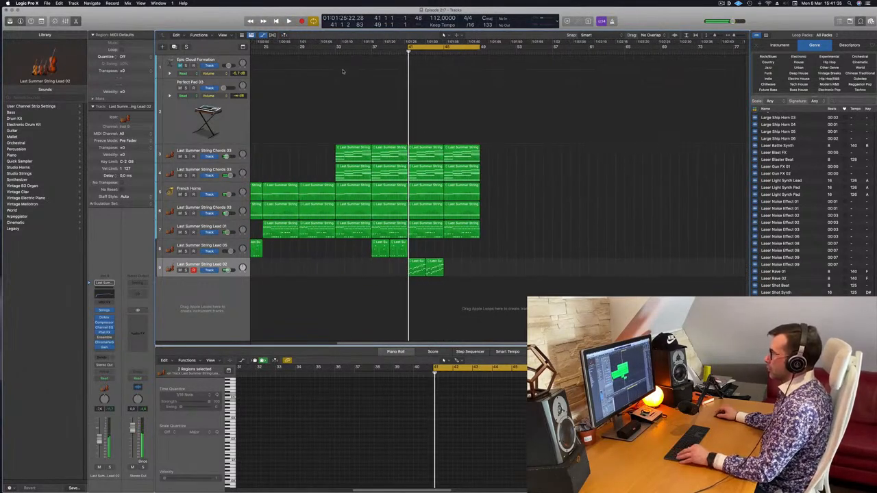
scroll(338, 72, "down", 2)
scroll(337, 72, "left", 4)
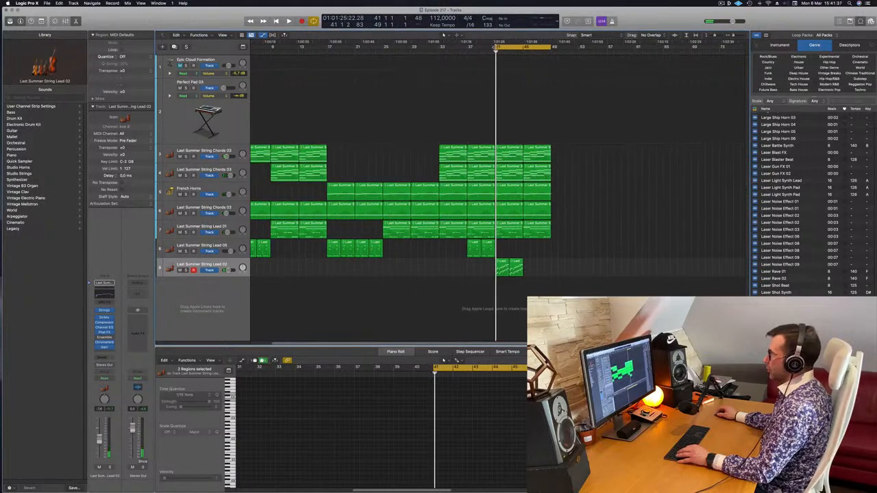
left_click_drag(496, 46, 194, 54)
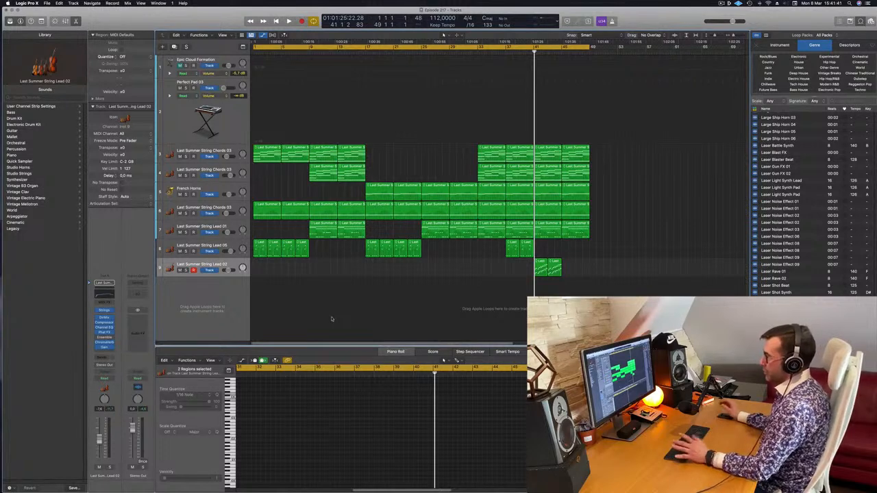
key("space")
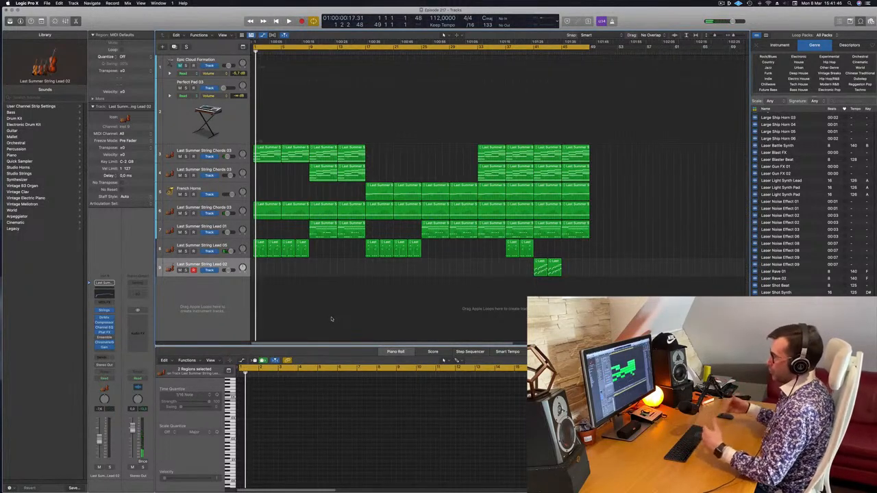
key("space")
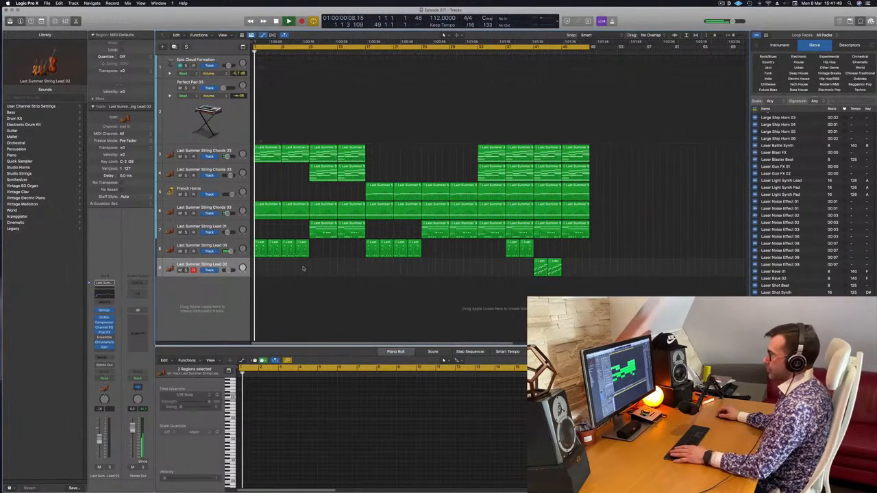
Show track automation and lower the String Lead 05 volume point at bar 1 to -∞ dB for a fade-in, playing it back.
left_click_drag(323, 256, 255, 241)
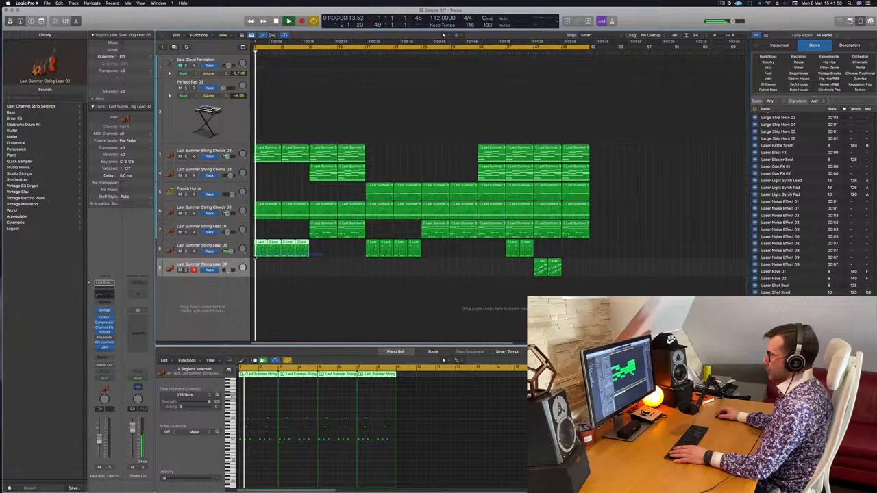
left_click(237, 246)
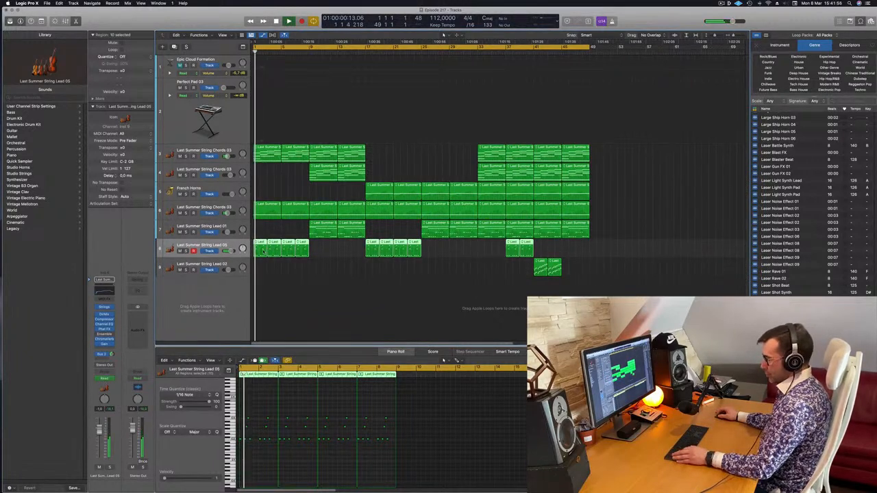
key("a")
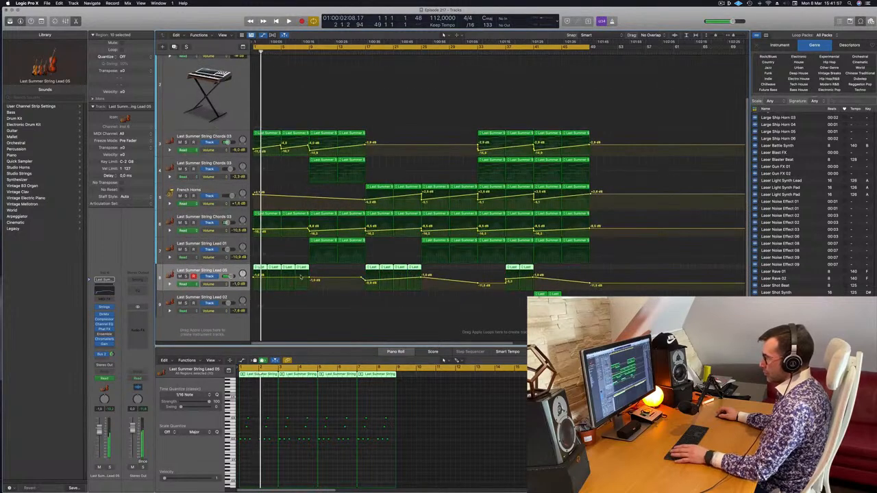
key("Return")
key("Return")
left_click_drag(253, 276, 249, 299)
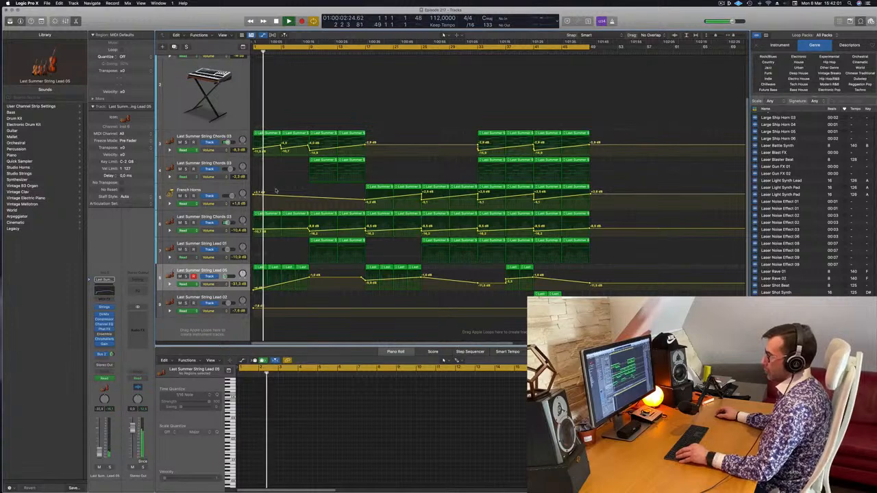
scroll(309, 245, "up", 2)
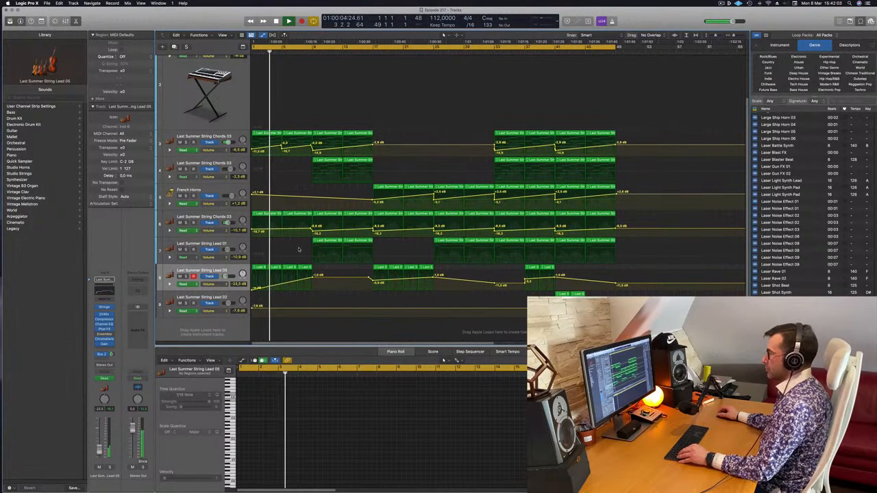
scroll(292, 247, "down", 2)
scroll(295, 236, "down", 1)
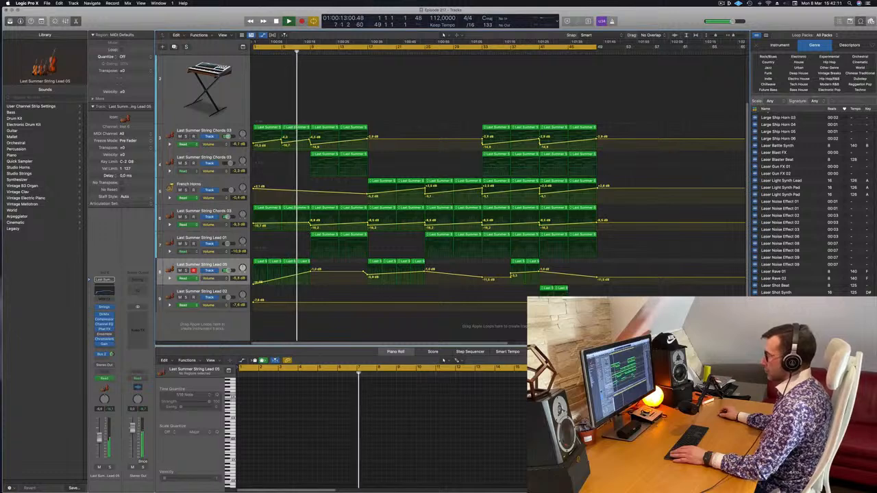
scroll(808, 206, "down", 8)
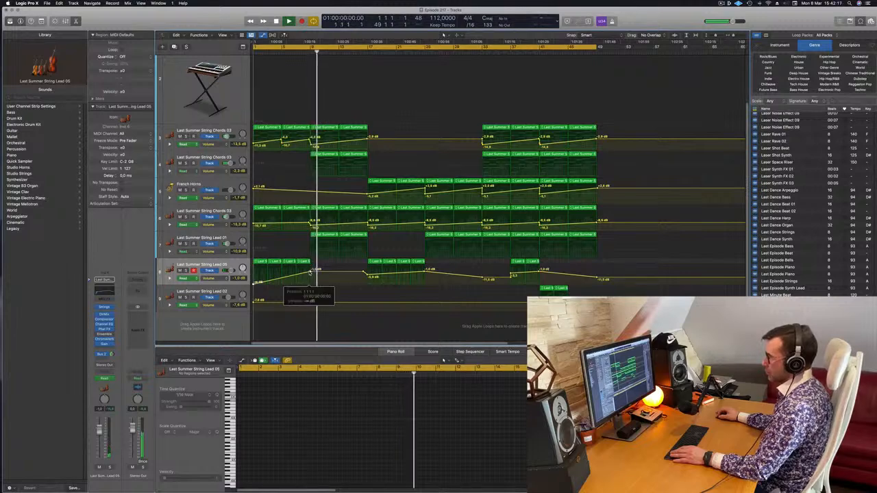
Check the String Lead 01 track in solo, set its volume to -2.8 dB, and replay from around bar 8.
left_click(186, 244)
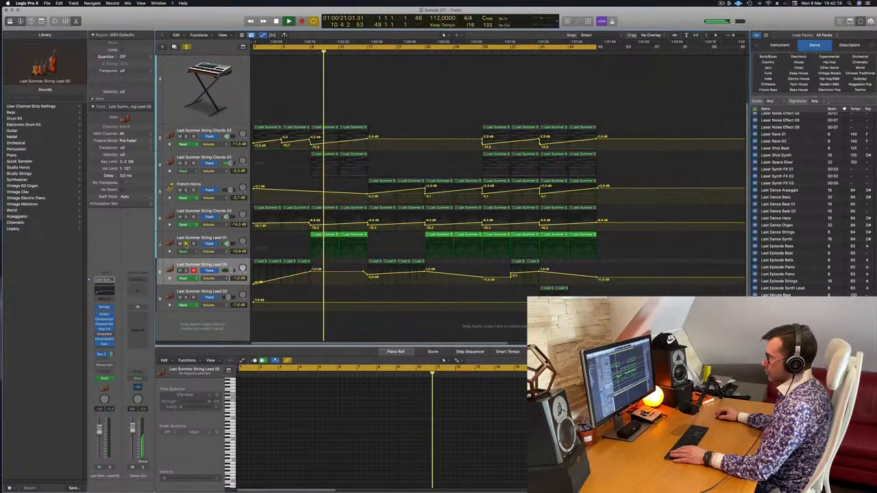
left_click(186, 245)
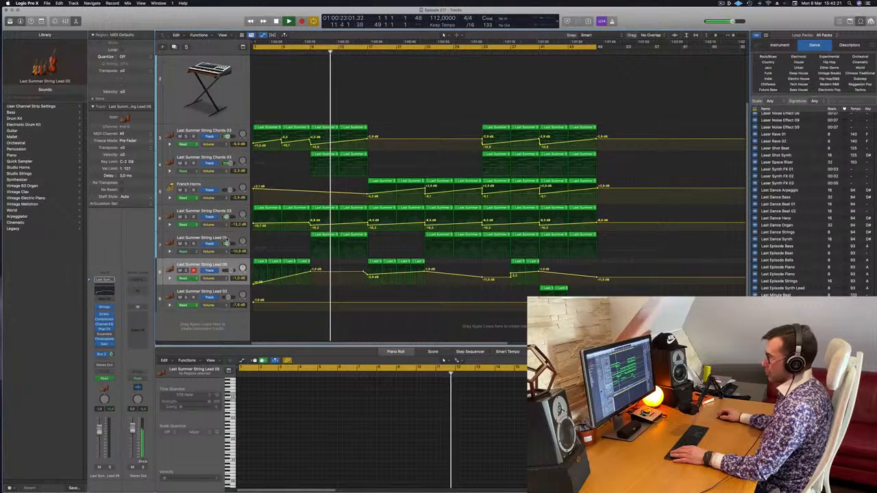
left_click(206, 245)
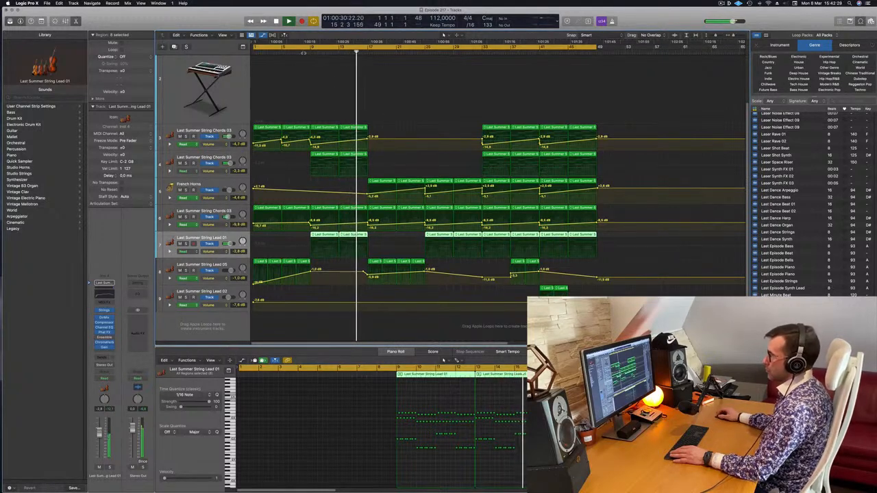
left_click(303, 52)
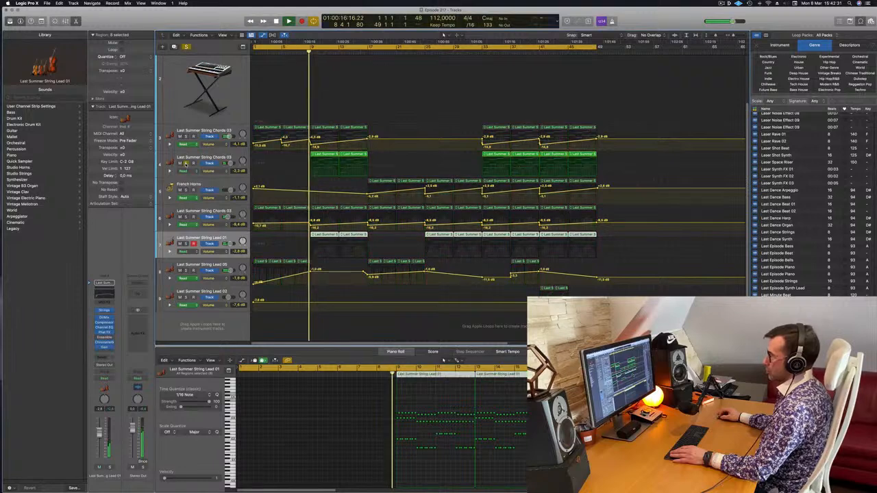
Automate the track 4 String Chords 03 volume to rise from -11.8 dB at bar 9 to bar 17, and replay that section.
left_click(368, 166)
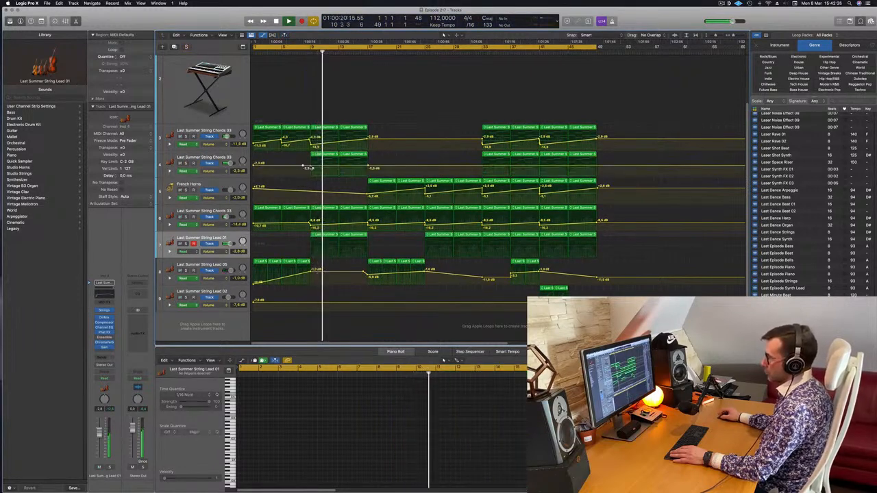
left_click(306, 168)
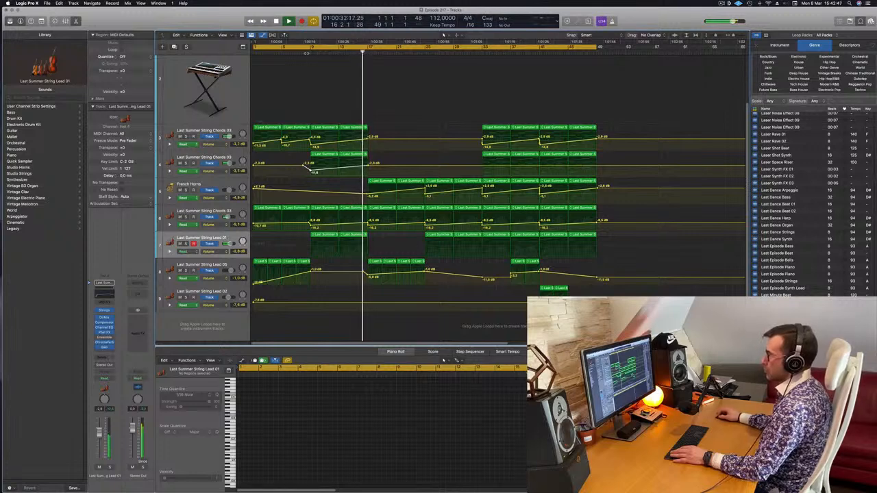
left_click(305, 54)
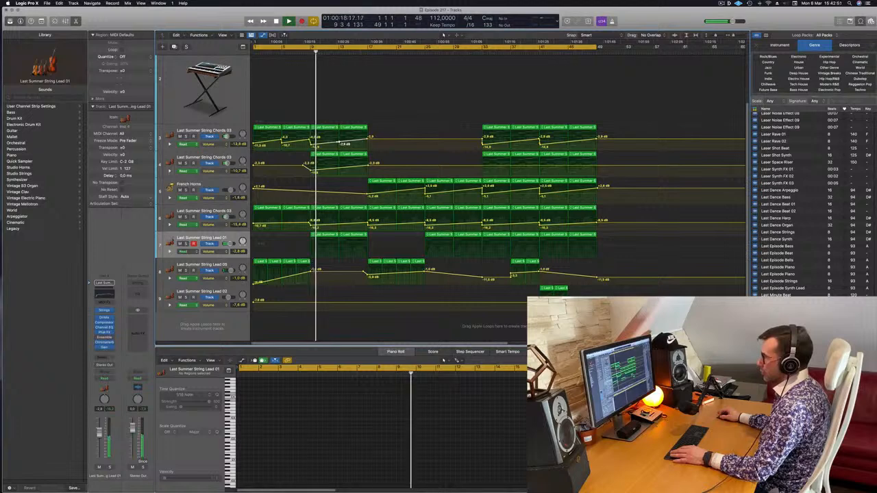
Add a -8.4 dB volume point at bar 13 on track 3 String Chords 03, lower its bar 17 point, and stop playback.
left_click(338, 141)
left_click_drag(367, 139, 367, 148)
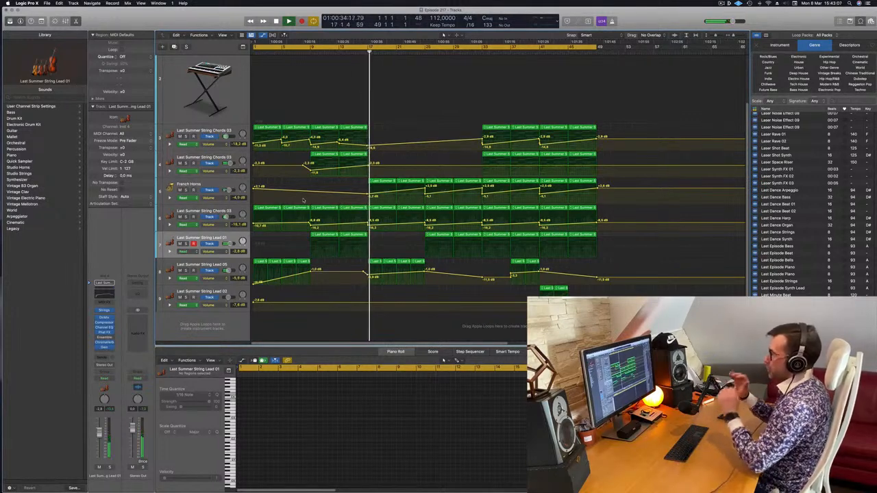
key("space")
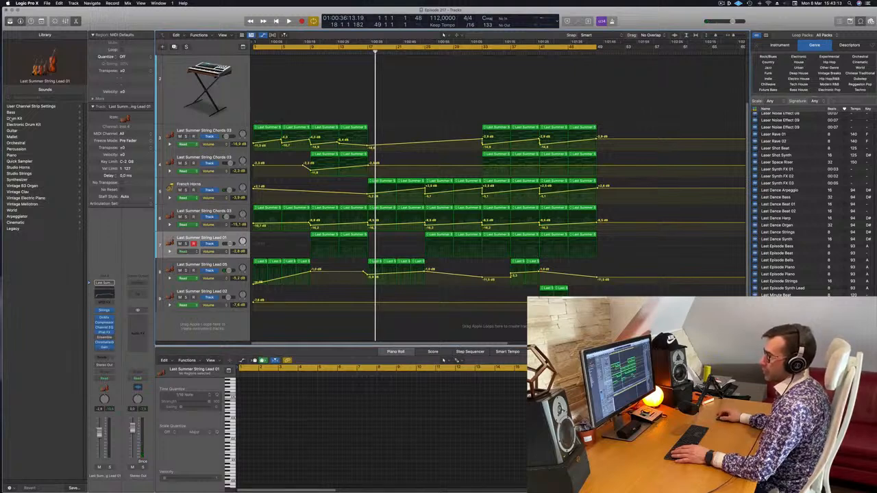
Add a duplicate track below String Lead 01 and load the orchestral percussion patch Orchestral Kit onto it.
left_click(15, 143)
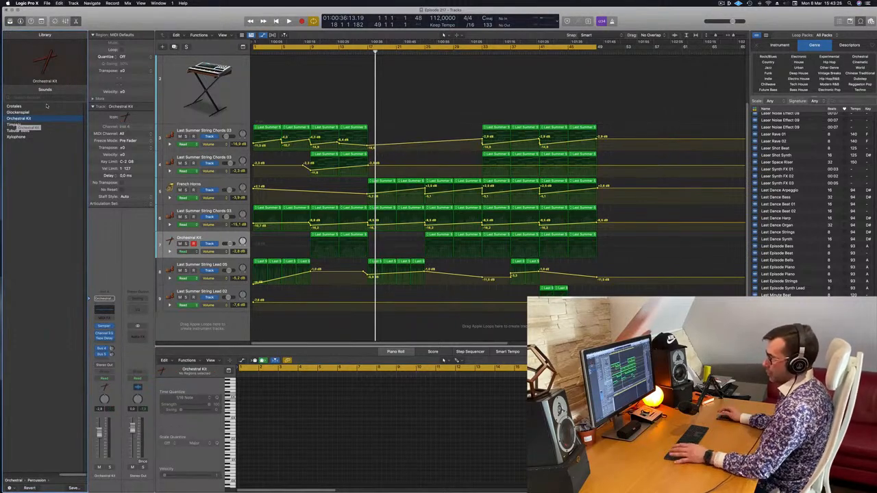
key("super+z")
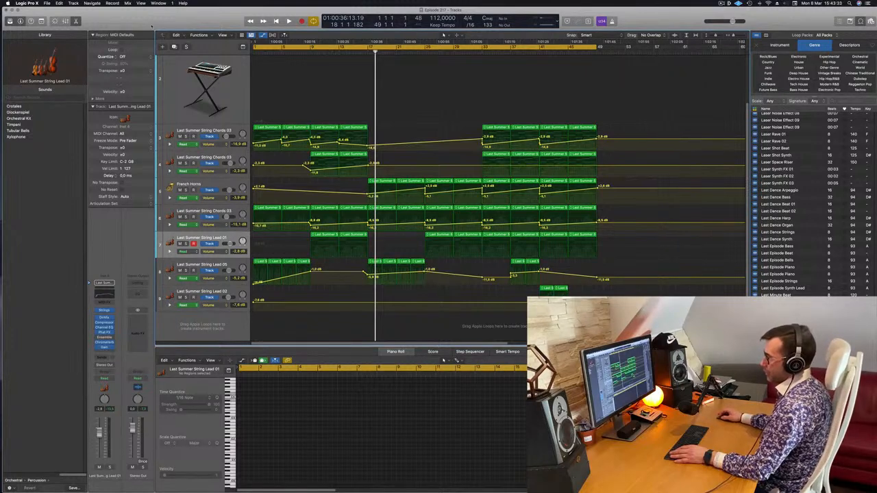
key("super+d")
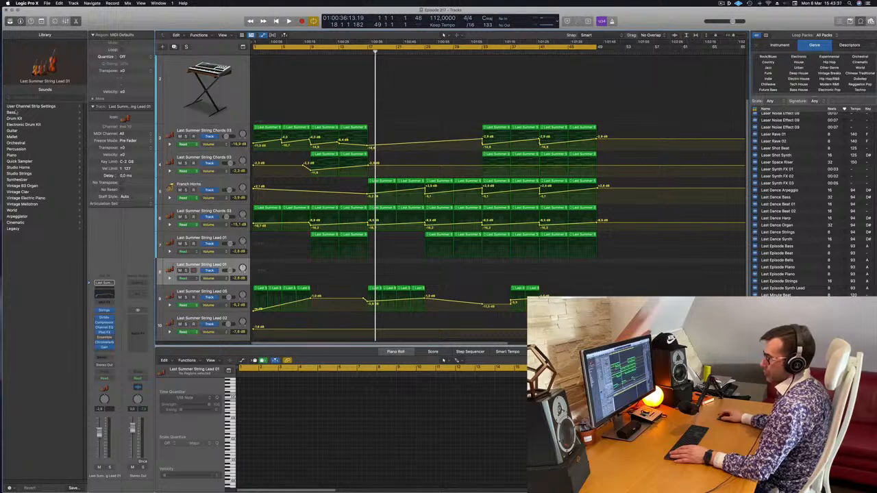
left_click(22, 143)
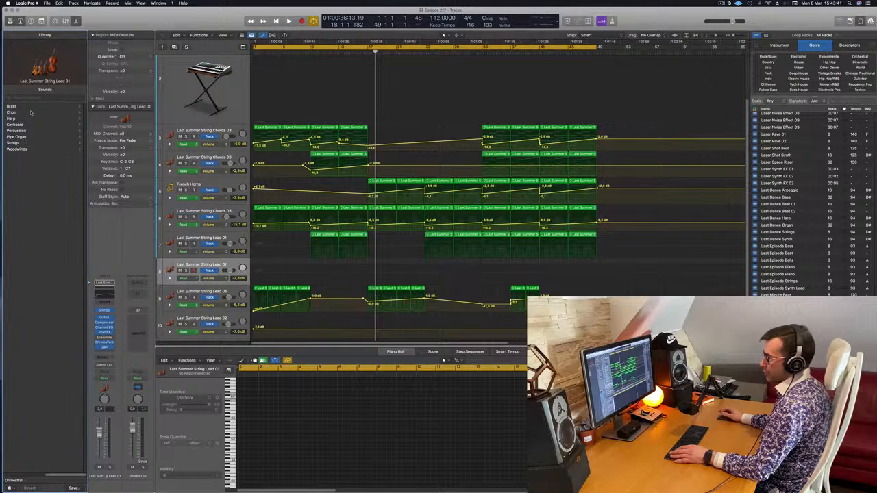
left_click(19, 131)
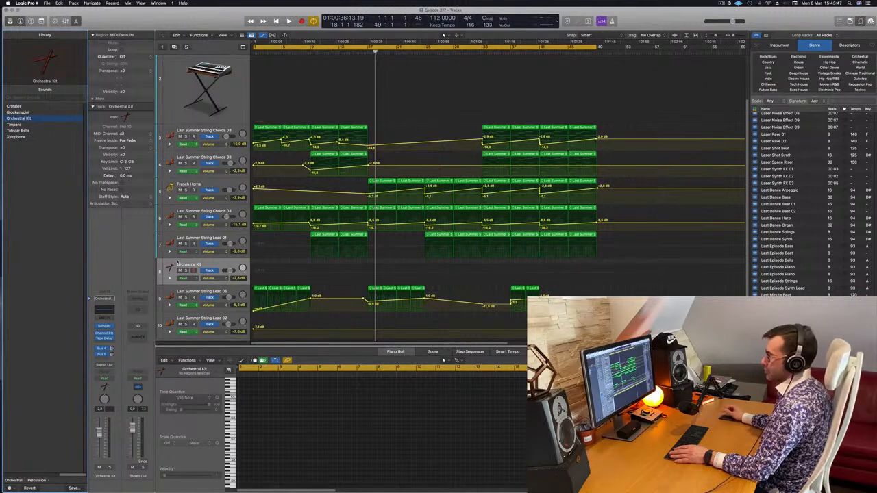
Return to bar 1 and audition the Orchestral Kit sounds with Musical Typing, one octave lower at C0.
key("space")
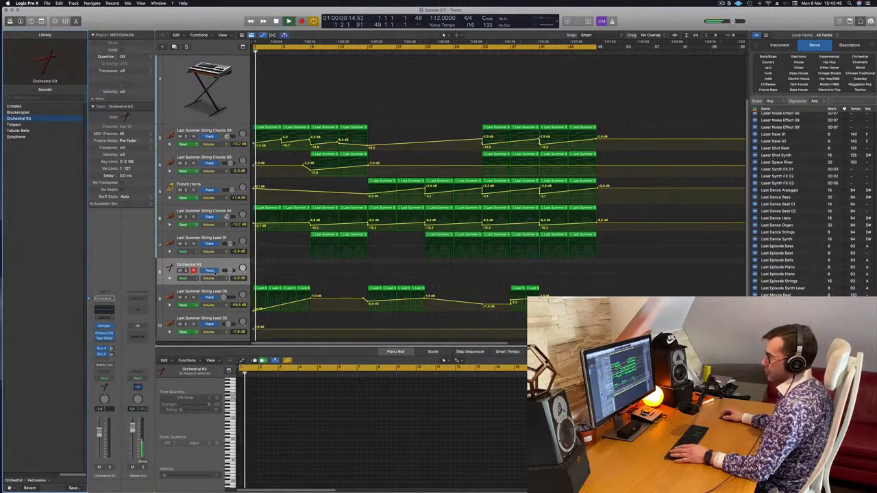
key("Return")
key("space")
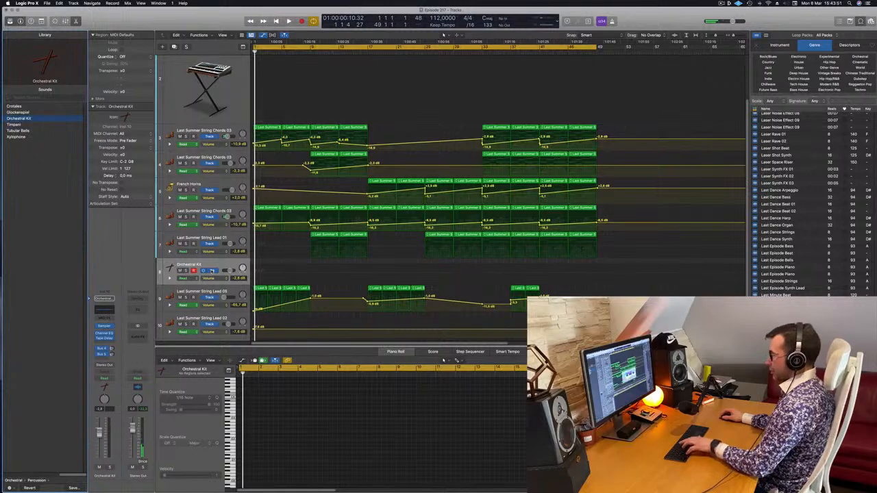
key("super+k")
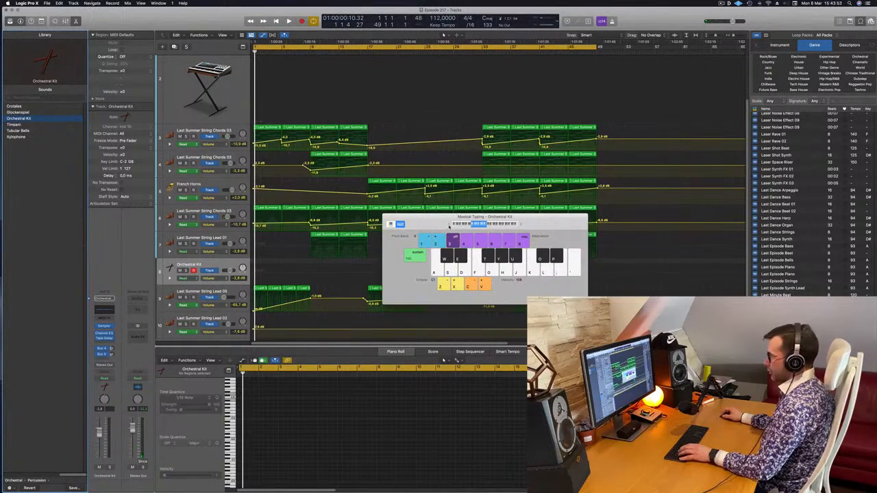
key("a")
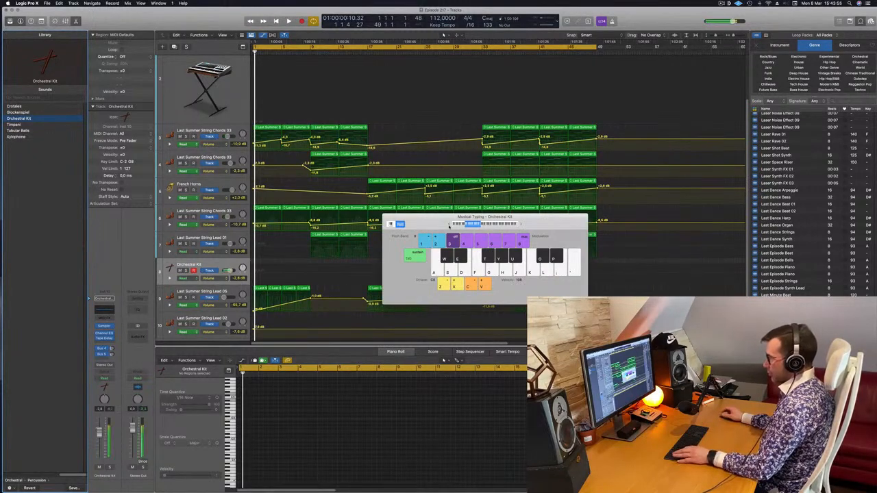
key("d")
key("f")
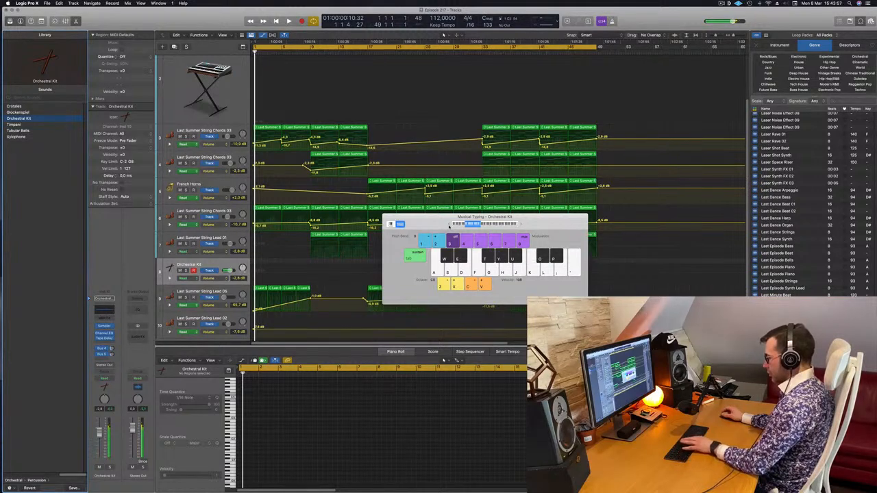
key("k")
key("l")
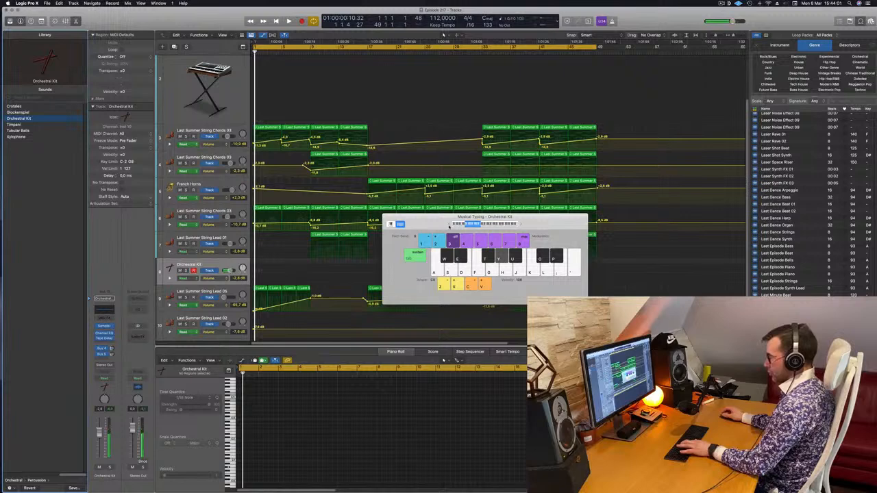
Audition the Orchestral Kit at octave C1 and record one long note from bar 1 on its track.
key("y")
key("u")
key("i")
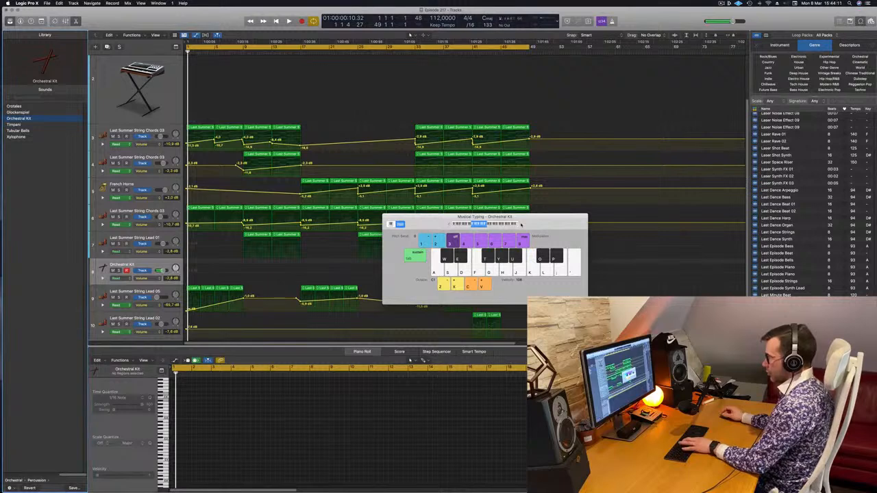
key("i")
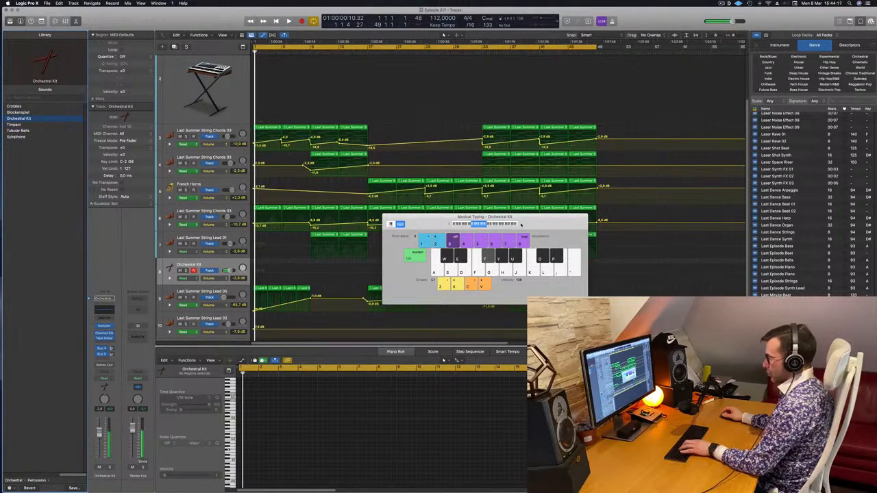
key("space")
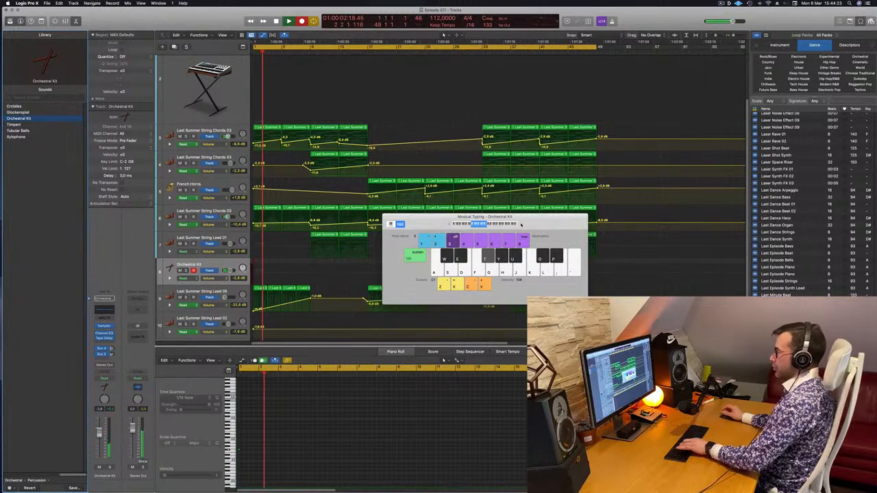
key("space")
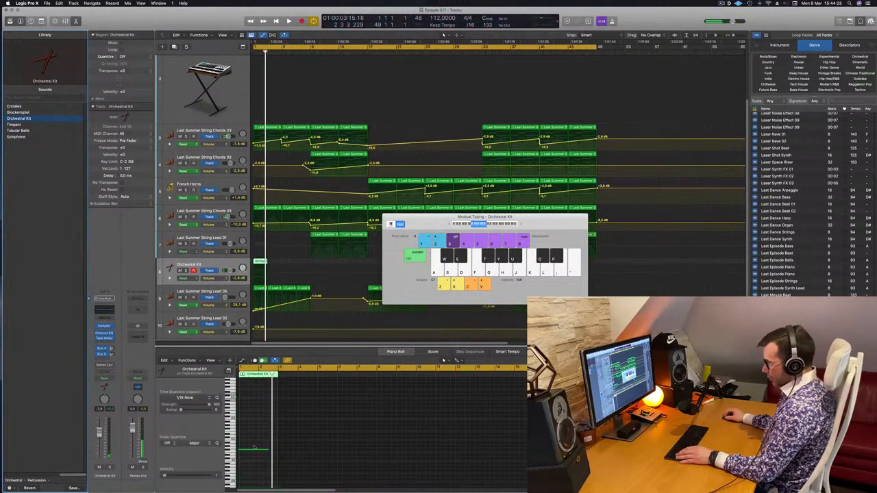
Shift the recorded Orchestral Kit note slightly so that it starts exactly at bar 1, and replay it.
left_click(254, 448)
key("space")
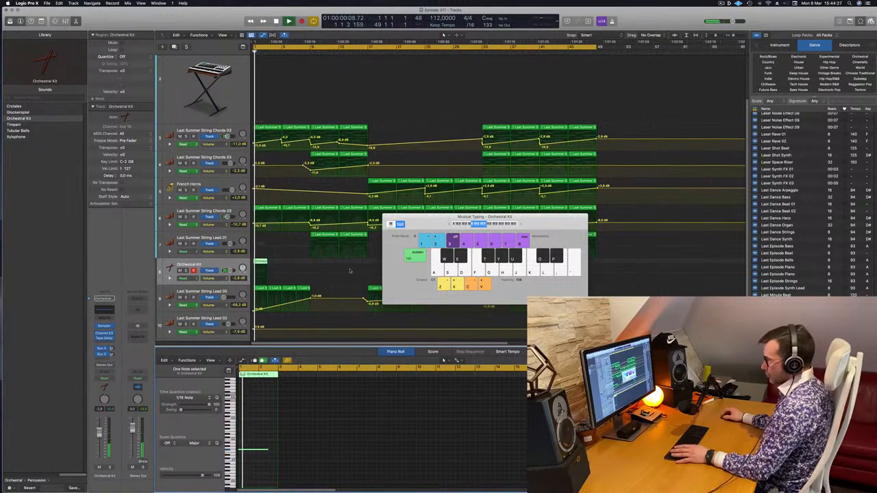
key("space")
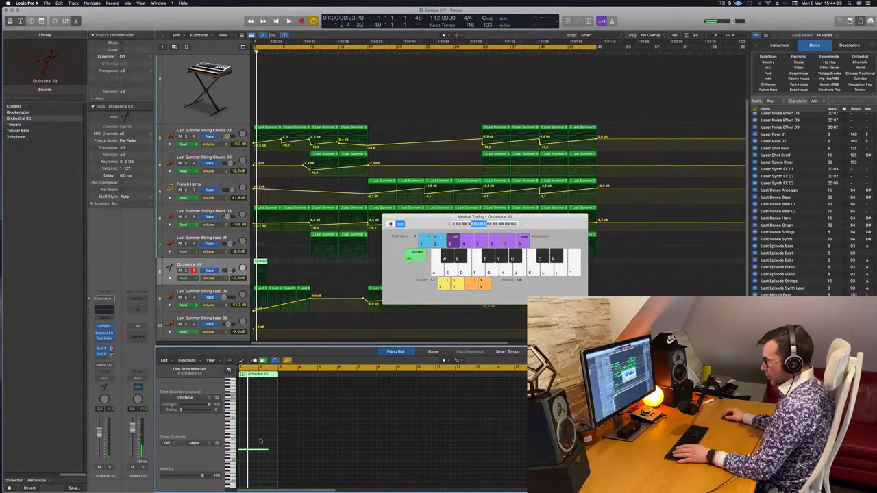
key("z")
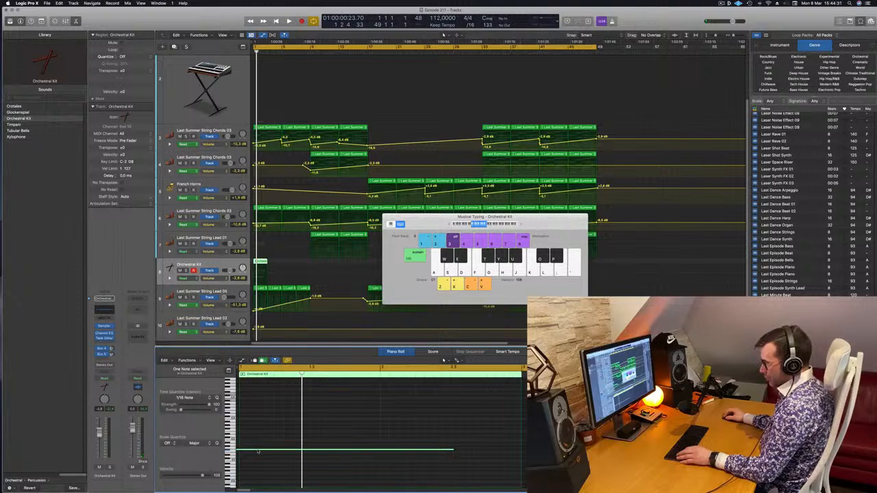
left_click_drag(261, 451, 268, 452)
key("space")
Lower the Orchestral Kit track volume to -14.8 dB, close Musical Typing, and play again from bar 1.
key("space")
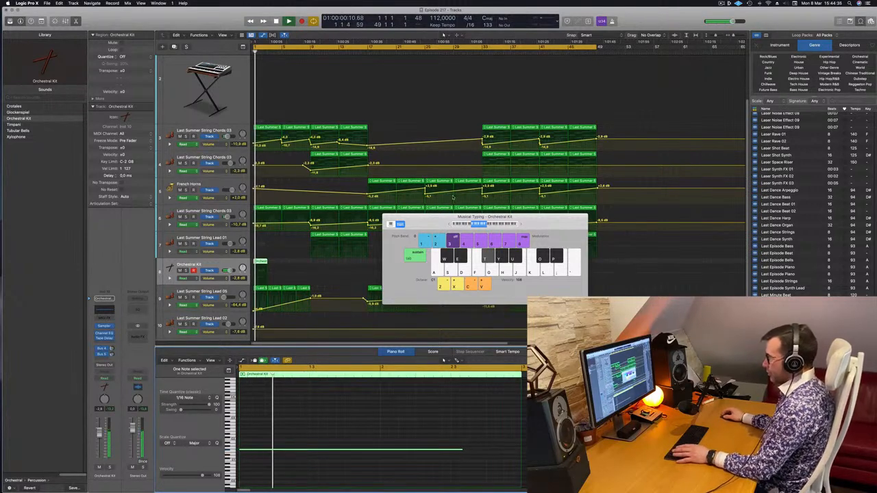
left_click_drag(424, 220, 409, 220)
key("space")
key("space")
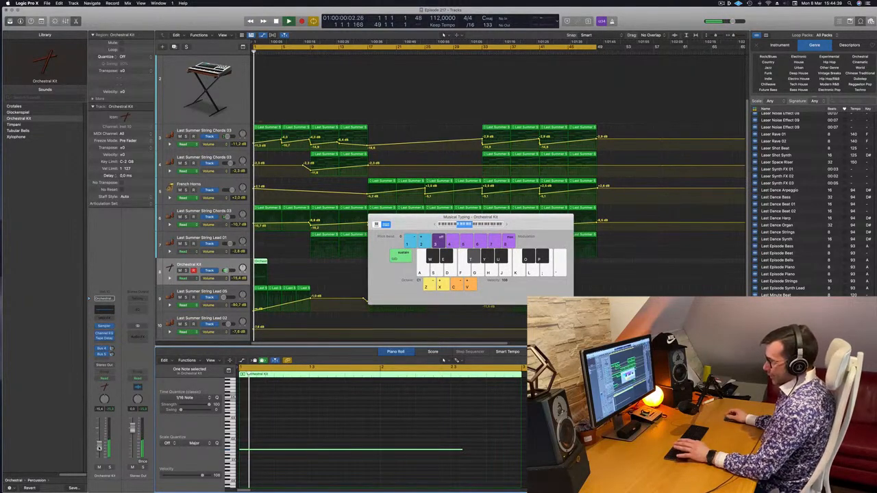
left_click_drag(419, 222, 405, 227)
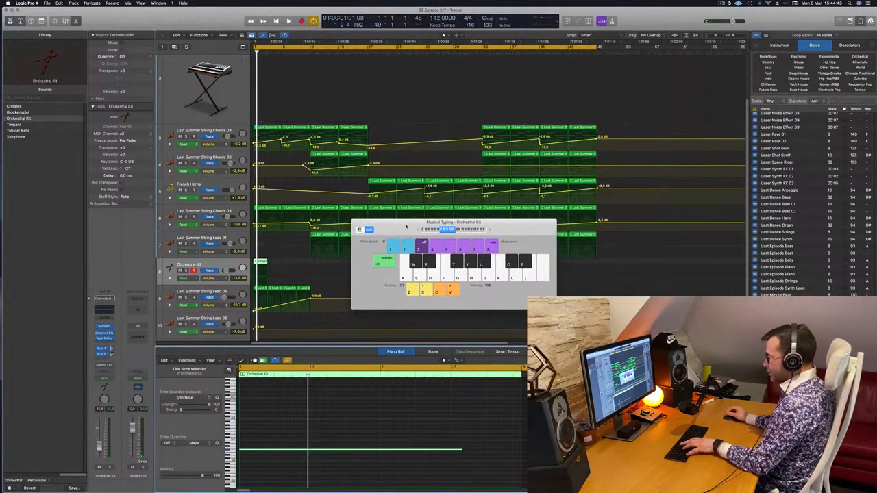
key("super+k")
key("space")
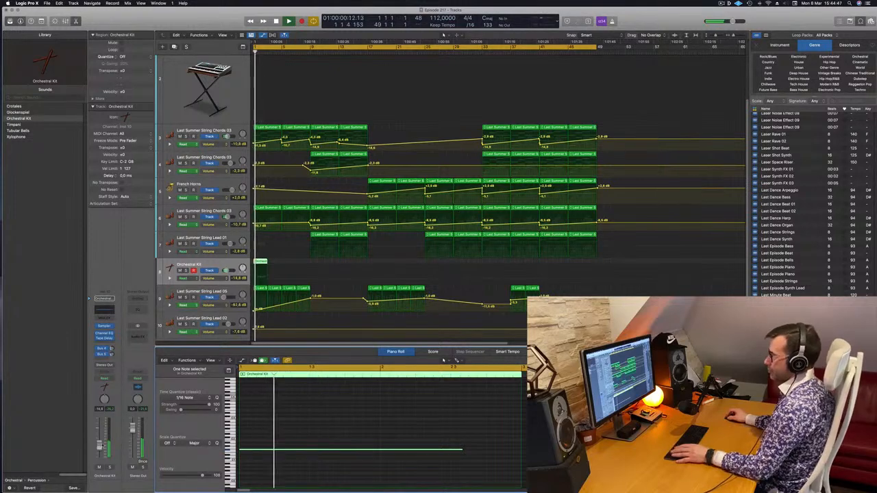
Lower the String Lead 05 volume point at bar 9 so the level climbs more gradually up to bar 17.
scroll(323, 226, "down", 2)
scroll(324, 226, "up", 1)
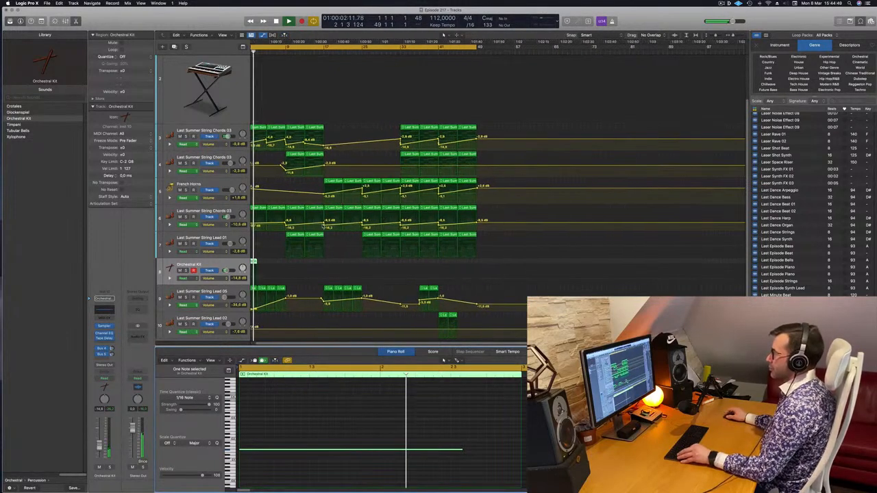
scroll(323, 226, "up", 2)
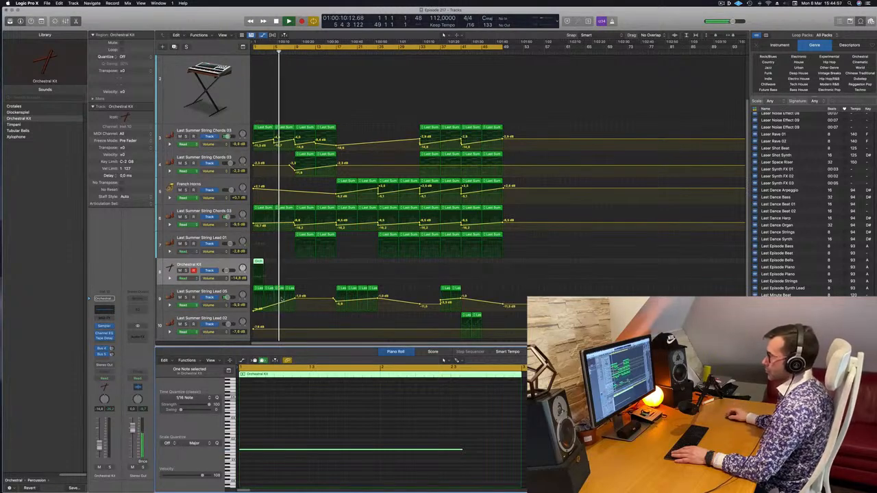
left_click_drag(295, 299, 297, 303)
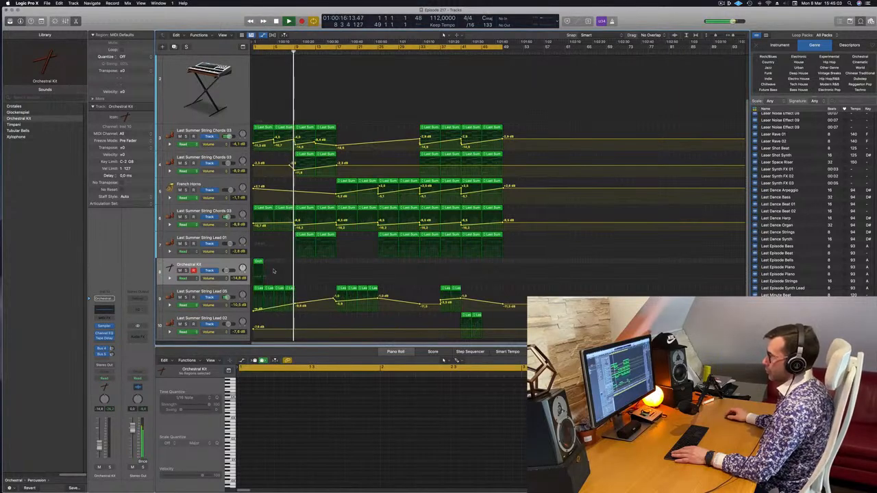
Lower tracks 3 and 4 String Chords 03 from bar 9, shaping track 4 with -10.8 dB at bar 13 and -4.4 dB at bar 17.
key("super+Left")
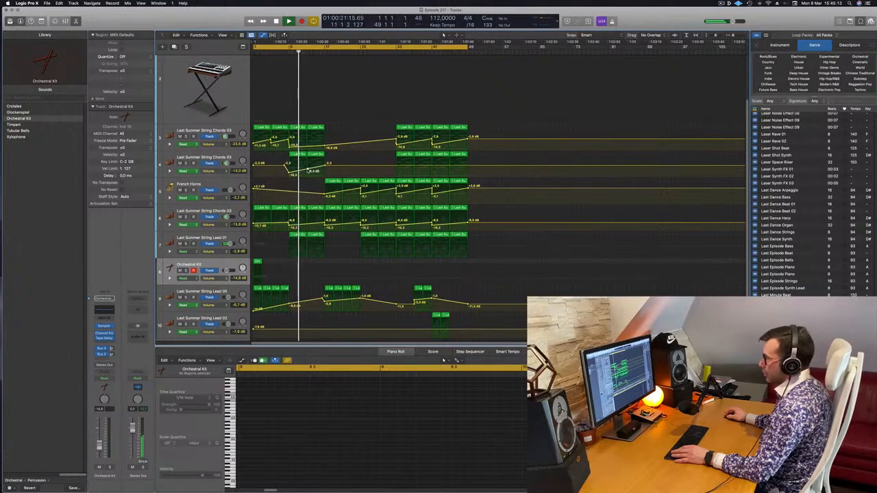
left_click_drag(325, 165, 306, 170)
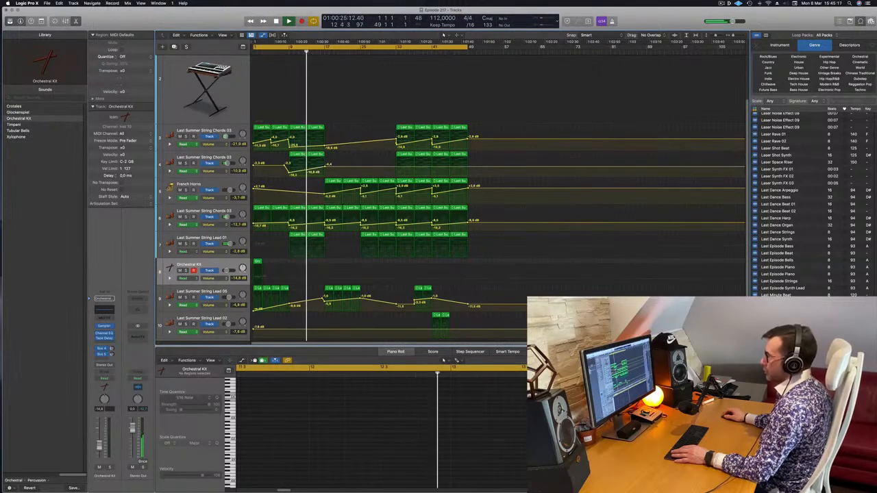
left_click(284, 52)
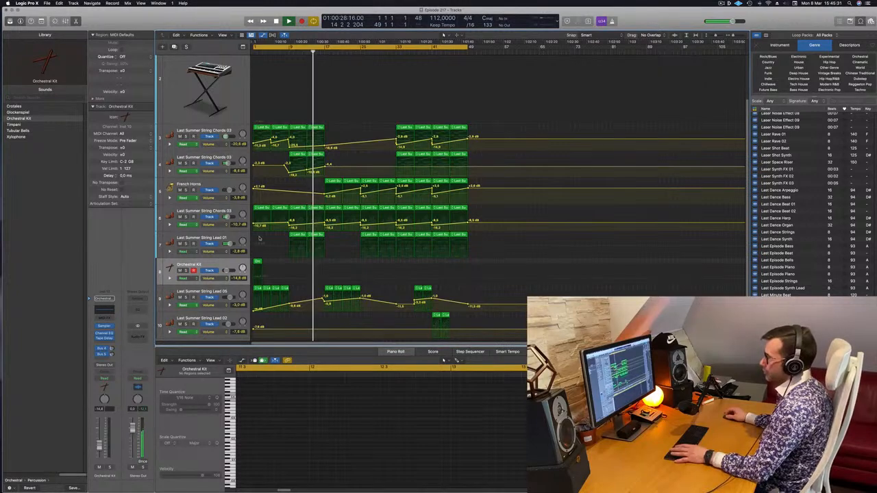
Automate the String Lead 01 volume from -2.8 dB at bar 13 to -0.3 dB at bar 17, dropping to -5.0 dB at bar 25.
left_click(325, 247)
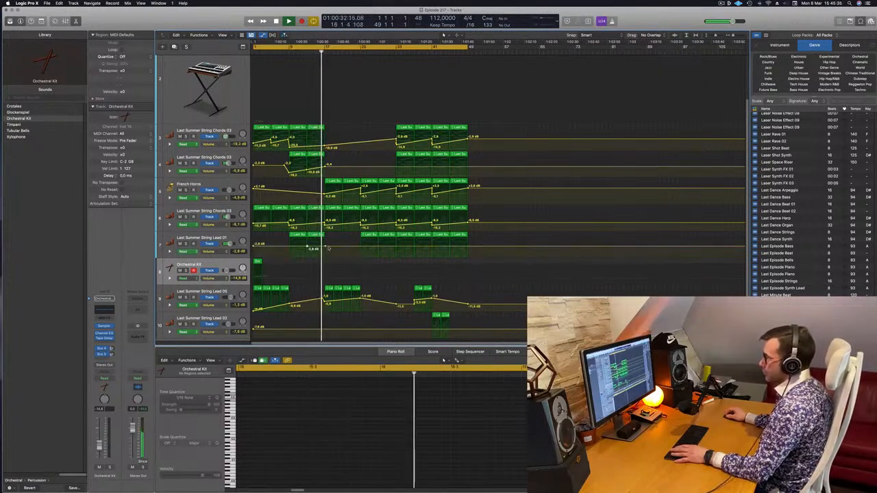
left_click_drag(308, 248, 310, 245)
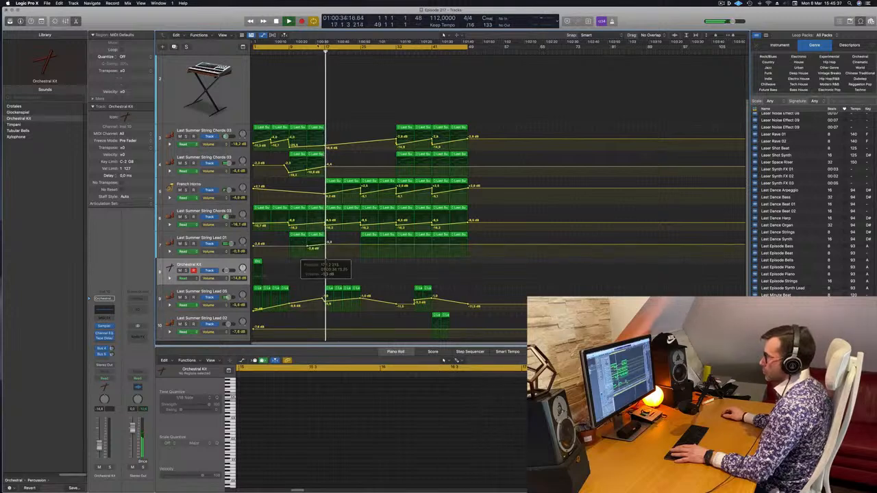
left_click(302, 53)
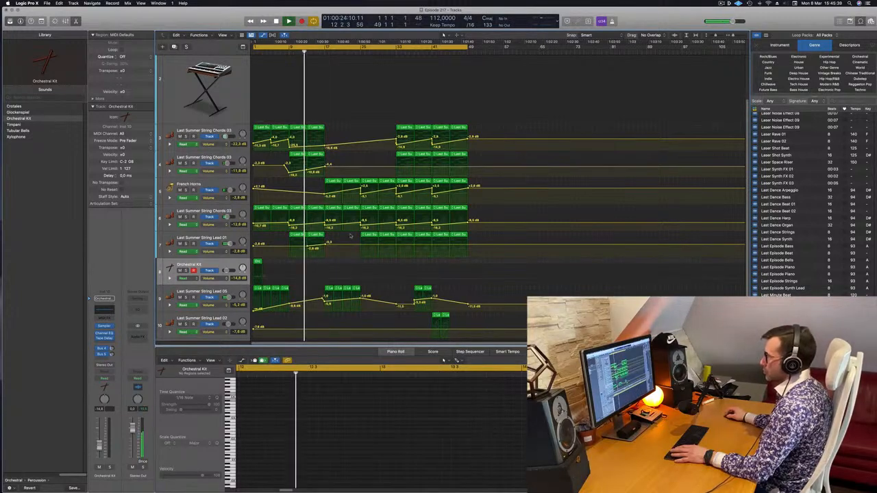
left_click_drag(356, 246, 358, 246)
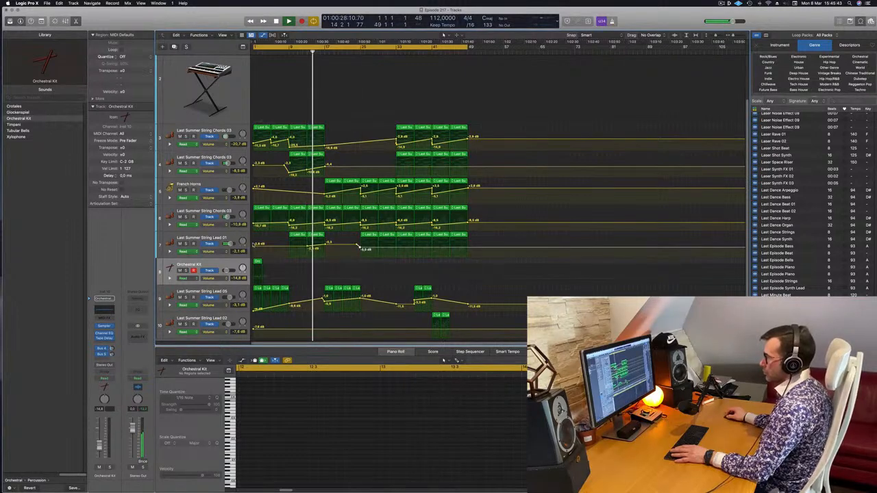
left_click(357, 247)
Add a Bus 1 send to Aux 1 on String Lead 01, raise its level, and replay from about bar 13.
left_click(104, 356)
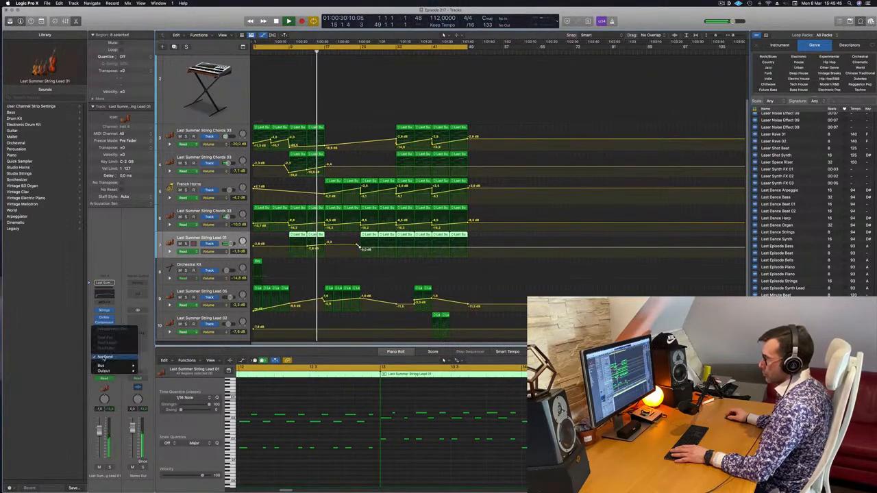
mouse_move(107, 365)
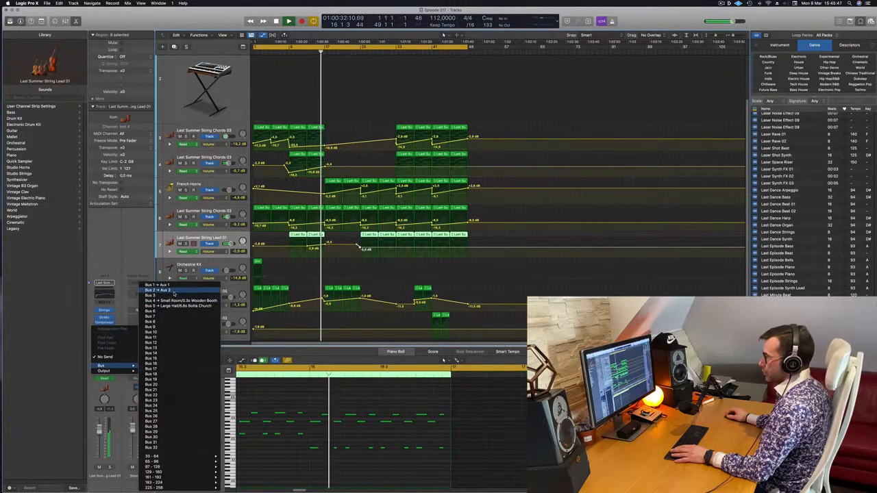
left_click(175, 286)
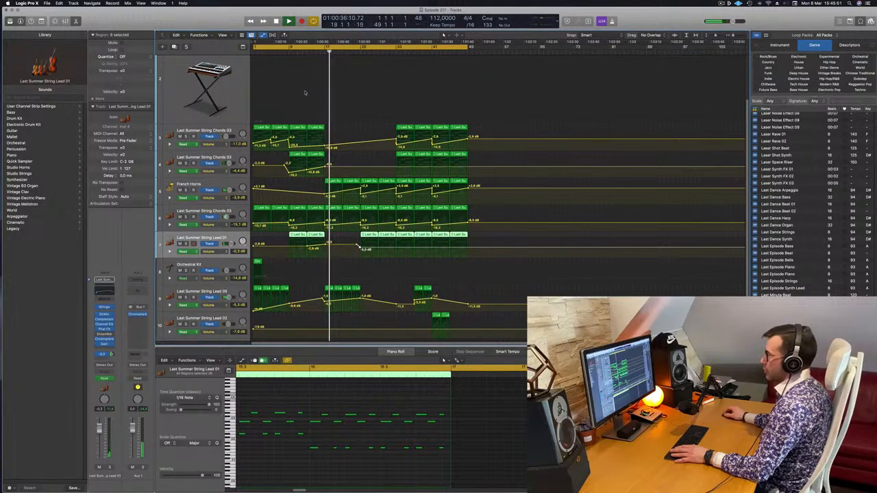
left_click(307, 54)
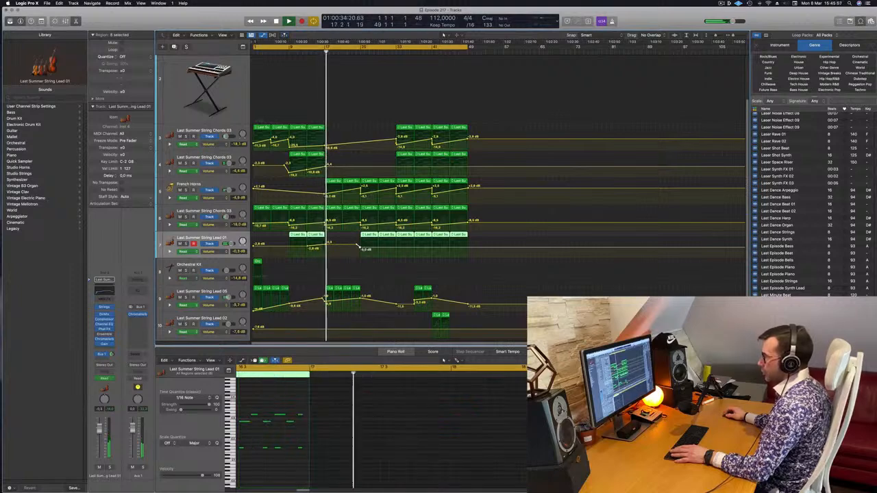
Lower the French Horns volume at bar 17 and adjust its bar 25 points to build a steeper crescendo.
left_click_drag(325, 190, 360, 194)
left_click(215, 185)
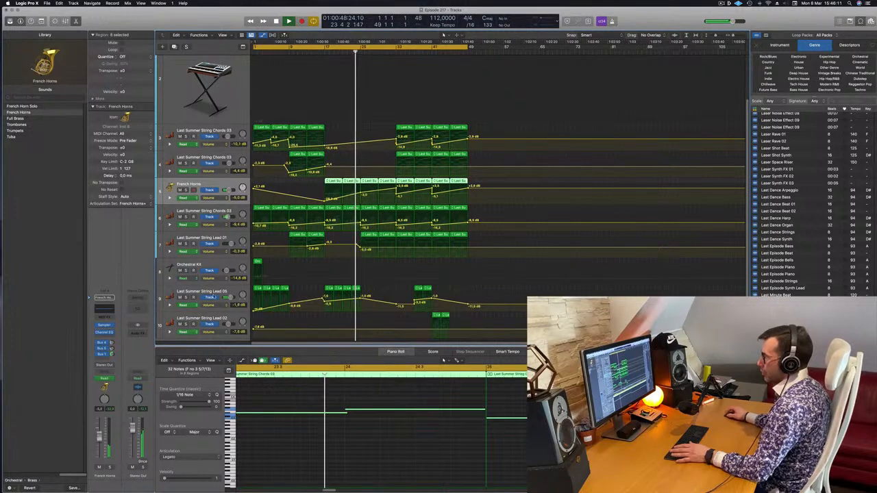
left_click_drag(364, 193, 363, 192)
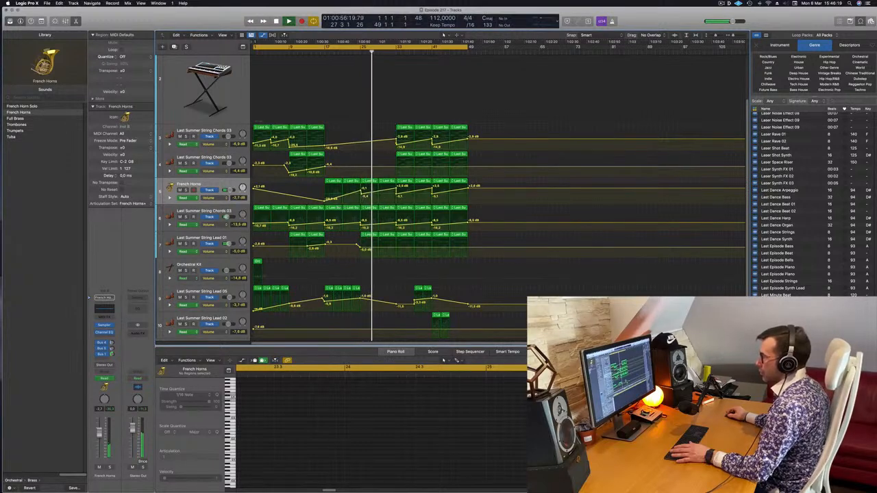
left_click(212, 189)
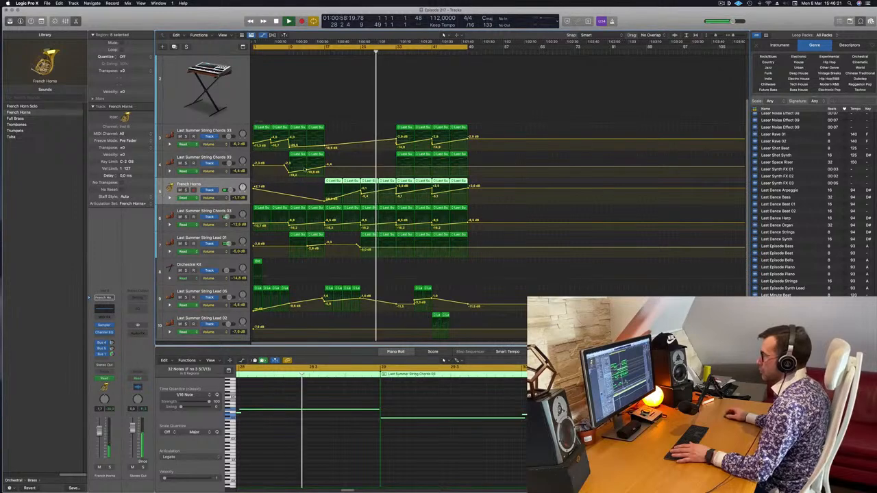
Replay from bar 31 and dip the string and horn volumes at bar 33, with track 4 rising back to -4.4 dB at bar 41.
scroll(337, 148, "down", 1)
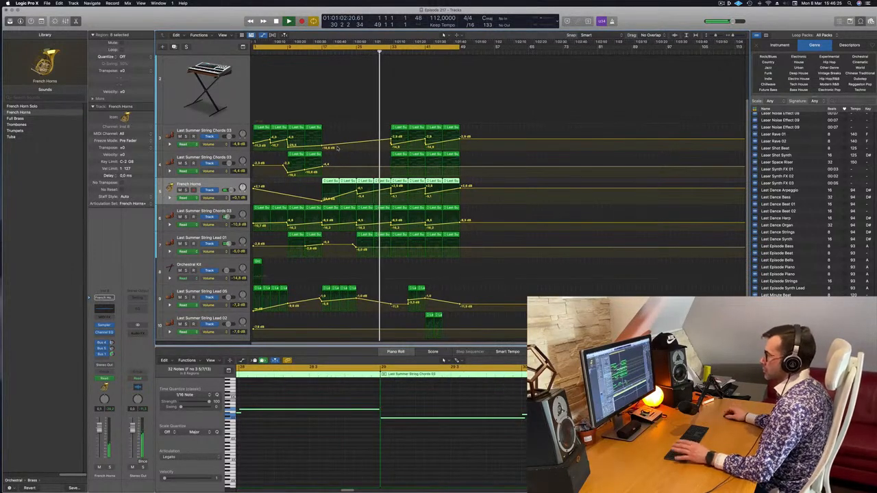
scroll(357, 166, "up", 3)
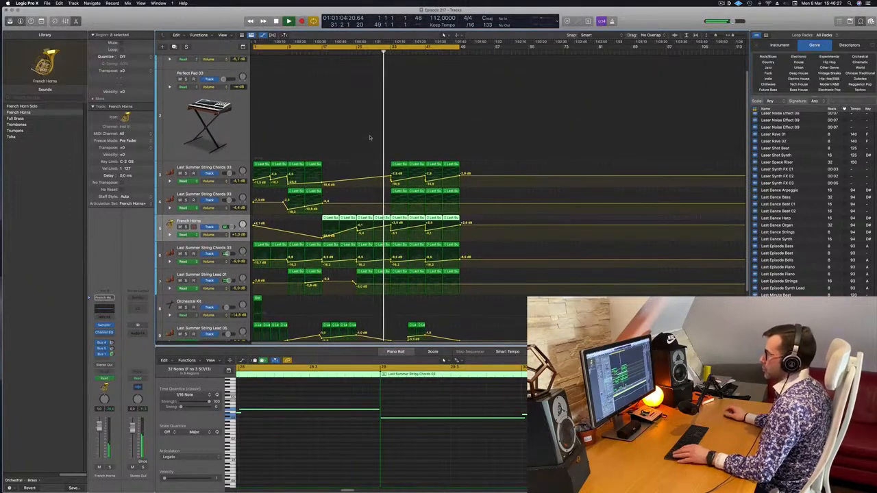
scroll(363, 141, "down", 1)
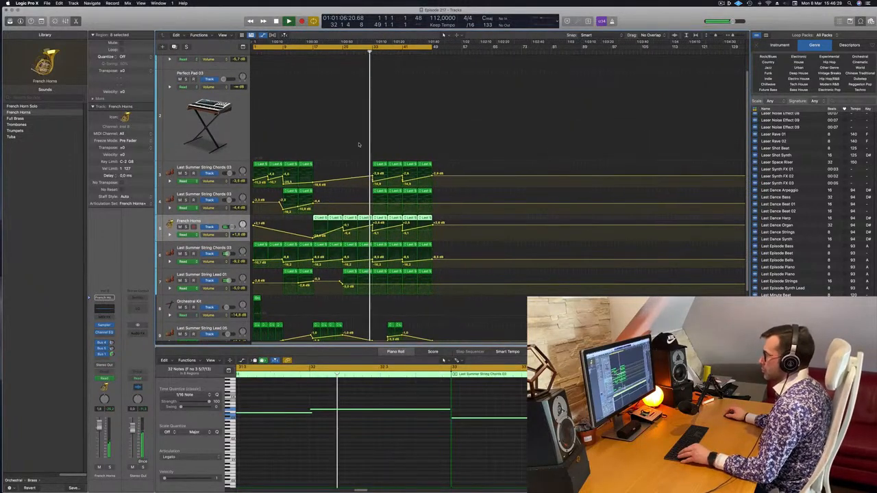
scroll(356, 137, "down", 2)
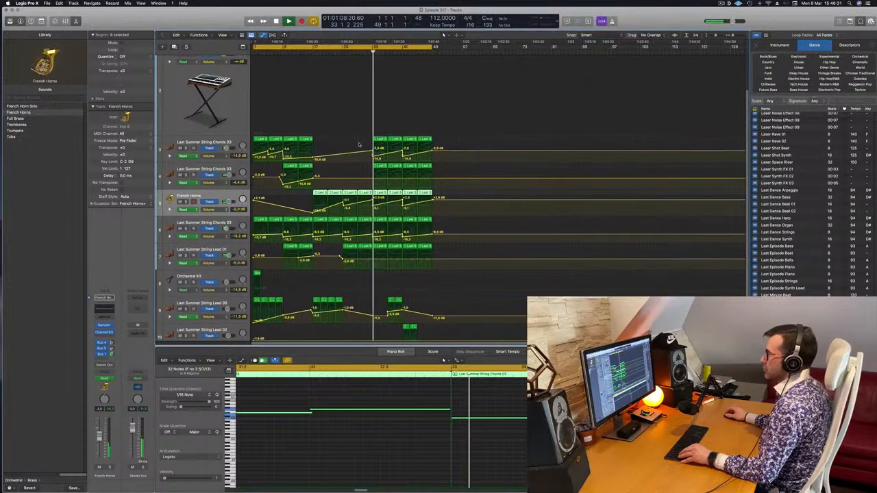
left_click(365, 52)
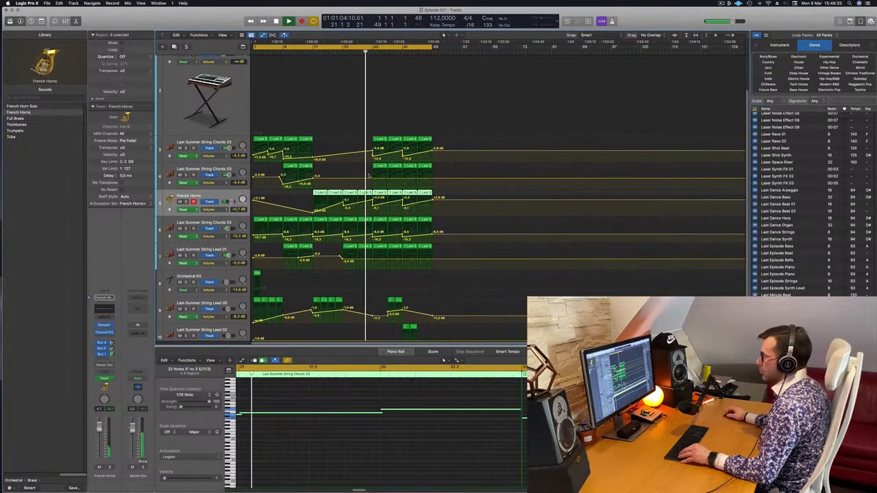
left_click(366, 178)
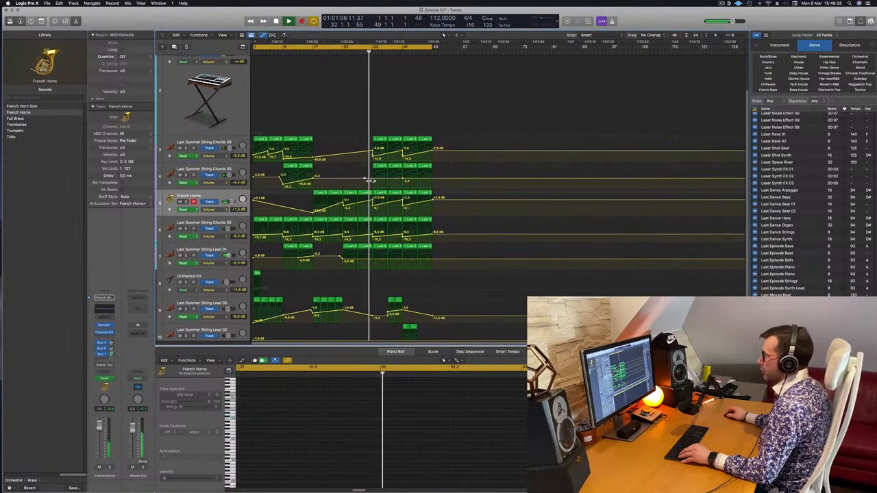
left_click_drag(368, 179, 371, 185)
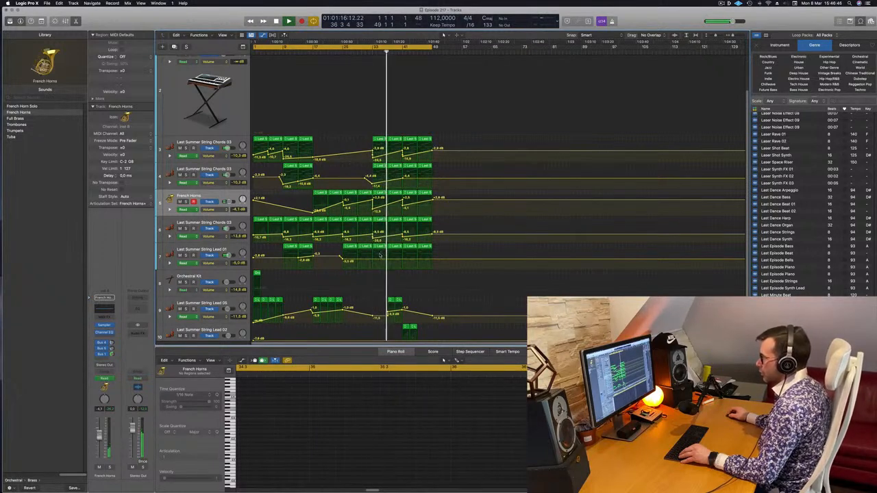
Replay from bar 33 and dip the String Lead 01 volume at bar 37, raising it again at bar 41.
left_click(367, 52)
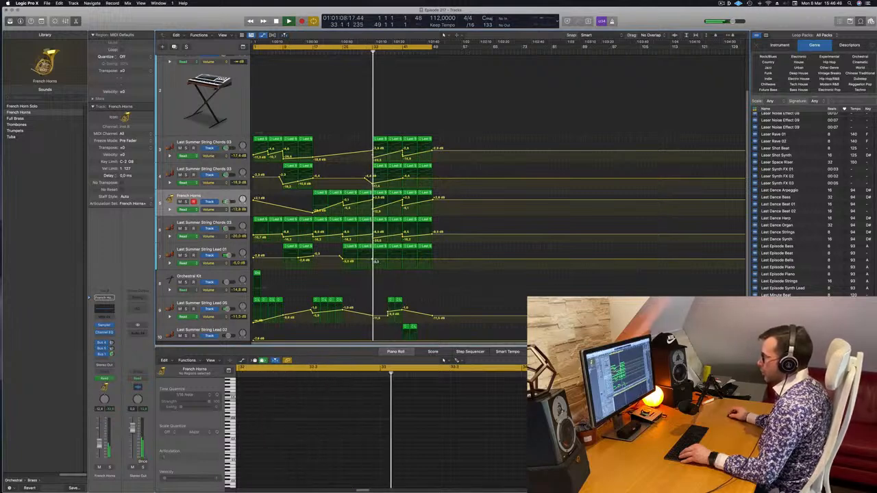
left_click_drag(386, 261, 388, 263)
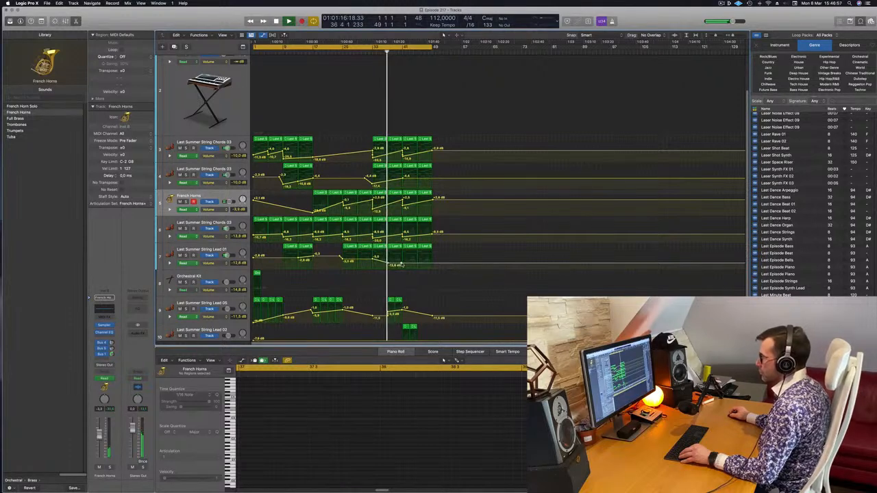
left_click_drag(402, 264, 405, 258)
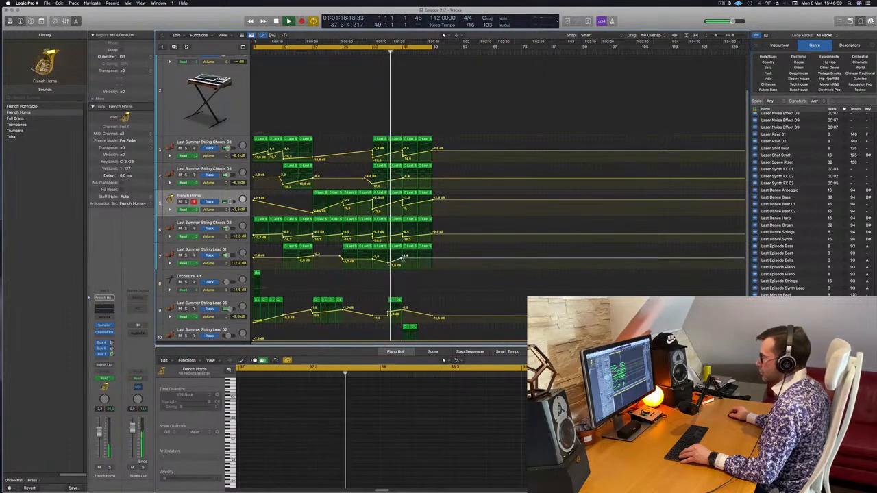
Delete the two String Lead 05 regions at bar 37 and drop the String Lead 01 volume at bar 41 to about -29.4 dB.
left_click(388, 300)
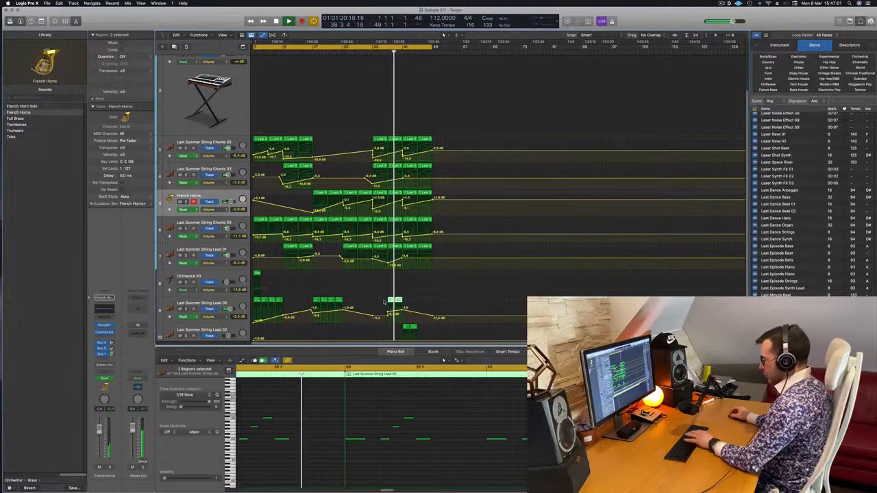
key("Delete")
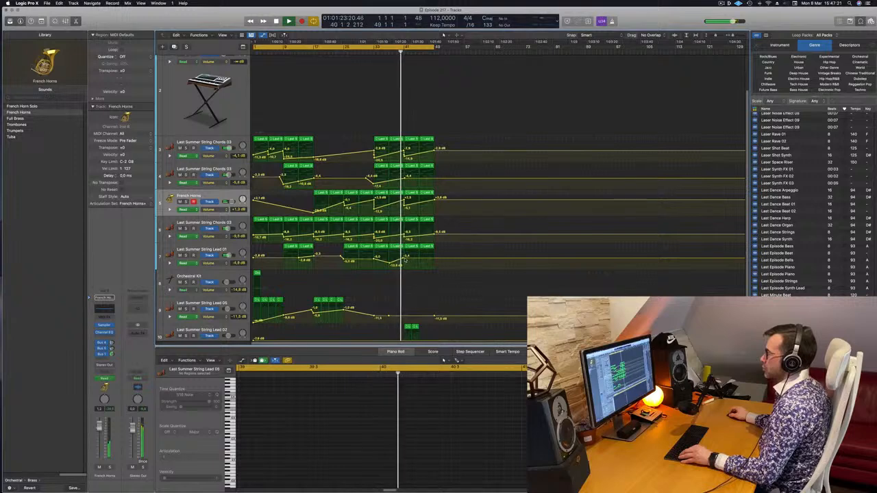
left_click_drag(404, 258, 406, 267)
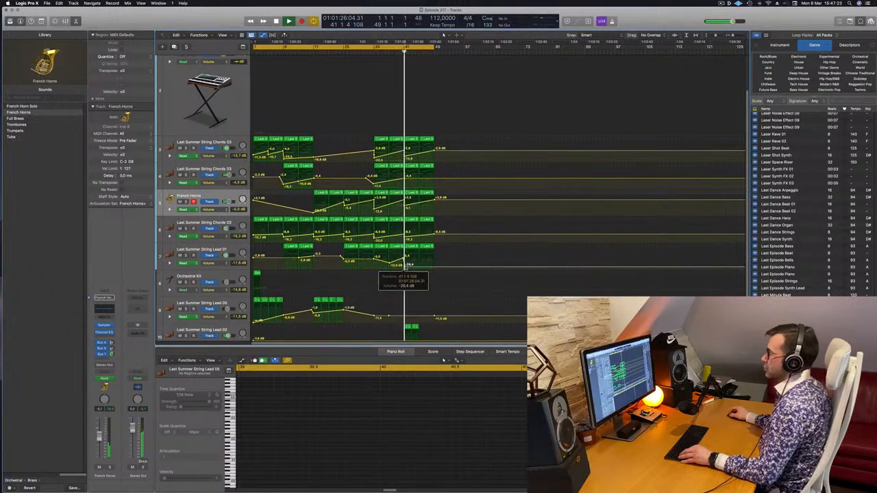
Copy the Orchestral Kit region from bar 1 to bar 45 and replay from about bar 40.
scroll(408, 269, "down", 2)
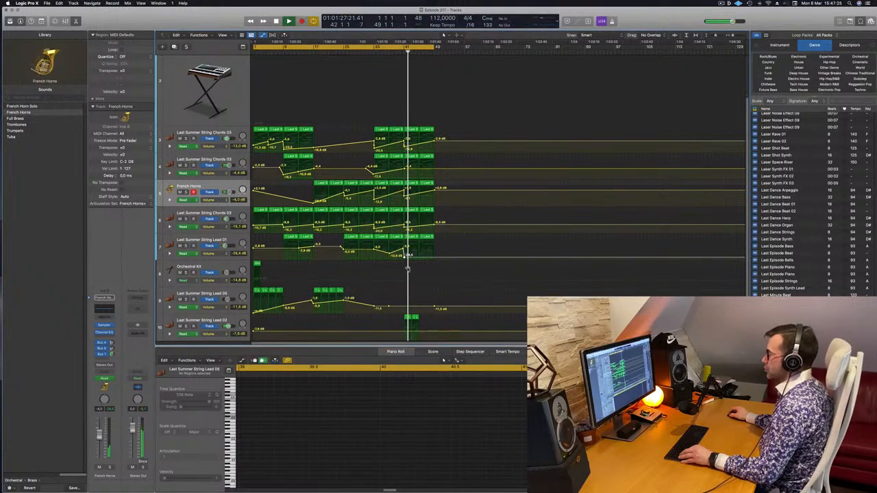
left_click(257, 247)
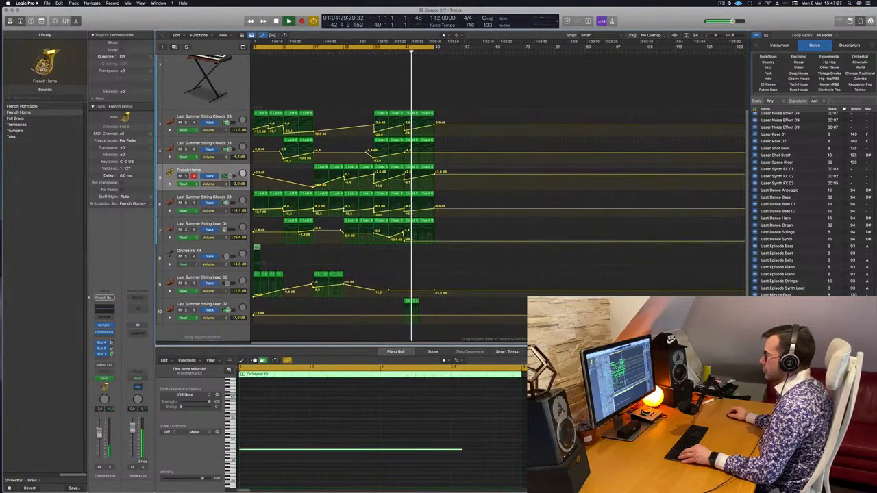
left_click_drag(258, 250, 420, 256)
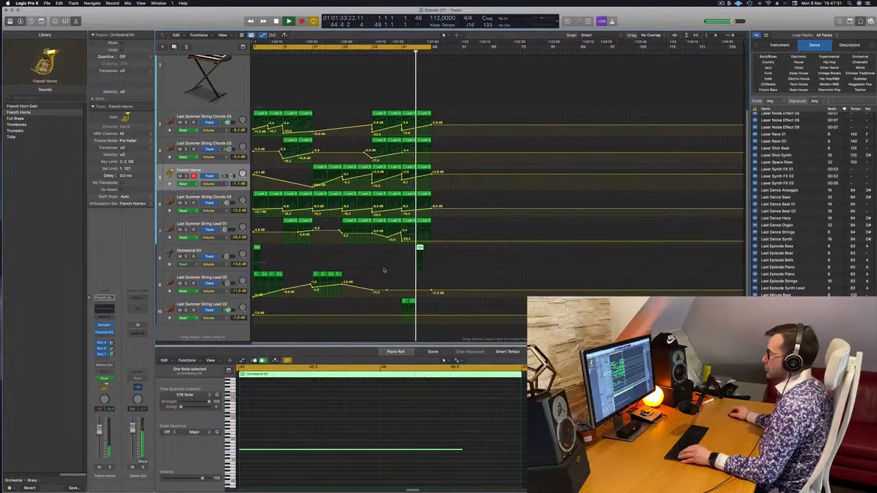
scroll(385, 270, "up", 5)
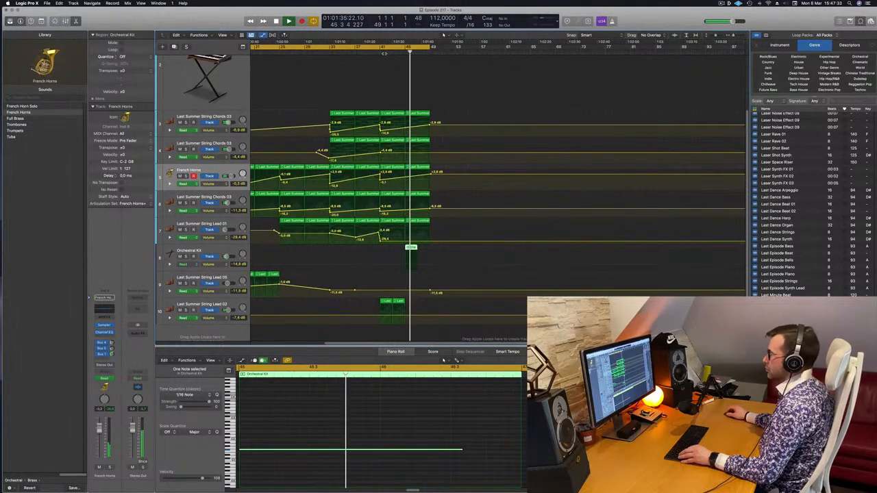
left_click(384, 53)
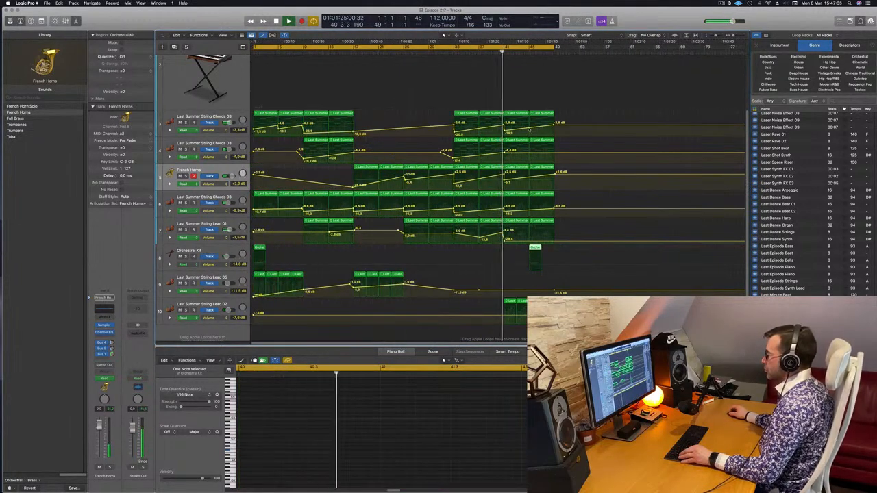
Add a volume point at bar 45 on track 3 and delete the bar 45 String Chords regions on tracks 3 and 4.
left_click(529, 129)
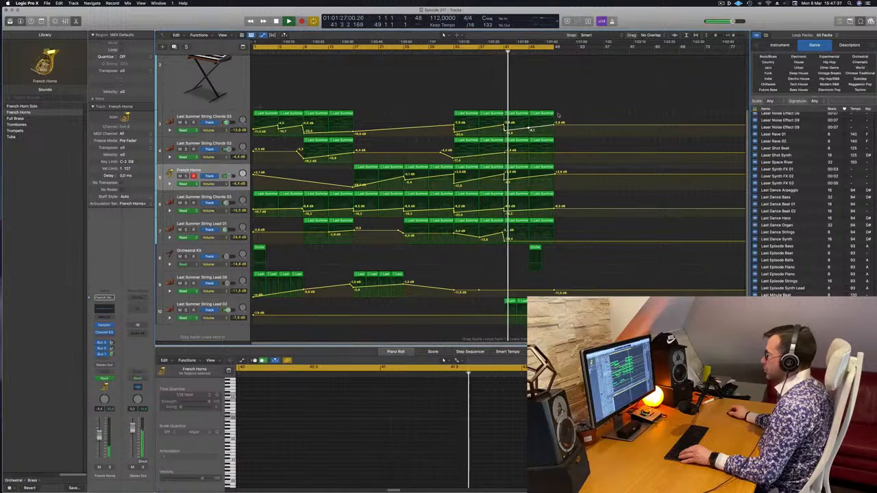
left_click(550, 113)
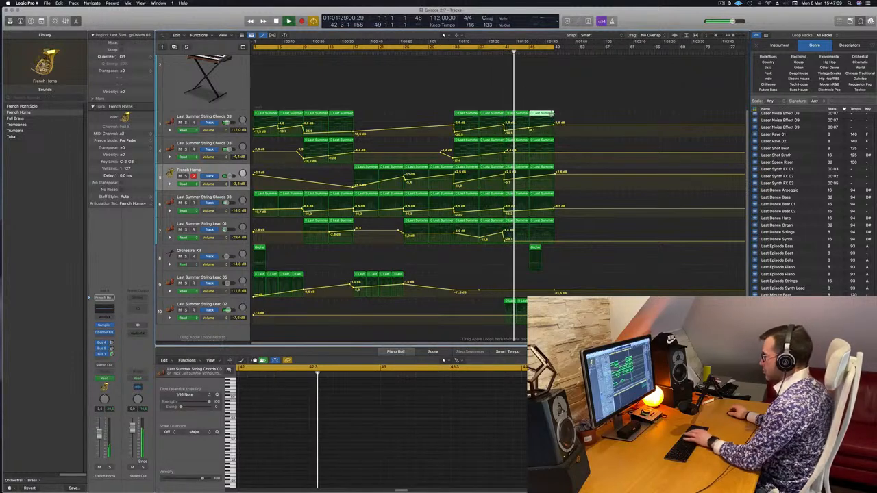
left_click(560, 157)
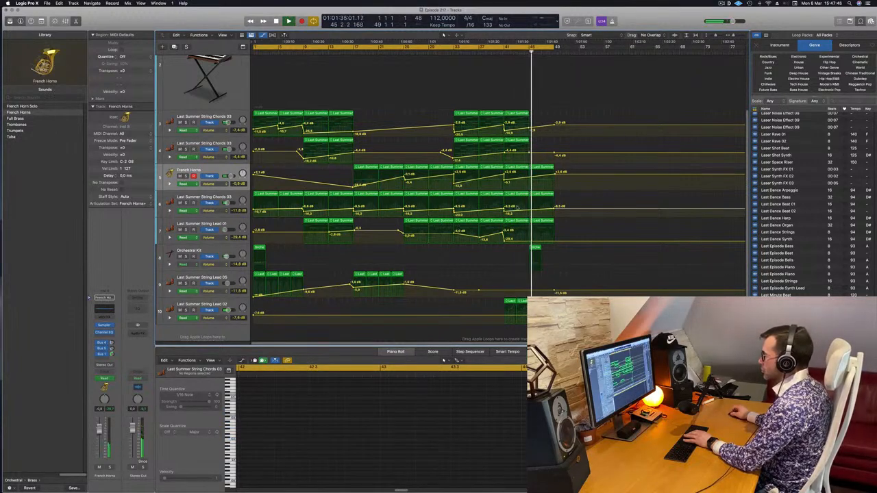
Copy the bar 45 regions of French Horns, String Chords track 6 and String Lead 01 to bar 49.
left_click(549, 167)
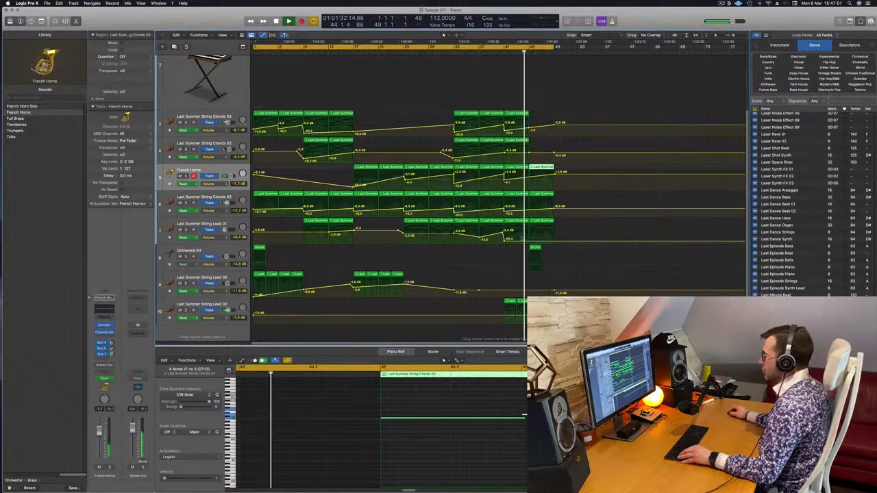
left_click_drag(560, 168, 528, 243)
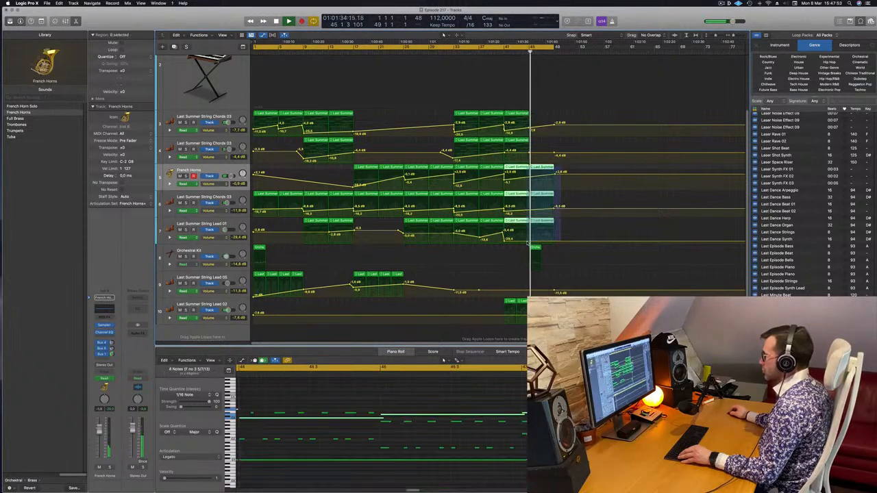
left_click_drag(541, 166, 567, 168)
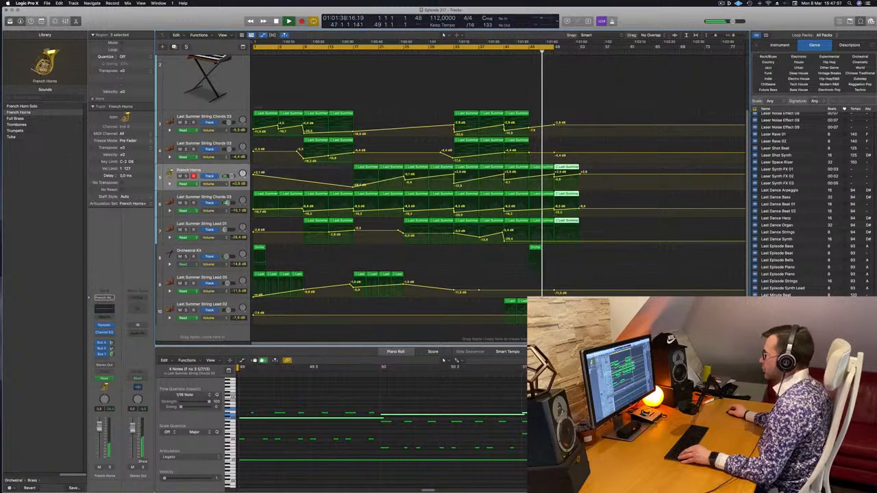
Extend the cycle range to bar 53 and set String Lead 01 volume points at bar 49, about -17.1 dB, and bar 53.
left_click_drag(555, 45, 580, 50)
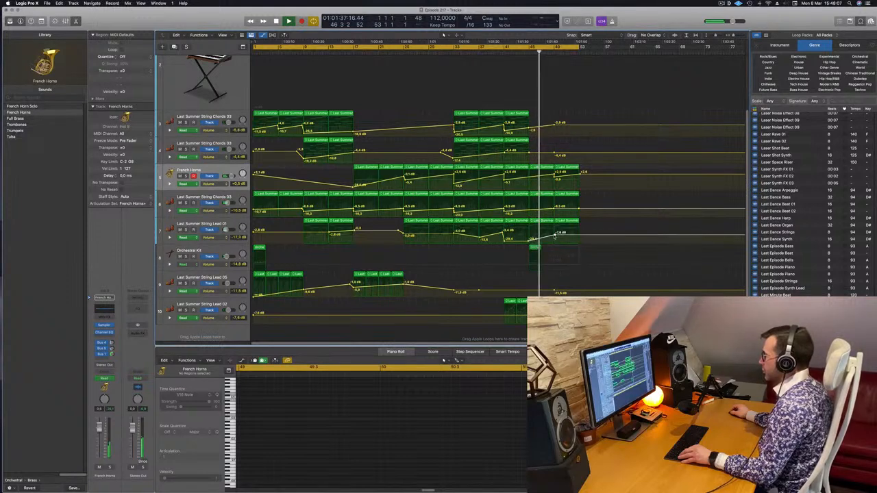
left_click_drag(555, 237, 555, 241)
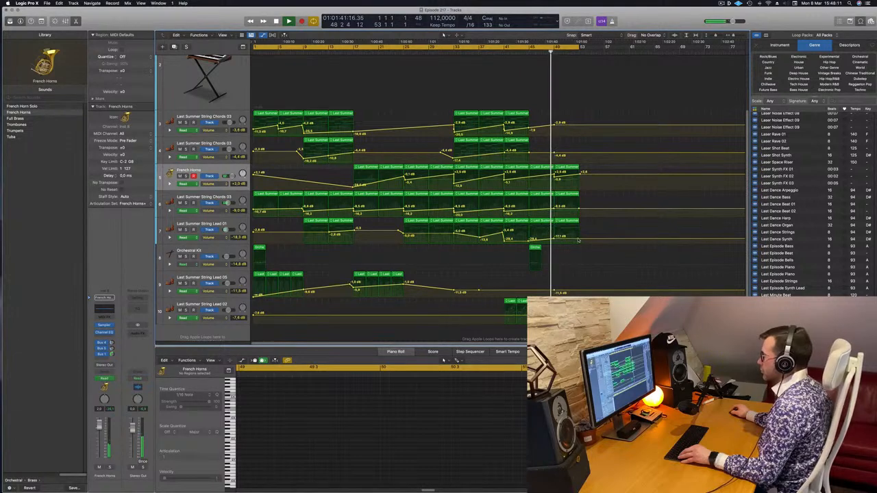
left_click(579, 237)
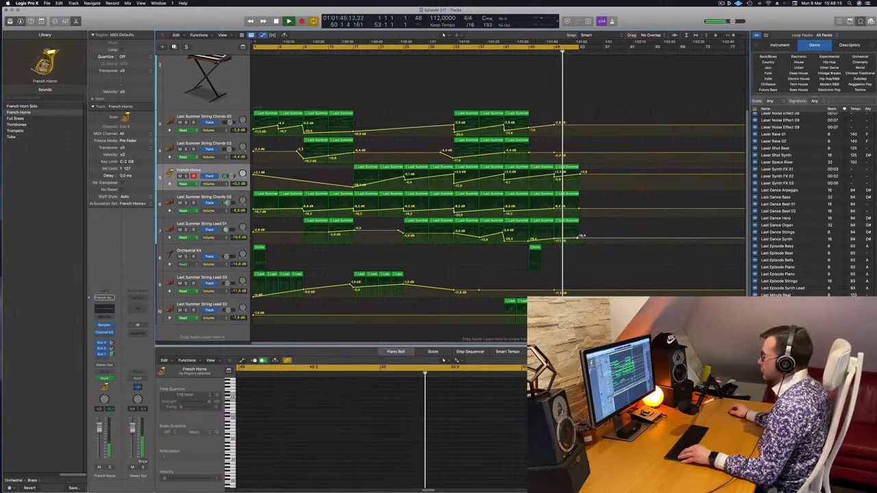
Copy the bar 49 horn, string chord and String Lead 01 regions to bar 53 and extend the cycle range to bar 57.
left_click_drag(588, 167, 569, 234)
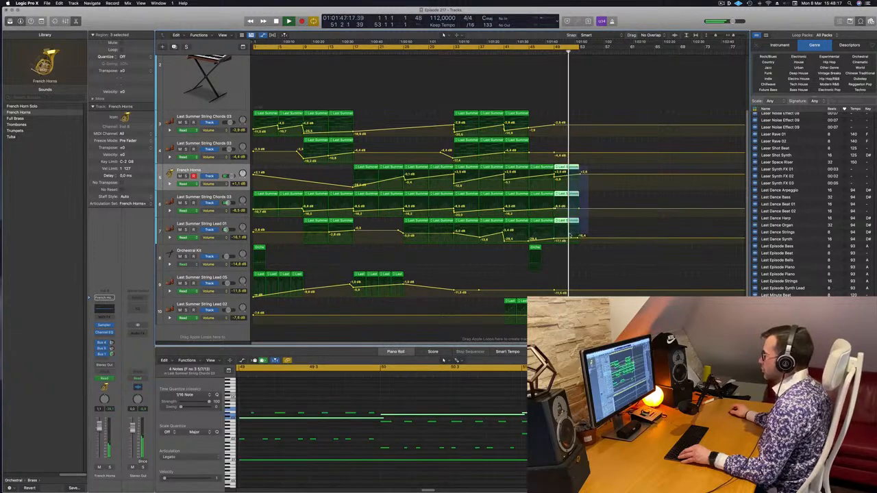
left_click_drag(569, 171, 593, 171)
left_click(546, 51)
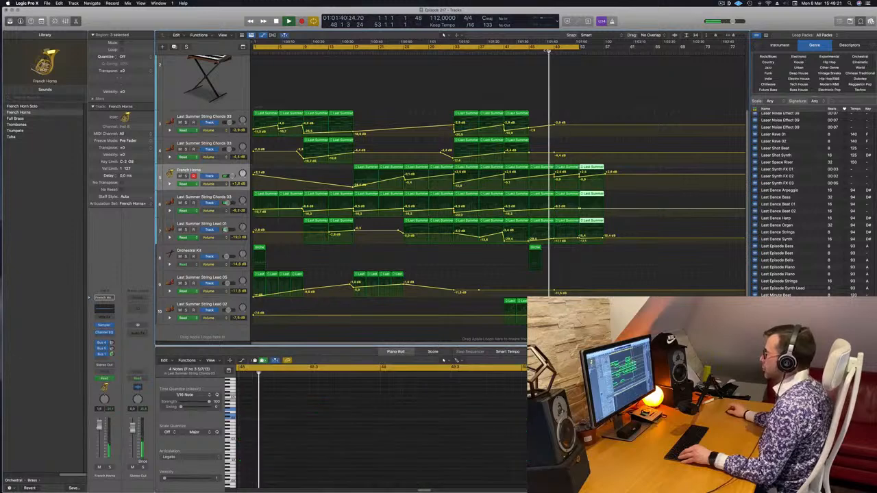
left_click_drag(580, 52, 606, 54)
Add a Bus 1 send to Aux 1 on the Orchestral Kit track and replay from the start of the song.
key("space")
key("space")
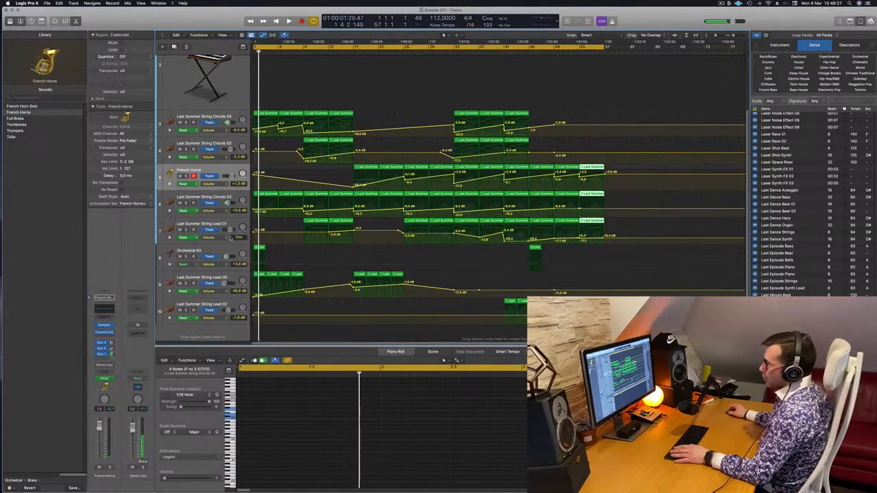
left_click(205, 259)
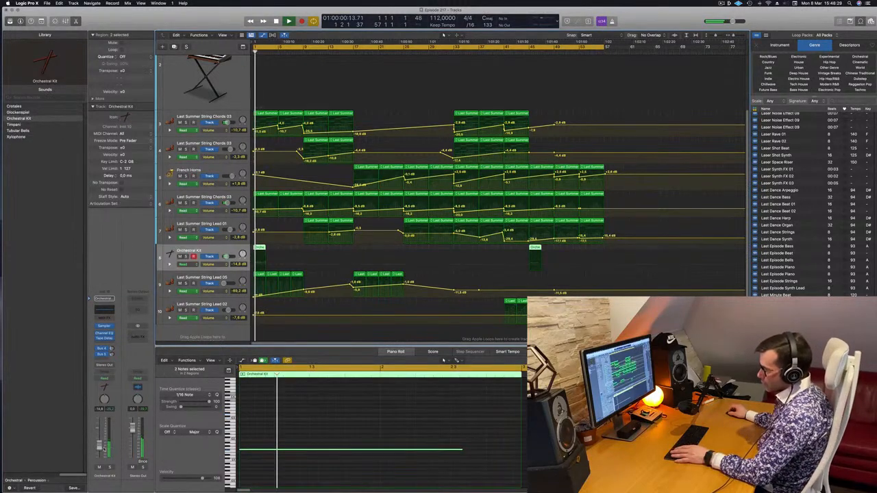
left_click(99, 354)
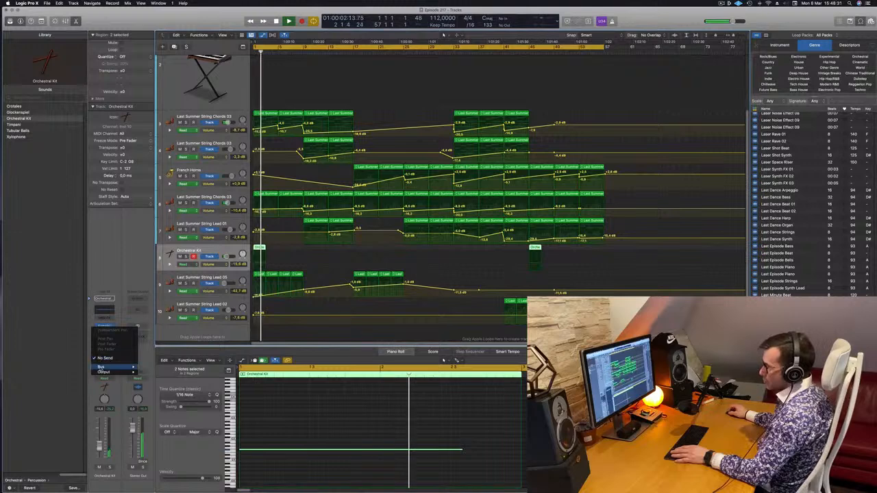
mouse_move(103, 367)
left_click(178, 290)
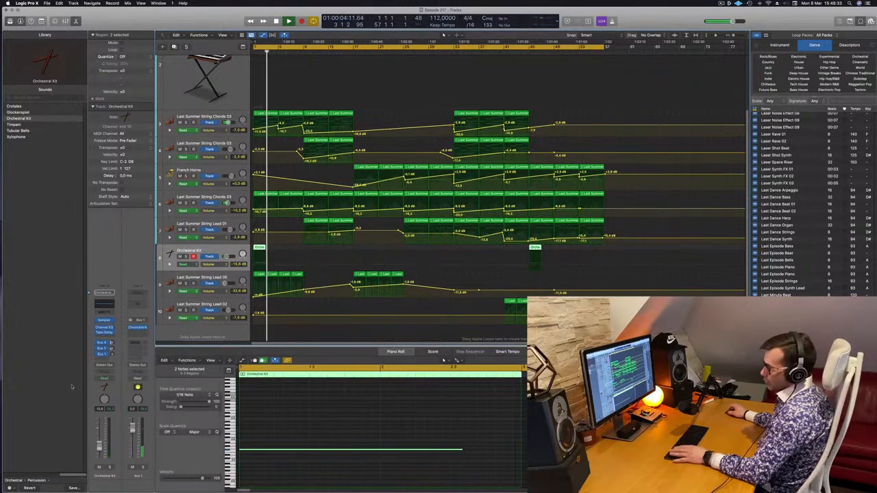
key("space")
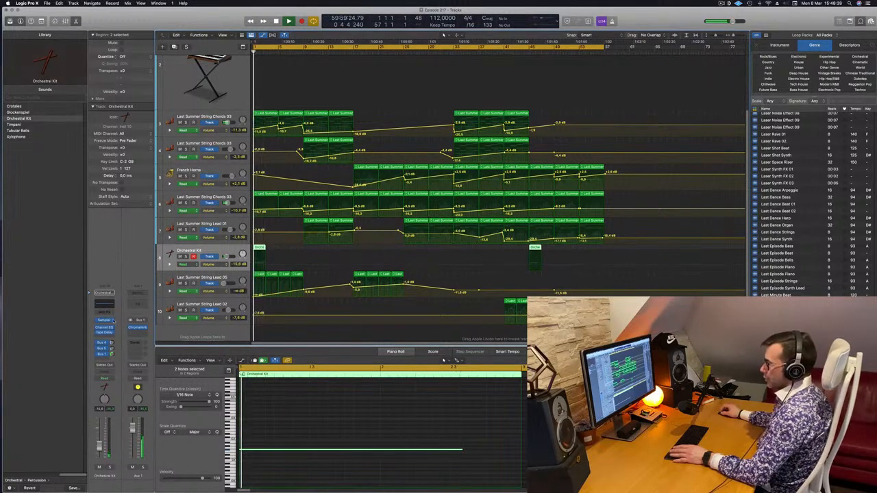
Set the Aux 1 ChromaVerb reverb to a decay of 3.90 s and a density of 90 %.
left_click(137, 328)
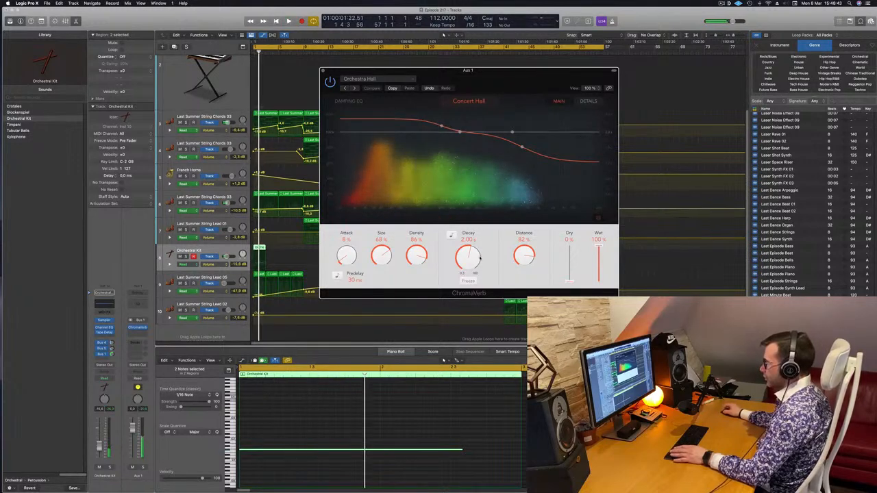
left_click_drag(473, 256, 473, 237)
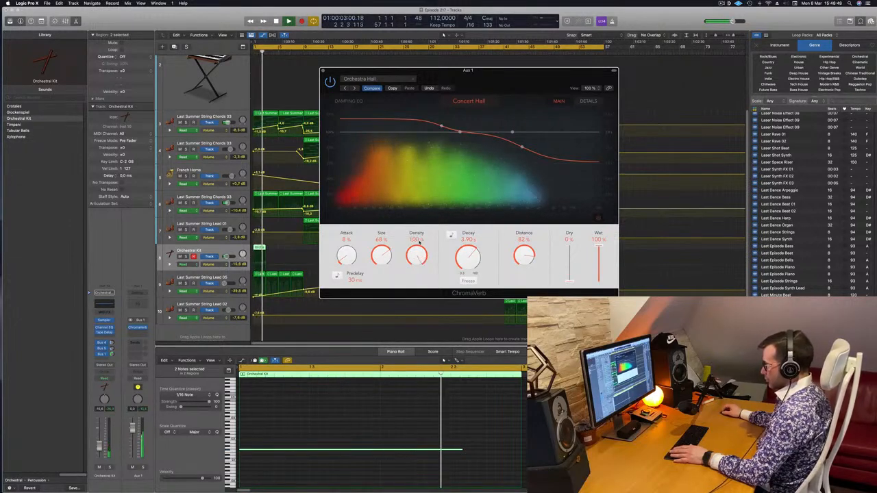
left_click_drag(418, 255, 418, 255)
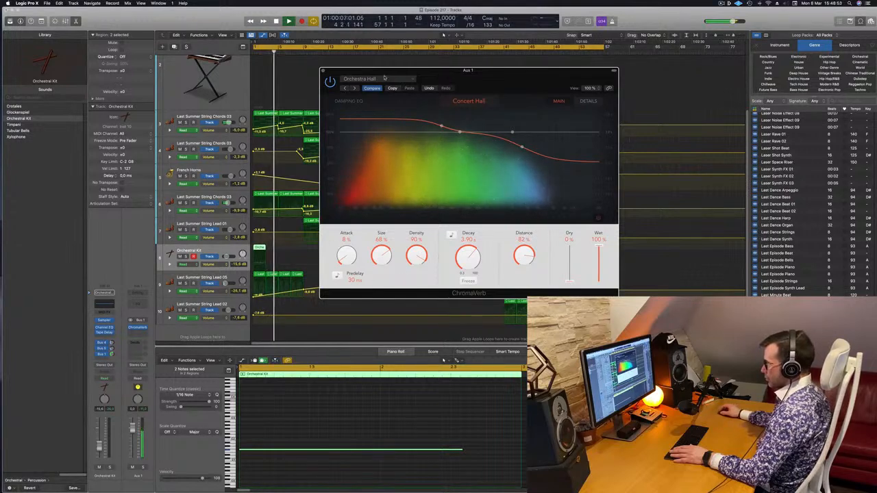
left_click(323, 72)
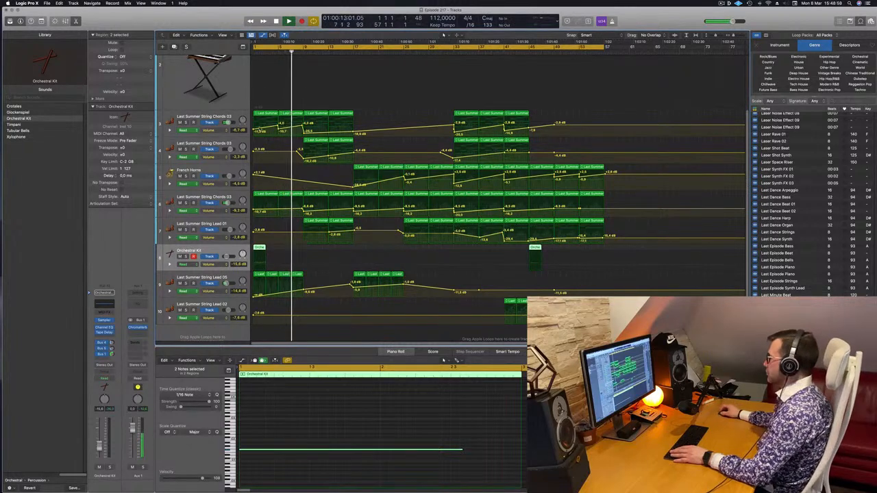
Browse down the Apple Loops list through the Latin loops and close the Loop Browser.
scroll(821, 289, "down", 3)
scroll(821, 289, "down", 15)
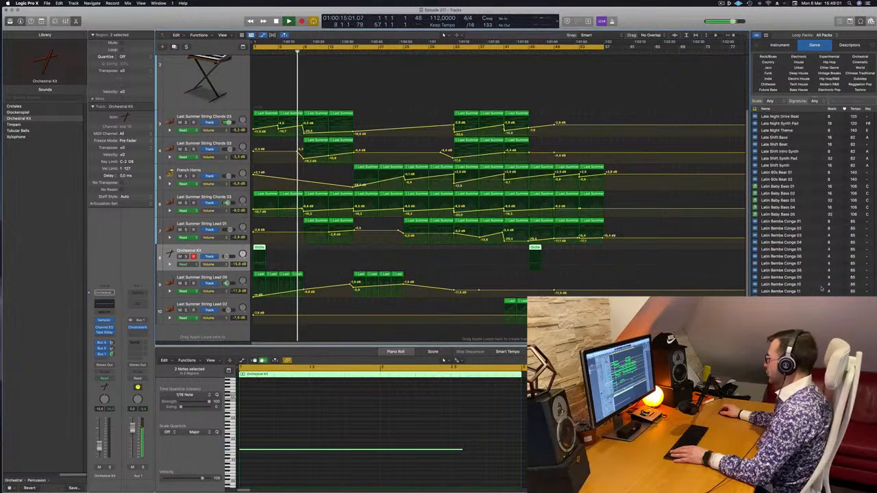
scroll(822, 290, "down", 15)
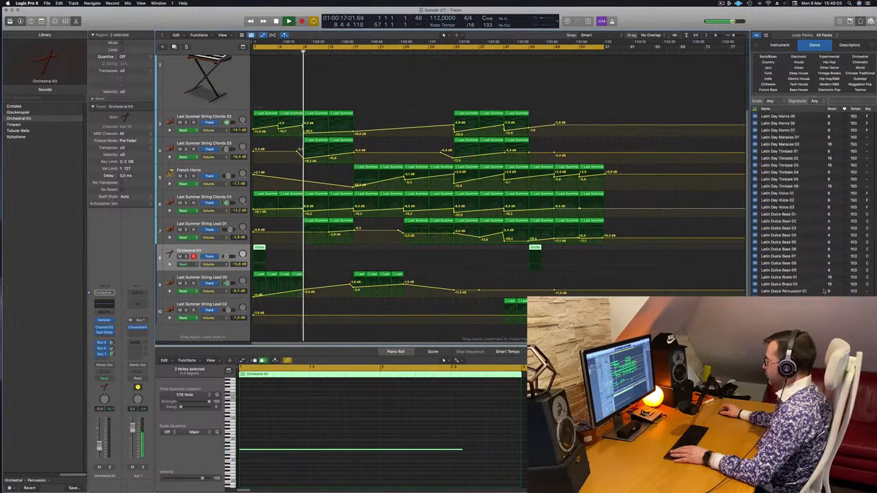
scroll(825, 291, "down", 15)
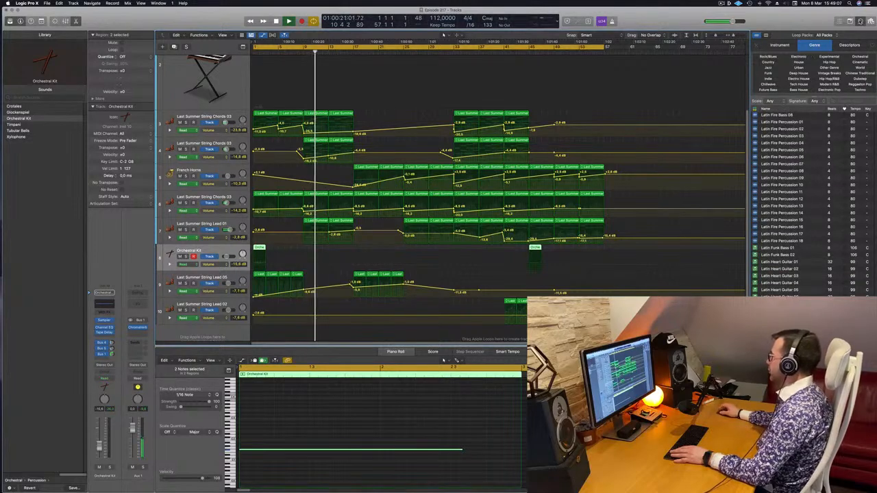
left_click(859, 21)
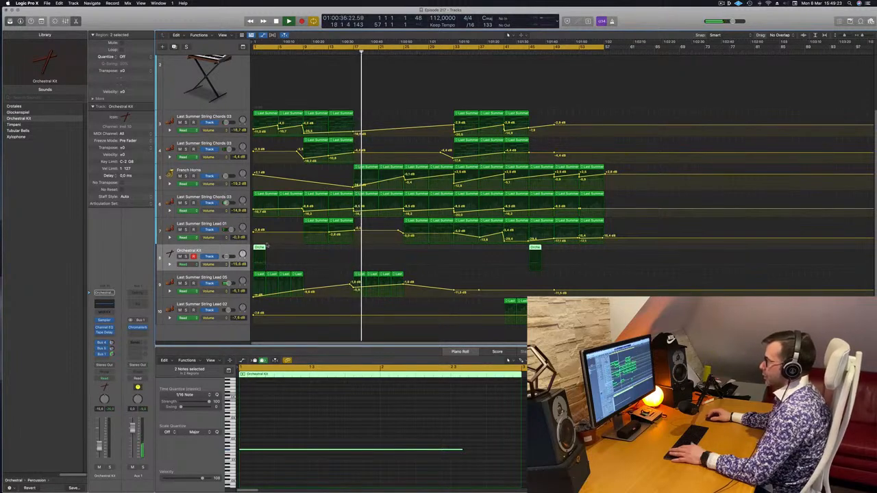
Copy the two selected Orchestral Kit regions to bars 17 and 61, select the bar 17 note and replay from there.
key("space")
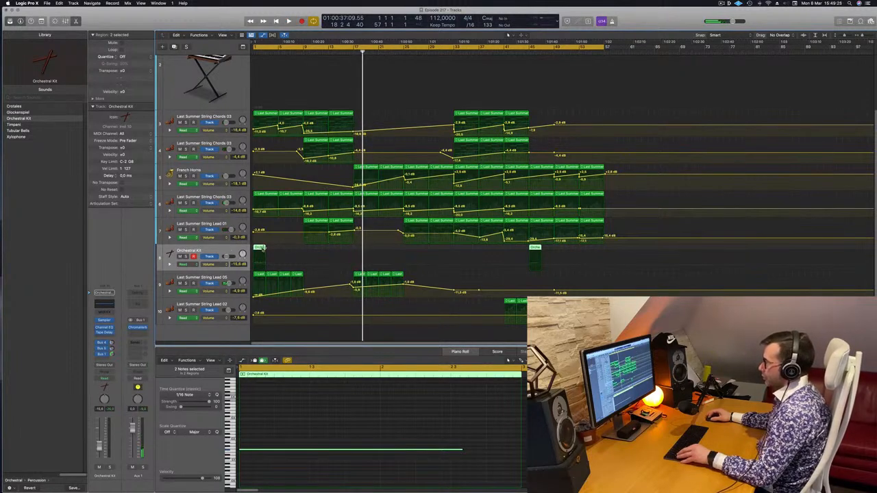
left_click_drag(261, 250, 362, 252)
left_click(491, 473)
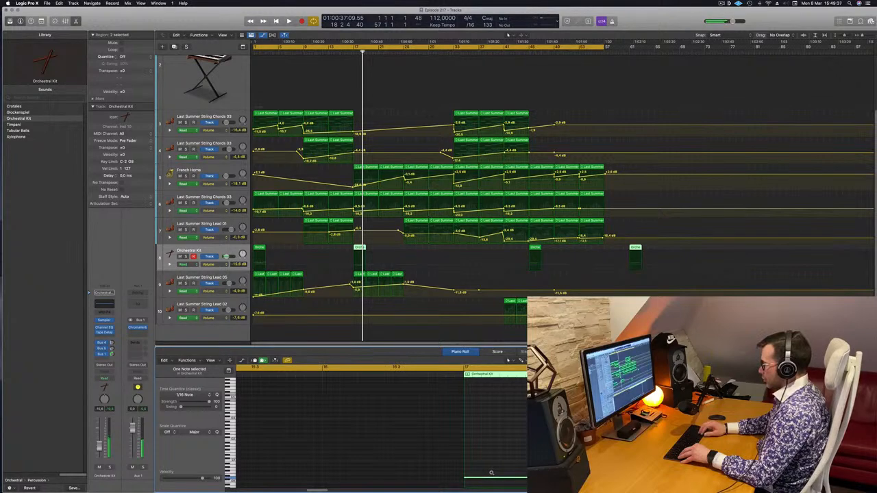
key("space")
left_click(354, 52)
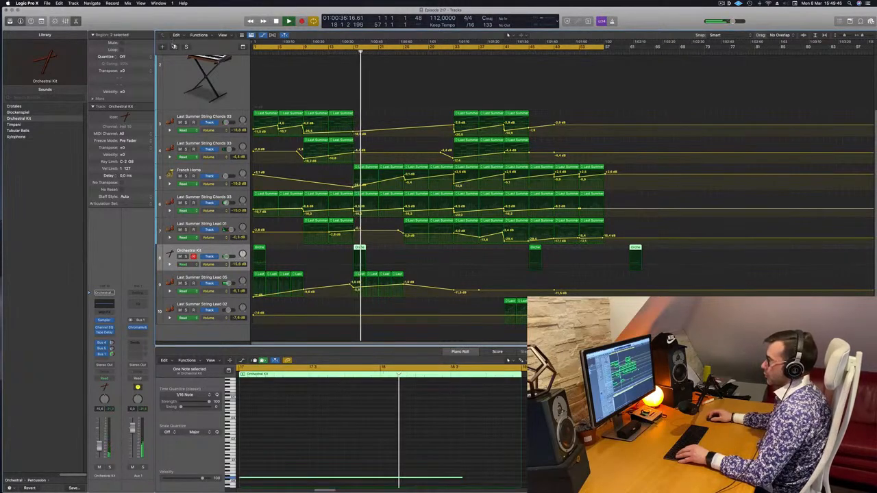
Duplicate the Orchestral Kit track and move the bar 17 region onto the duplicate, replaying from just before bar 17.
key("super+d")
left_click_drag(362, 247, 362, 276)
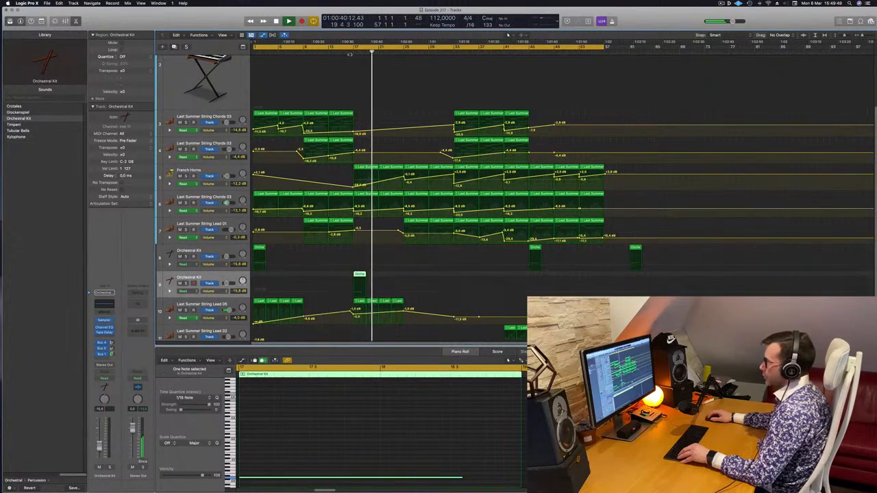
left_click(349, 54)
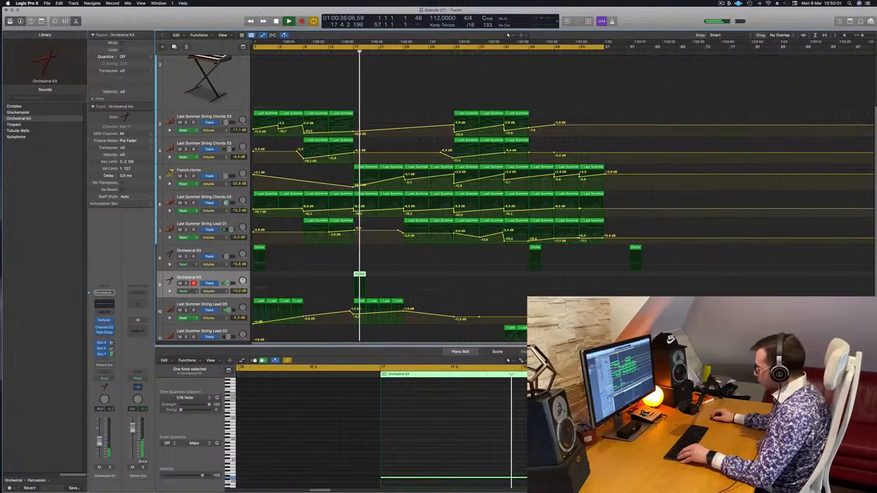
Turn the long bar 17 note on the second Orchestral Kit track into short hits and replay the passage.
left_click_drag(609, 477, 405, 472)
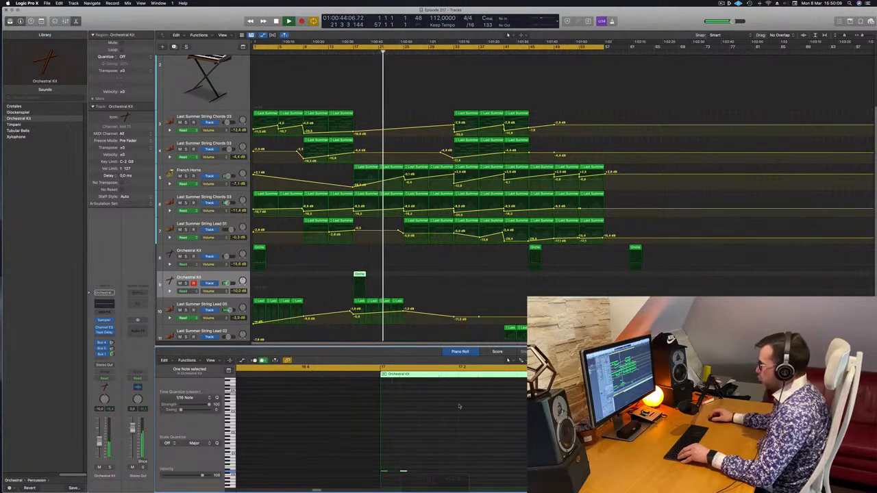
left_click(347, 52)
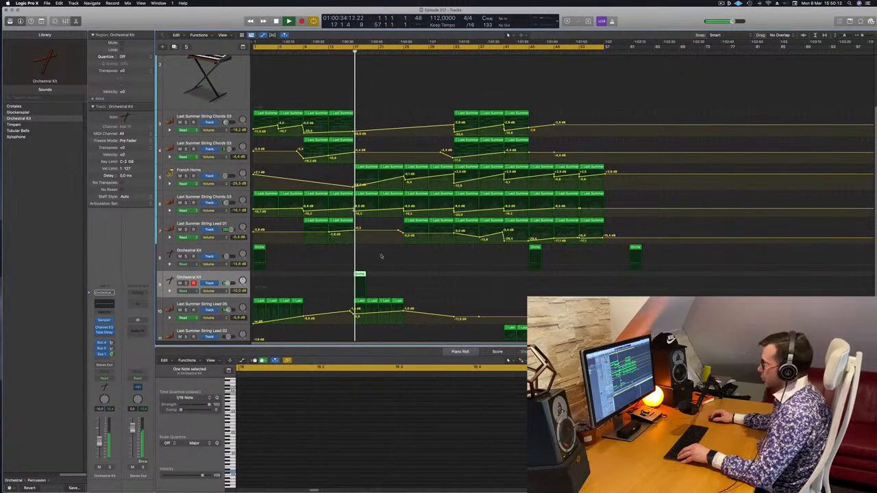
left_click(318, 436)
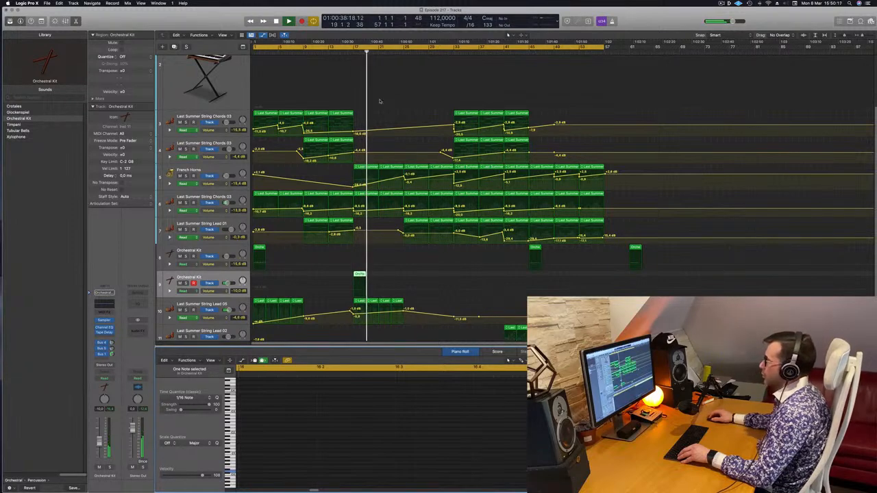
left_click(352, 57)
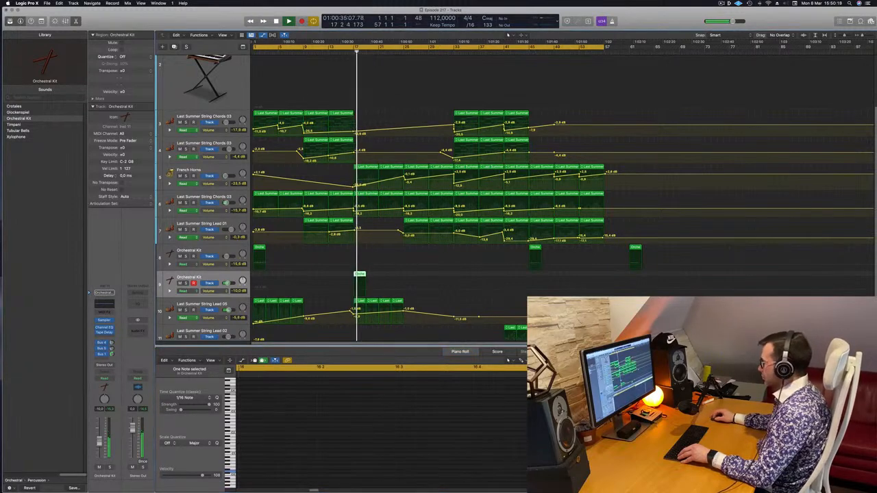
left_click(563, 471)
scroll(563, 471, "down", 1)
Play the arrangement from the start through bar 45 to check the new percussion hit against the string and horn layers.
key("space")
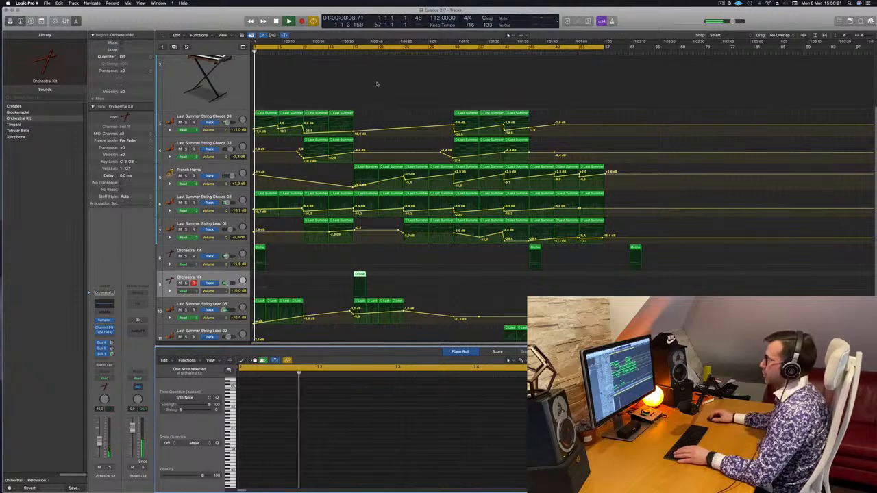
key("super+Left")
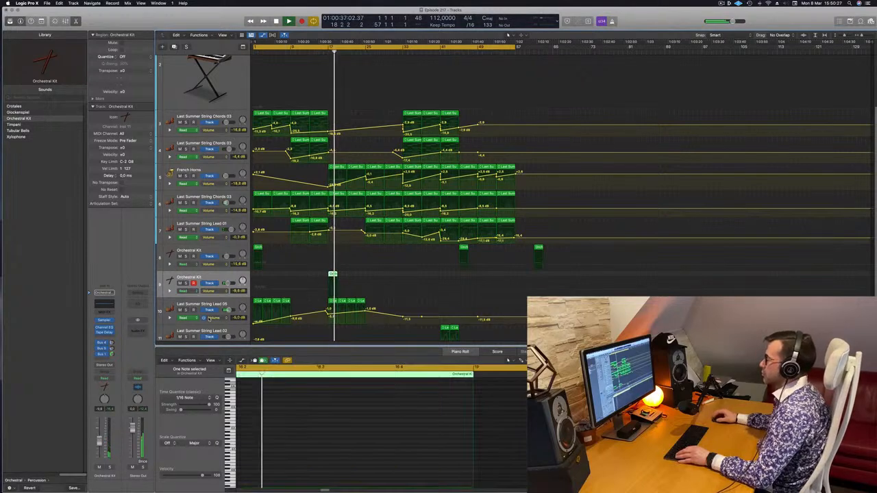
scroll(325, 301, "up", 1)
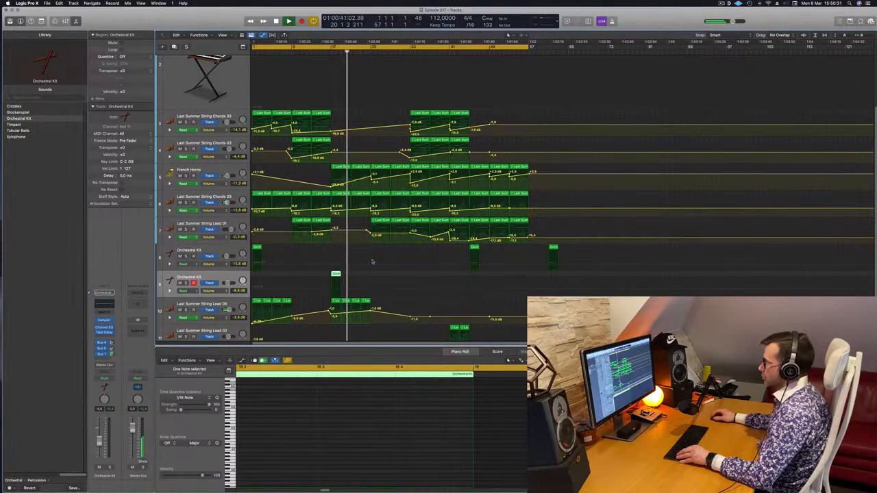
left_click(370, 310)
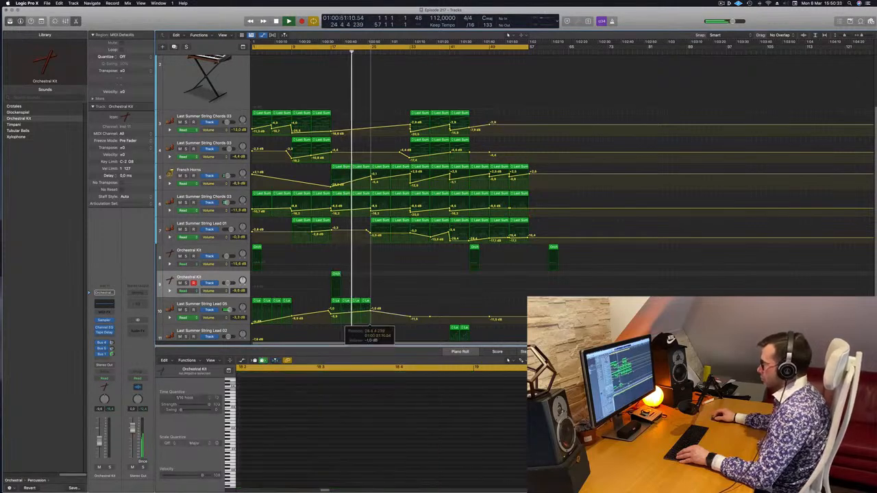
key("super+Right")
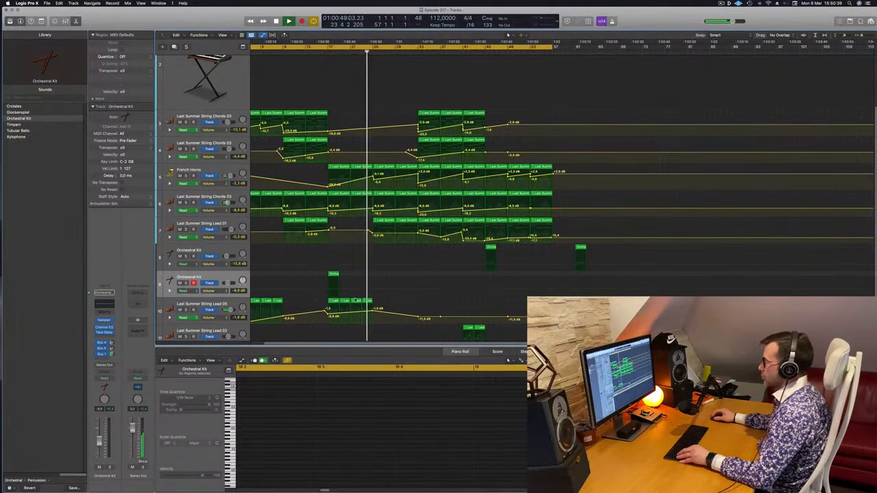
key("super+Right")
key("super+Left")
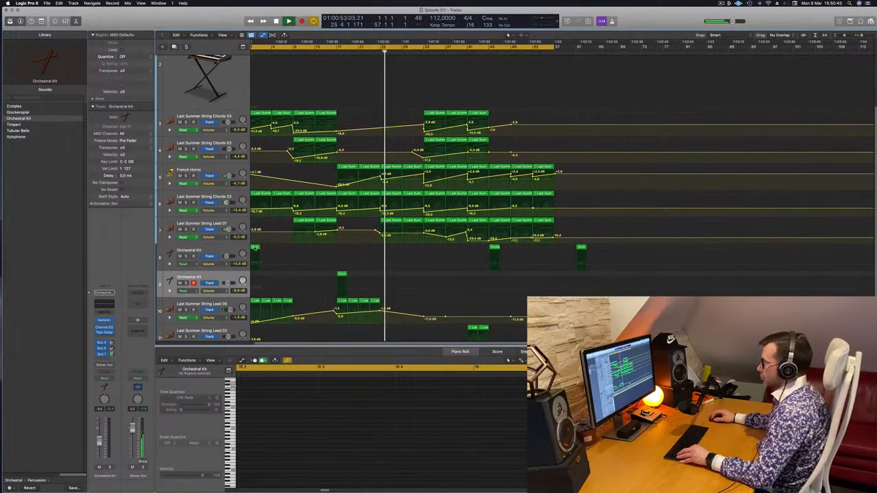
key("super+Left")
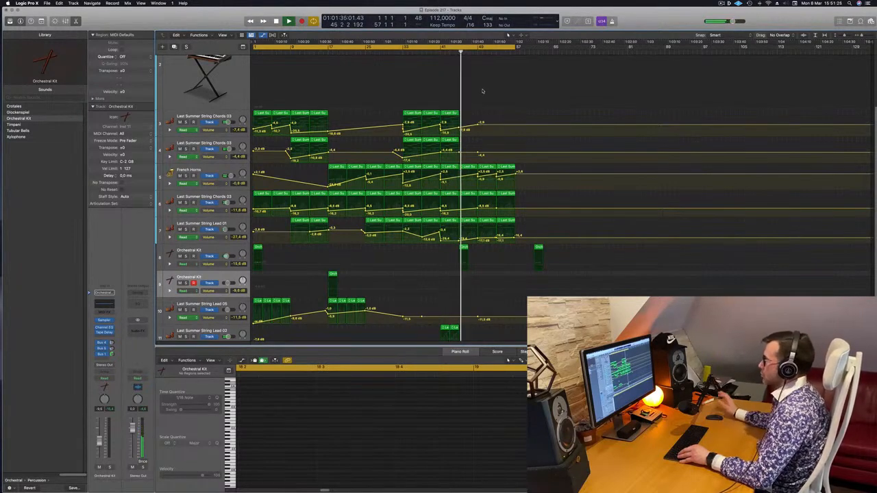
key("space")
Copy the bar 41 String Chords 03 region onto the Perfect Pad 03 track at bar 45 and delete that track's automation.
scroll(419, 108, "up", 3)
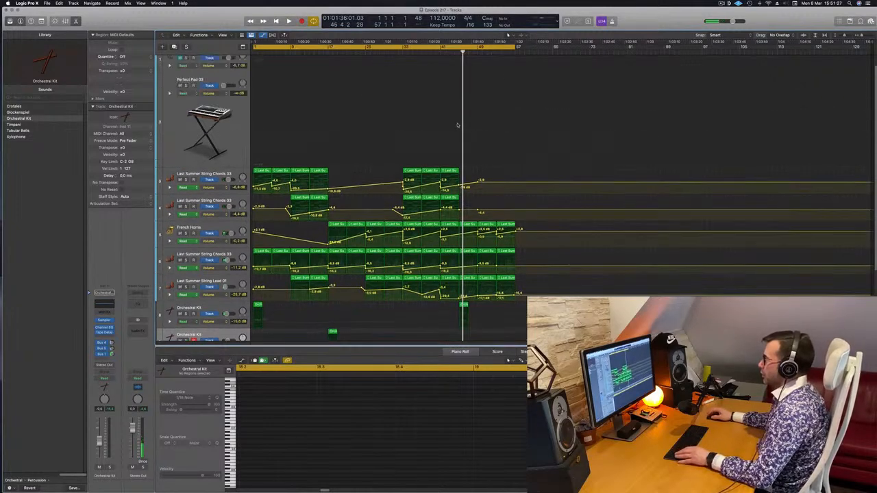
left_click(448, 172)
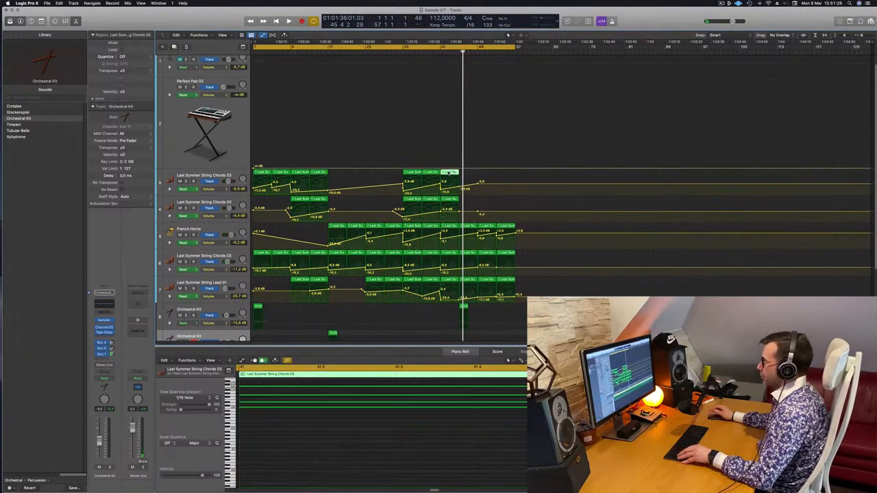
left_click_drag(450, 172, 469, 86)
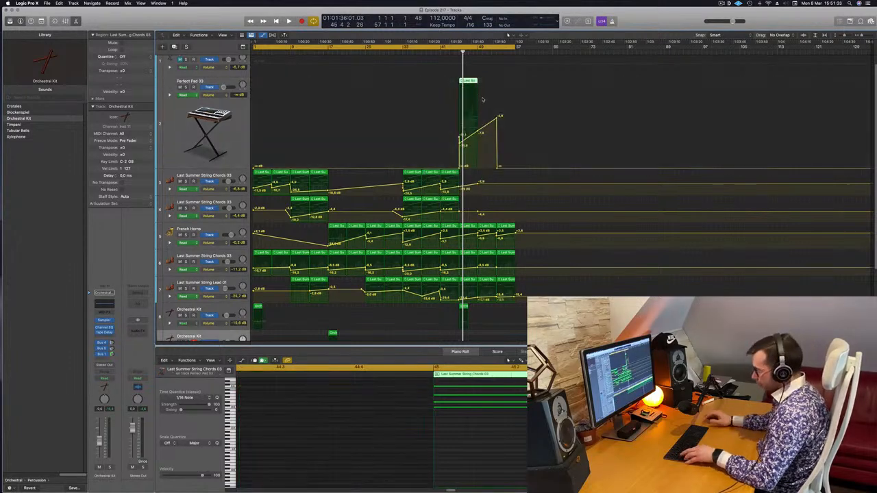
left_click(218, 132)
key("ctrl+super+BackSpace")
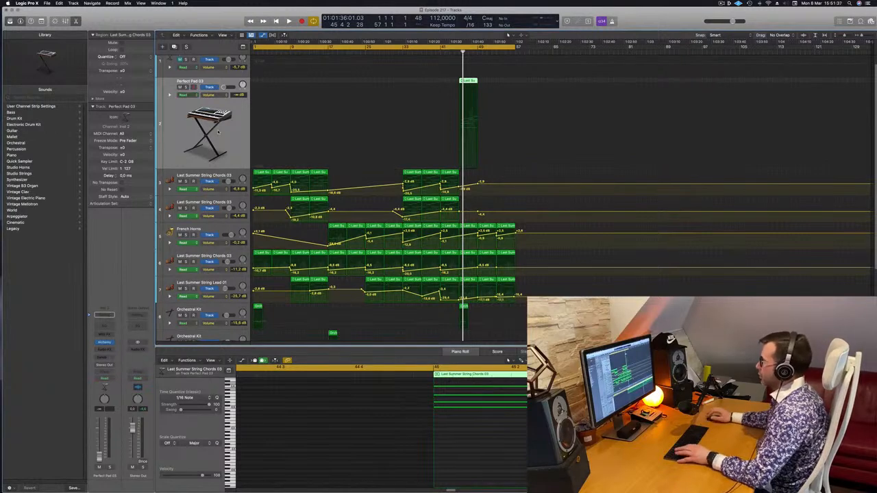
Set the Perfect Pad 03 track volume to 0.0 dB during playback and replay from bar 44.
key("space")
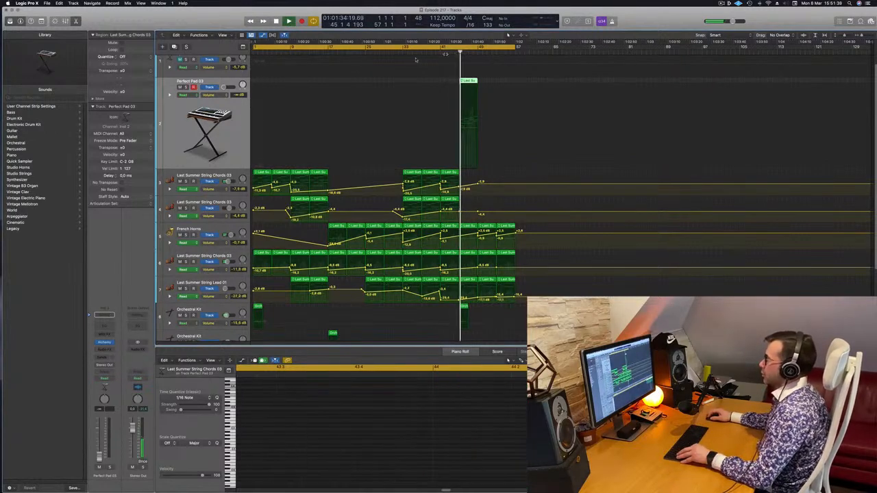
scroll(228, 135, "up", 2)
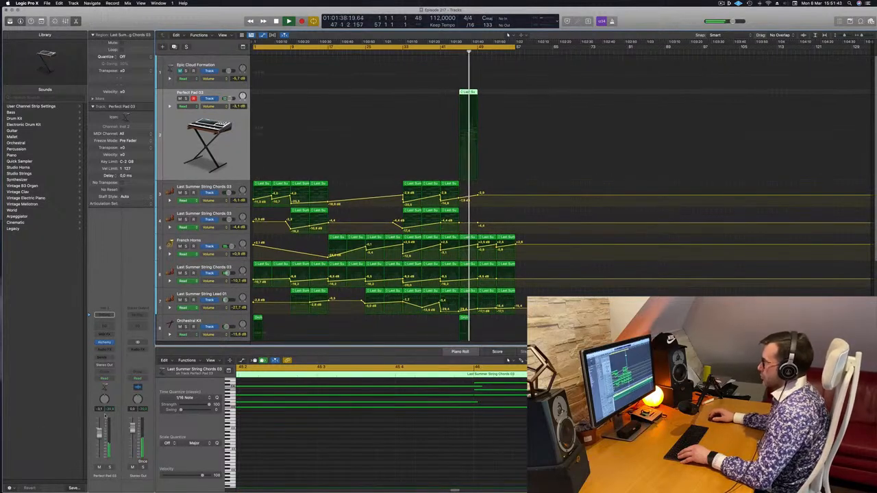
key("space")
key("space")
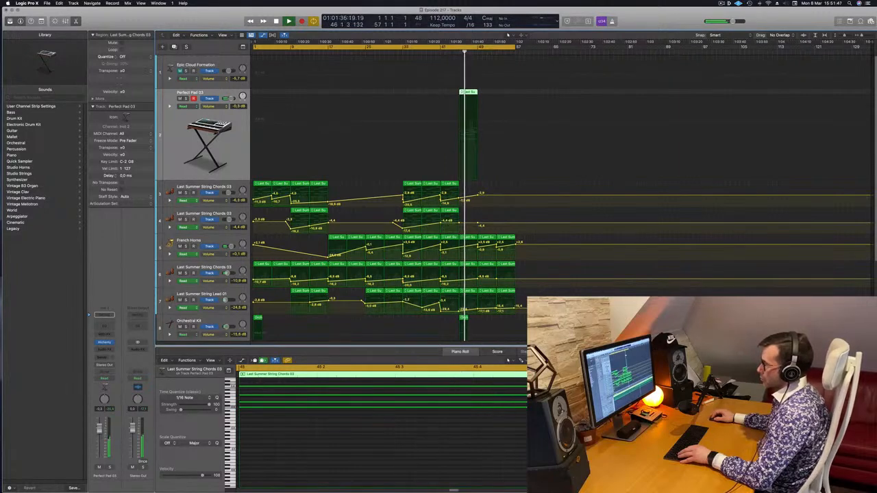
left_click(455, 52)
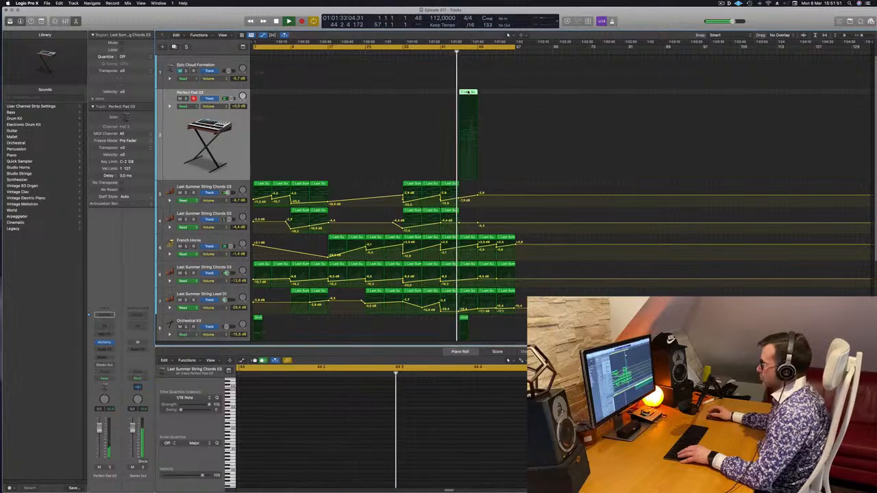
key("e")
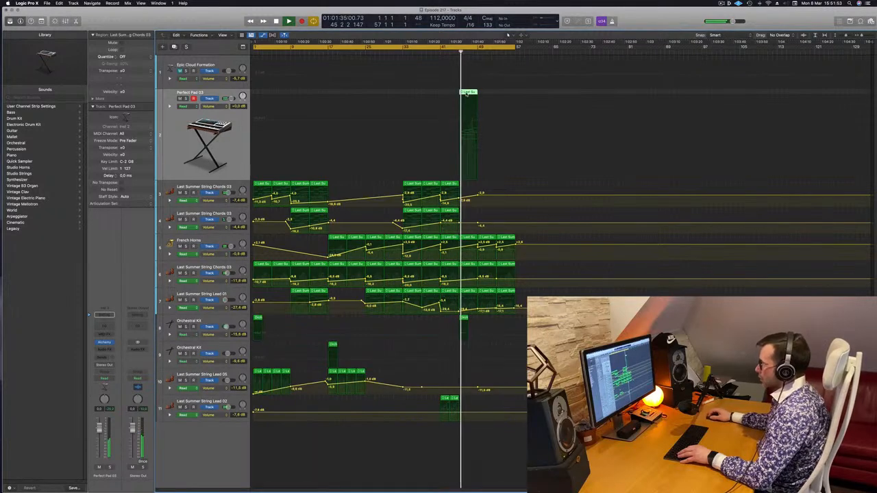
key("e")
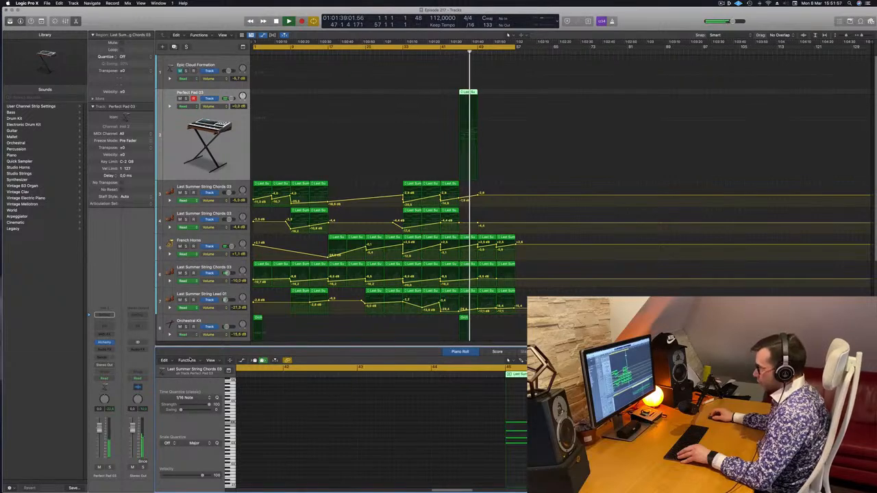
left_click(230, 360)
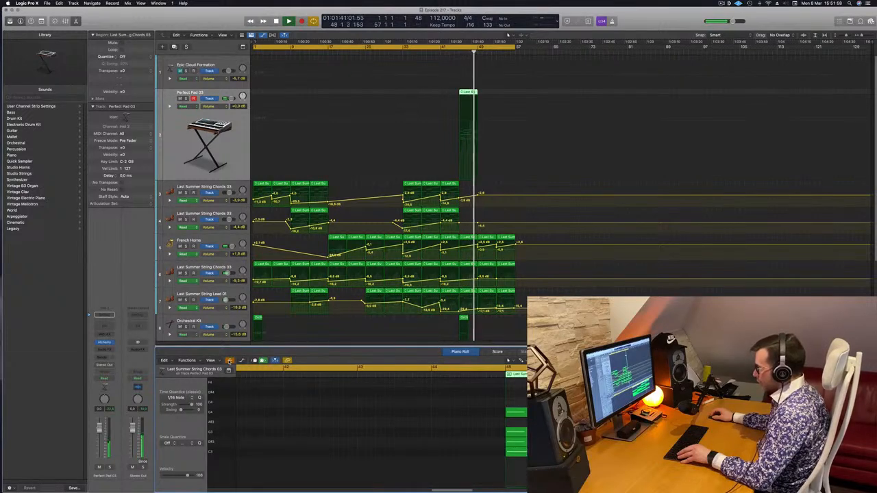
left_click(229, 361)
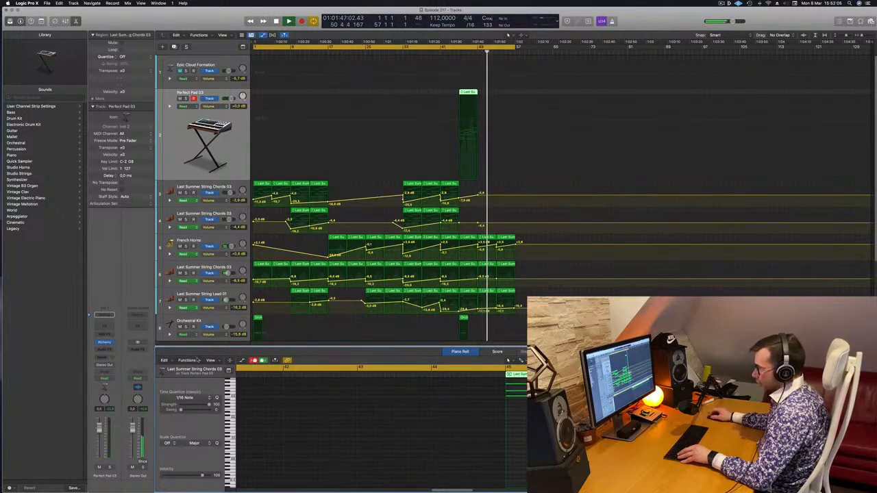
left_click(220, 361)
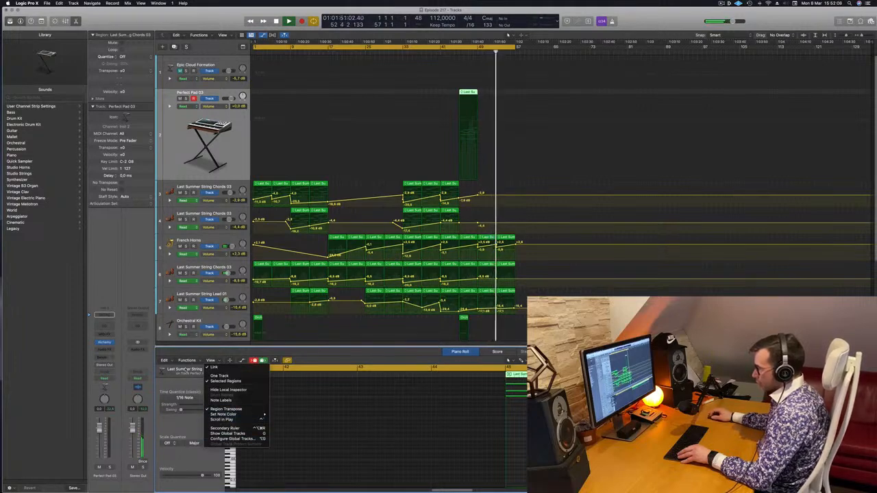
left_click(202, 391)
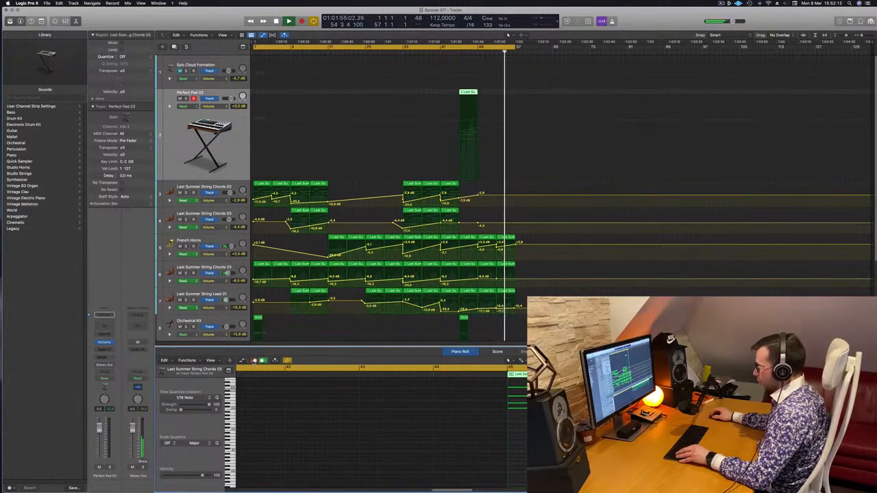
Show the Piano Roll automation area for the Perfect Pad 03 region and display its Ch. 1 Modulation data.
key("a")
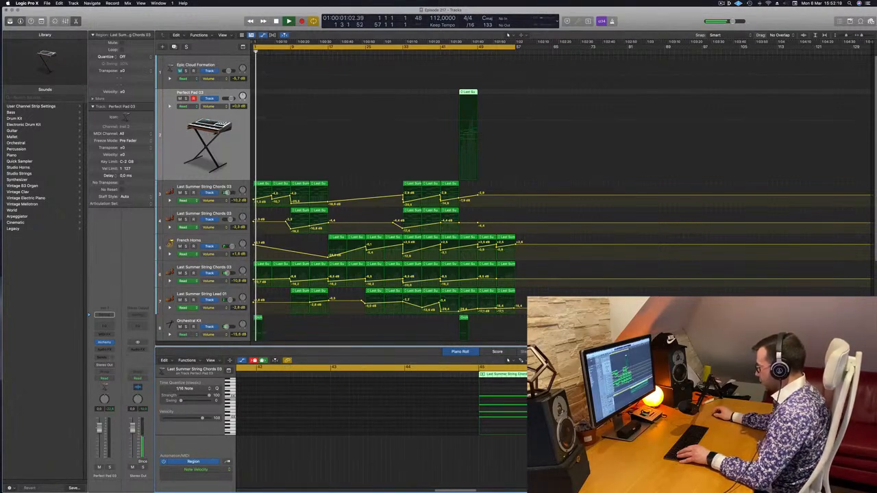
left_click(208, 469)
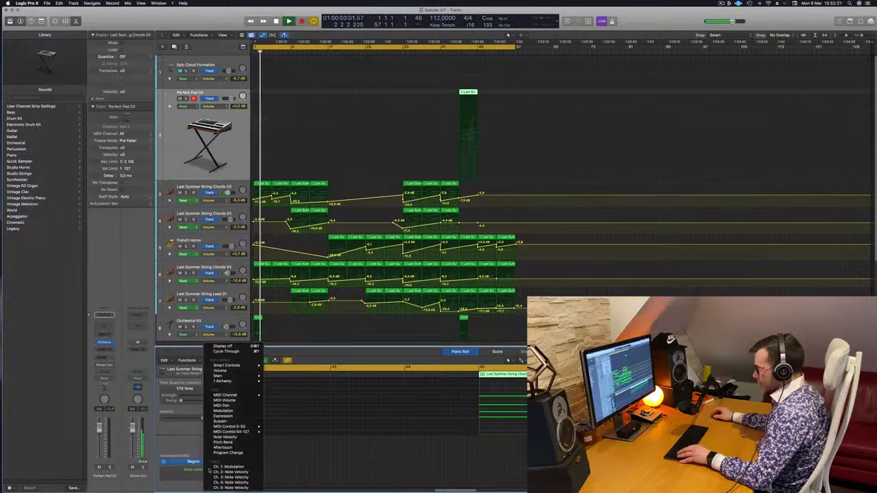
left_click(228, 472)
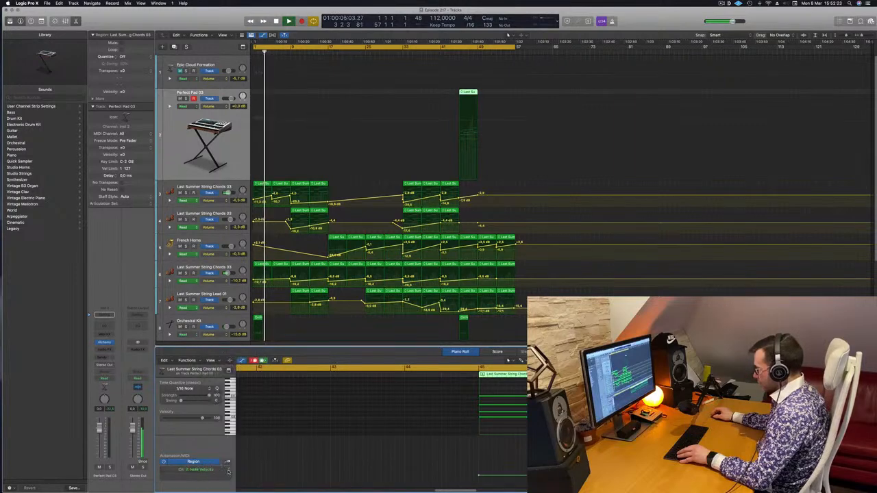
left_click(214, 470)
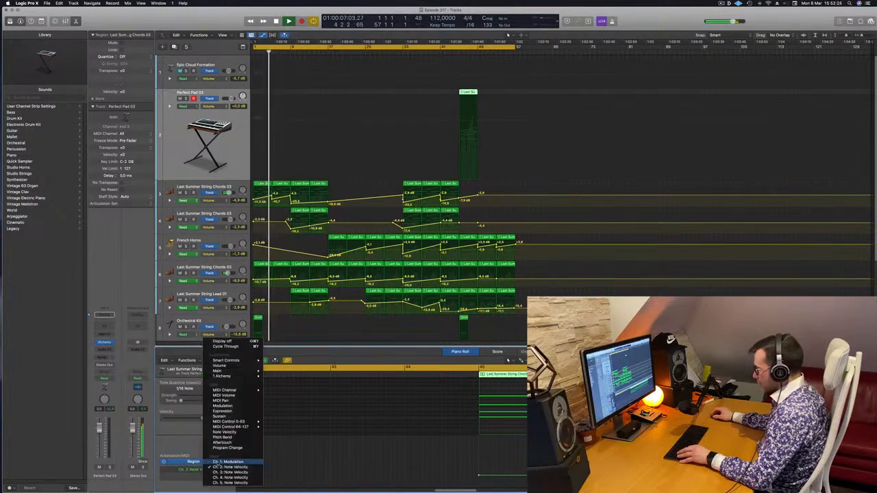
left_click(226, 461)
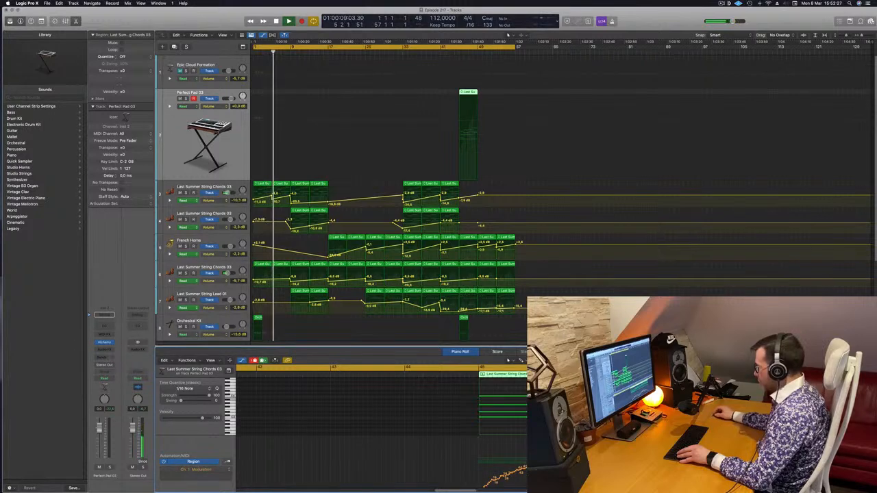
Play from bar 44 and delete all Ch. 1 Modulation data from the Perfect Pad 03 region.
left_click(453, 52)
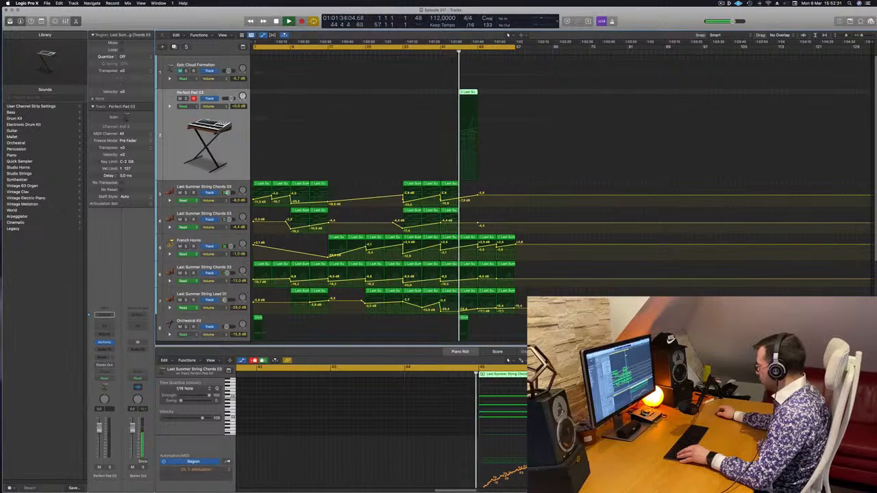
left_click(456, 449)
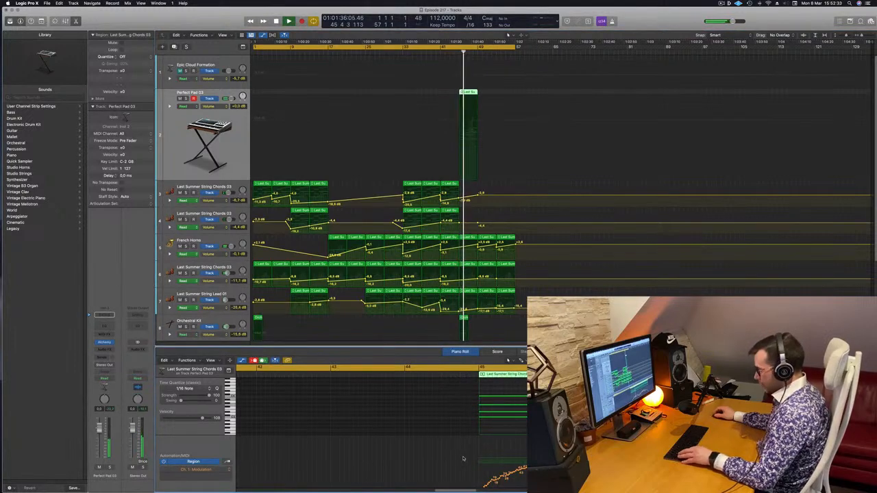
key("super+a")
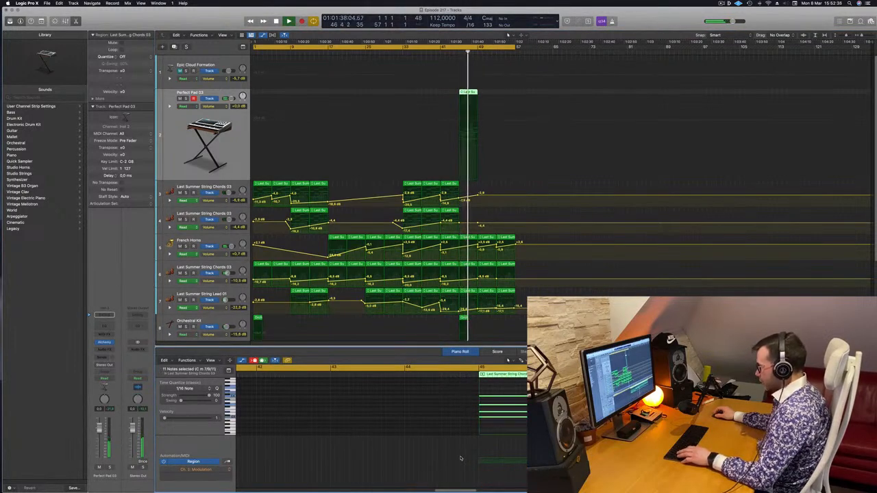
left_click(470, 465)
Check the region's remaining Ch. 2 Modulation data and switch the automation lane to Ch. 1 Modulation.
left_click(213, 470)
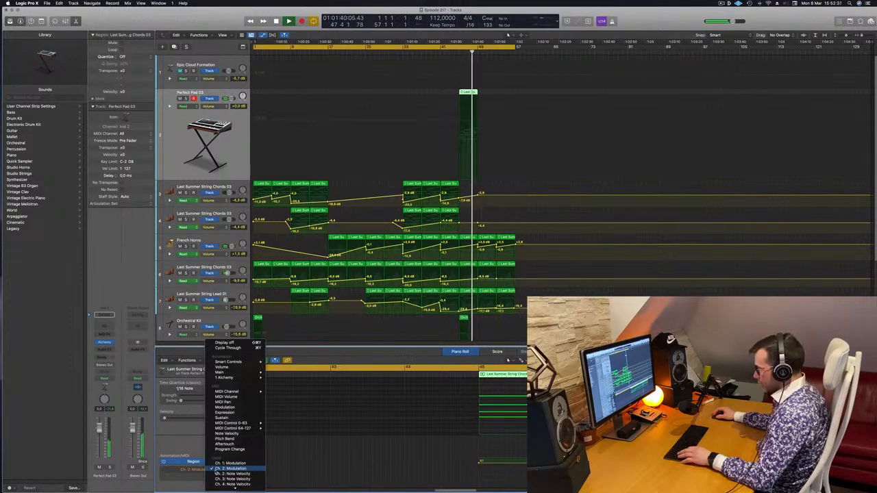
left_click(433, 472)
left_click(204, 469)
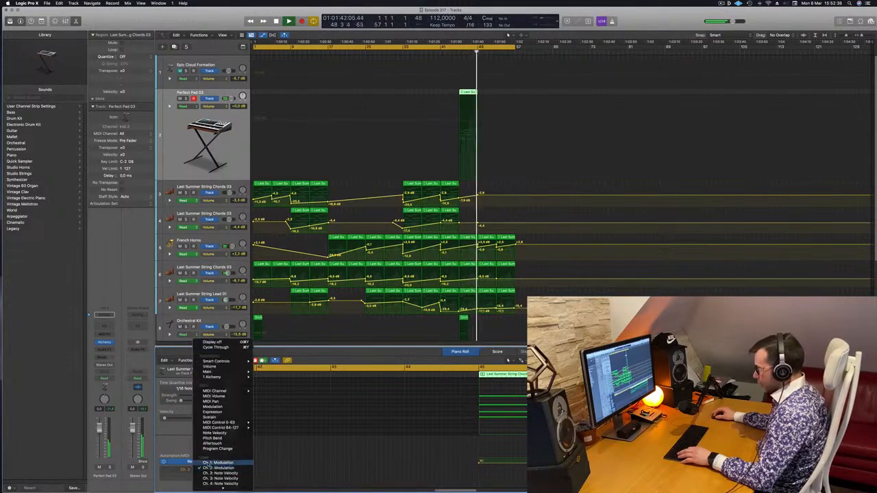
left_click(208, 464)
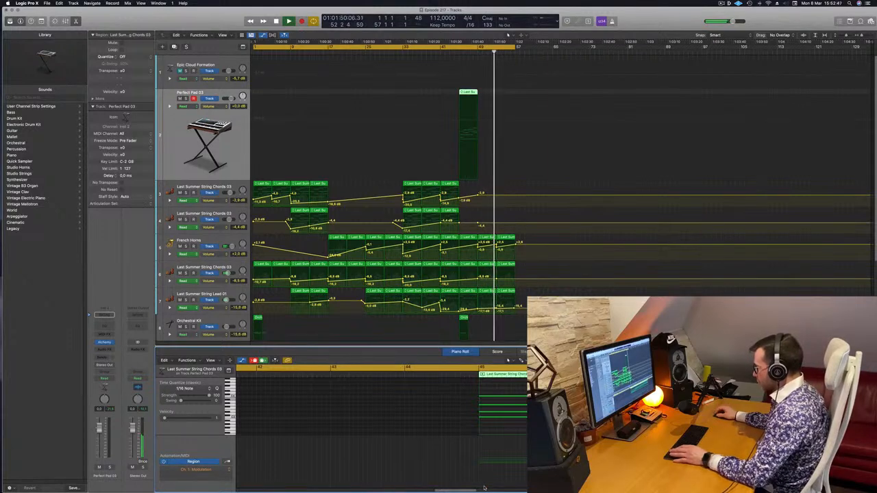
Shorten the cycle range so that it runs from bar 45 to bar 101.
key("Return")
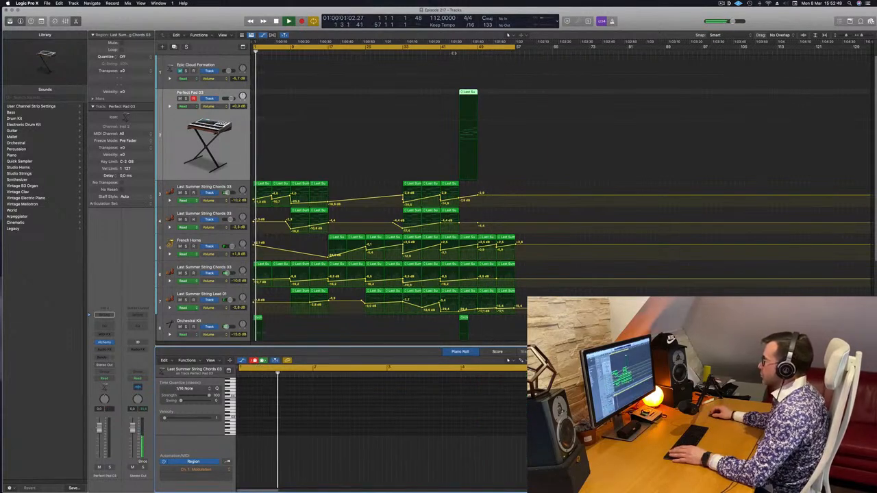
left_click(454, 51)
left_click_drag(254, 46, 457, 54)
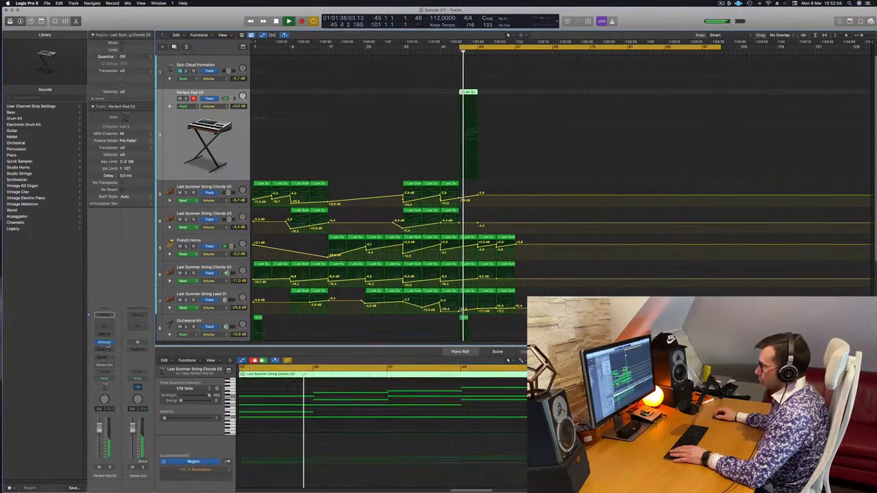
Open Alchemy on the pad track, stop playback and load the Perfect Pad 02 preset.
key("v")
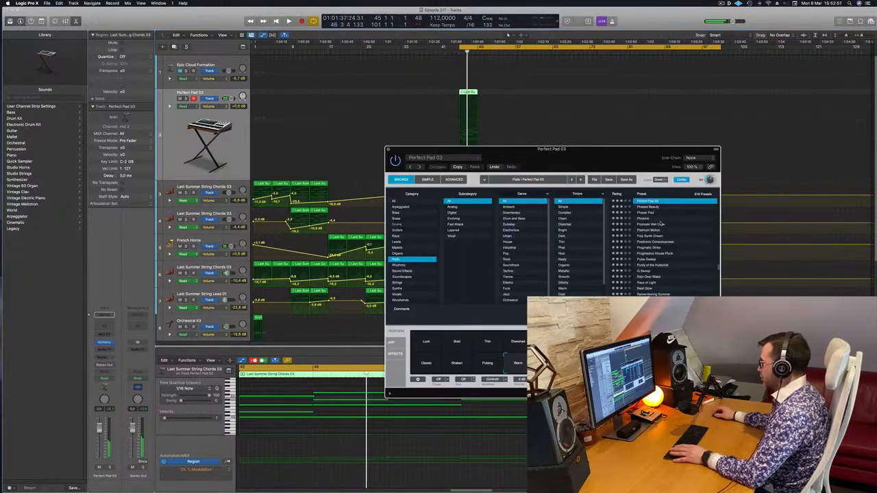
key("space")
scroll(660, 224, "up", 4)
left_click(652, 259)
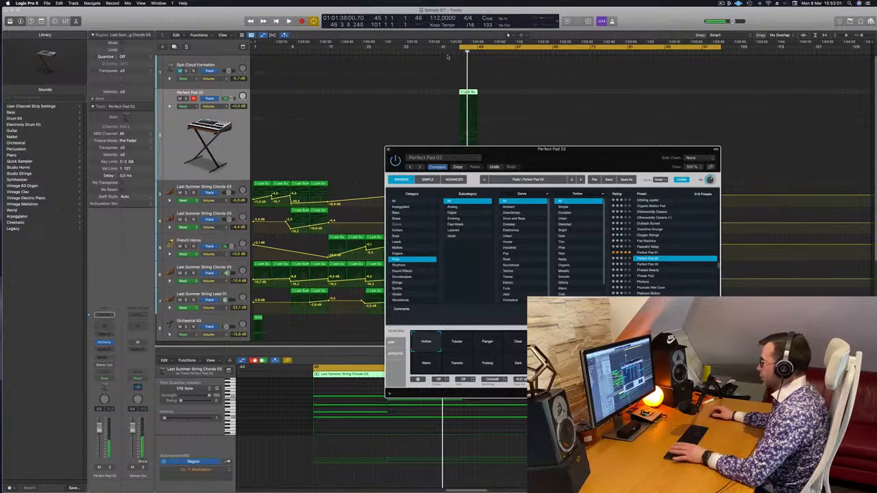
Play from bar 45 and audition the Flanger, Tubular and Clear snapshots of the Perfect Pad 02 preset.
key("space")
left_click_drag(530, 158, 517, 152)
left_click(474, 338)
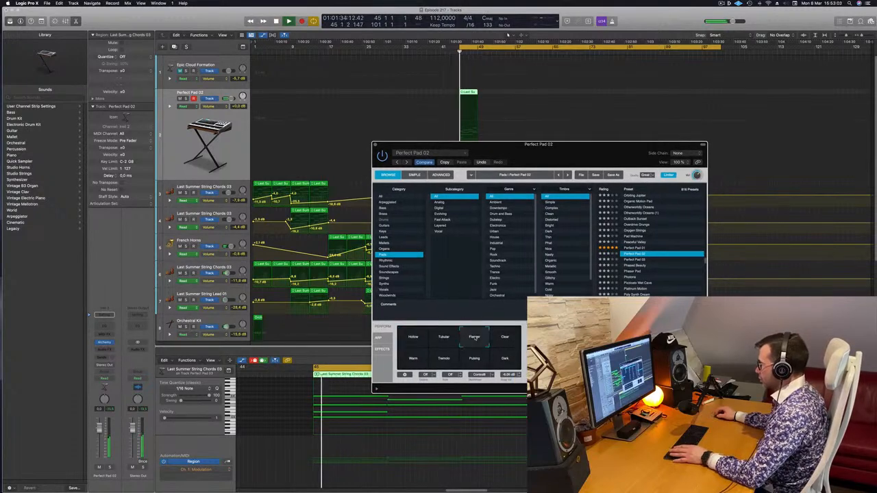
left_click(444, 337)
left_click(504, 339)
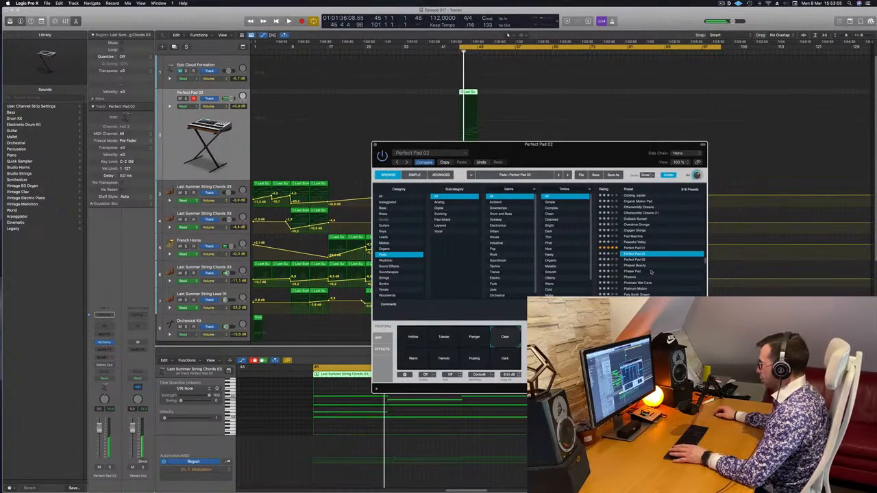
Load the Perfect Pad 01 preset in Alchemy, audition it from bar 45 and close the instrument window.
left_click(628, 248)
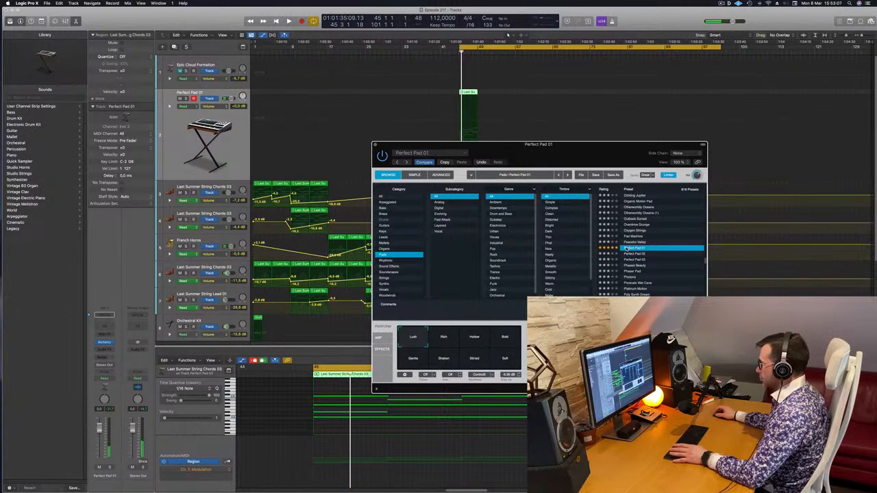
left_click_drag(550, 168, 649, 150)
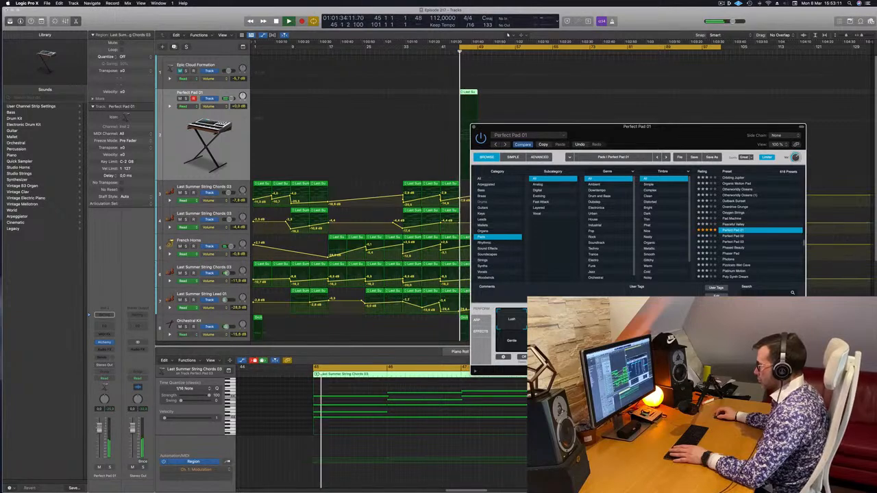
left_click(294, 351)
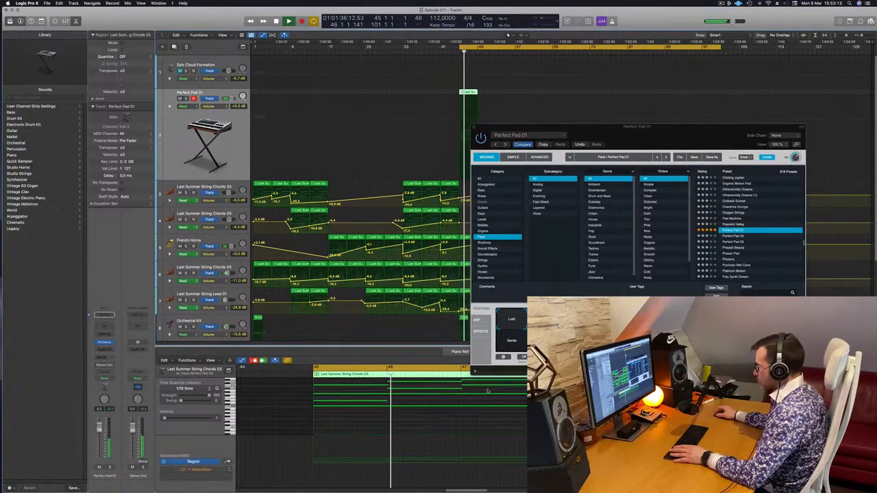
left_click(542, 319)
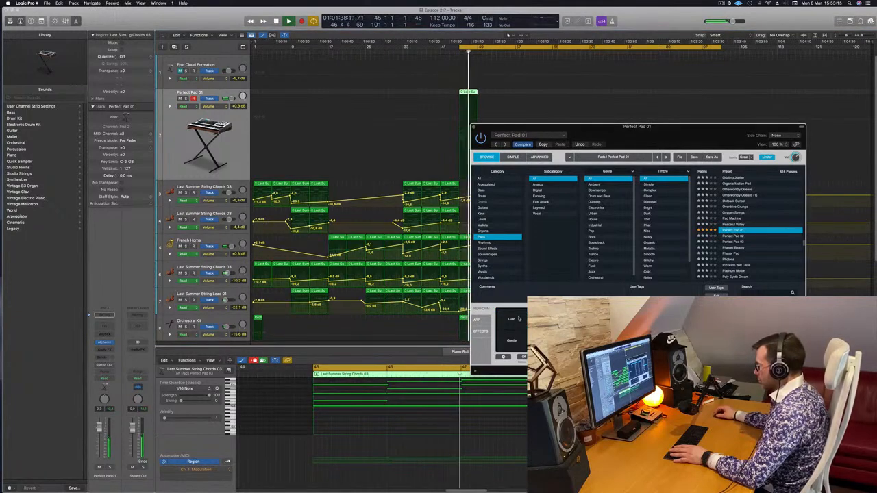
key("space")
key("space")
left_click_drag(635, 127, 474, 172)
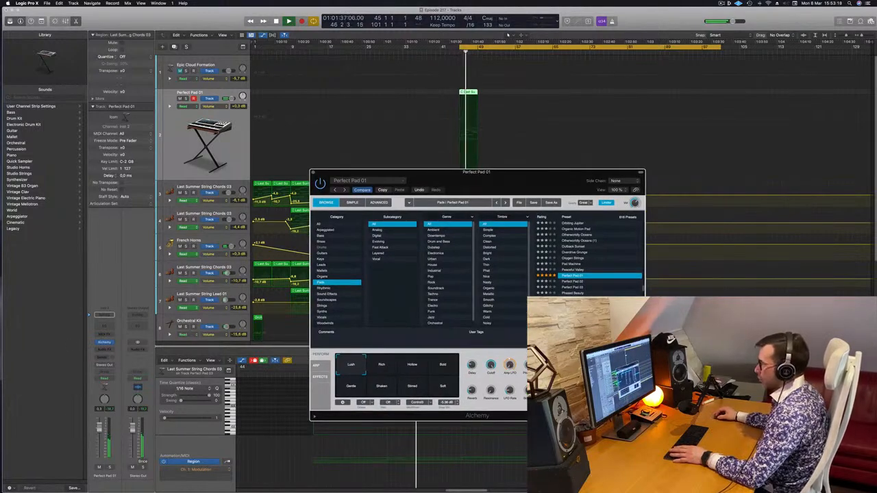
left_click(263, 168)
left_click(313, 173)
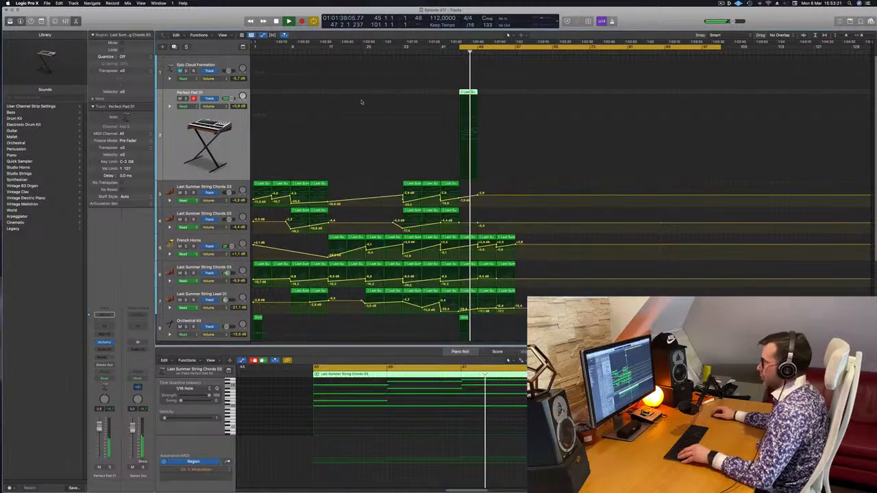
Copy the bar 45 region to bar 49 on the Perfect Pad 01 track, check it in solo and replay from bar 45.
left_click_drag(477, 95, 486, 95)
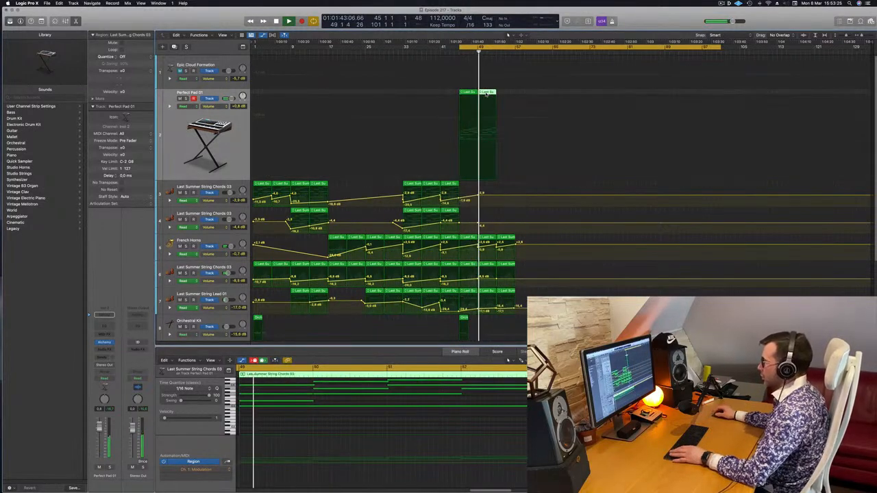
left_click(185, 98)
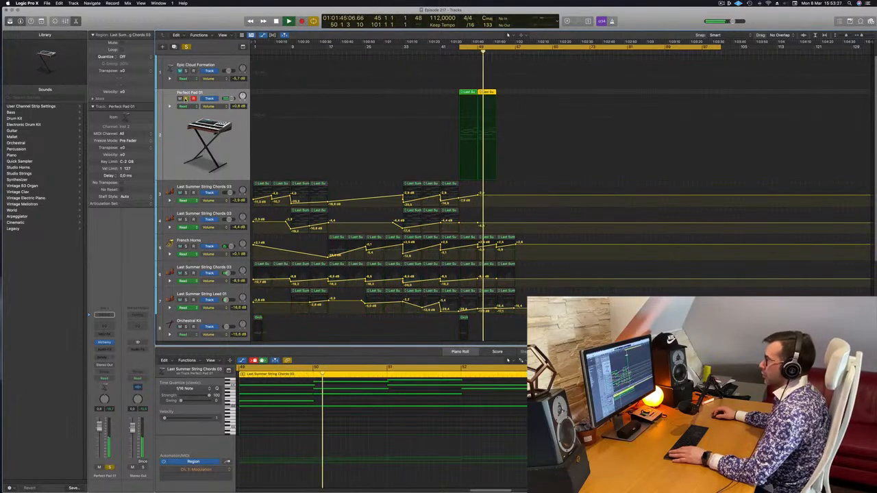
left_click(185, 99)
key("space")
key("space")
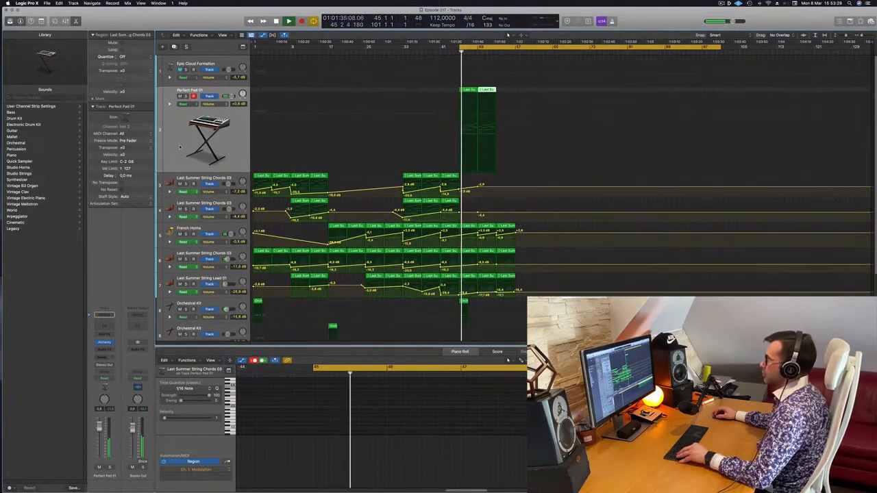
Hide the track automation and compare the Perfect Pad 01 track soloed with the full mix.
key("a")
scroll(574, 226, "down", 1)
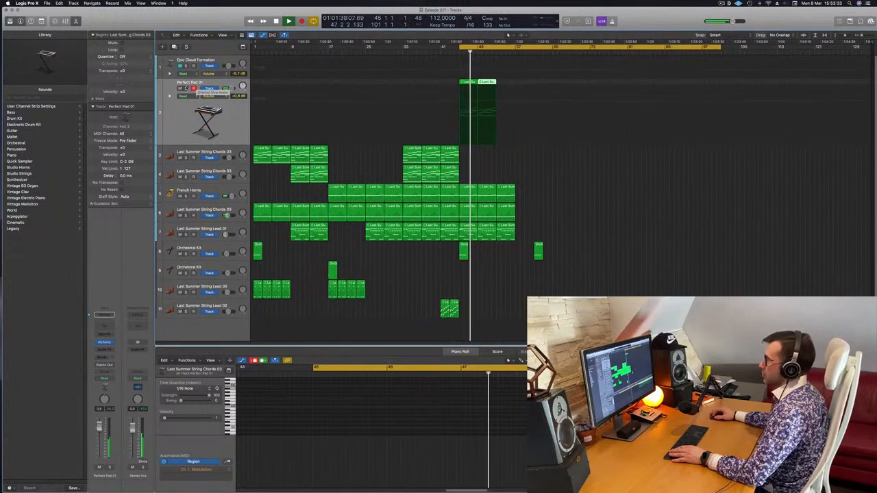
left_click(186, 88)
key("s")
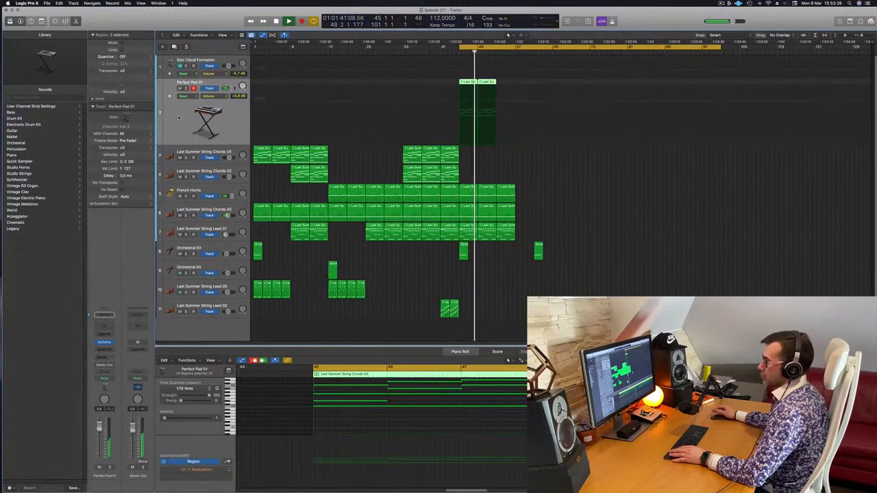
Add a Bus 1 send to ChromaVerb on the Perfect Pad 01 track and check it briefly in solo.
left_click(101, 358)
mouse_move(103, 365)
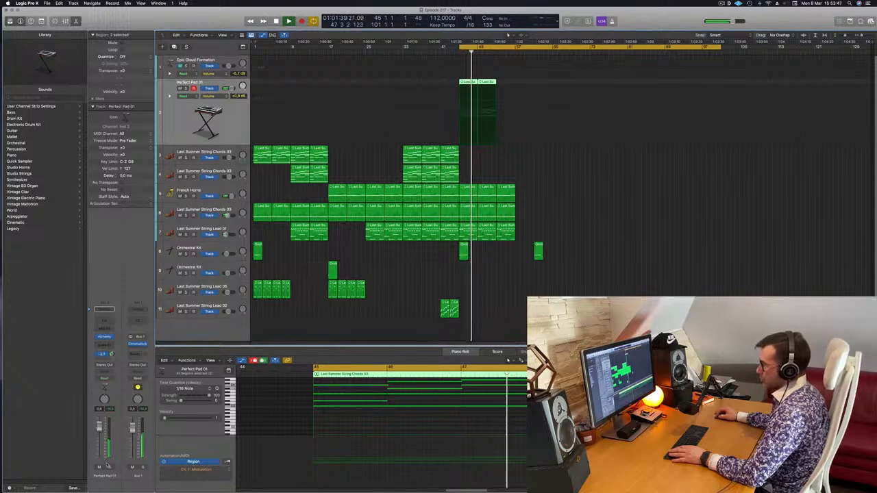
left_click(110, 467)
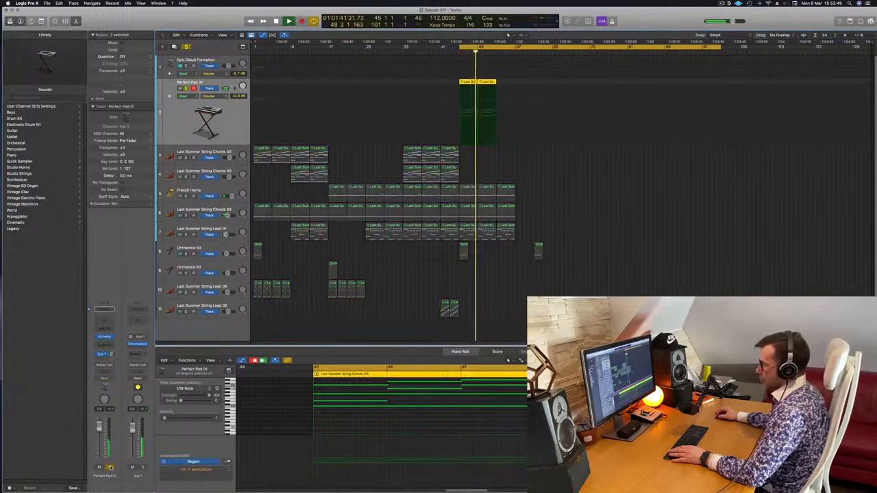
left_click(110, 467)
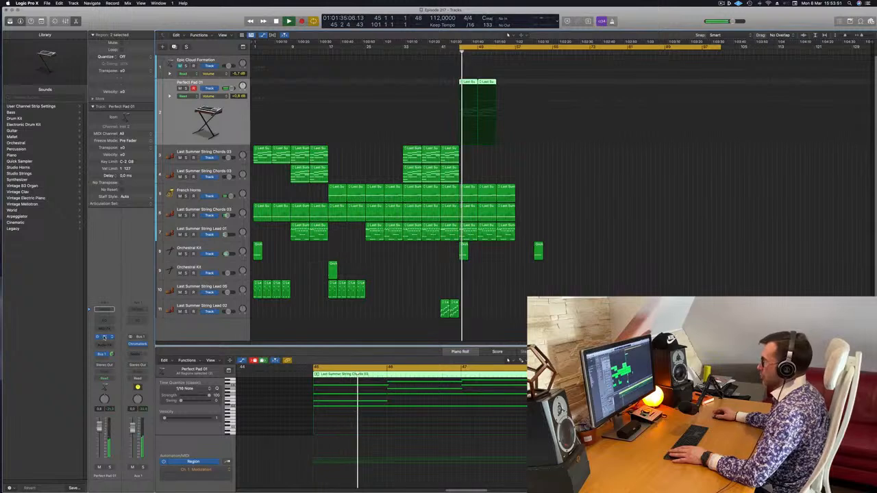
Audition Alchemy's Rich, Hollow, Bold, Soft, Stirred and Gentle snapshots from bar 45, return to Lush and close the instrument window.
left_click(105, 337)
key("space")
key("space")
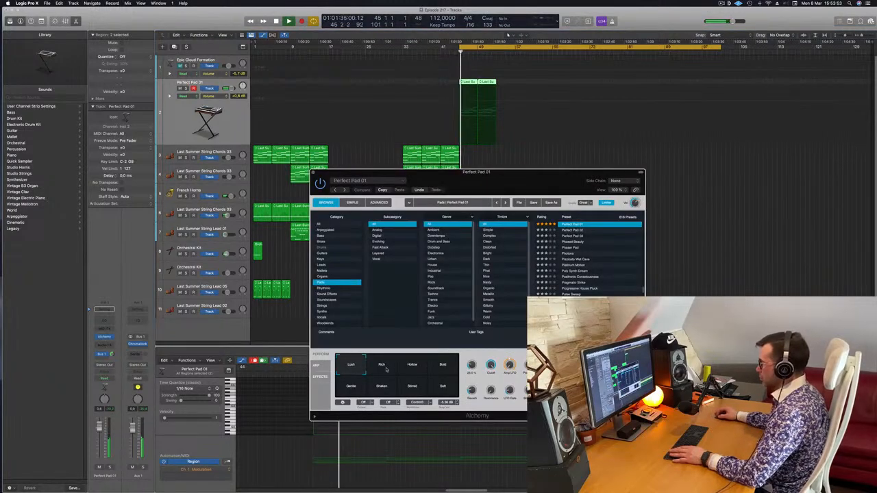
left_click(386, 370)
left_click(421, 370)
left_click(443, 368)
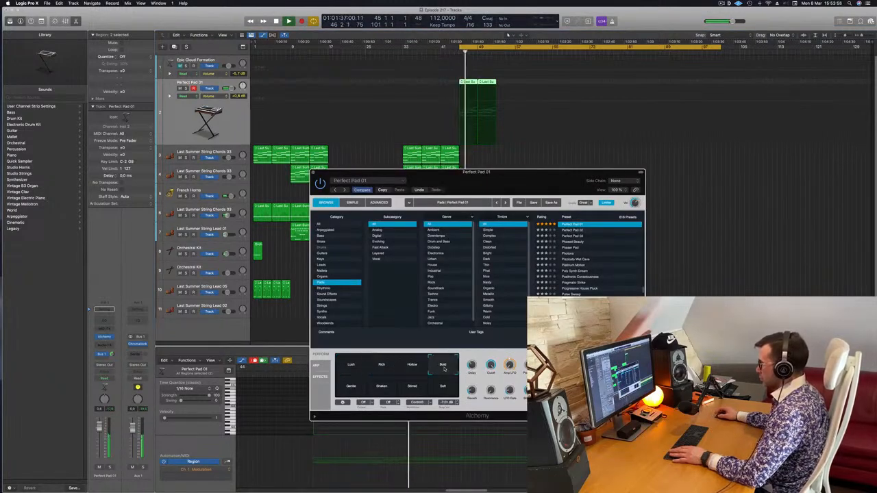
left_click(443, 386)
left_click(421, 386)
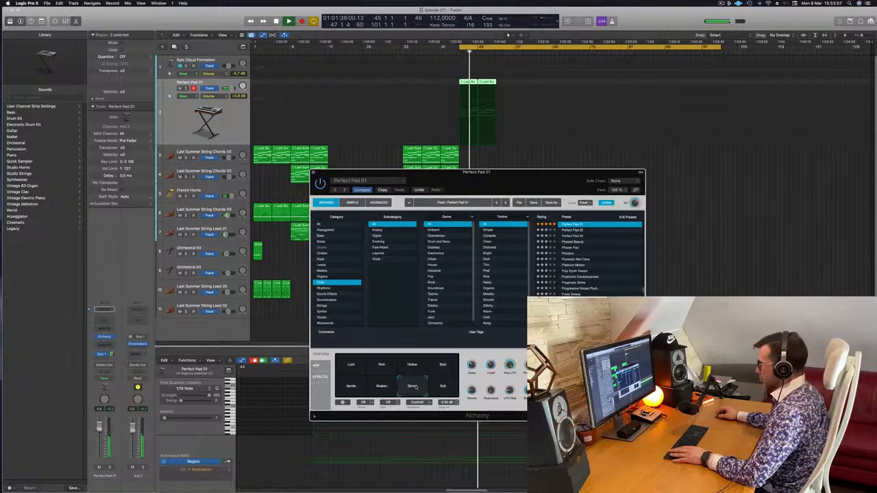
left_click(351, 386)
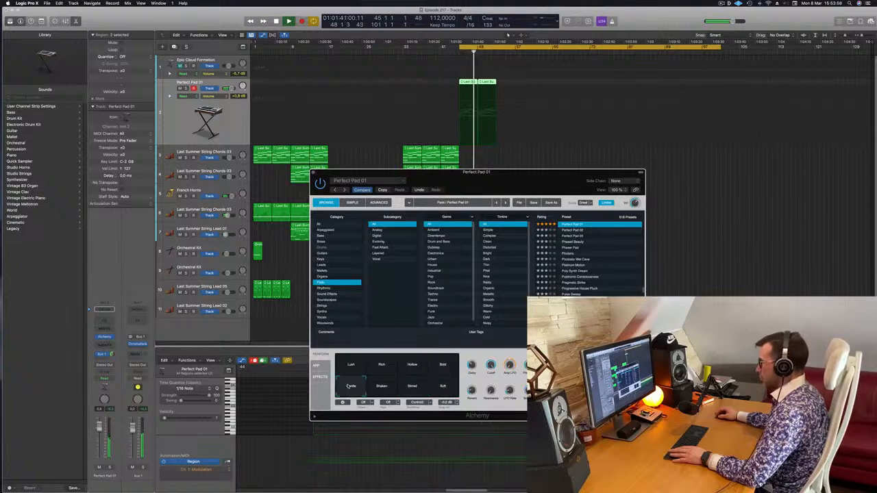
left_click(349, 367)
key("space")
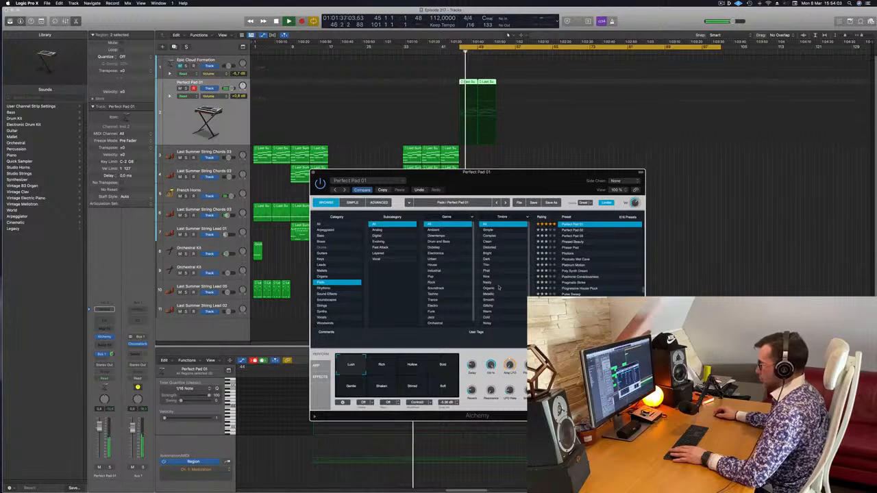
left_click(313, 172)
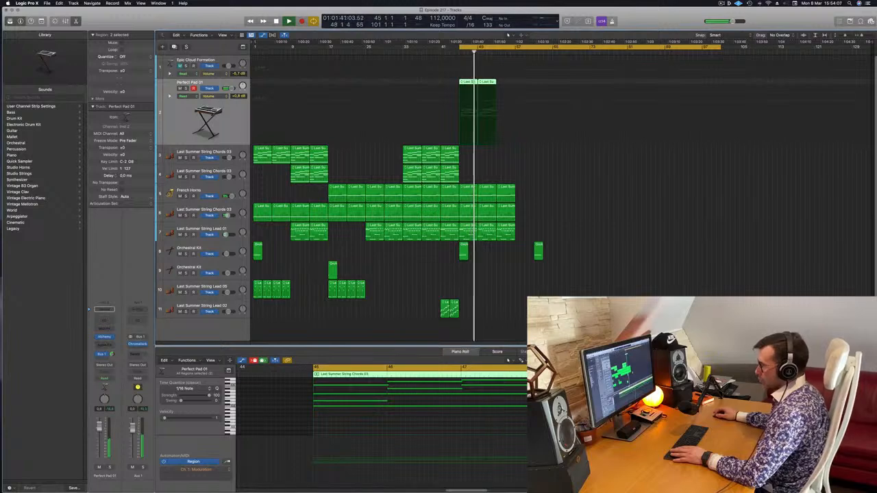
Duplicate the two Perfect Pad 01 regions to bar 53 and copy all four onto the Epic Cloud Formation track at bar 45.
scroll(528, 259, "up", 4)
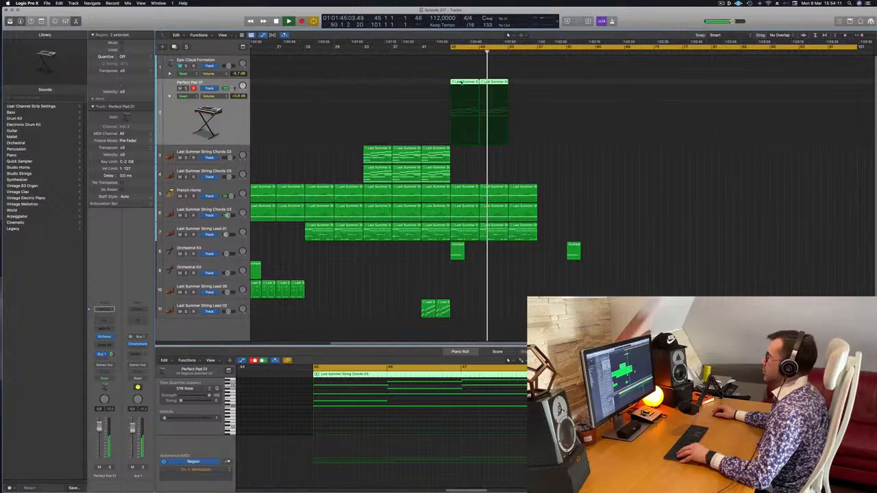
left_click_drag(488, 82, 521, 86)
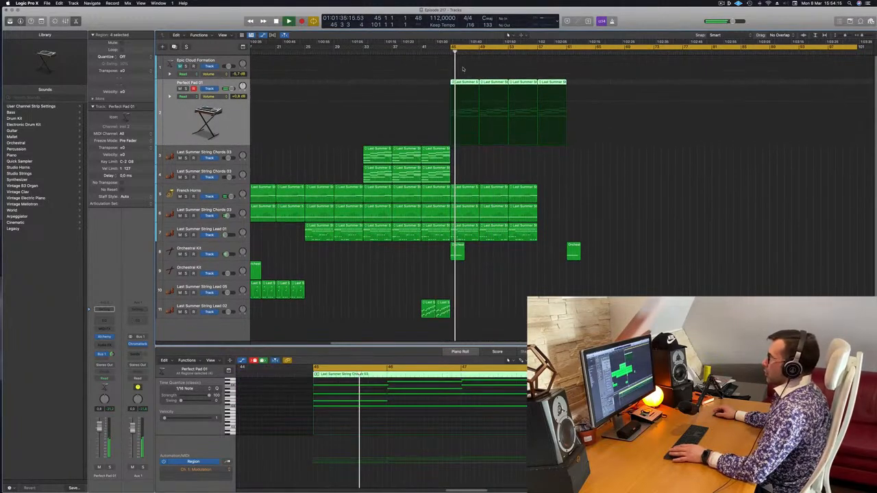
left_click_drag(473, 83, 471, 61)
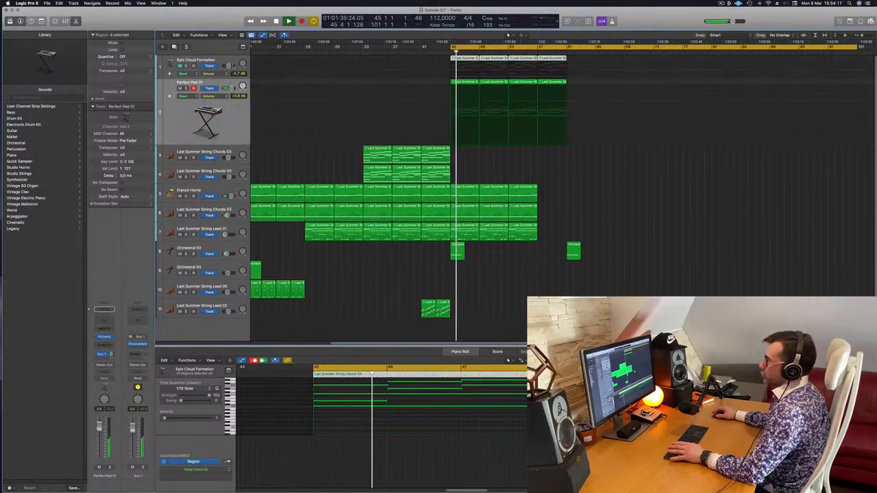
Unmute the Epic Cloud Formation track and select it while replaying the mix from bar 45.
key("space")
key("space")
left_click(180, 66)
key("space")
key("space")
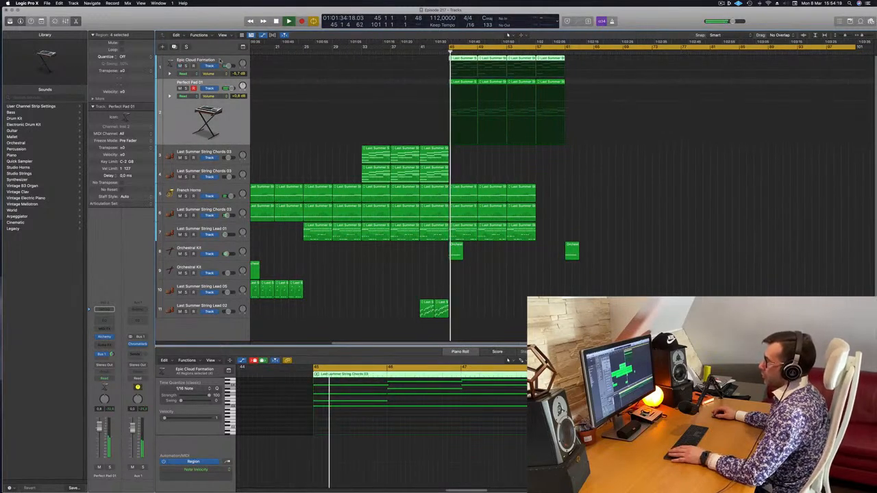
left_click(220, 60)
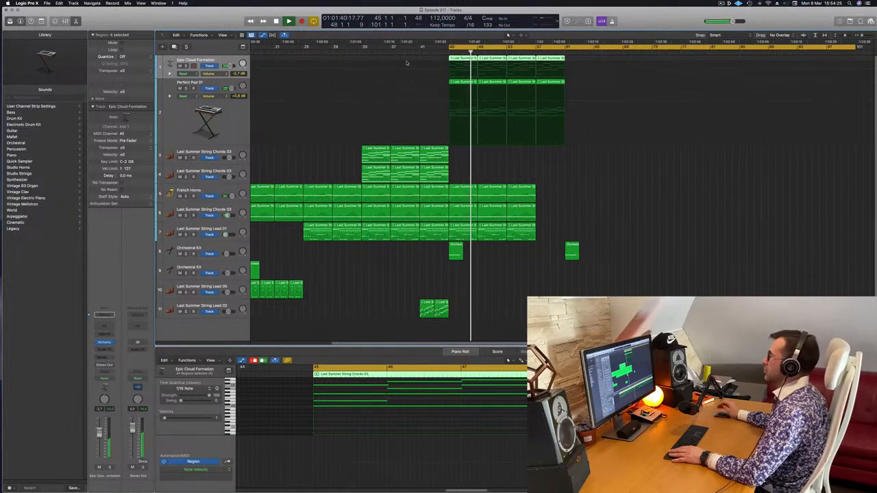
key("space")
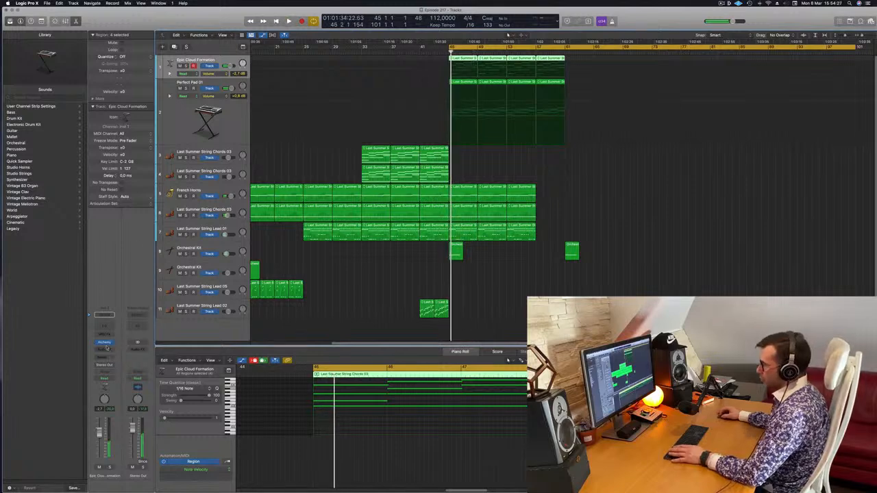
key("space")
Open Alchemy on the Epic Cloud Formation track, mute Perfect Pad 01 and raise Epic Cloud Formation's volume to +1.3 dB.
left_click(104, 342)
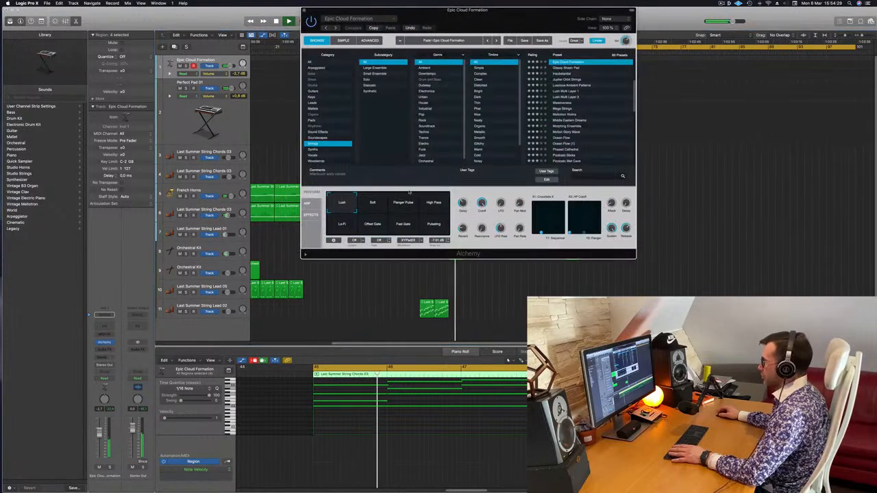
key("space")
key("space")
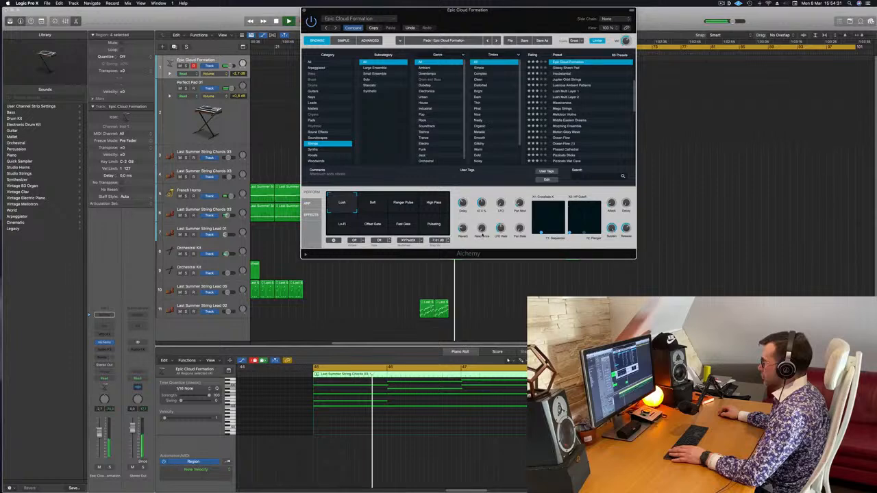
left_click_drag(467, 10, 492, 245)
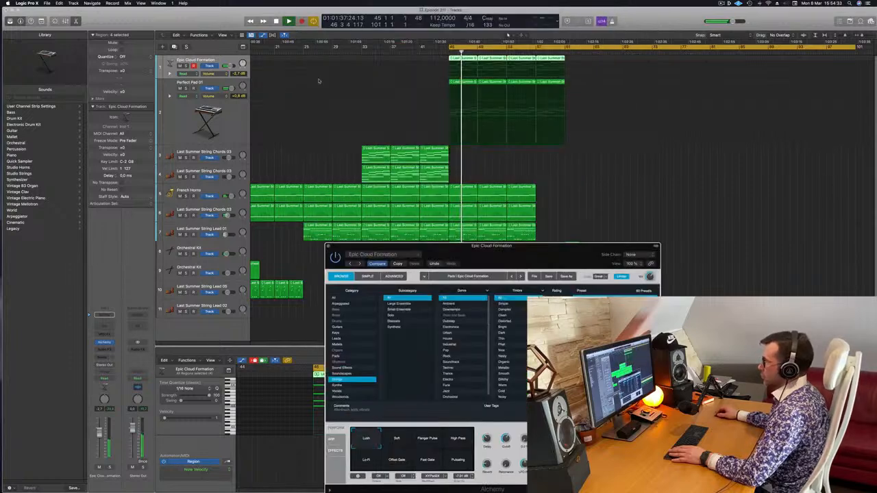
left_click(180, 88)
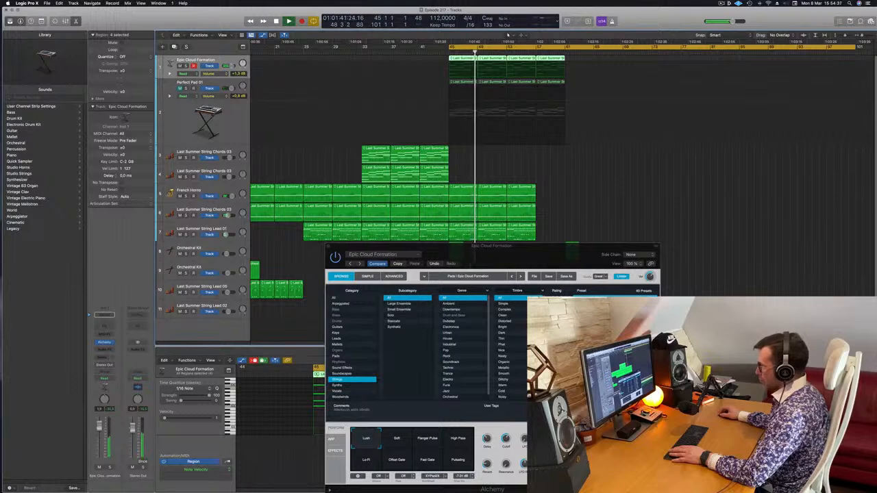
Lower Alchemy's Cutoff on the Epic Cloud Formation track, replay from bar 45 and close the instrument window.
left_click(507, 439)
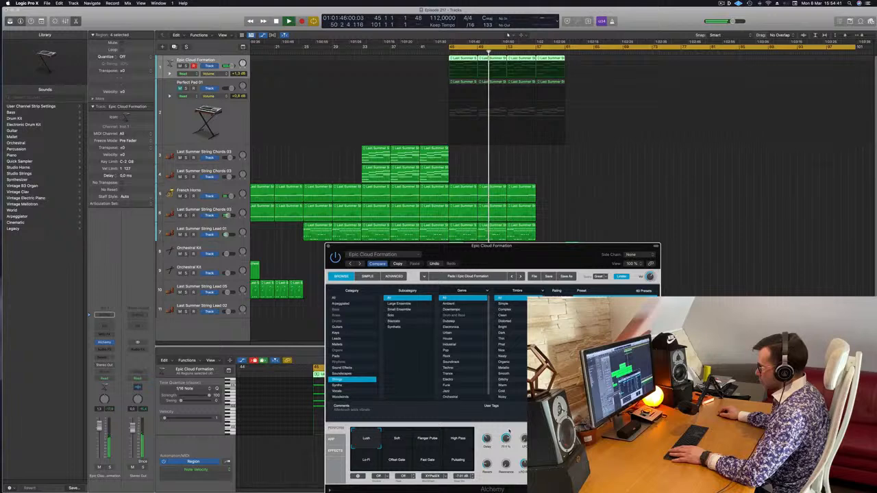
left_click_drag(507, 451, 507, 439)
key("space")
key("space")
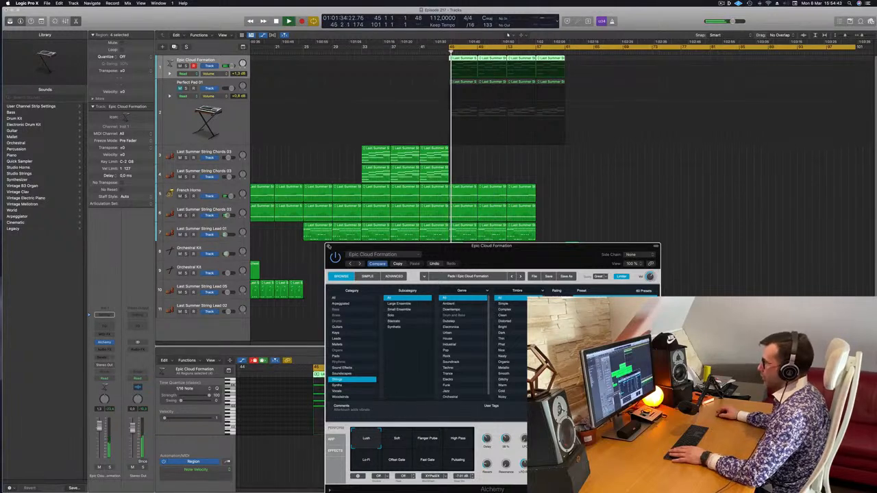
left_click(328, 247)
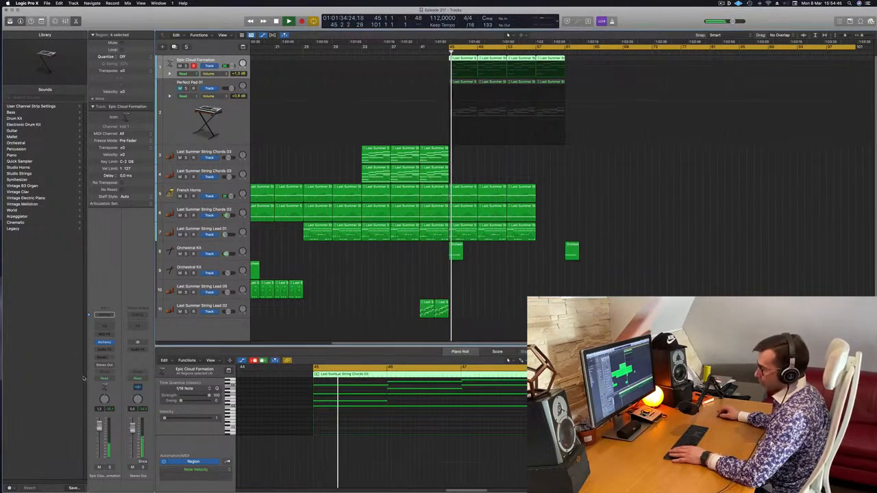
Set the Epic Cloud Formation track's automation mode to Touch and record an Alchemy Cutoff move at bar 45.
left_click(106, 381)
left_click(109, 394)
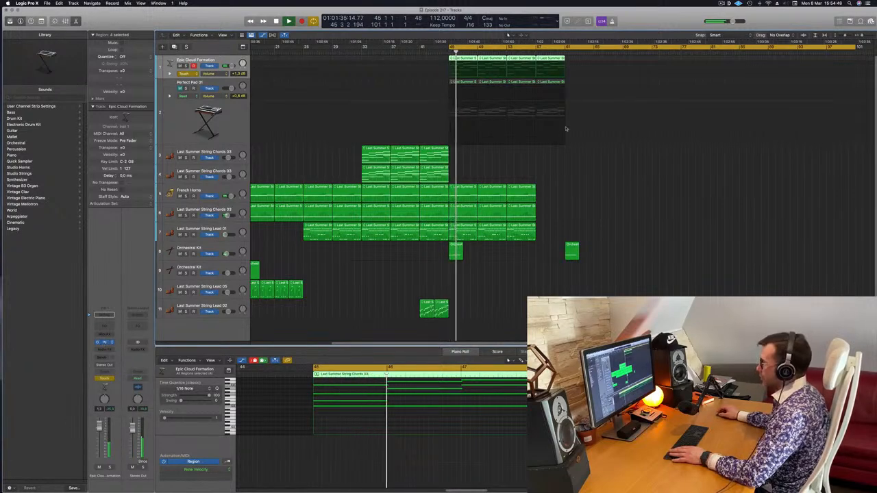
left_click(104, 342)
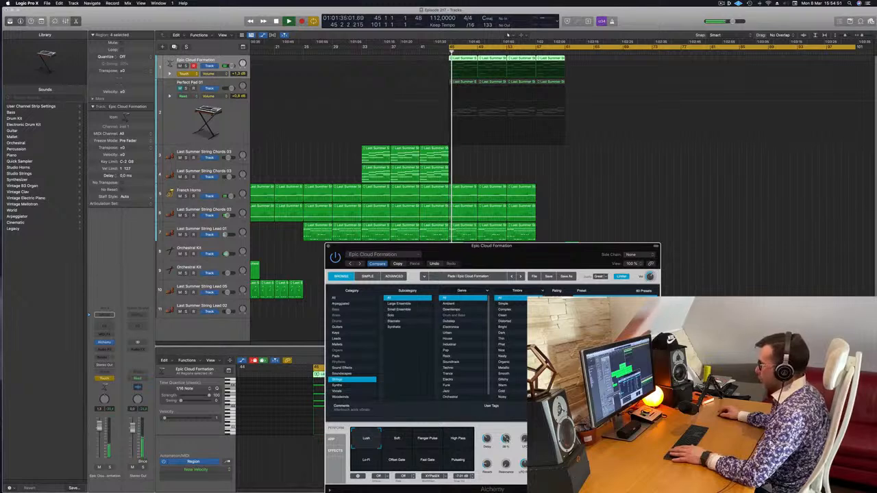
left_click_drag(507, 439, 507, 433)
key("space")
key("space")
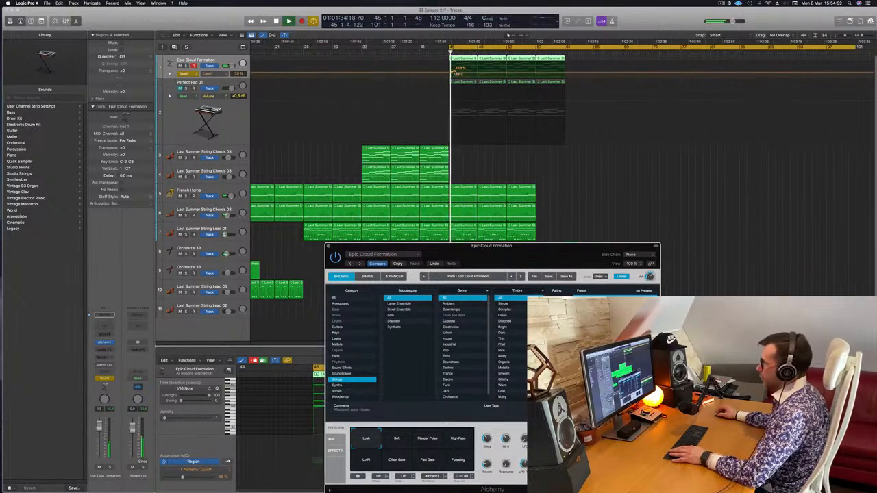
Draw rising Cutoff automation on Epic Cloud Formation from about 35% at bar 45 to about 72% at bar 53, and close Alchemy.
left_click(453, 73)
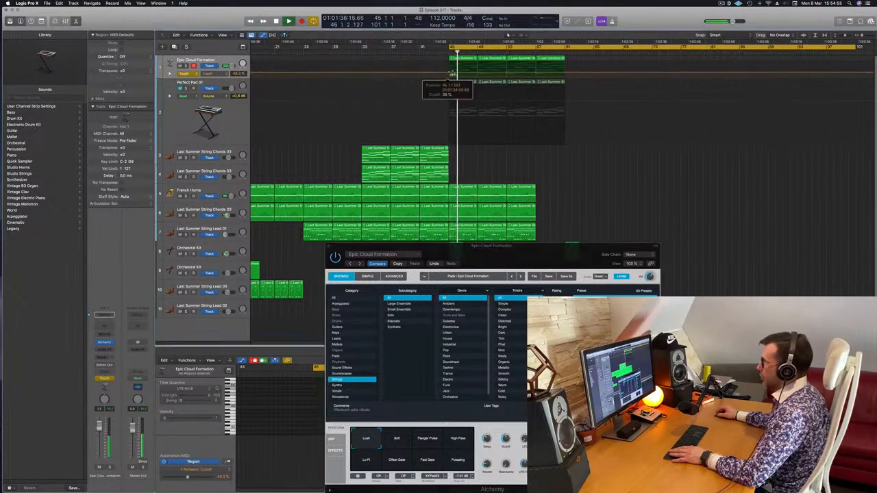
left_click_drag(453, 72, 452, 70)
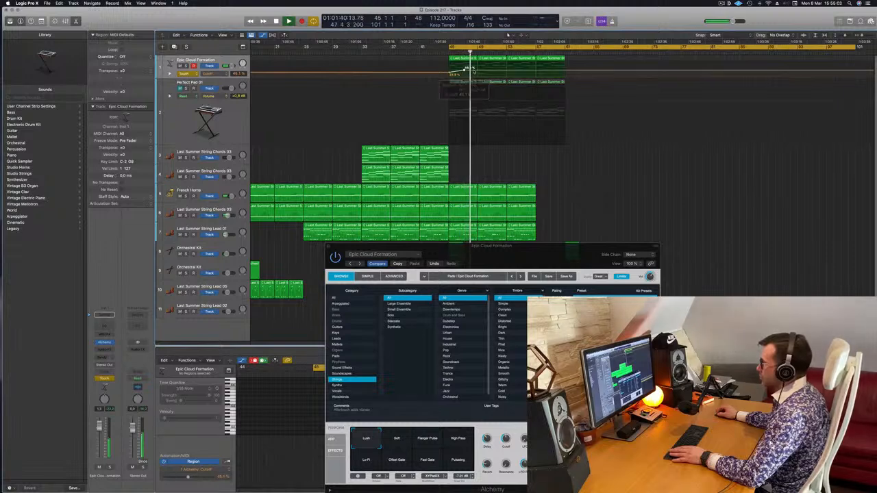
left_click_drag(478, 71, 478, 67)
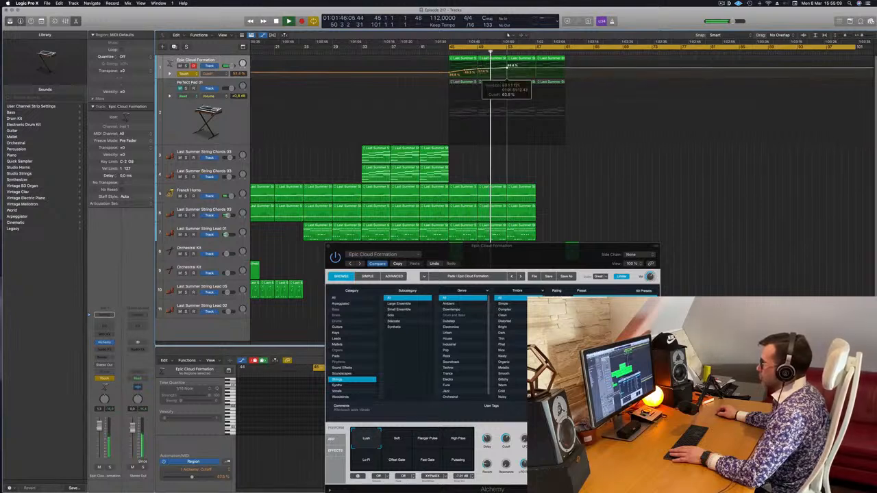
left_click_drag(507, 69, 508, 66)
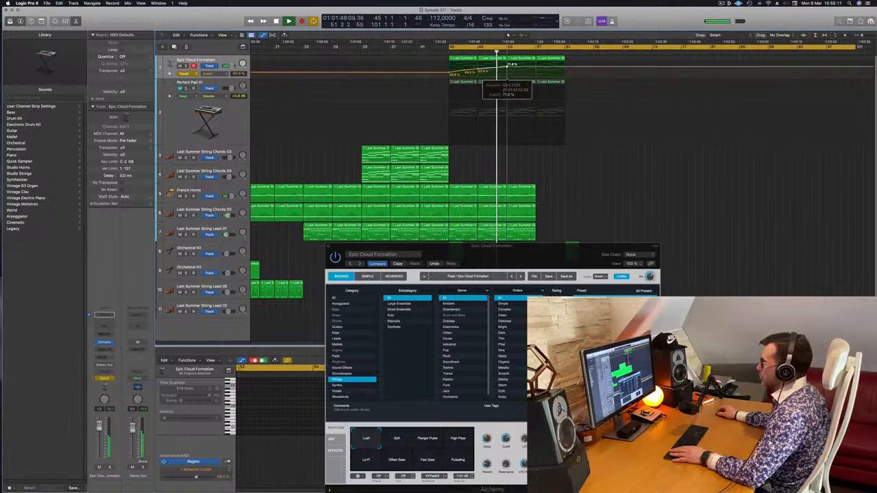
left_click(550, 167)
scroll(550, 166, "down", 1)
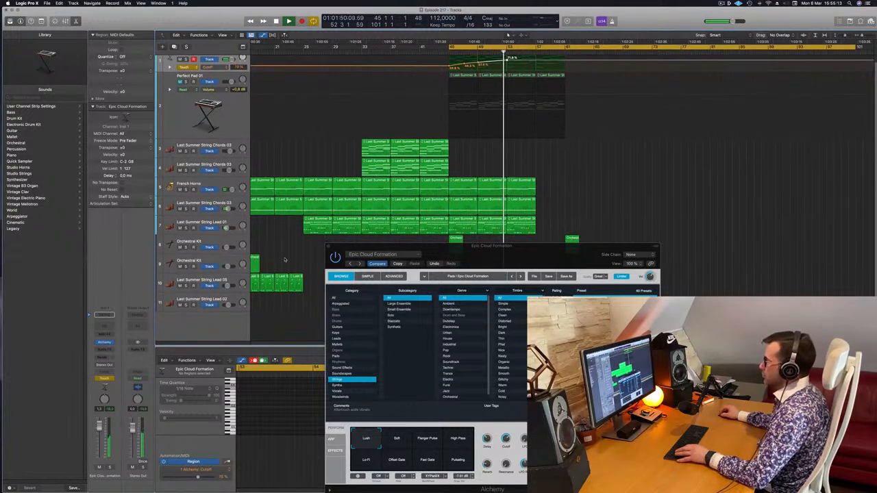
left_click(328, 246)
key("super+Left")
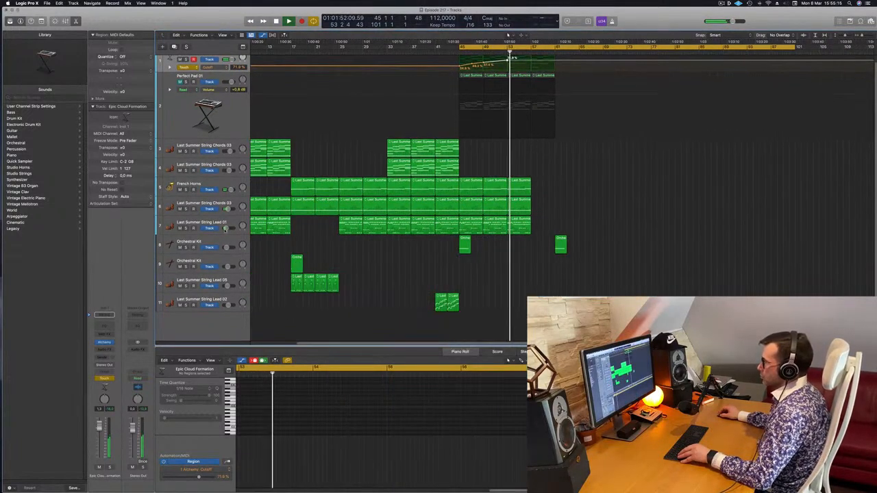
Show the track automation and lower the Last Summer String Lead 01 volume point at bar 53.
left_click(216, 222)
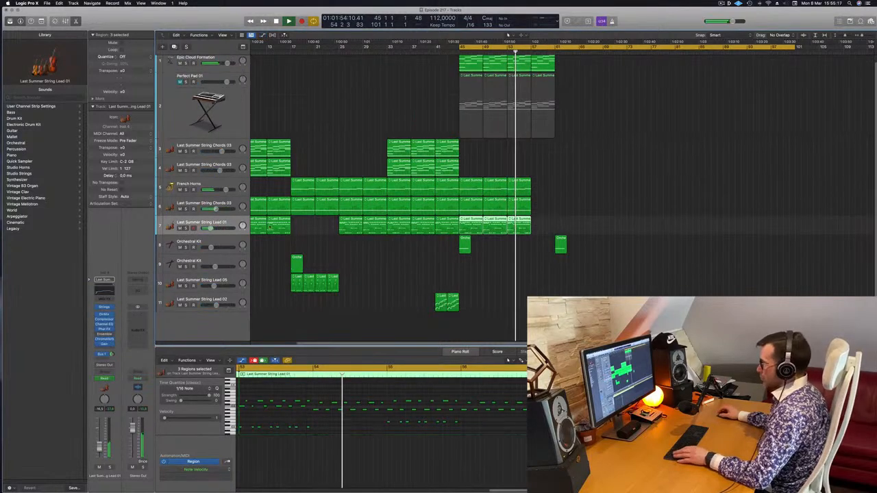
key("a")
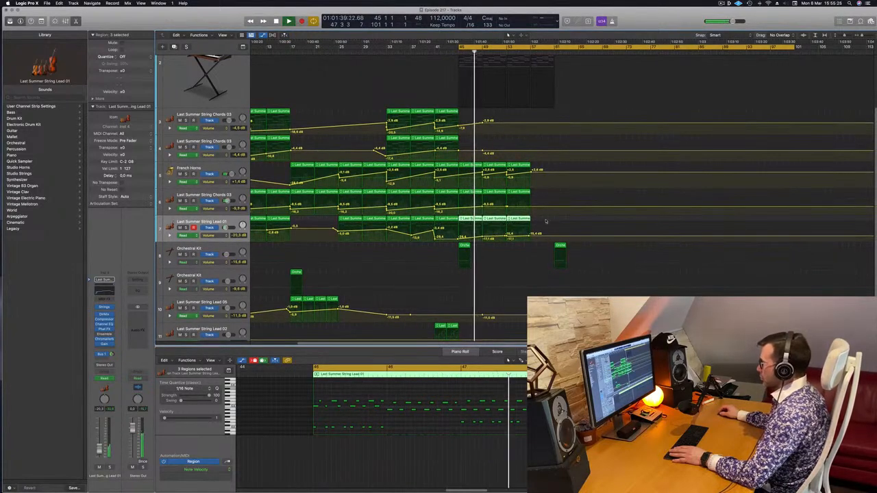
left_click_drag(508, 237, 508, 240)
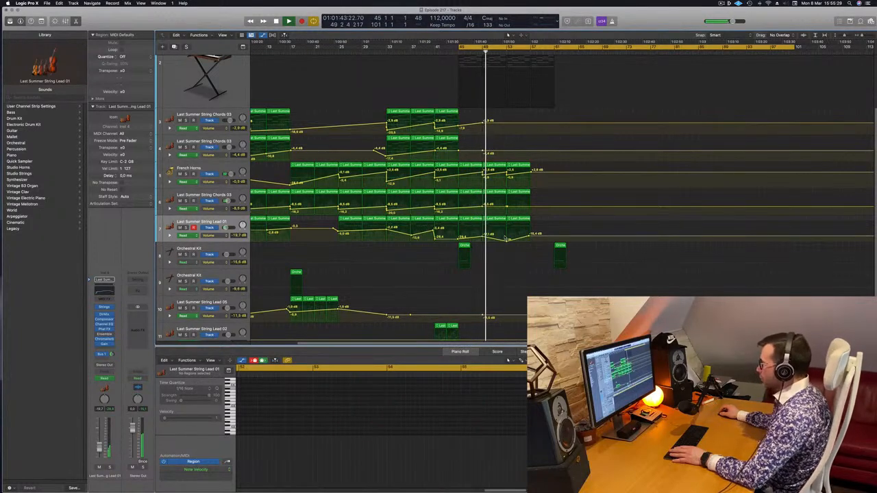
Unmute the Perfect Pad 01 track and insert an Arpeggiator MIDI effect on it.
scroll(480, 144, "up", 5)
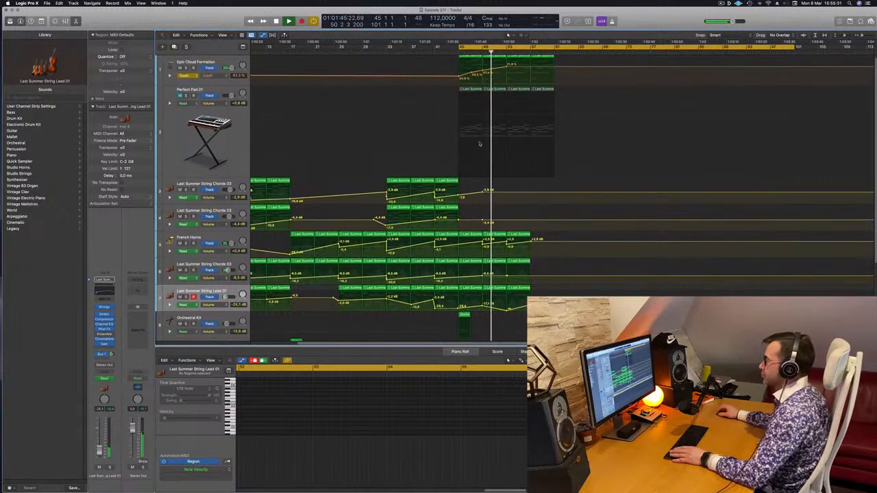
scroll(479, 143, "up", 1)
left_click(210, 66)
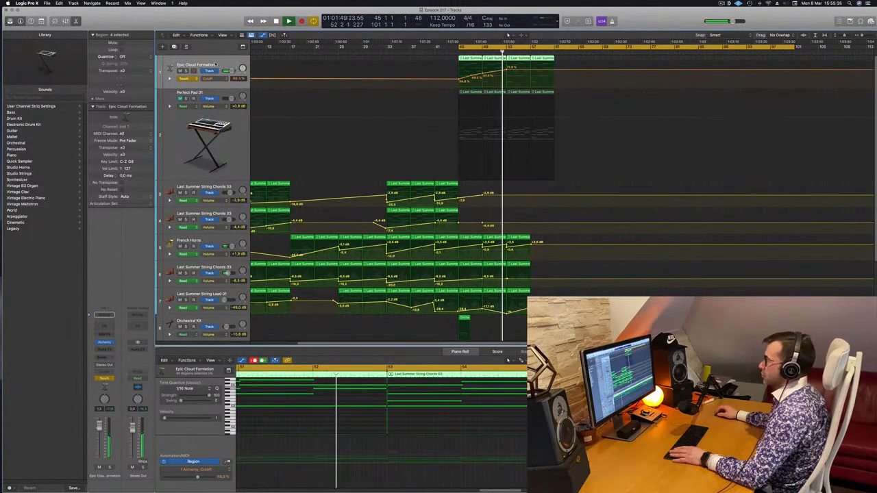
key("space")
key("space")
left_click(214, 93)
key("space")
key("space")
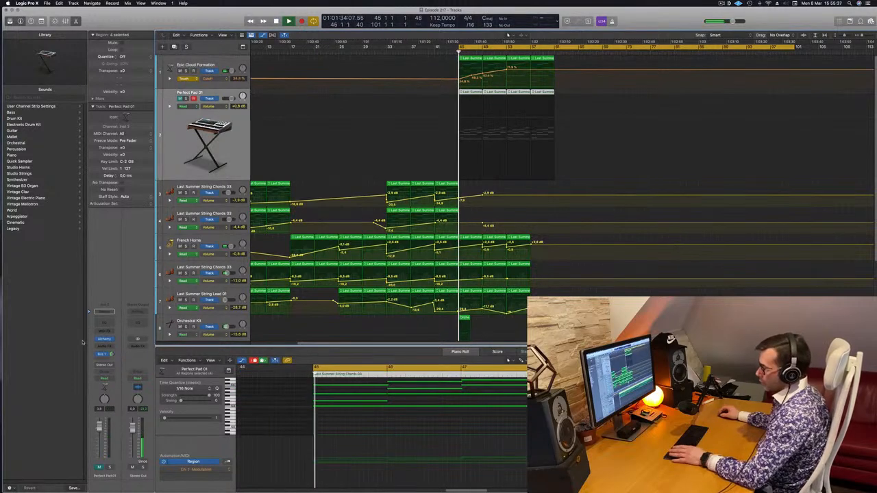
left_click(104, 332)
left_click(108, 339)
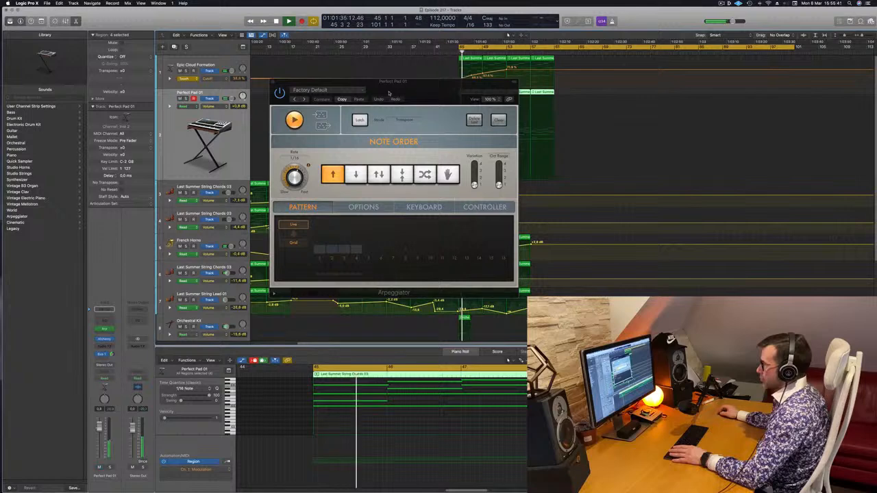
left_click_drag(389, 92, 858, 116)
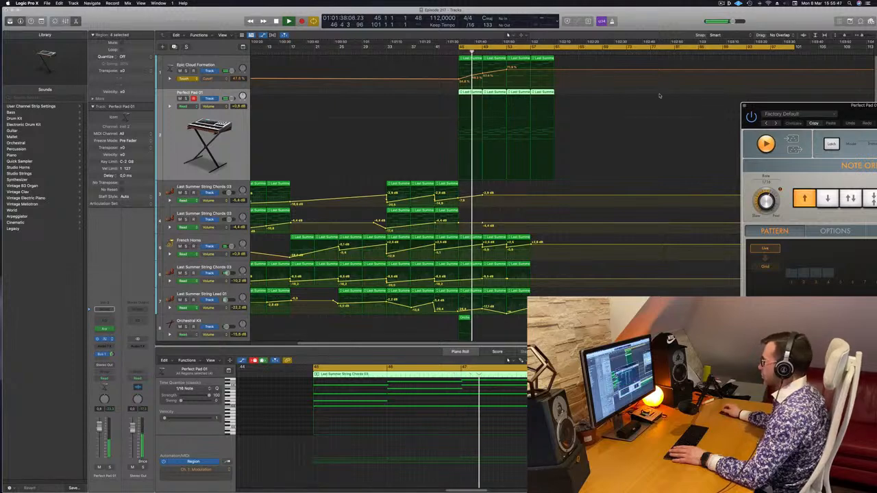
Load Alchemy's Afterthought preset from the Guitars category on the arpeggiated pad track and lower the track volume to -12.4 dB.
left_click_drag(530, 176, 532, 133)
key("space")
key("space")
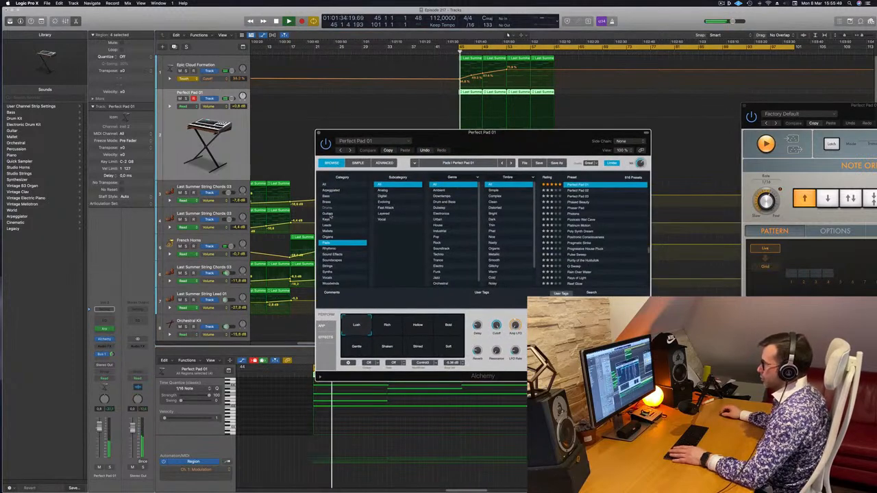
left_click(342, 213)
left_click(578, 219)
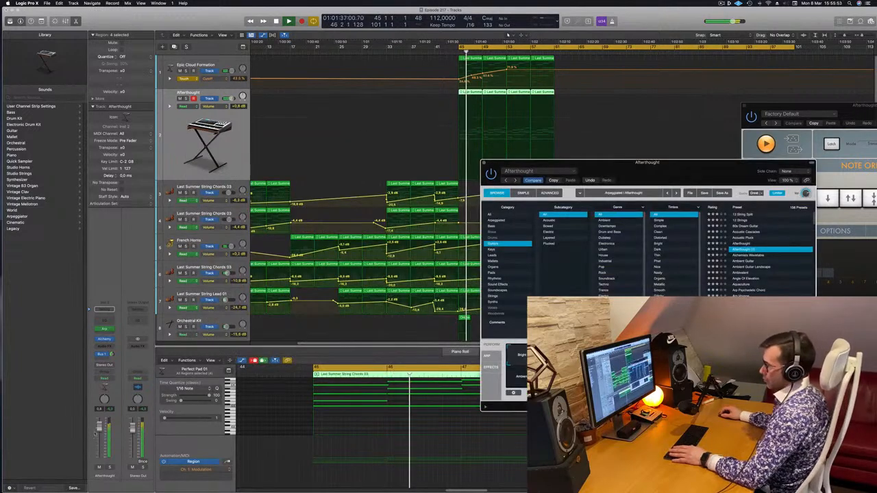
left_click_drag(98, 428, 98, 457)
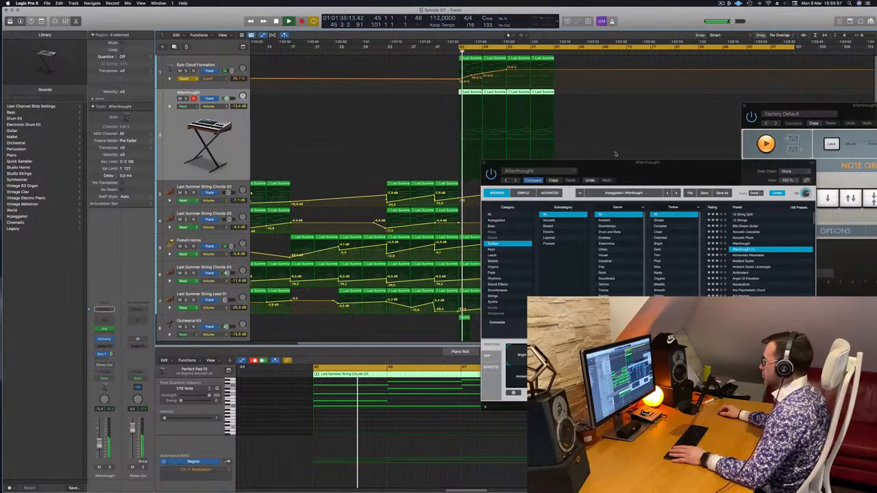
Audition the Angle Of Elevation and Arp Psychedelic Chord guitar presets from bar 45 and set the track volume to -5.3 dB.
left_click_drag(504, 183, 230, 213)
key("space")
key("space")
left_click(466, 310)
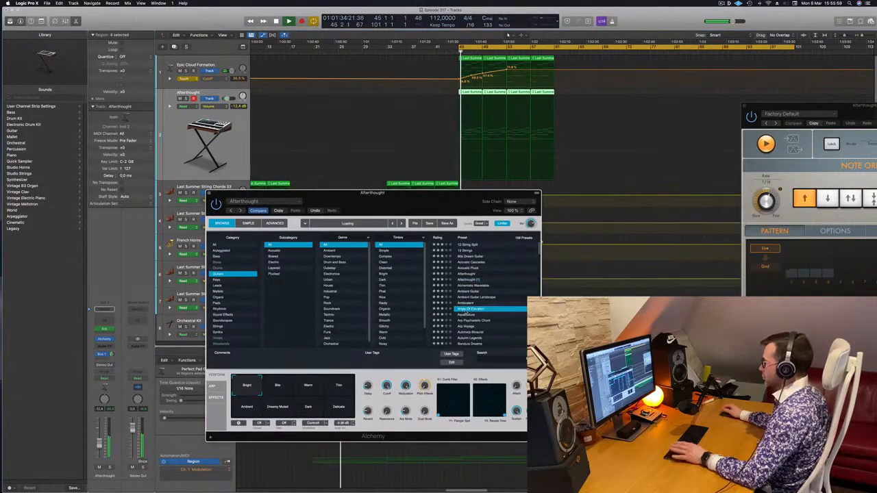
left_click_drag(438, 199, 431, 137)
key("space")
key("space")
scroll(476, 241, "down", 1)
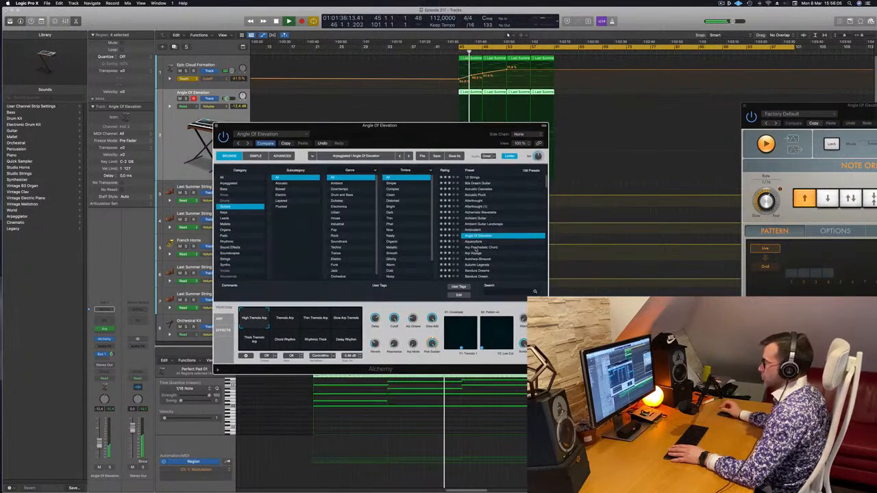
left_click(475, 248)
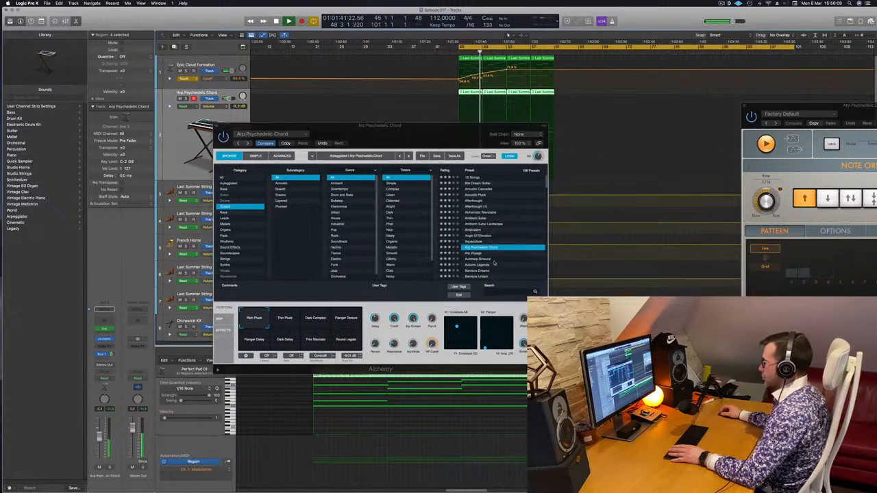
Load the Autumn Legends guitar preset in Alchemy and select its Round Ambient Pluck snapshot.
scroll(496, 262, "down", 2)
left_click(479, 252)
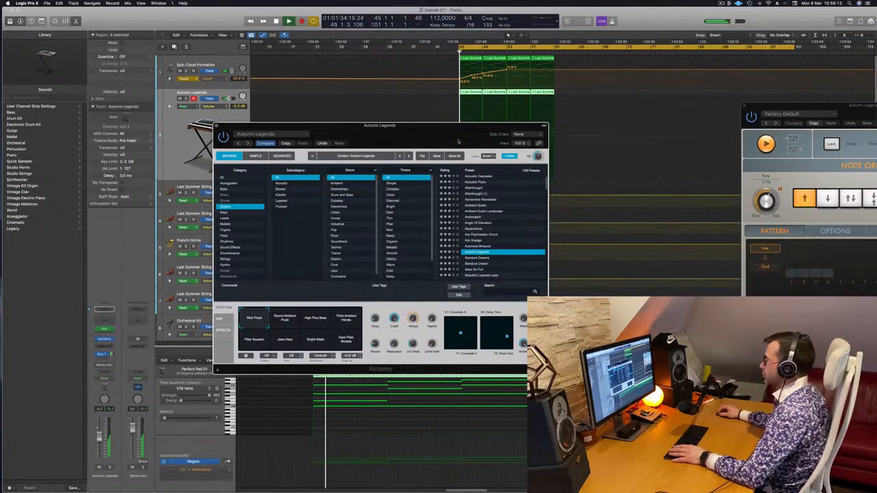
left_click(415, 343)
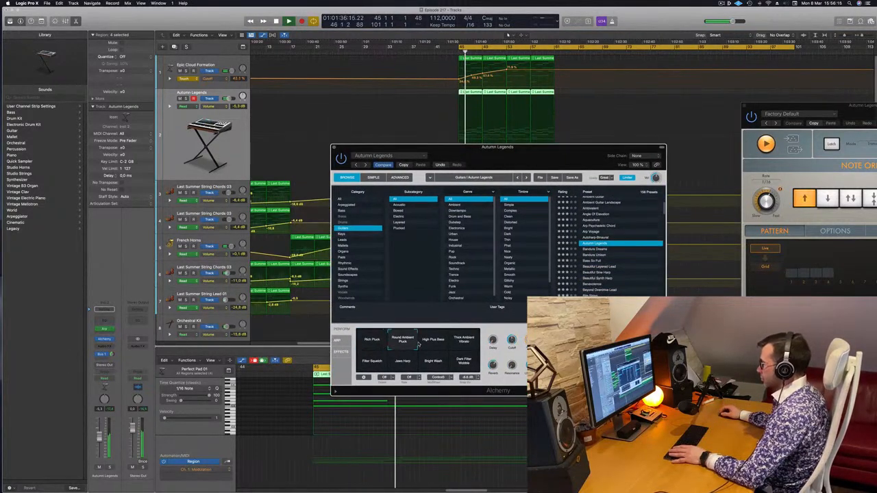
Audition the Thick Ambient Vibrato, Dark Filter Wobble, Bright Wash, Jaws Harp and Filter Squelch snapshots of the Autumn Legends preset.
left_click_drag(526, 160, 446, 164)
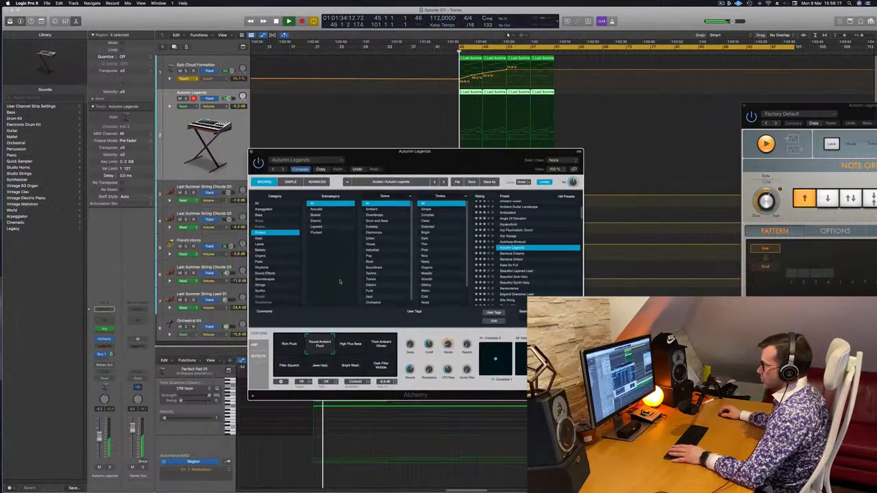
left_click(380, 343)
left_click(381, 365)
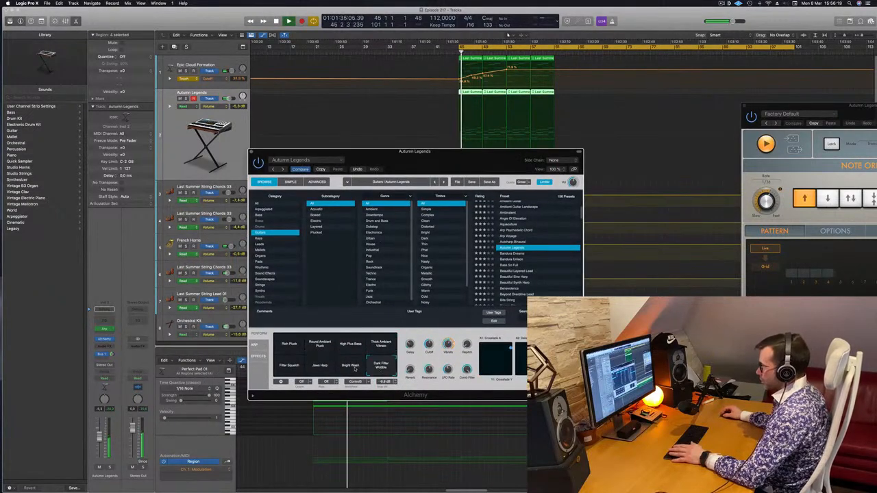
left_click(349, 366)
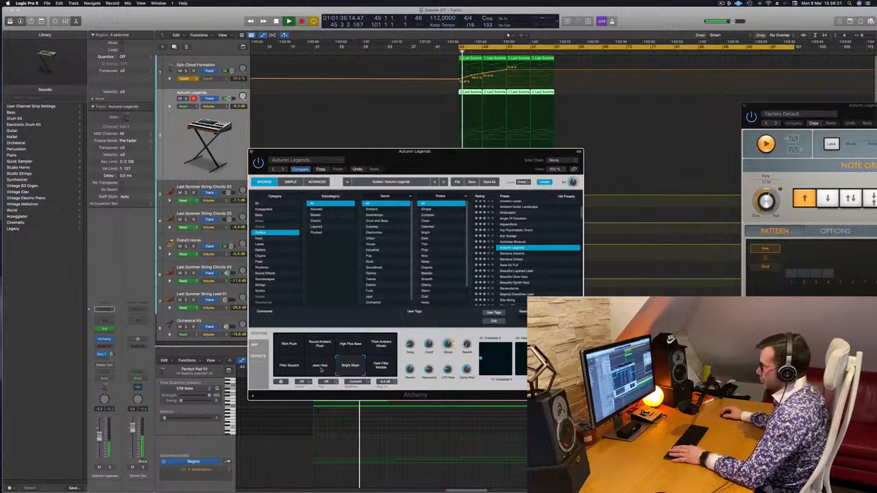
left_click(321, 369)
left_click(290, 367)
Audition further Alchemy guitar presets from Bandura Dreams and Bass So Full through Beautiful Sine Harp, Benevolence and Beyond Overdrive Lead to Bizarre Pad.
left_click(514, 254)
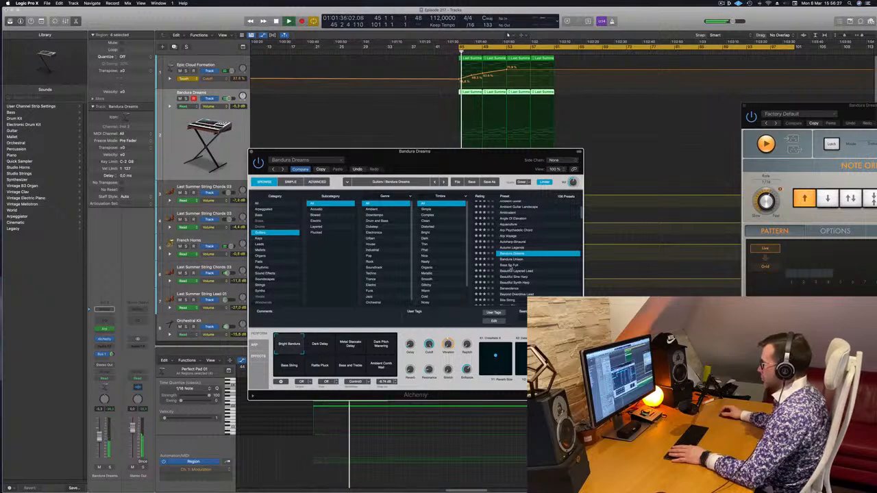
left_click(510, 265)
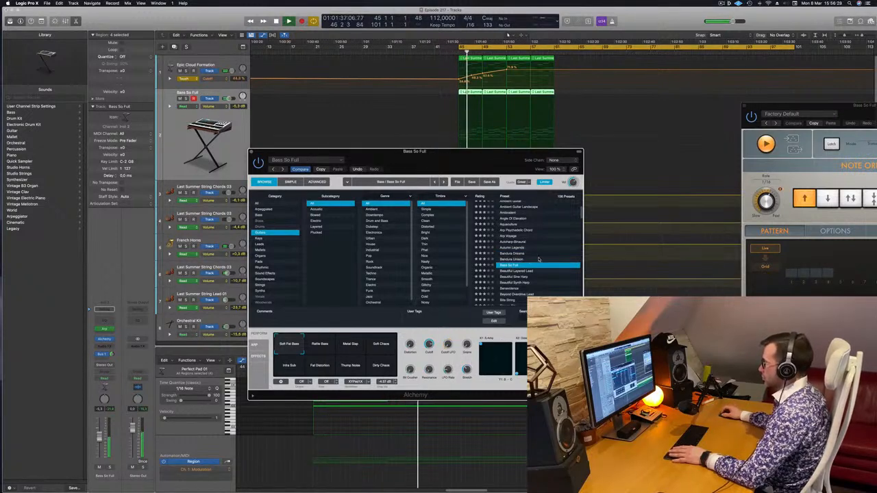
left_click_drag(411, 152, 464, 159)
left_click(569, 283)
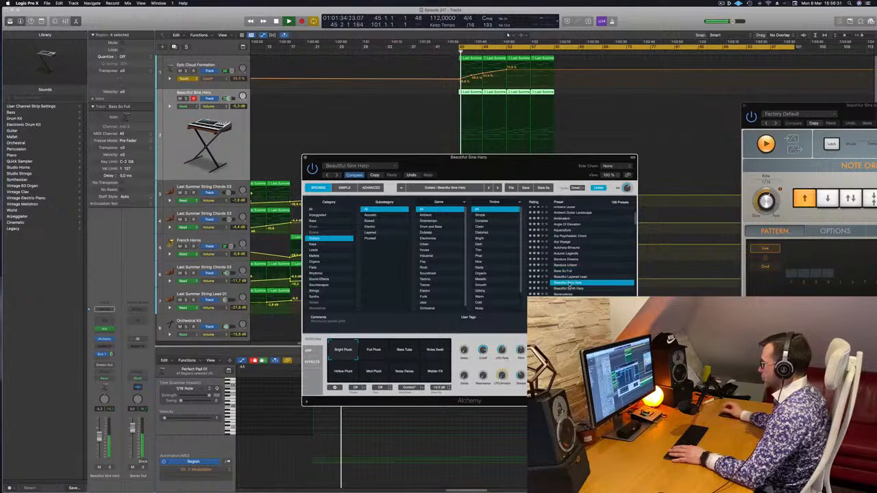
key("Down")
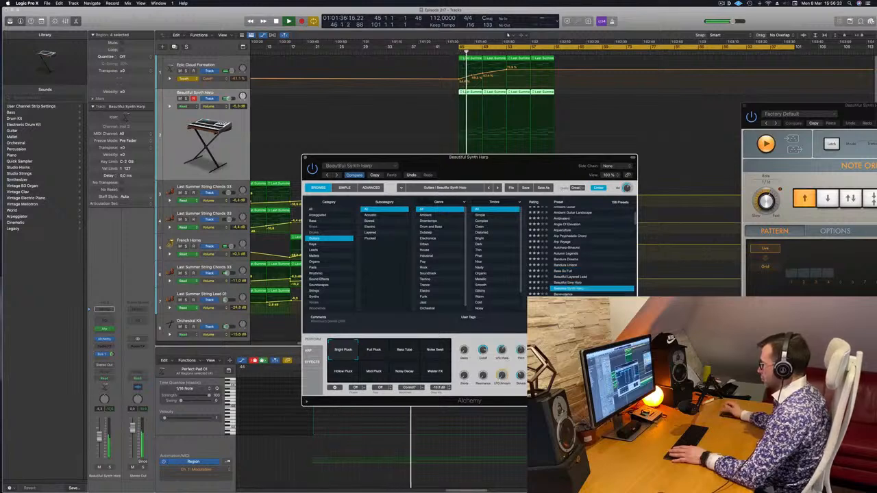
key("Down")
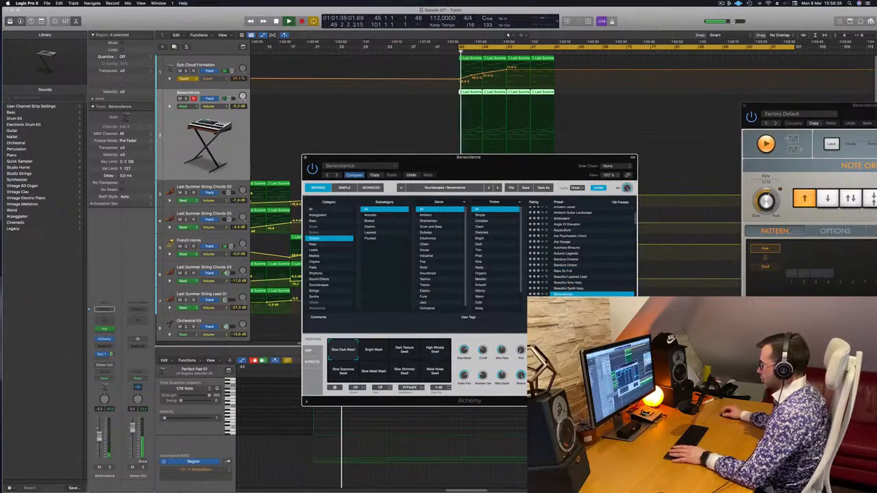
key("Down")
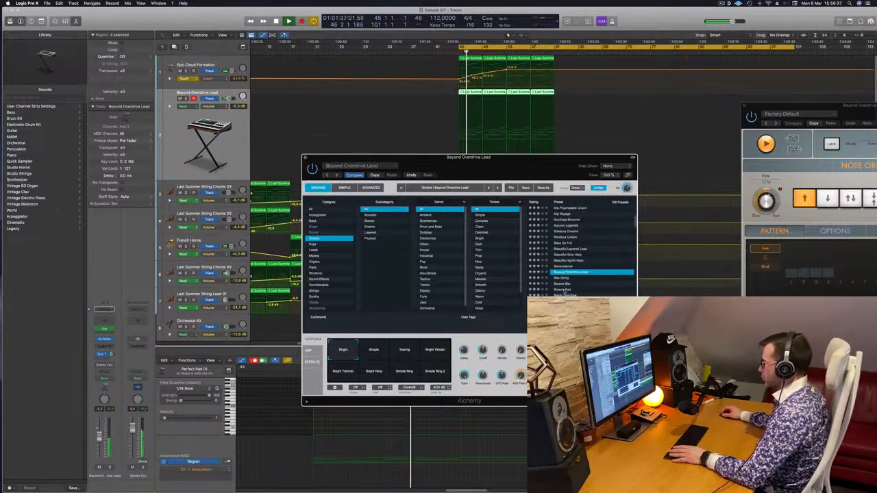
key("Down")
key("Down")
key("Down")
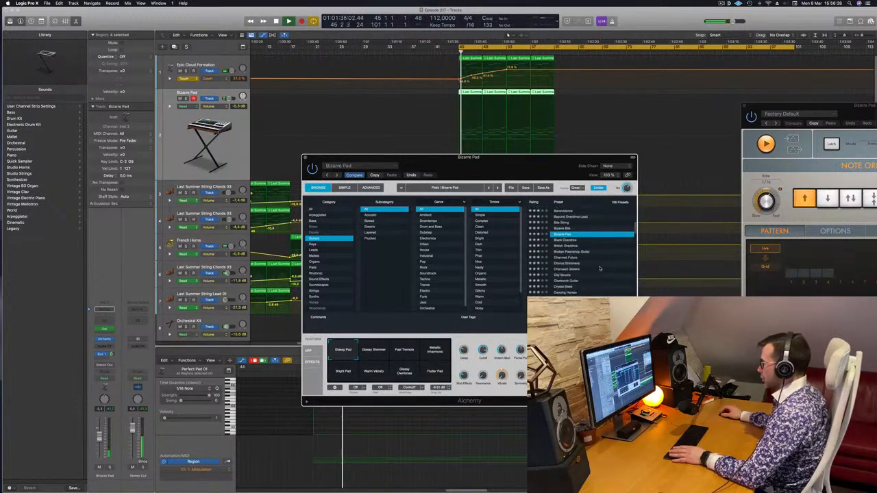
Load the Chorus Shimmers guitar preset in Alchemy and set its track volume to -7.6 dB.
left_click(564, 264)
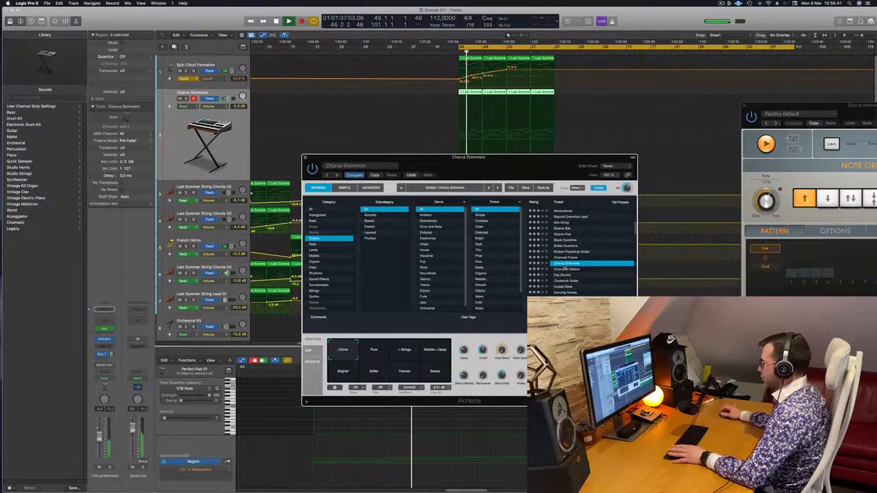
left_click_drag(552, 168, 597, 170)
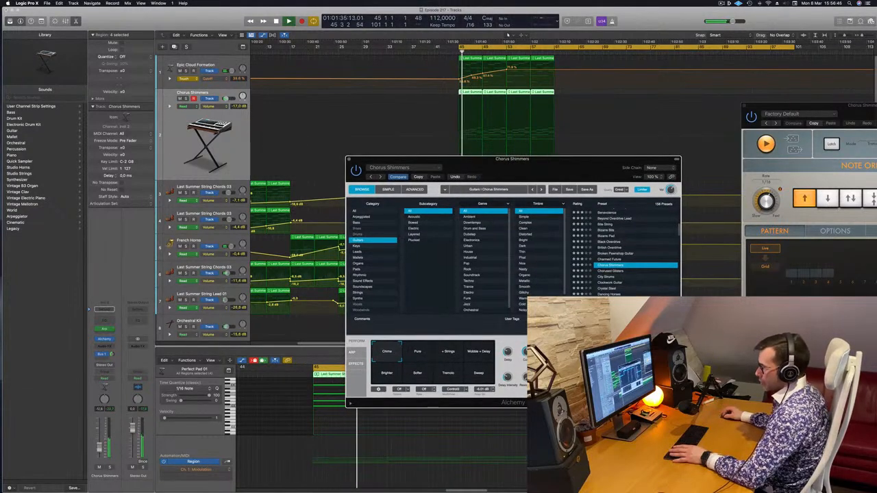
left_click(315, 158)
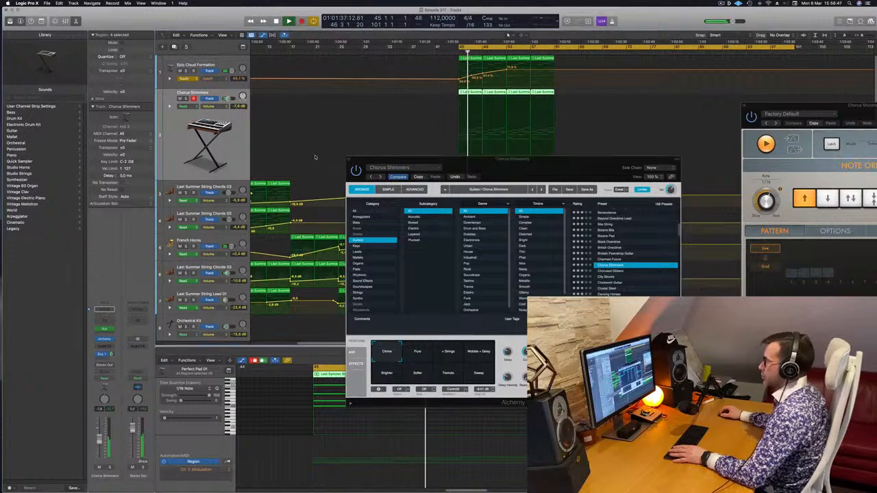
left_click(349, 160)
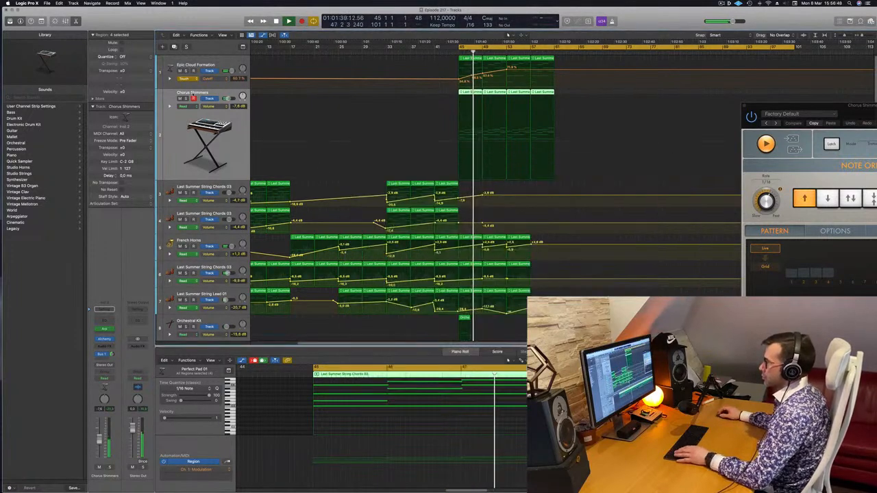
Set the Epic Cloud Formation track's automation mode to Read and briefly solo the Chorus Shimmers track to check its sound.
left_click(190, 80)
left_click(189, 73)
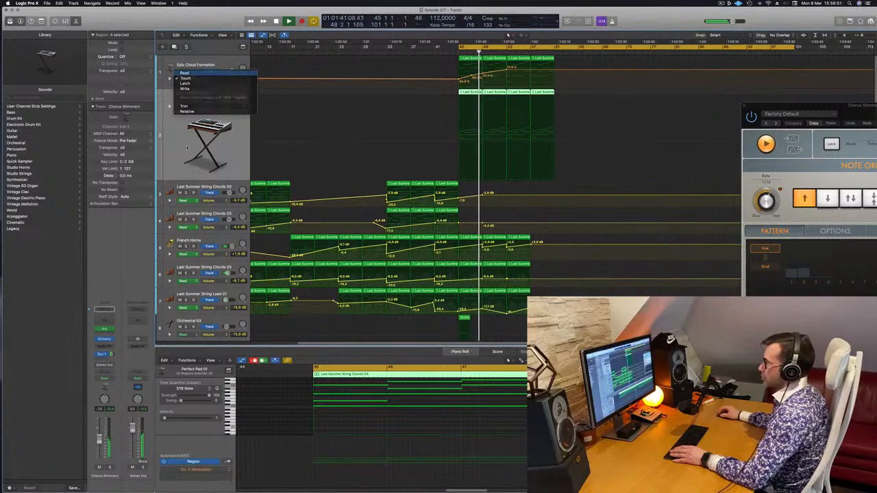
key("ctrl+s")
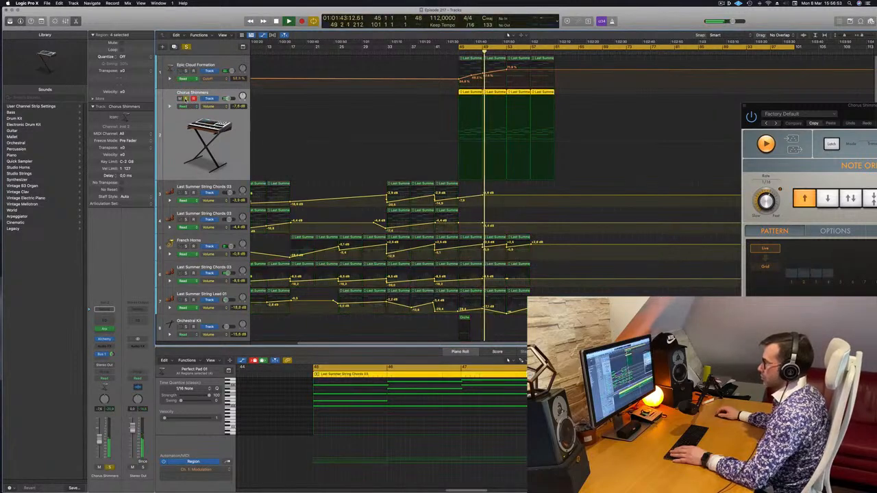
left_click(185, 99)
key("super+Left")
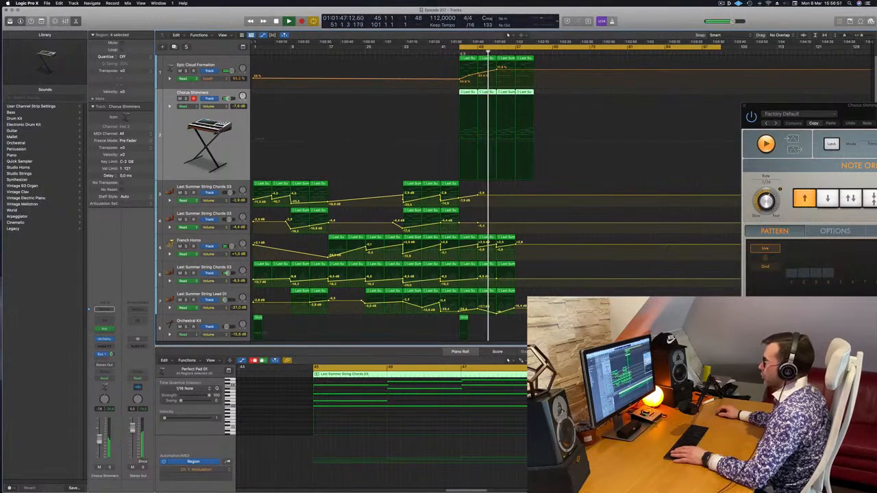
Play the section from bar 45 and add a -7.6 dB volume automation point there on the Chorus Shimmers track.
key("space")
key("space")
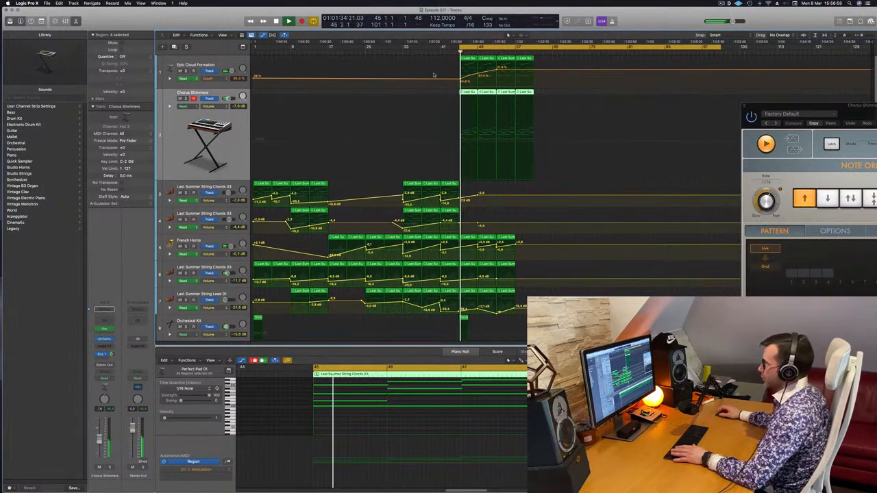
left_click(458, 143)
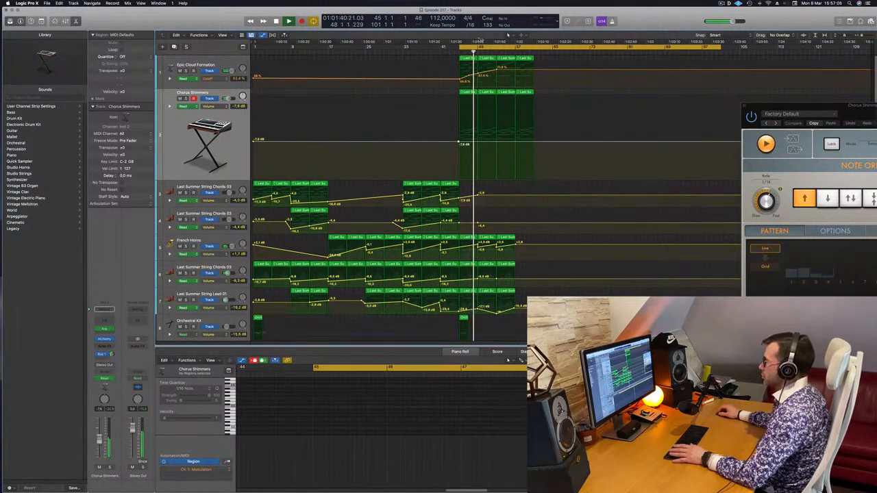
key("space")
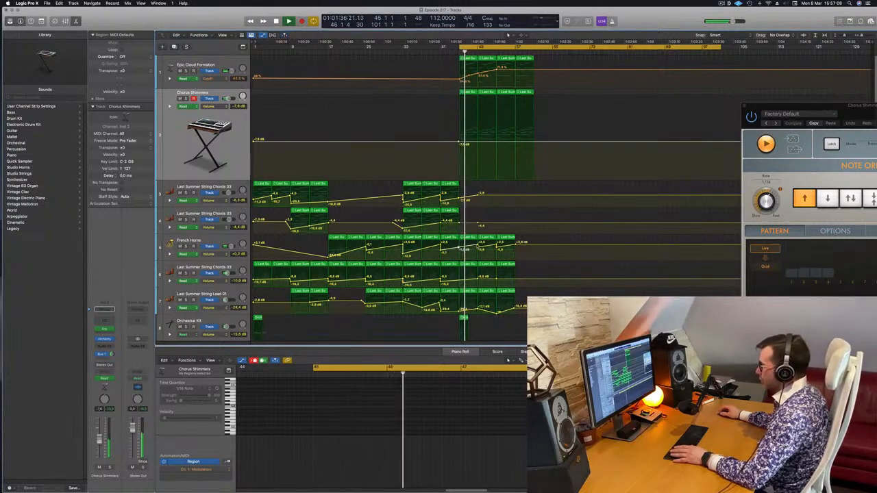
Pull the French Horns volume automation point at bar 49 down steeply and replay from bar 45.
left_click_drag(477, 245, 477, 260)
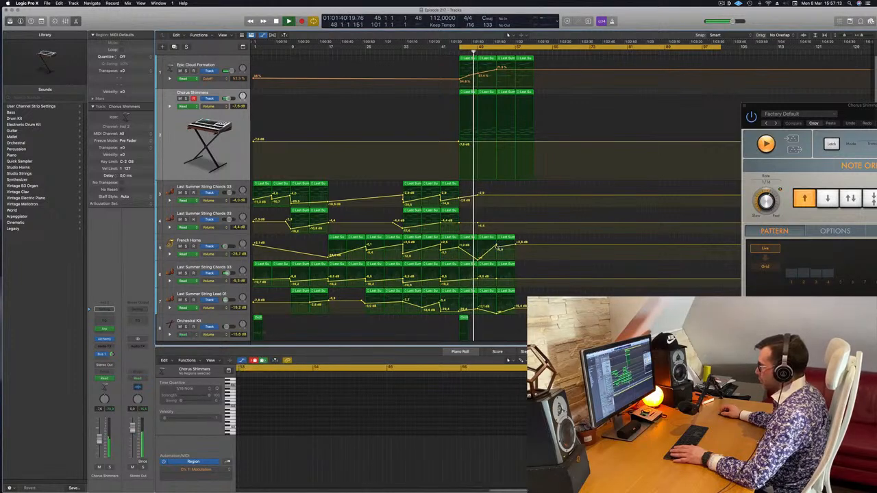
key("space")
key("space")
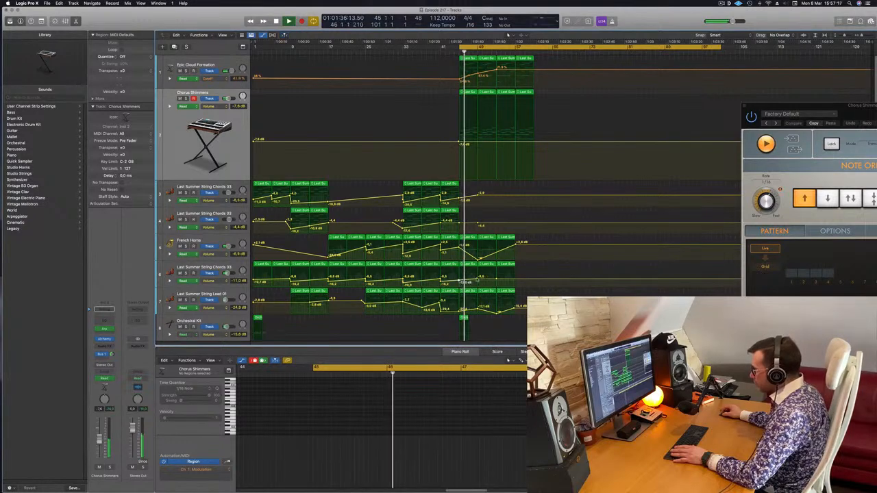
Lower the Last Summer String Lead 01 volume automation point at the end of bar 48 to -∞ dB during playback.
left_click_drag(477, 279, 477, 313)
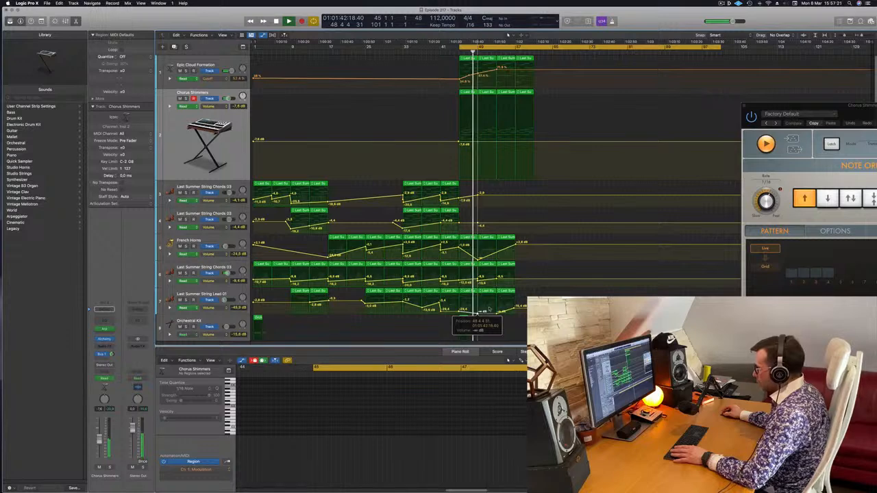
key("space")
scroll(443, 142, "down", 2)
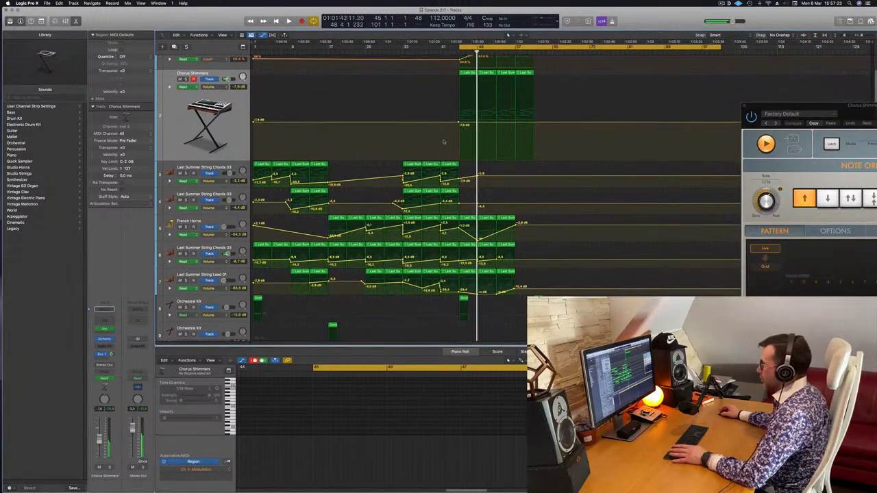
key("space")
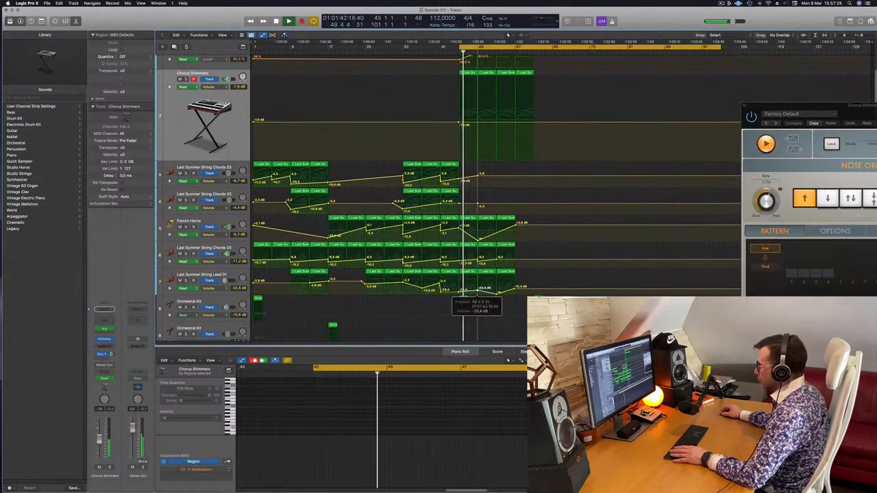
left_click_drag(477, 289, 478, 289)
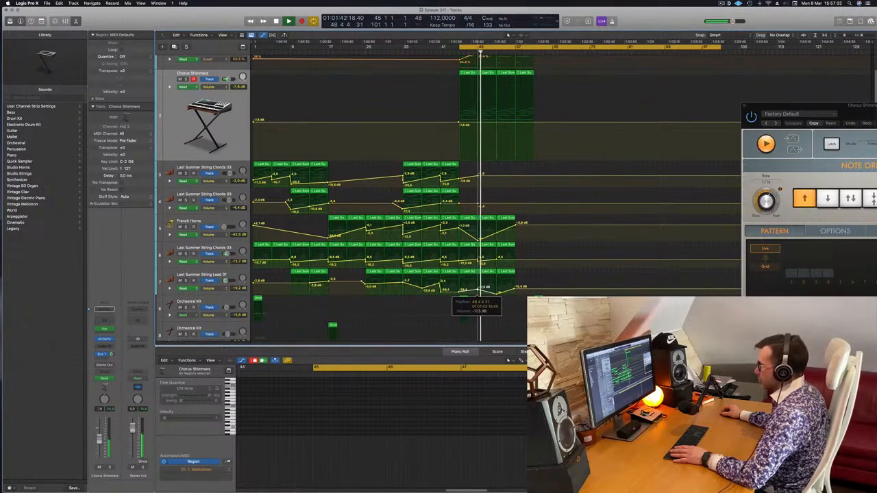
Select the first Chorus Shimmers region at bar 45 and inspect its chord notes in the piano roll.
left_click(467, 73)
key("space")
scroll(425, 423, "up", 2)
scroll(431, 423, "down", 1)
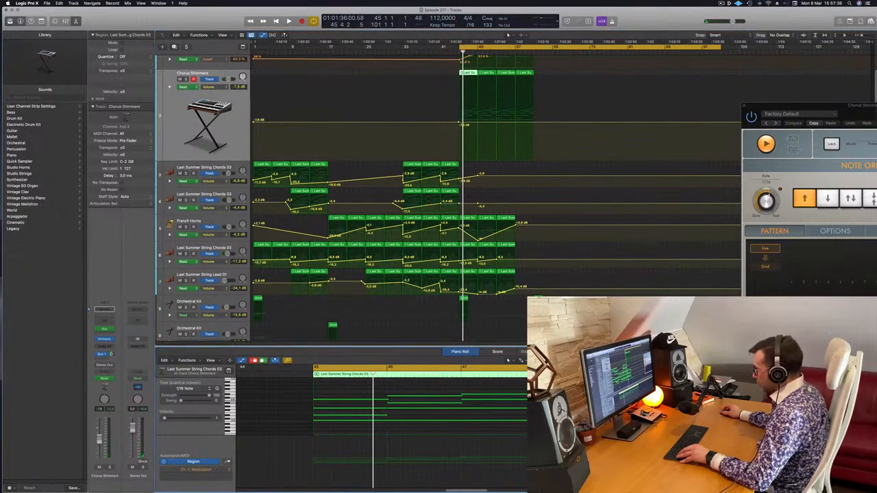
left_click(429, 421)
scroll(429, 421, "right", 1)
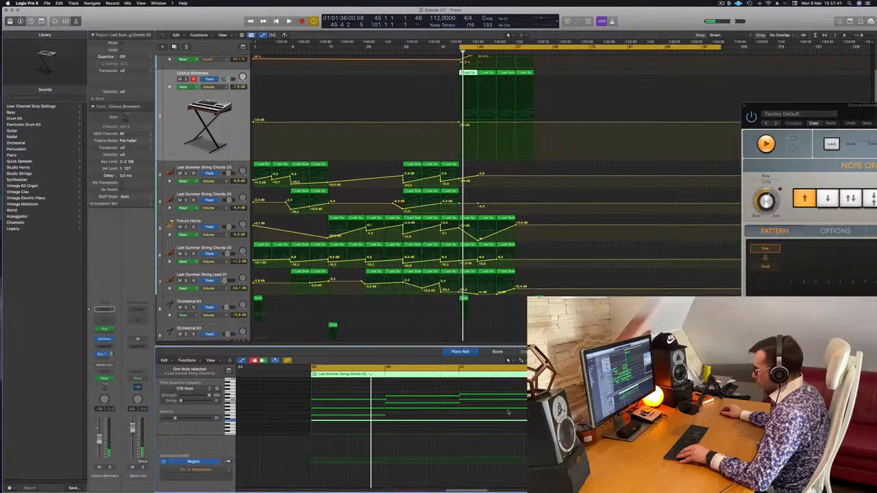
Adjust a middle chord note around bar 47 of the first Chorus Shimmers region and play back the result.
left_click(510, 409)
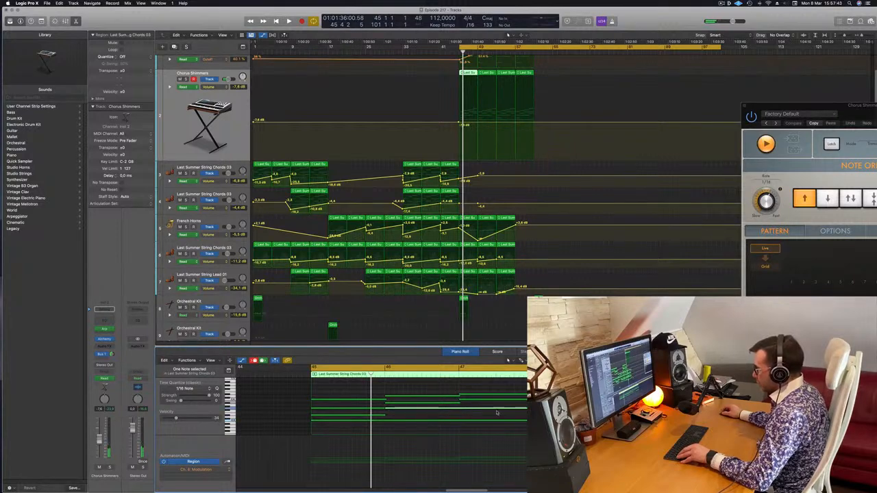
mouse_move(497, 413)
left_mouse_down()
mouse_move(388, 413)
mouse_move(513, 411)
left_mouse_up()
key("space")
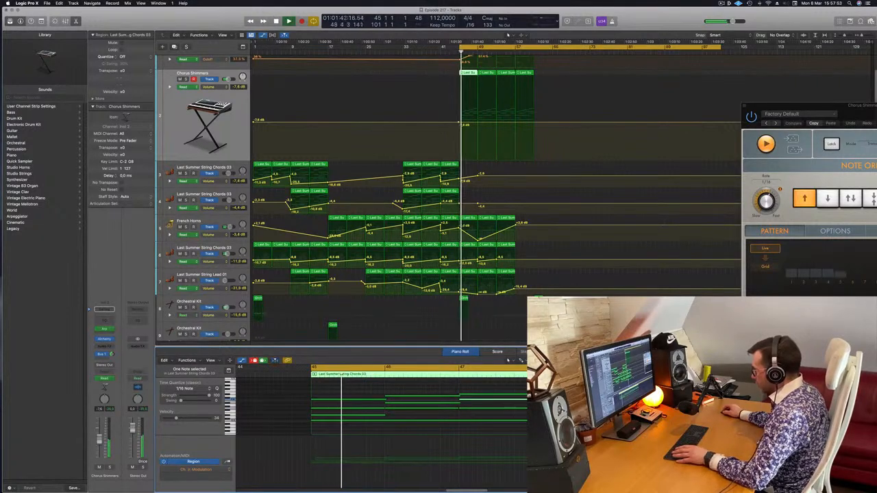
key("space")
key("space")
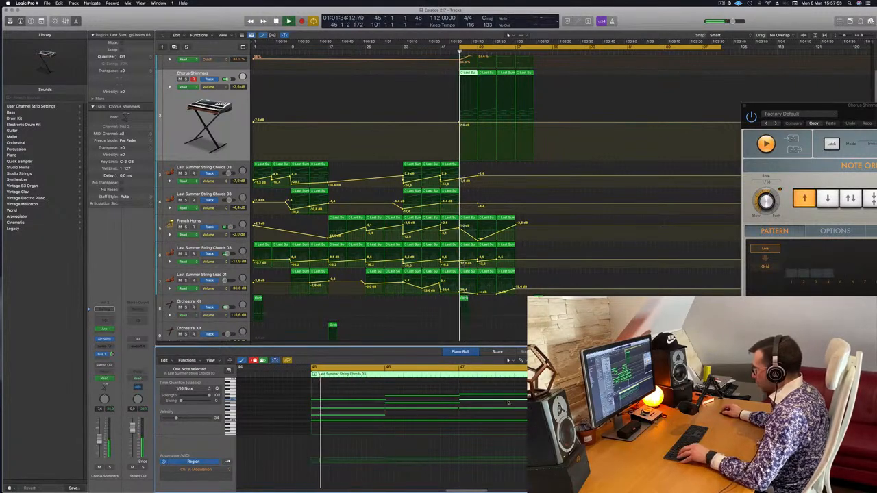
Move the selected chord note in the first Chorus Shimmers region from bar 47 to bar 48.
scroll(508, 402, "up", 5)
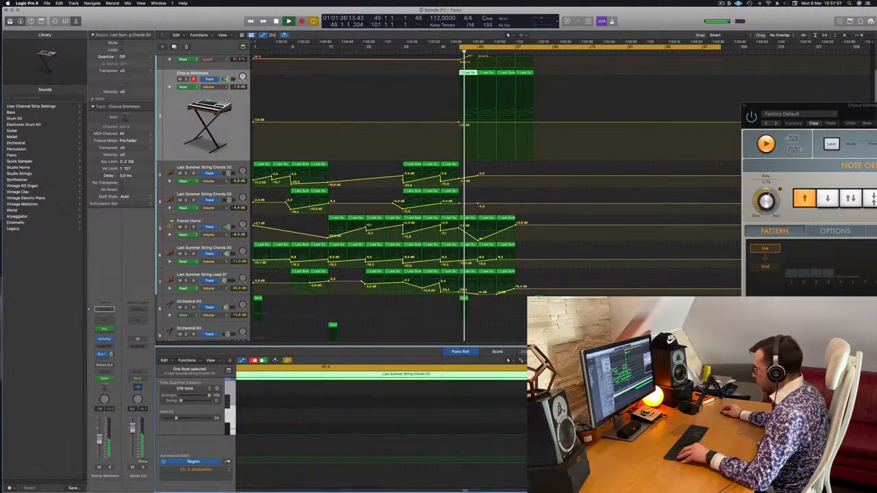
scroll(508, 402, "right", 5)
scroll(272, 423, "up", 3)
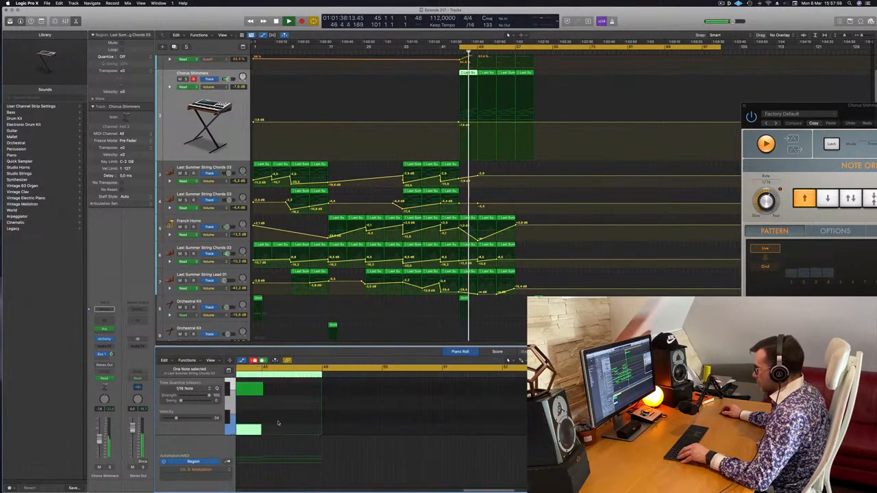
scroll(278, 422, "left", 3)
scroll(278, 421, "down", 4)
scroll(283, 415, "up", 2)
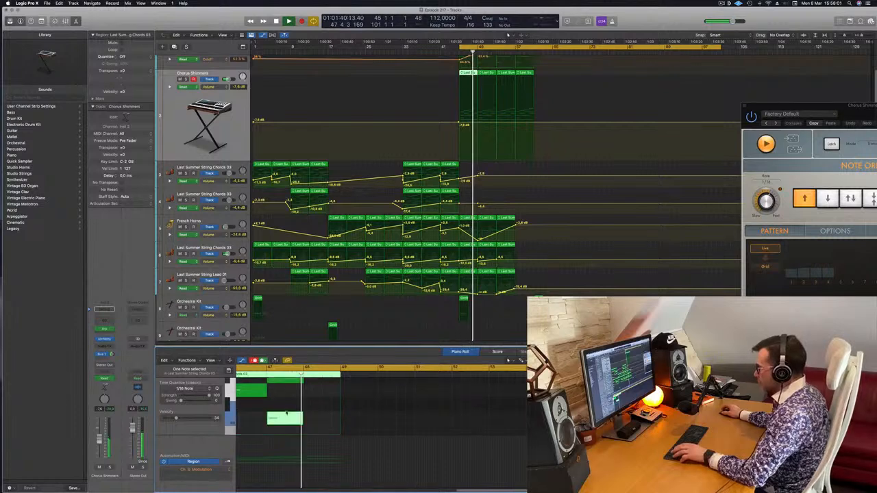
scroll(328, 417, "left", 3)
left_click_drag(372, 419, 409, 421)
scroll(376, 419, "down", 5)
scroll(376, 419, "down", 3)
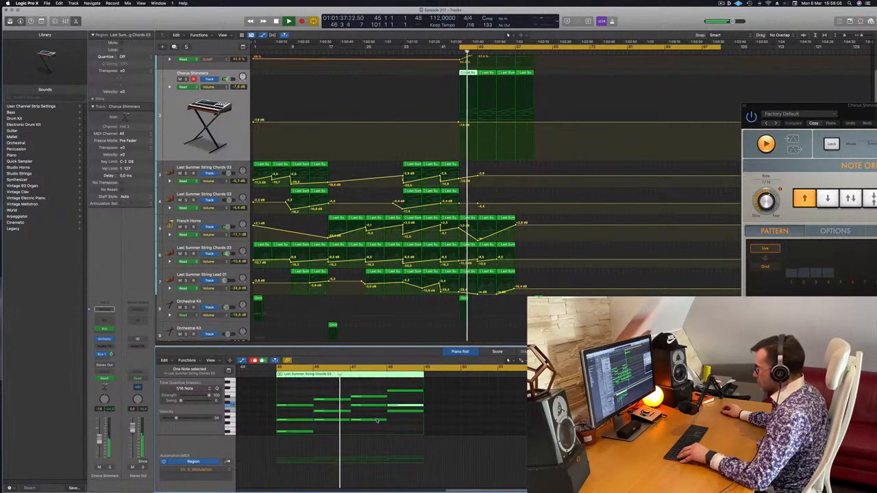
Replay the first Chorus Shimmers region from bar 45 and examine its chord notes across the full pitch range in the piano roll.
scroll(371, 432, "down", 3)
scroll(371, 431, "up", 4)
scroll(363, 424, "down", 2)
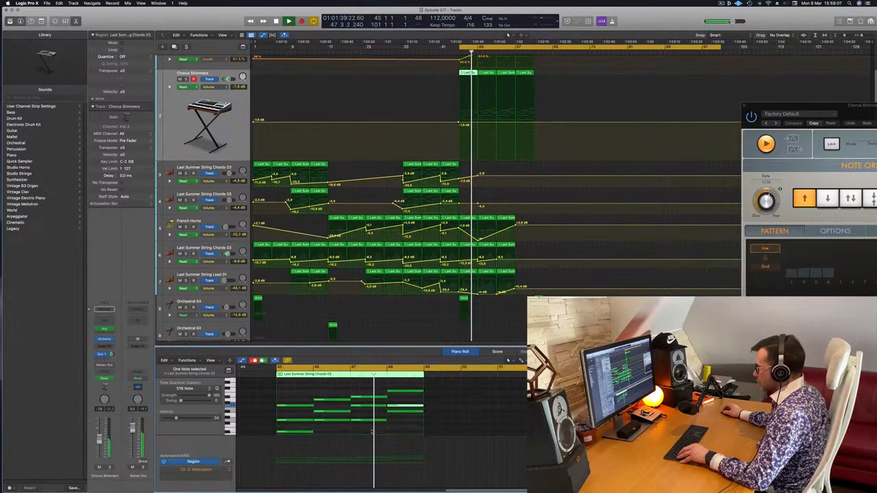
scroll(404, 418, "left", 3)
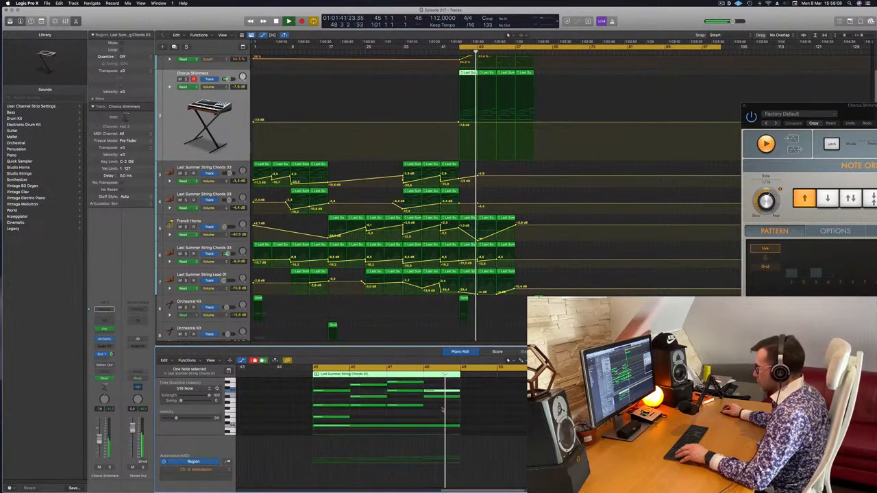
key("space")
key("space")
scroll(447, 414, "up", 2)
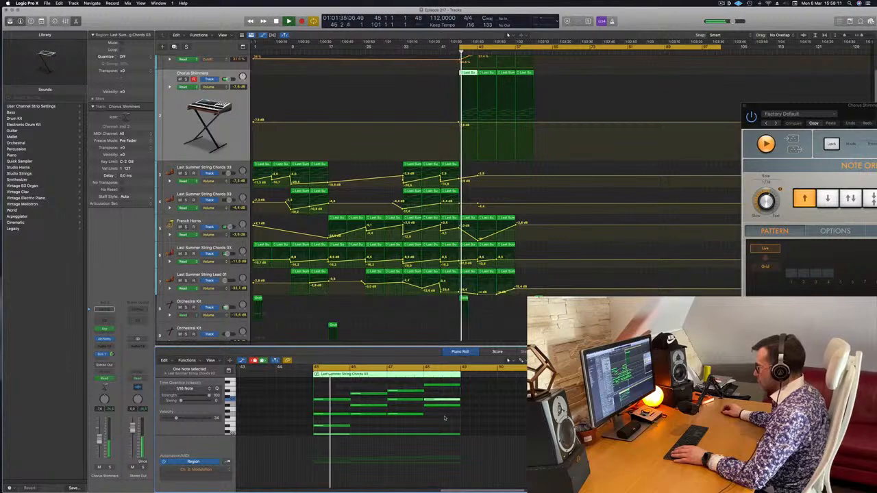
scroll(443, 428, "up", 3)
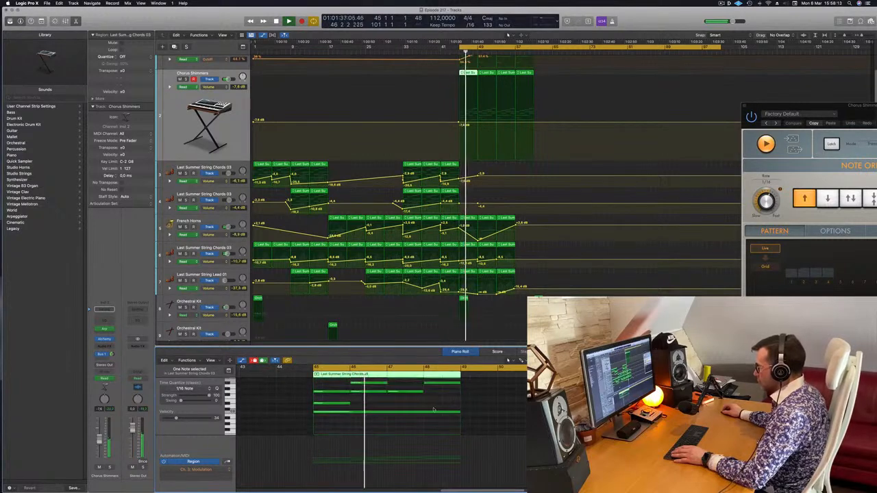
scroll(434, 410, "down", 3)
scroll(440, 408, "up", 2)
Clear the current note selection and select the highest chord note at bar 47 in the first Chorus Shimmers region.
left_click(441, 400)
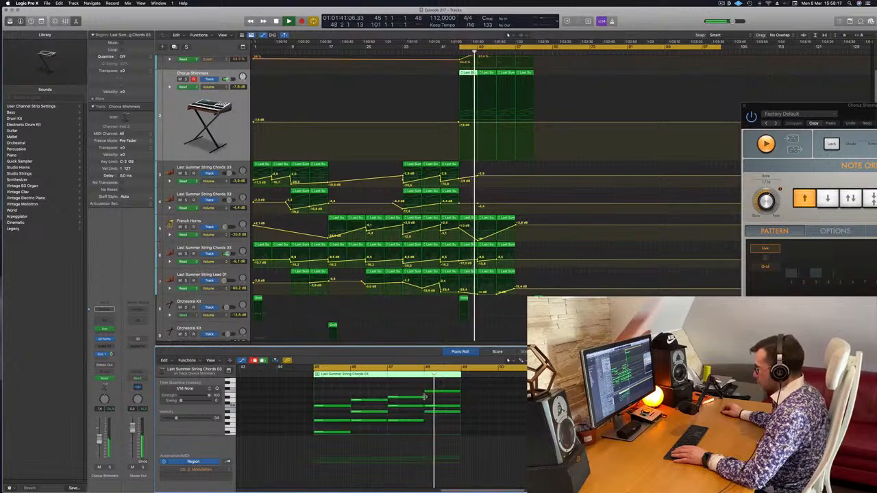
left_click(425, 397)
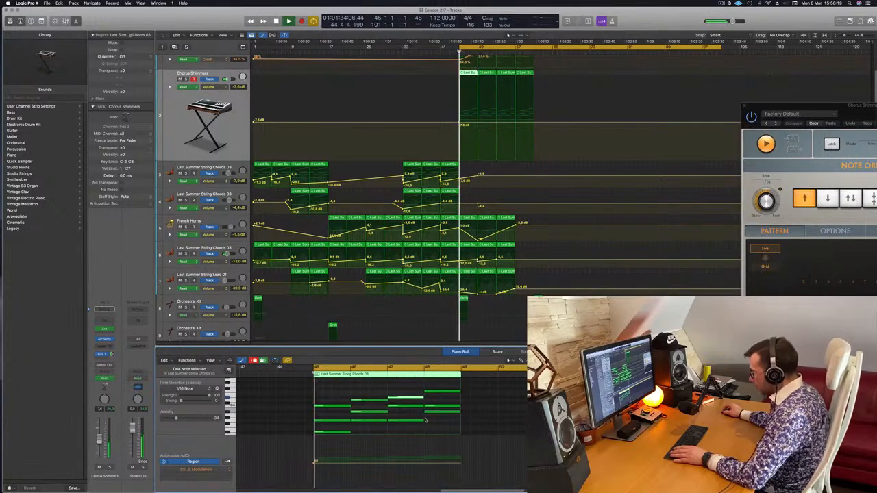
scroll(435, 419, "up", 5)
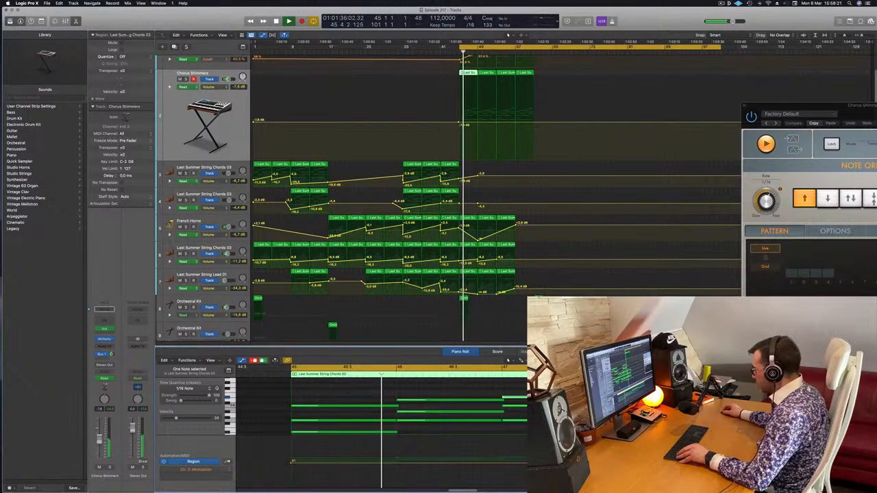
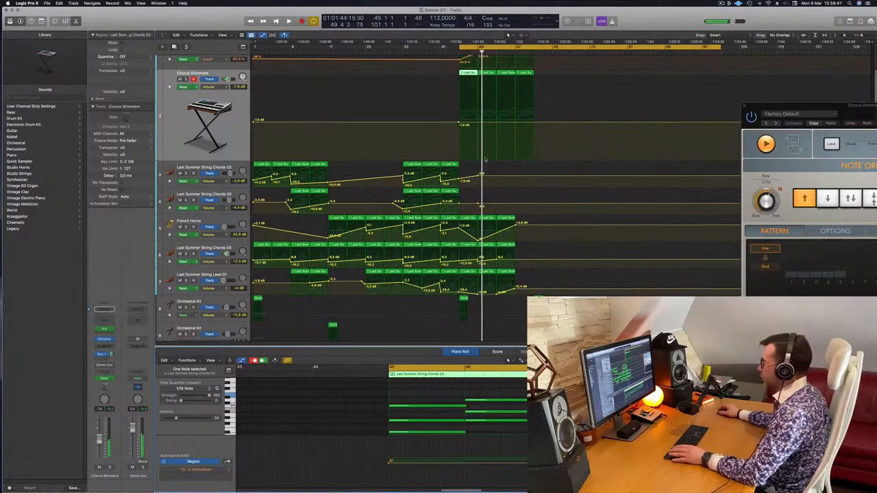
Replay the passage from bar 45 and examine the first two Chorus Shimmers regions and their chord notes in the piano roll.
key("space")
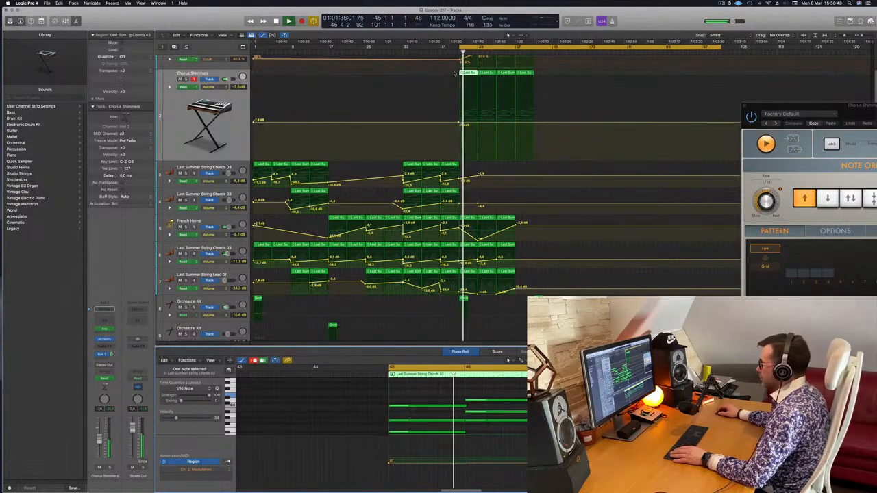
left_click_drag(453, 74, 486, 74)
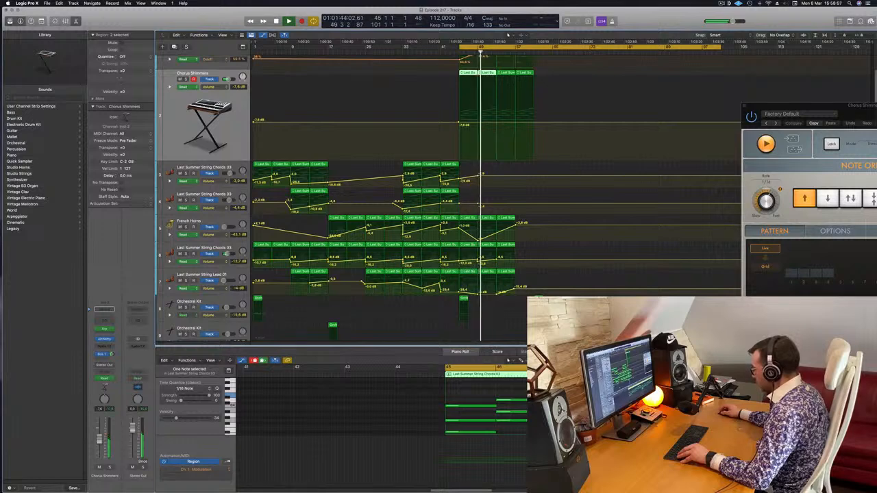
key("Delete")
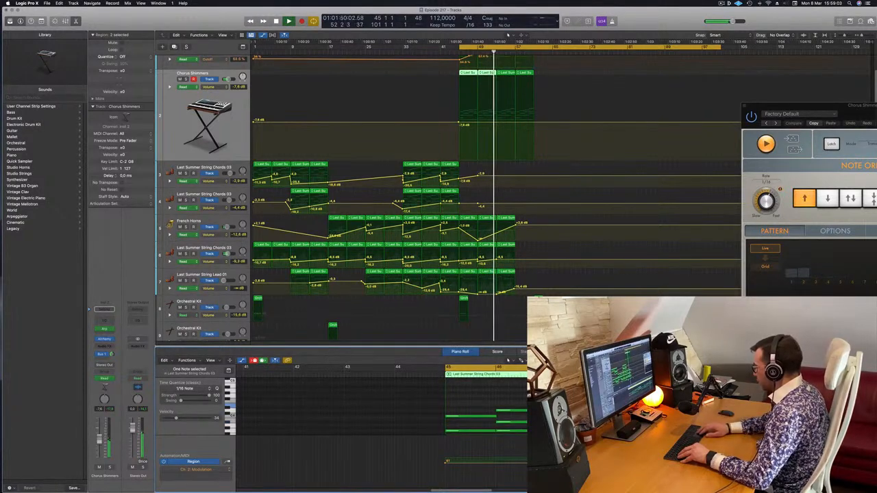
key("space")
key("space")
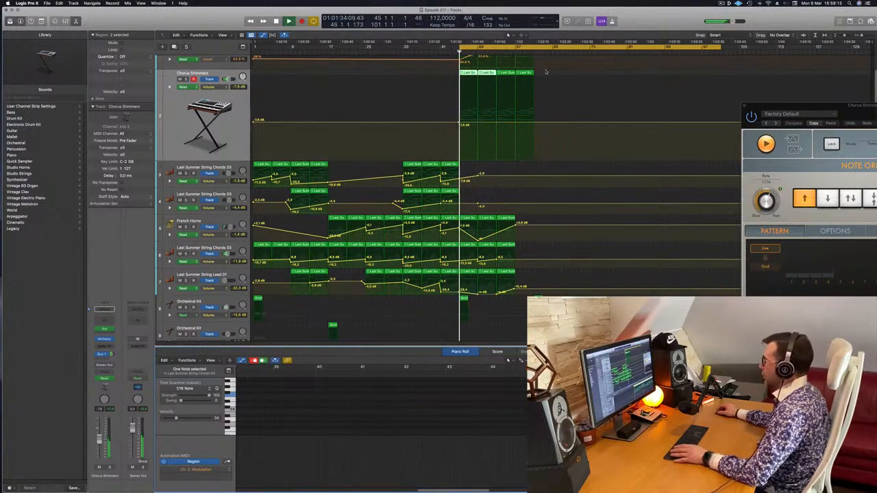
Delete the three Chorus Shimmers regions after the first and copy the edited first region to fill bars 49 to 61.
left_click(492, 75)
key("Delete")
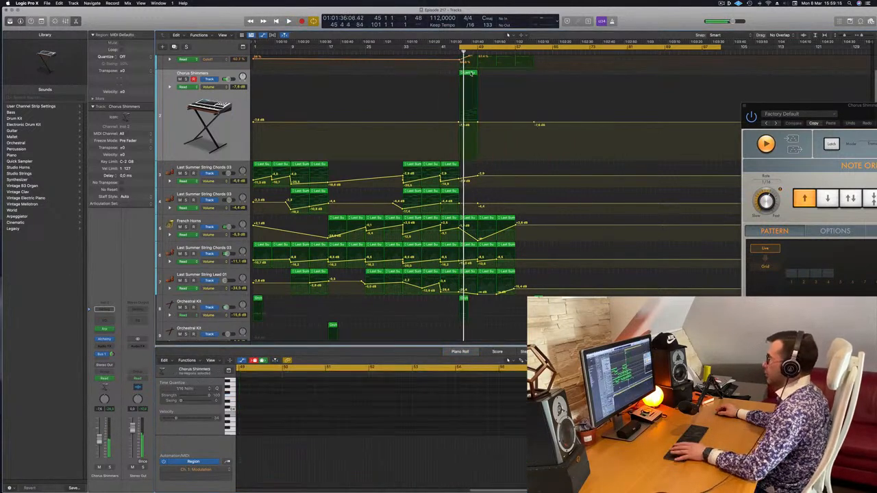
key("Return")
left_click_drag(467, 74, 510, 73)
left_click(474, 74, "shift")
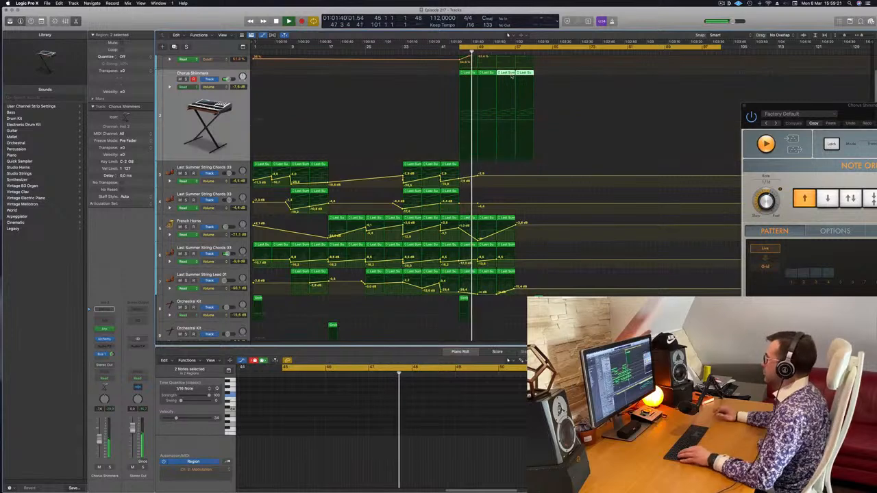
Hide the track automation, briefly solo the French Horns, and delete their two regions from bar 49 onward.
scroll(510, 181, "down", 2)
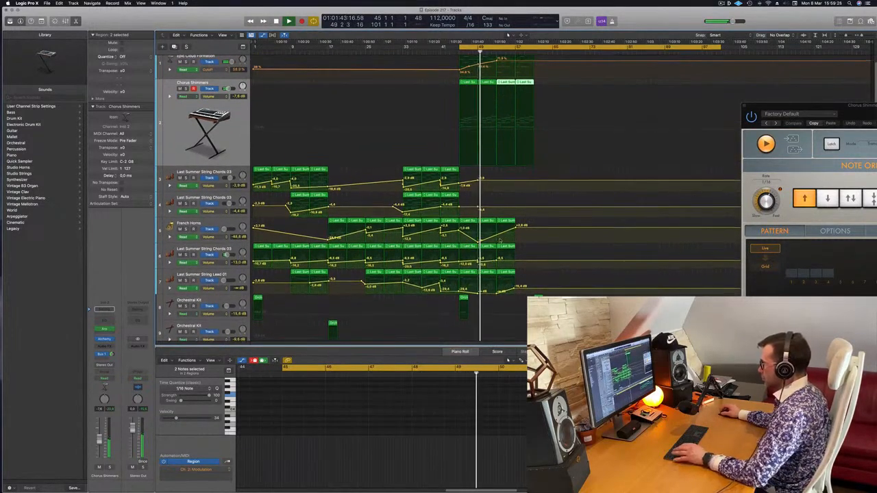
key("a")
left_click(186, 222)
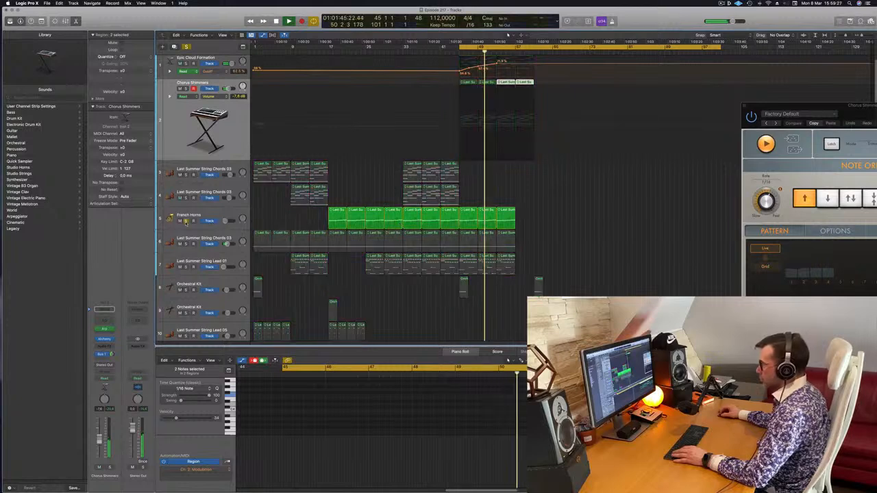
left_click(186, 222)
left_click_drag(526, 216, 487, 224)
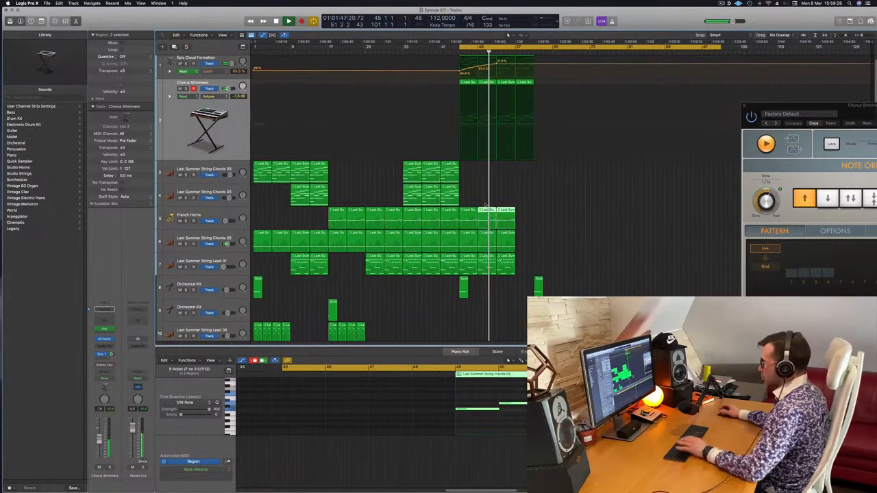
key("Delete")
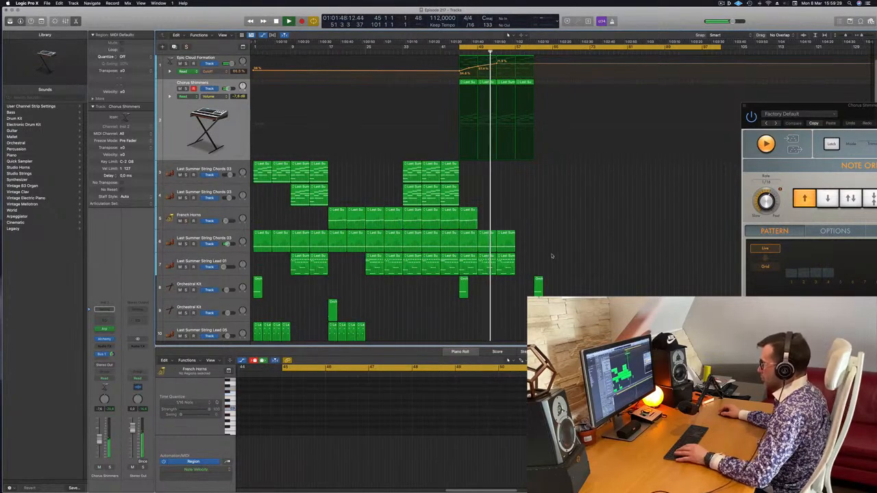
Show the automation and fade the volume of track 6, Last Summer String Chords 03, and of Last Summer String Lead 01 to -∞ dB at bar 57.
left_click(219, 235)
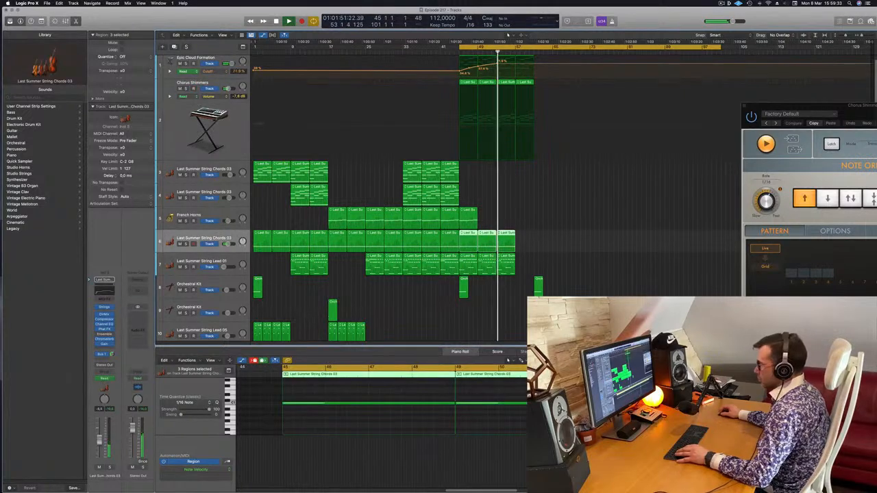
key("a")
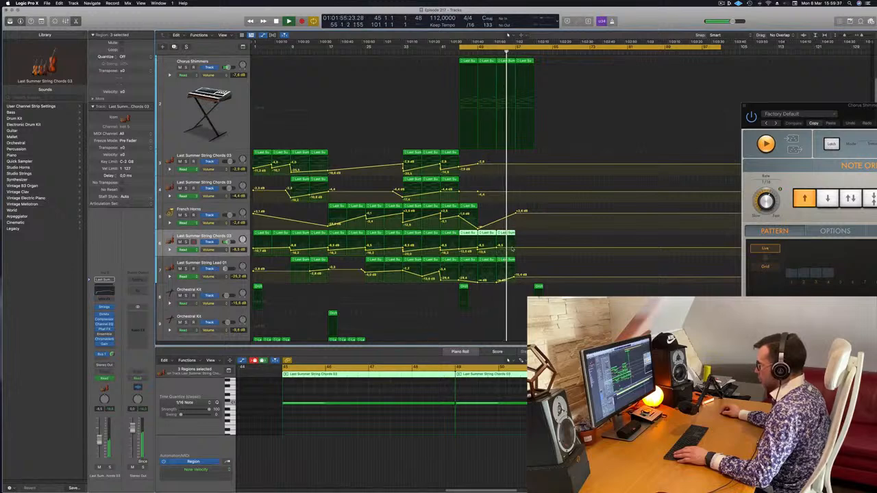
left_click(515, 249)
left_click_drag(516, 248, 516, 259)
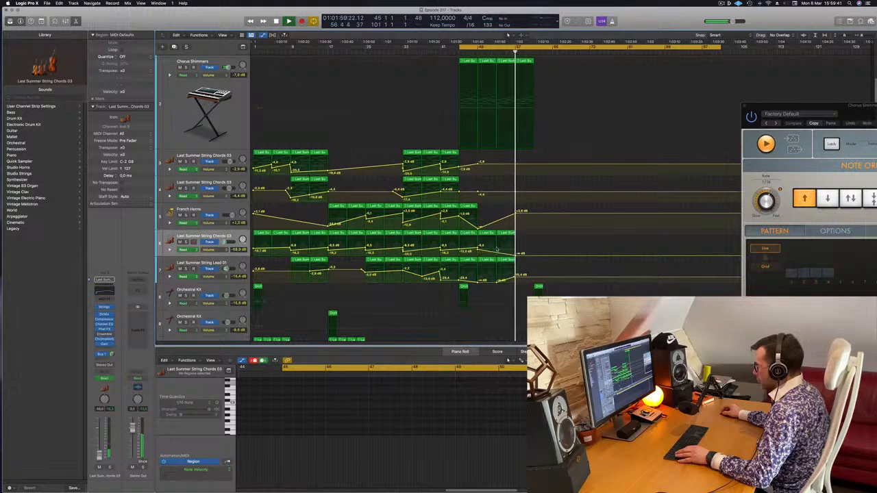
left_click_drag(515, 275, 515, 284)
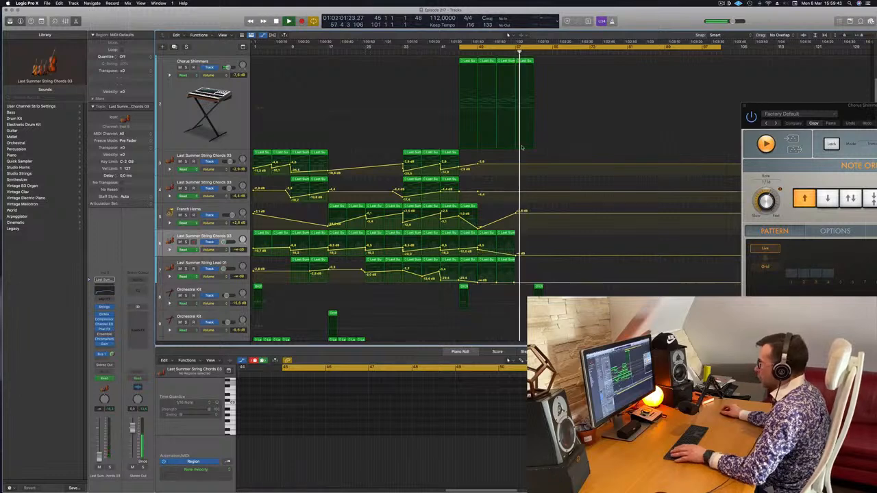
Replay the arrangement from bar 45 to check the trimmed horns and string fades under the Chorus Shimmers.
key("space")
key("space")
scroll(510, 141, "up", 3)
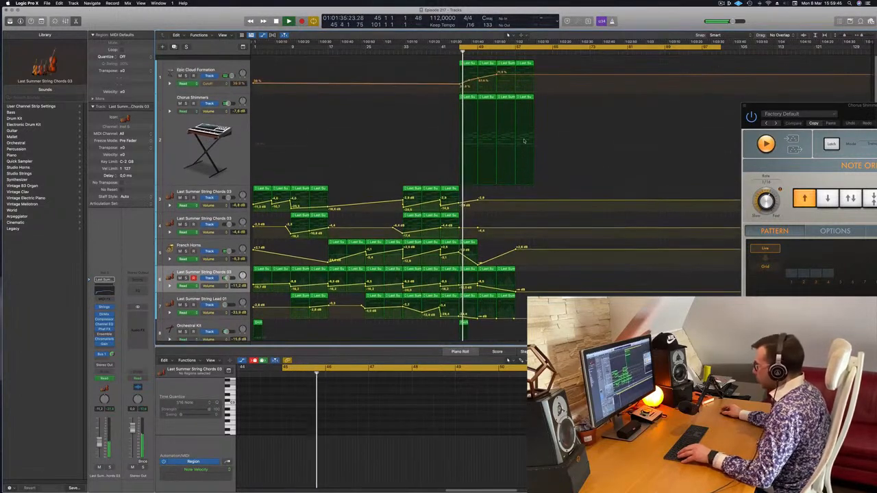